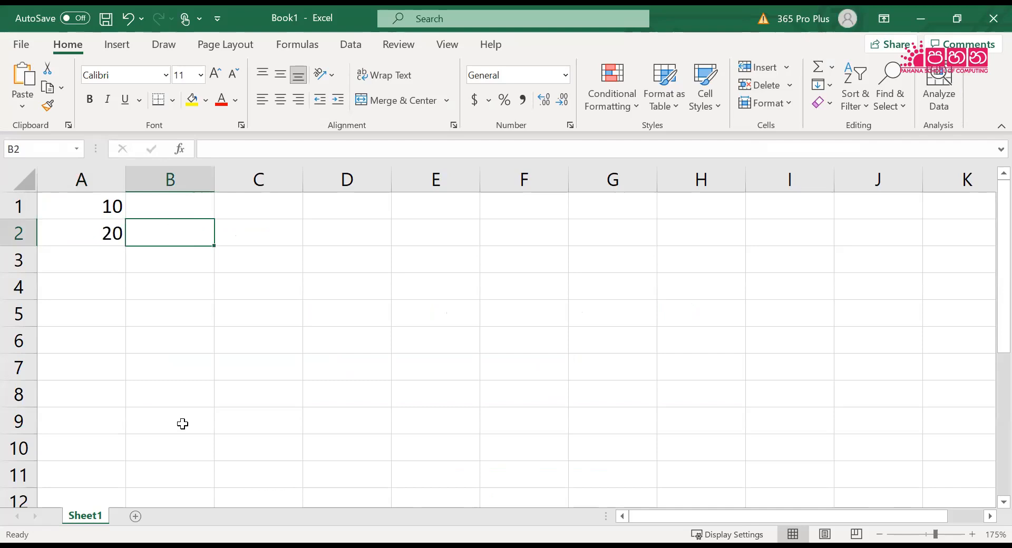
Enter the headings Add, Sub, Mul and Div in cells C1 through F1
key(Right)
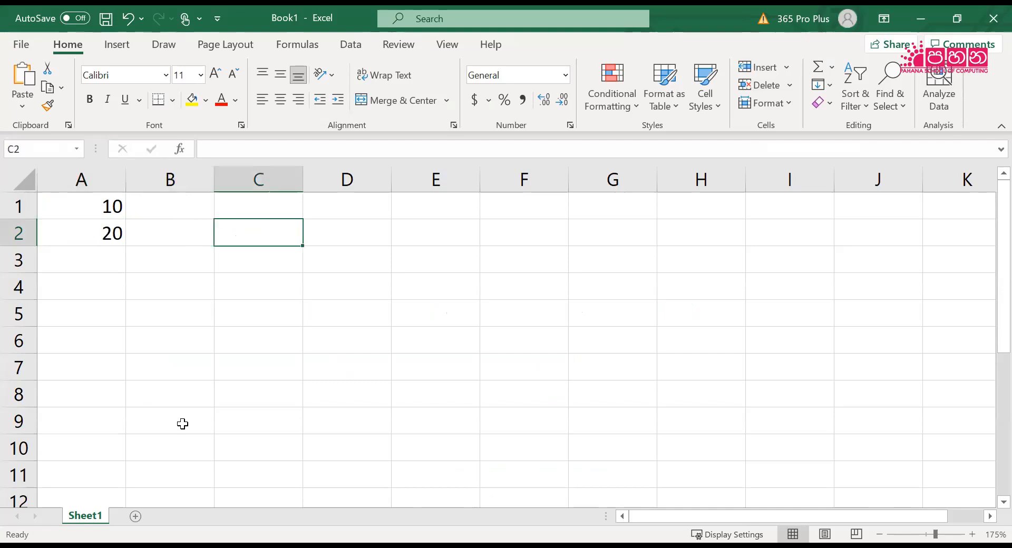
key(Up)
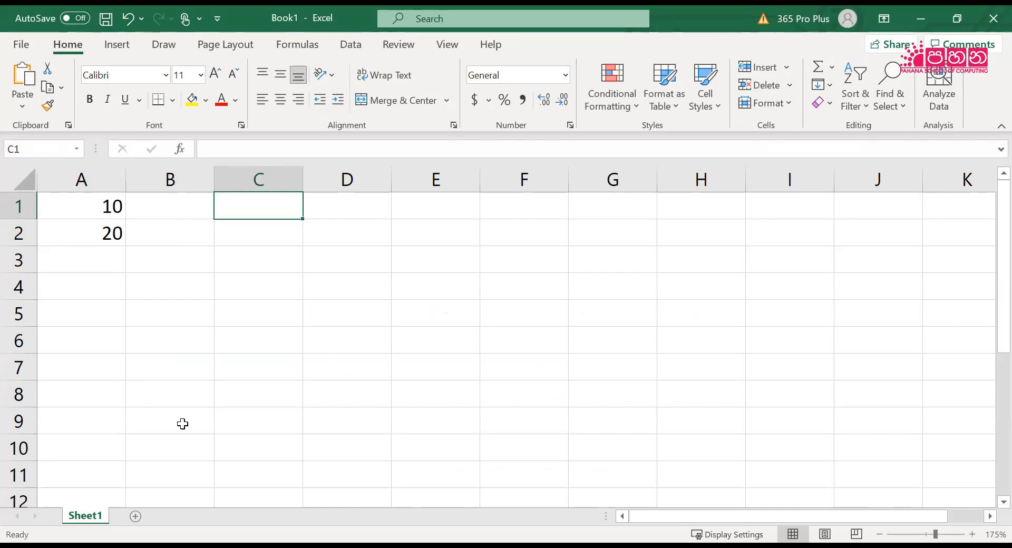
text(Add)
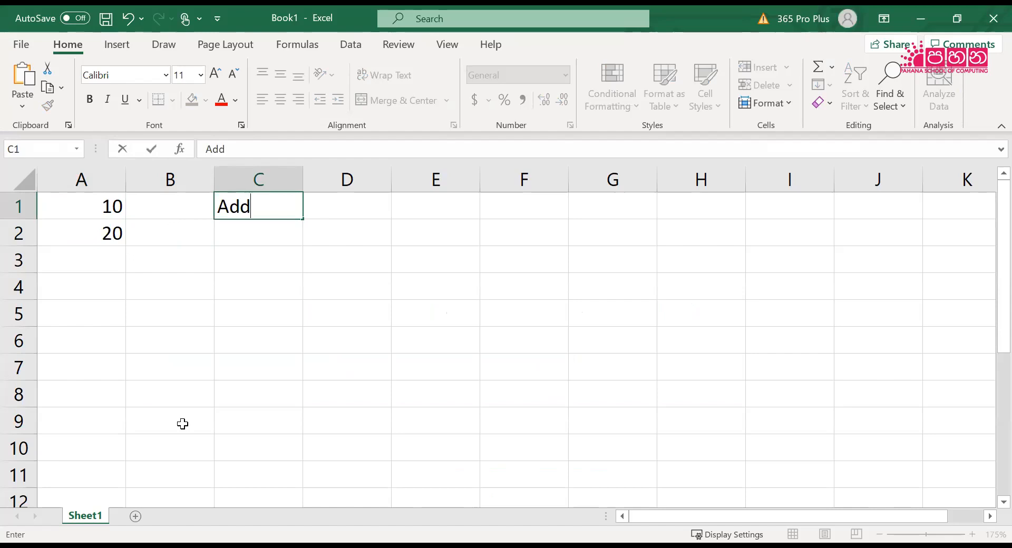
key(Tab)
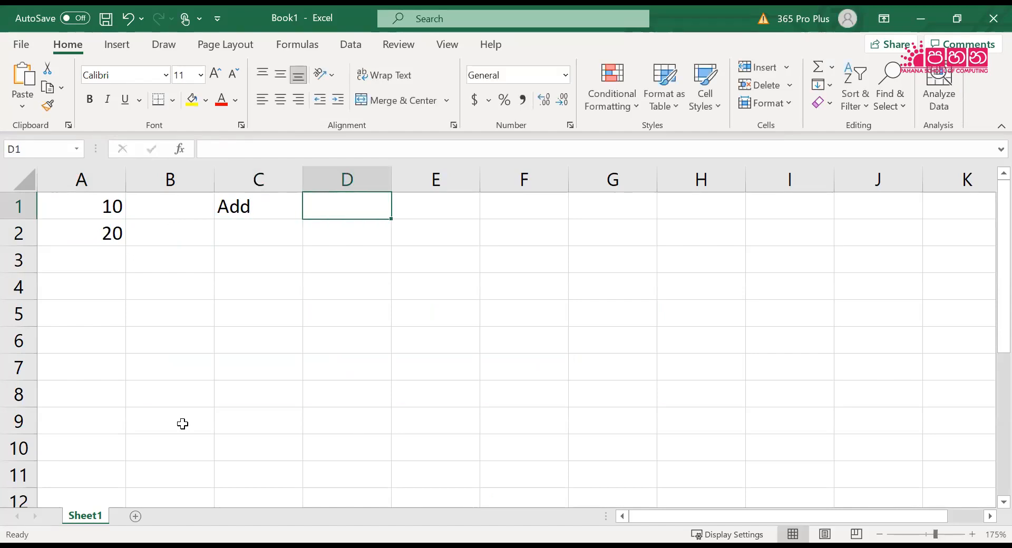
text(Sub)
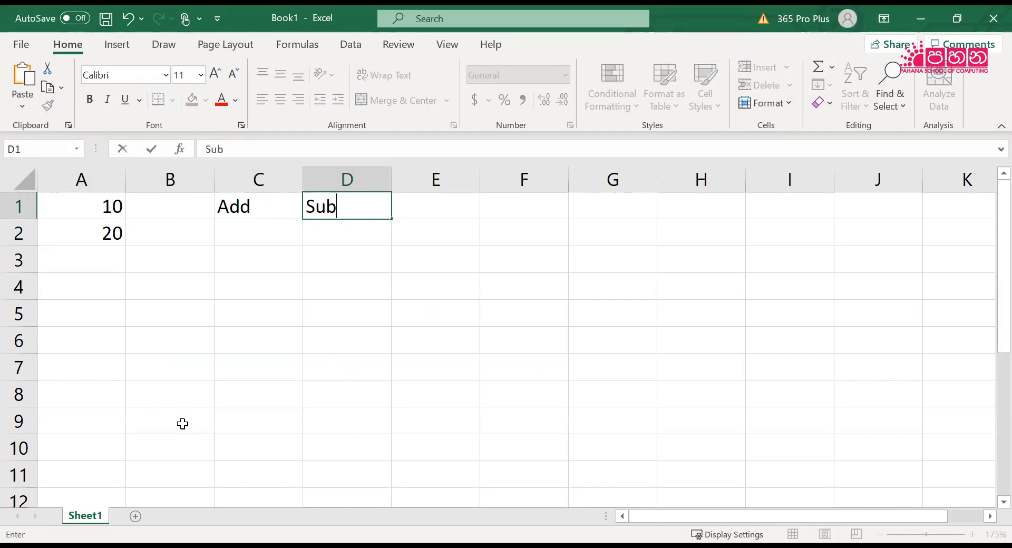
key(Tab)
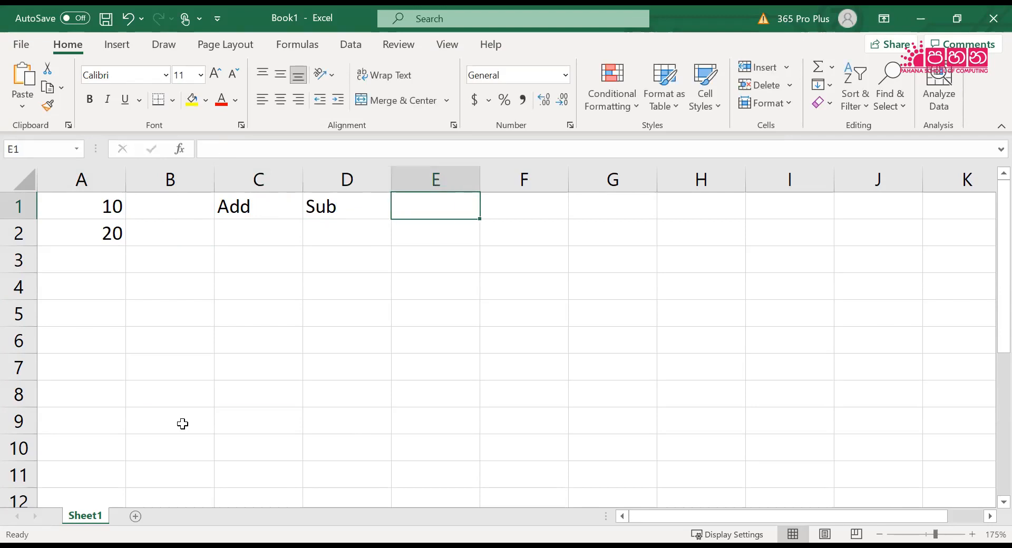
text(Mul)
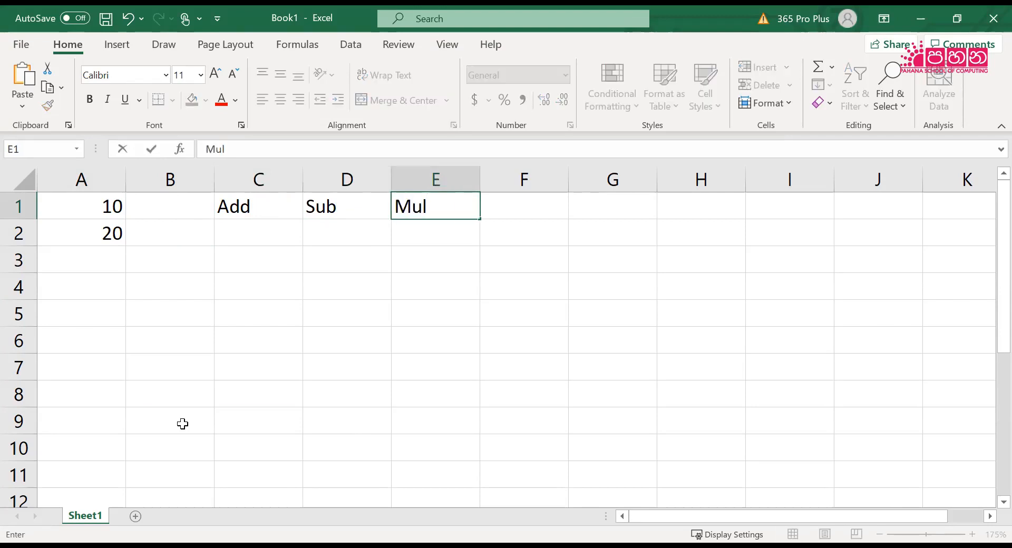
key(Tab)
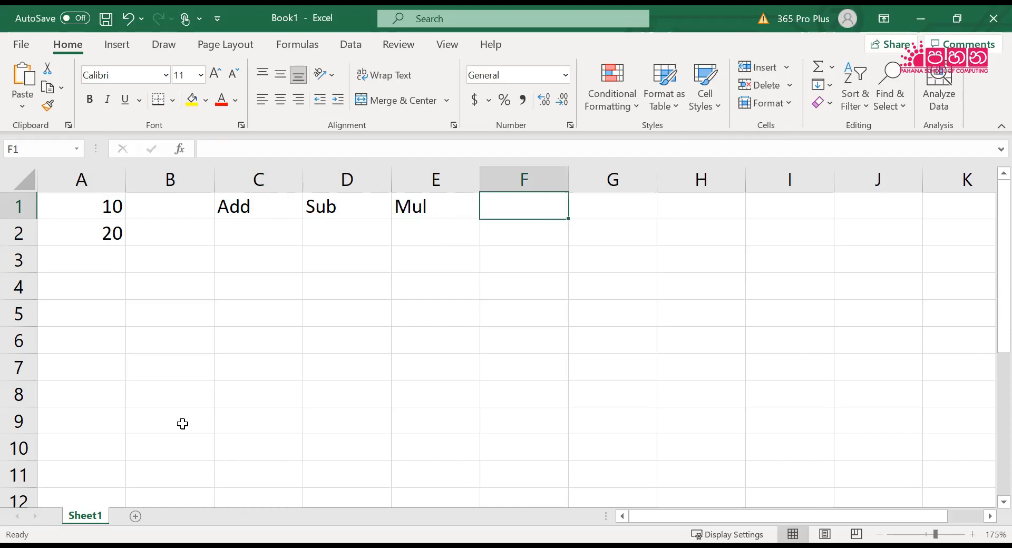
text(Div)
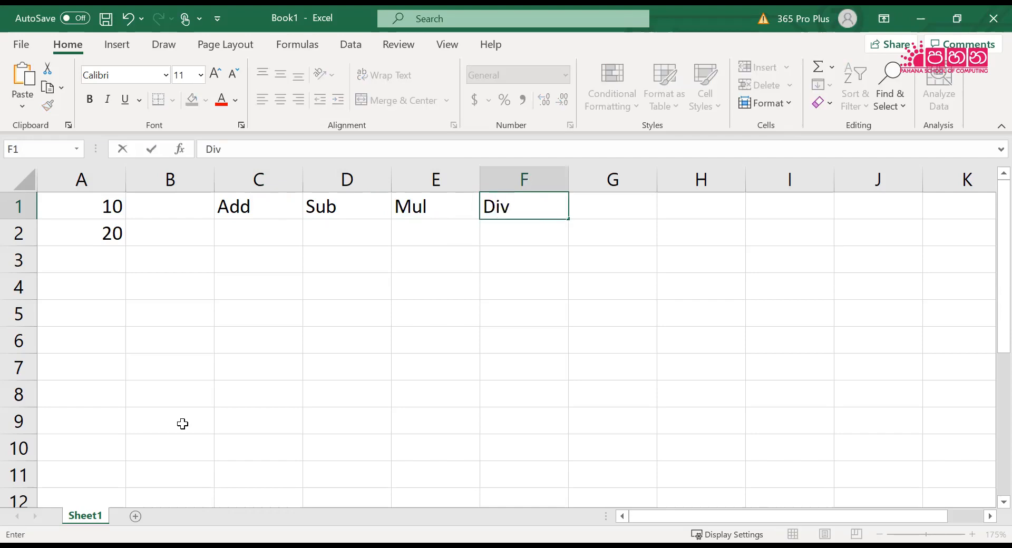
key(Return)
Enter the formula =10+20 in cell C2 under the Add heading
key(Left)
key(Left)
key(Left)
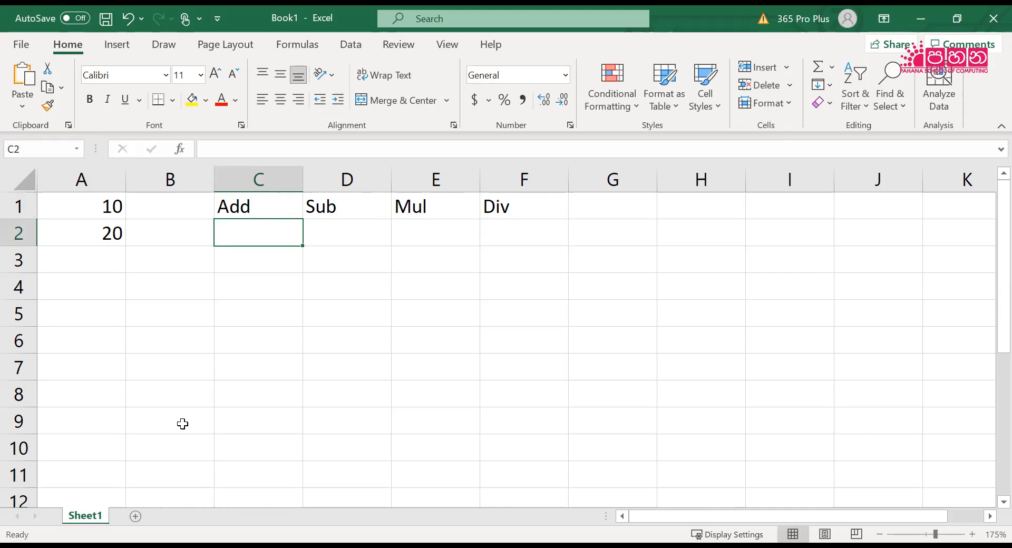
text(=1)
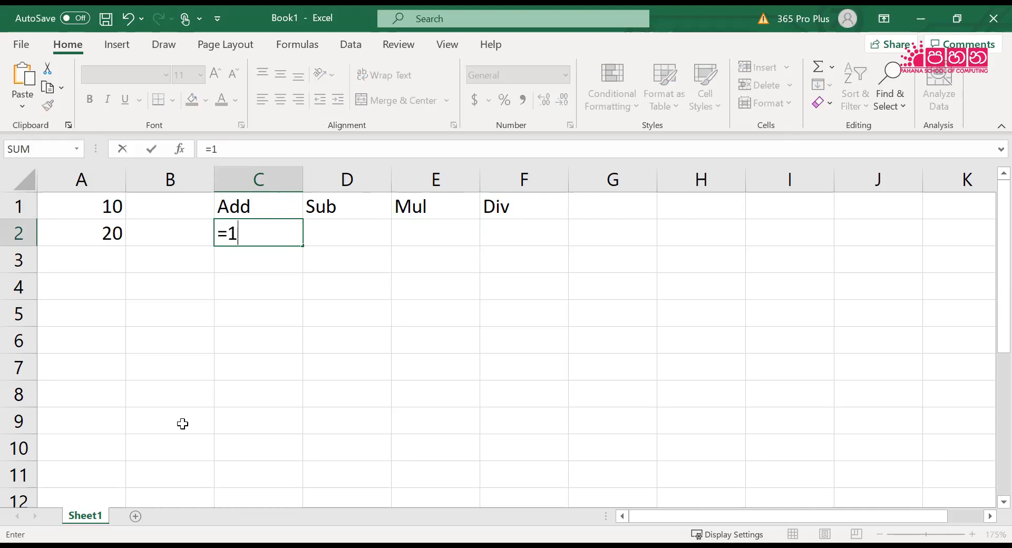
text(0+20)
key(Return)
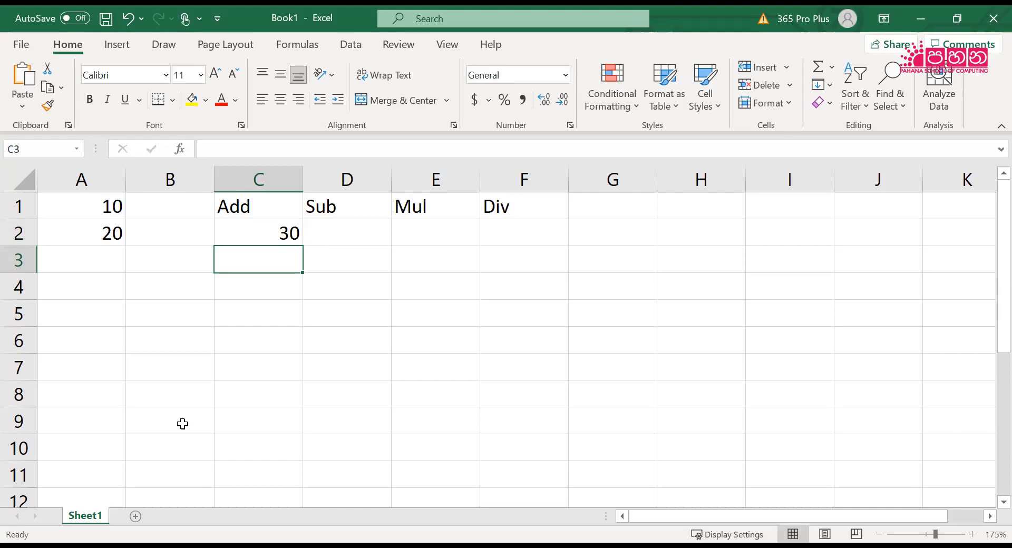
Replace the literal numbers in C2's formula with cell references so that it reads =A1+A2
key(Up)
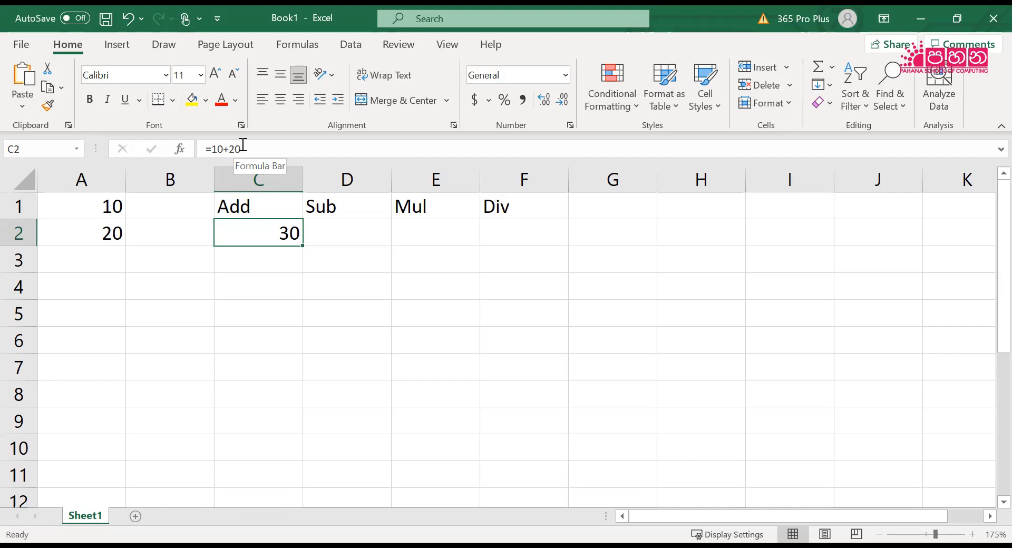
click(216, 147)
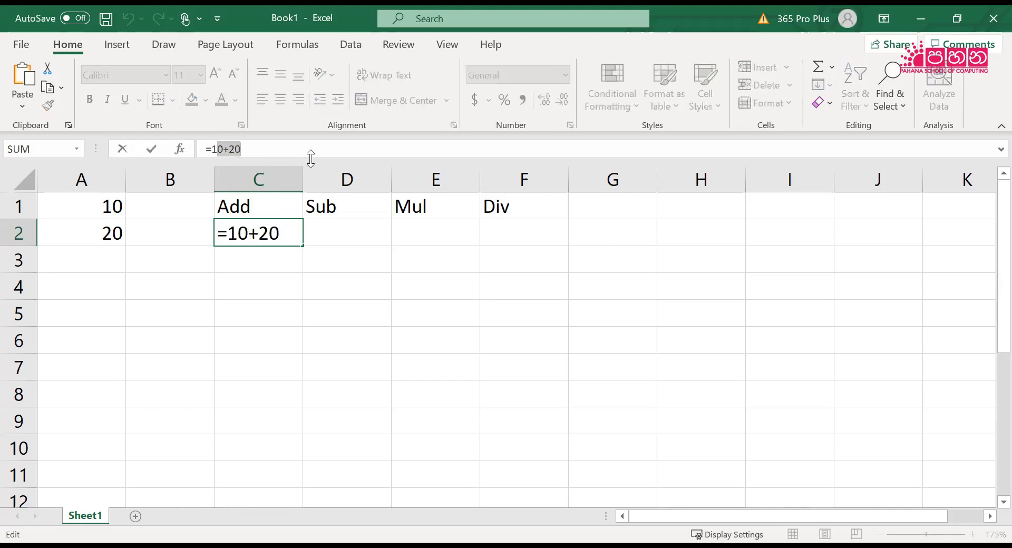
key(Delete)
key(Delete)
key(Delete)
key(Delete)
key(BackSpace)
text(A)
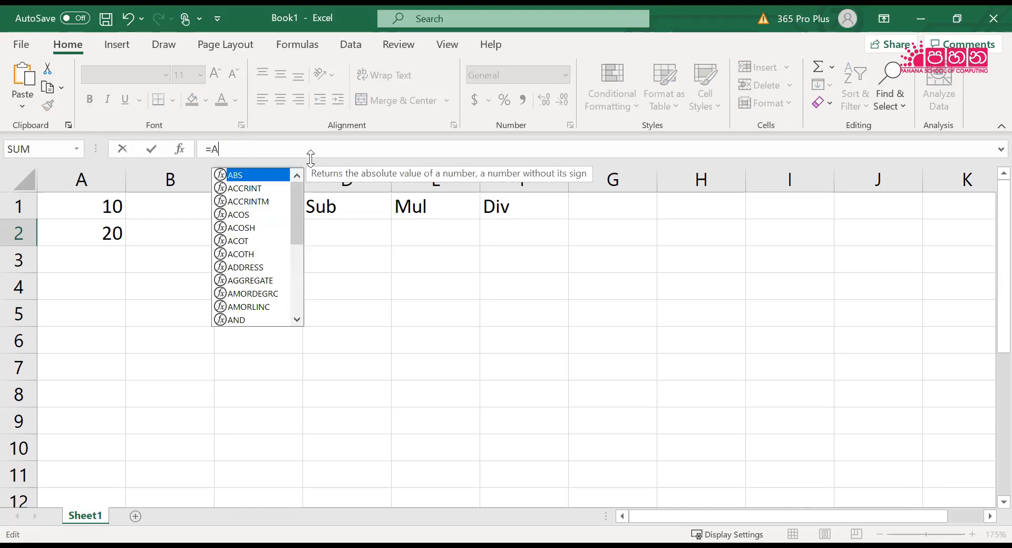
text(1+A2)
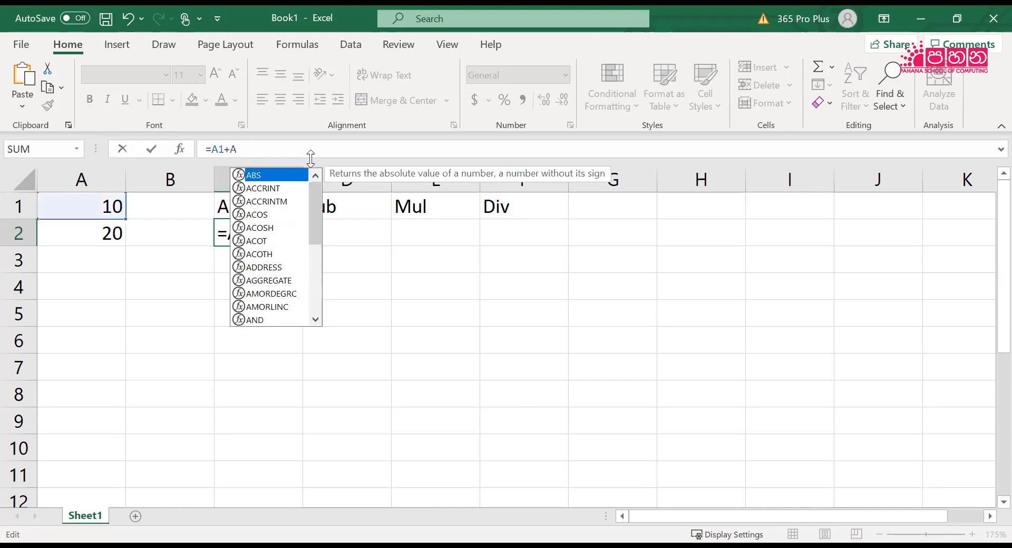
key(Return)
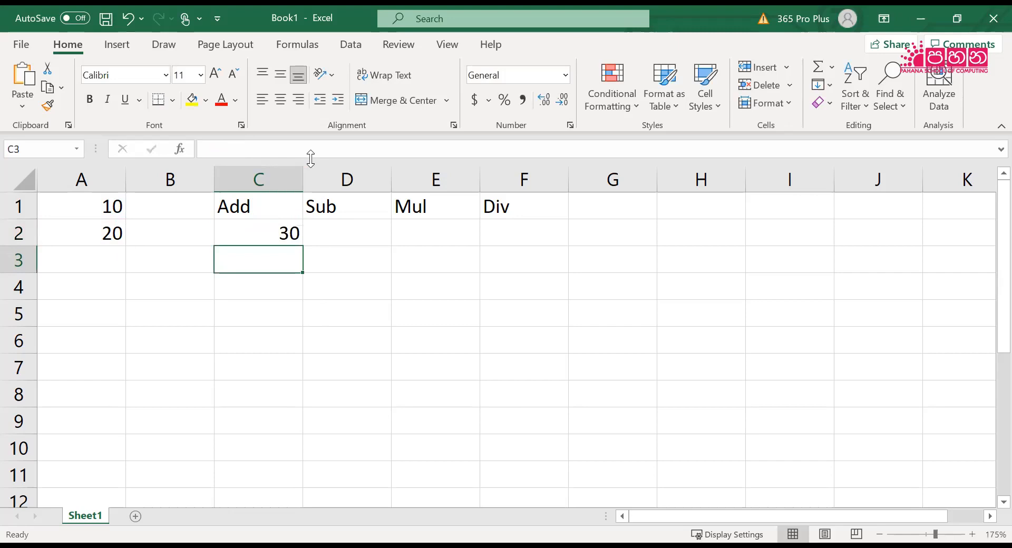
key(Up)
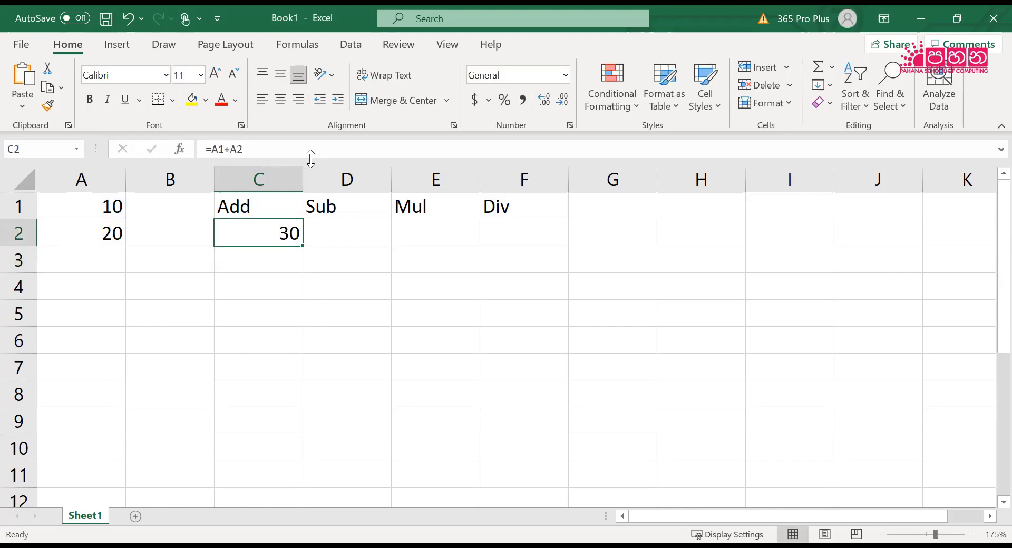
Overwrite cell C2 with the literal-number formula =10+20
key(Left)
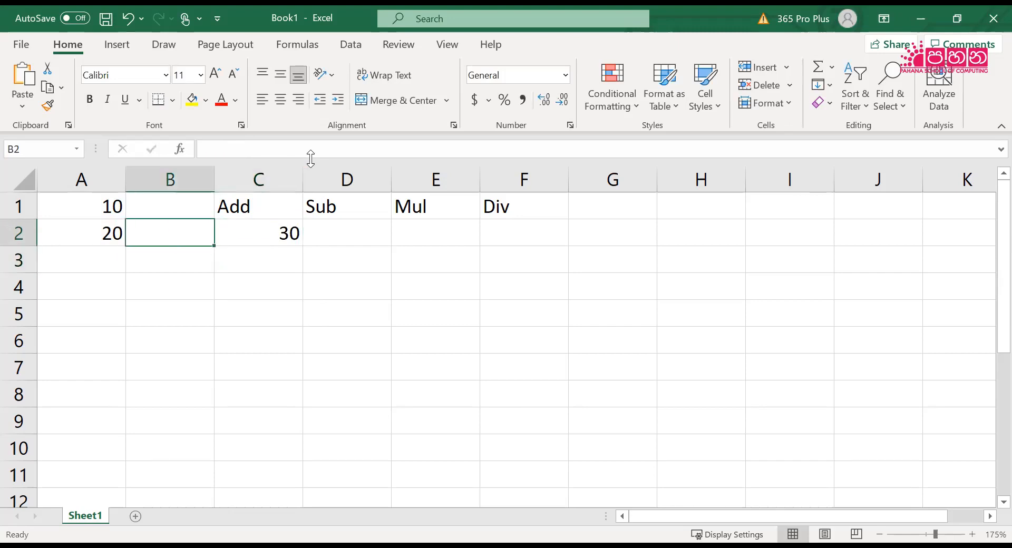
key(Right)
text(=1)
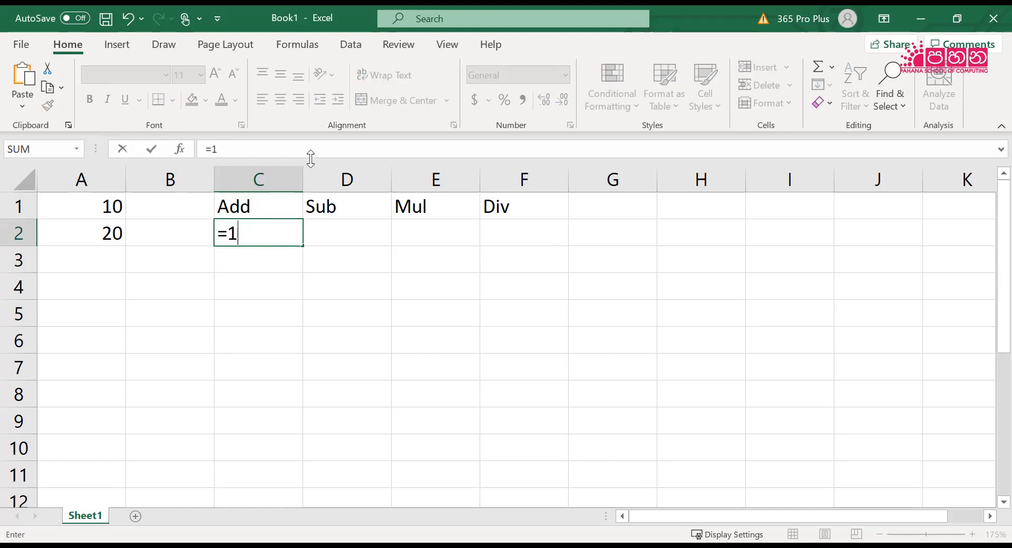
text(0+20)
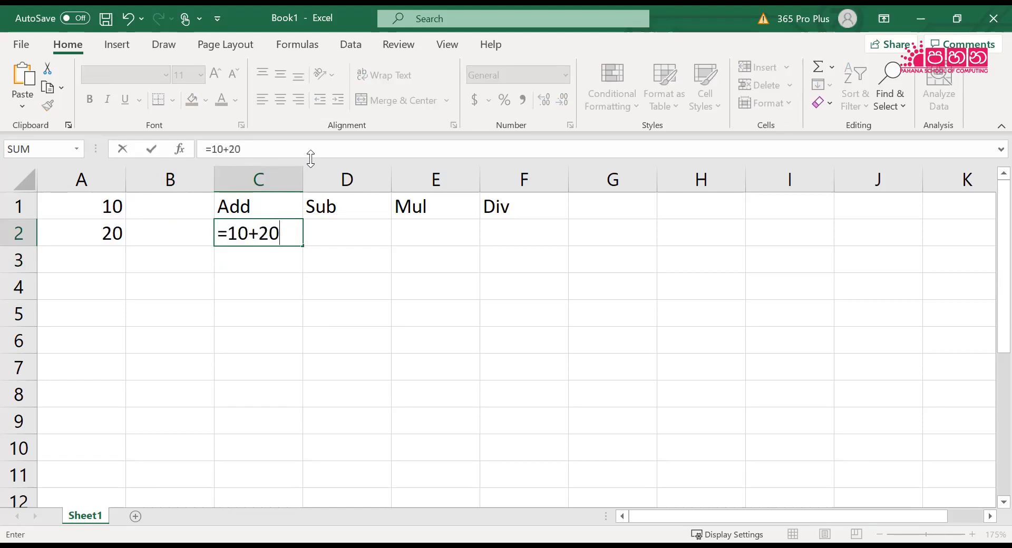
key(Return)
Change cell A1 to 15 and select C2 to check its literal-number formula
key(Left)
key(Left)
key(Up)
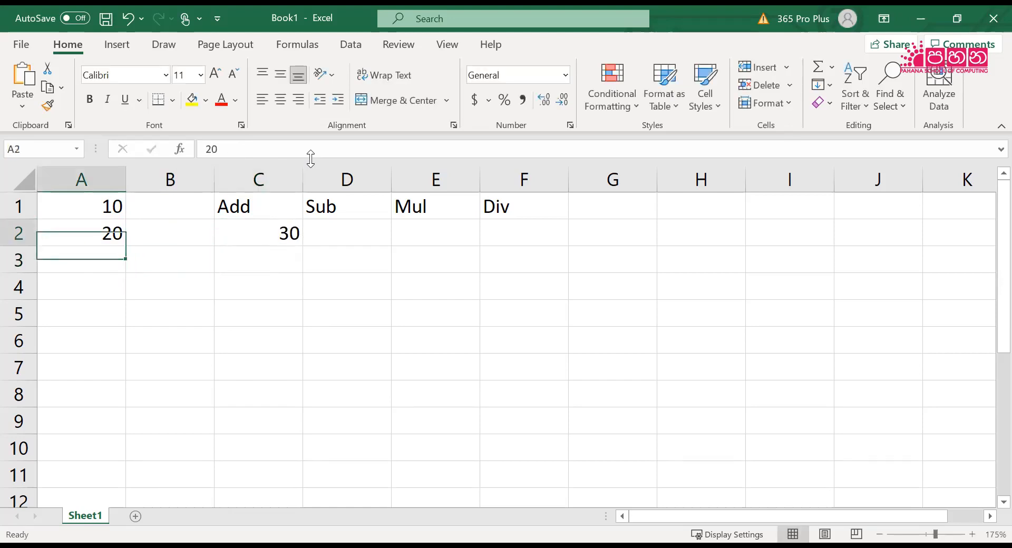
key(Up)
text(15)
key(Return)
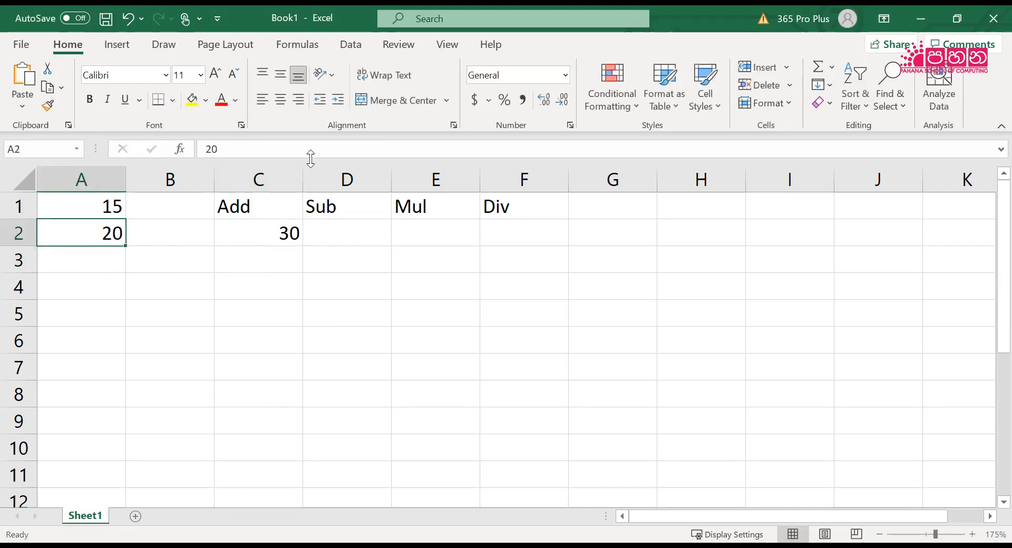
key(Right)
key(Right)
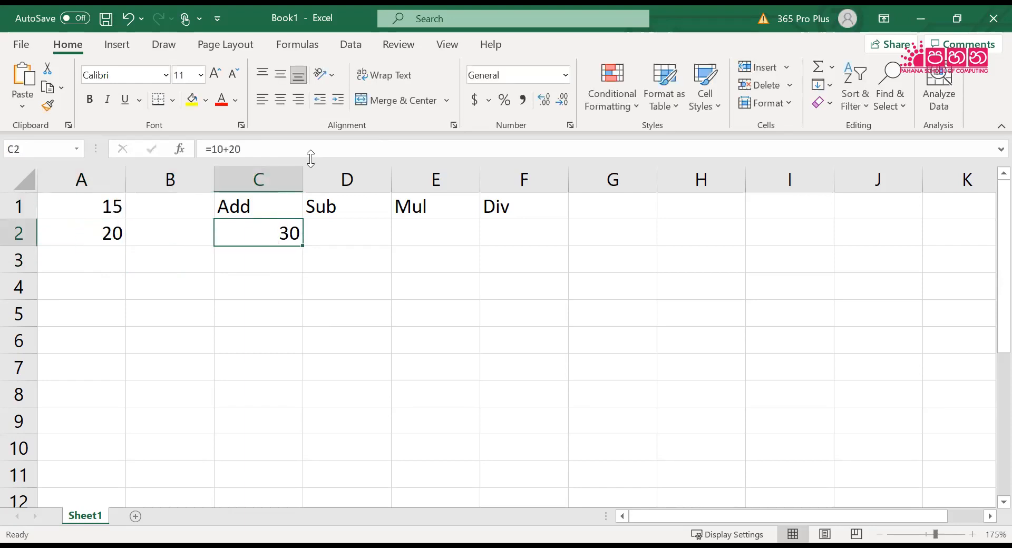
Set cell A1 back to 10
key(Left)
key(Left)
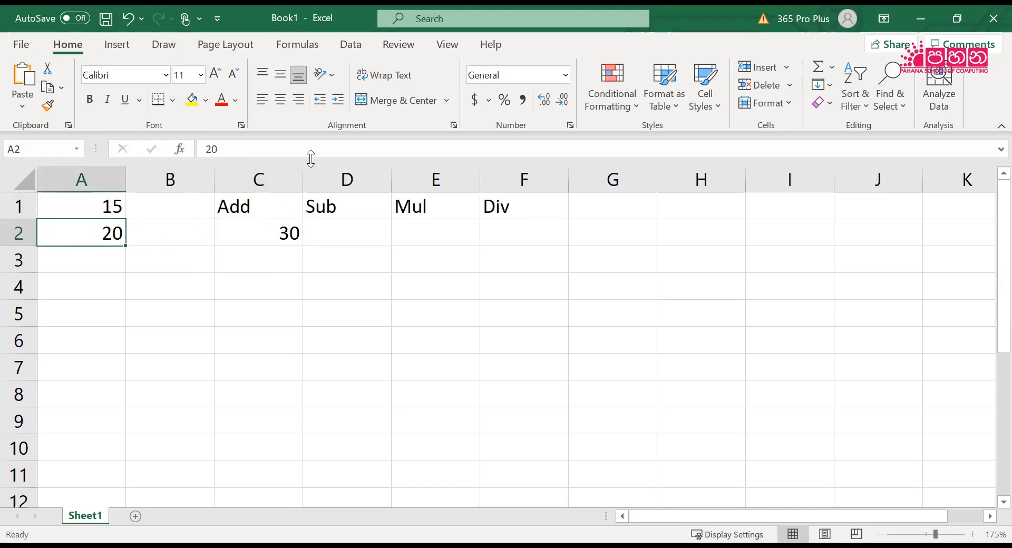
key(Up)
text(10)
key(Return)
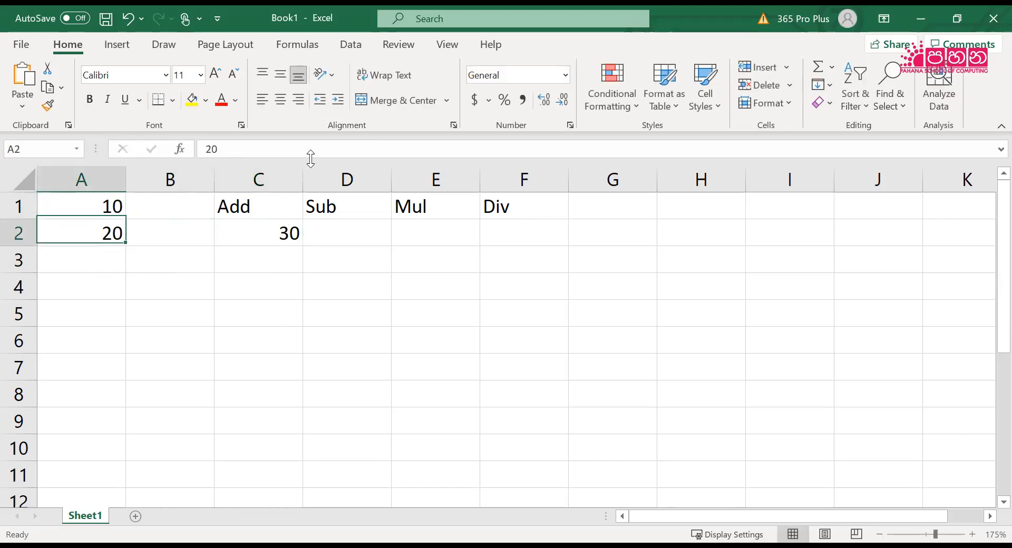
Overwrite the formula in C2 with =A1+A2 and reselect the cell
key(Right)
key(Right)
key(Right)
key(Left)
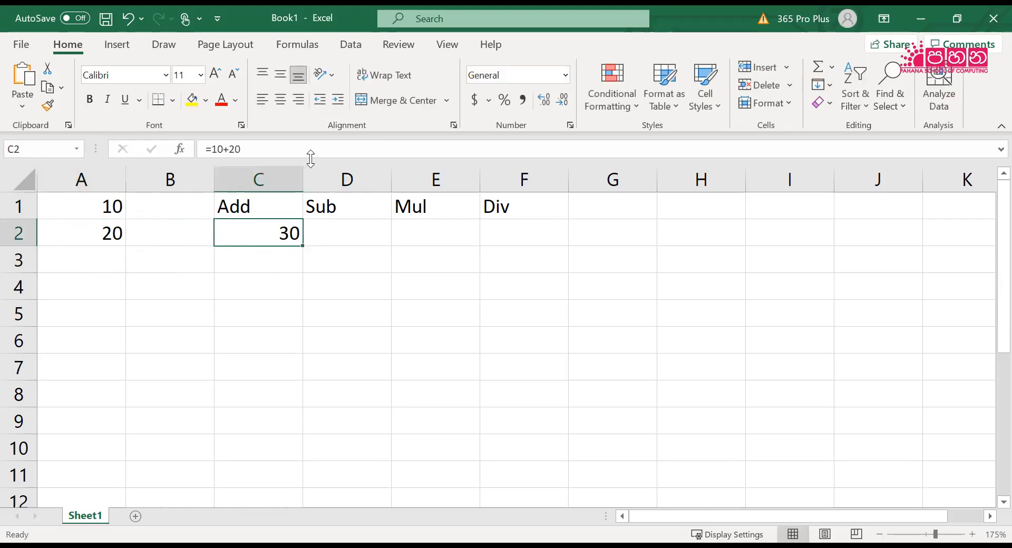
text(=A)
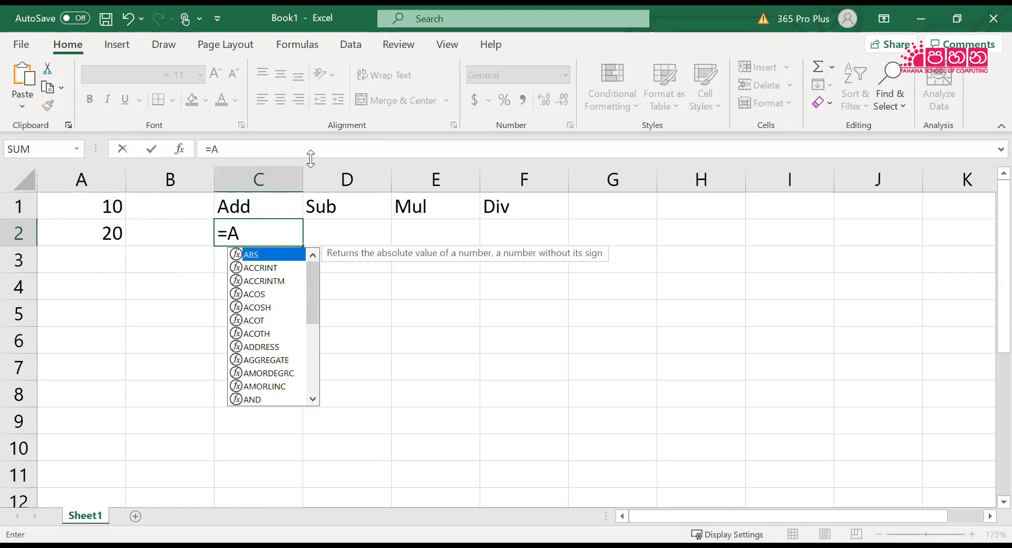
text(1+A2)
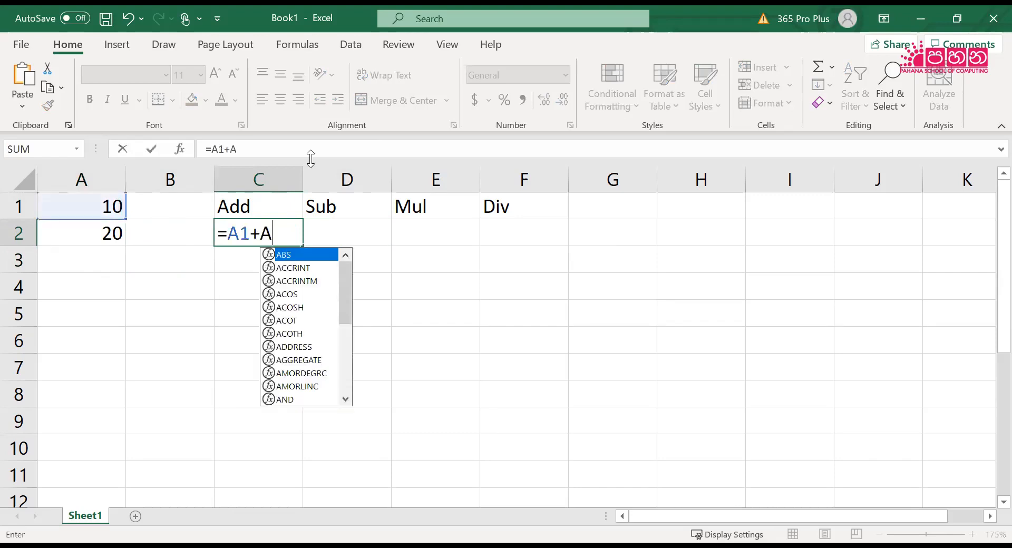
key(Return)
key(Up)
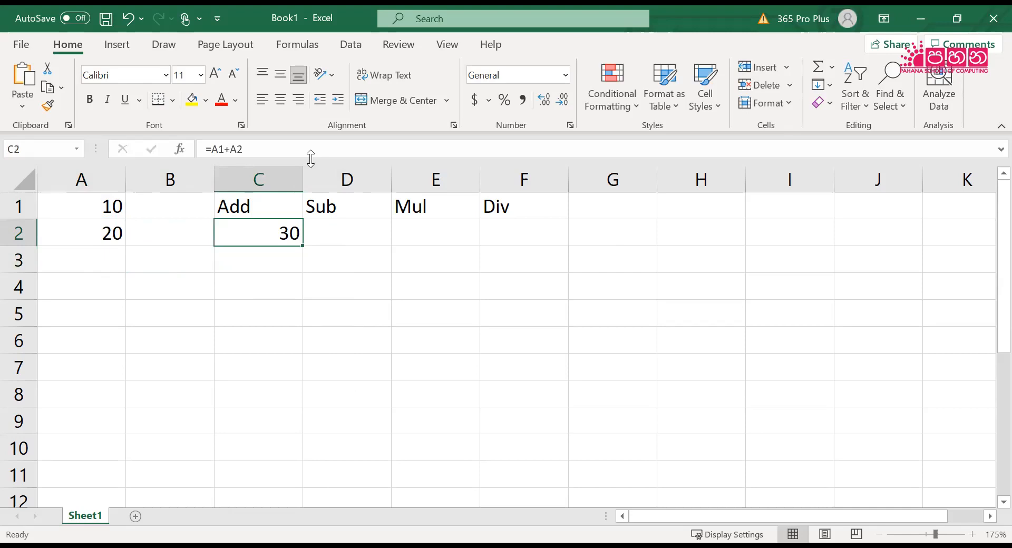
Change cell A1 to 15 to test the cell-reference formula in C2
key(Left)
key(Left)
key(Up)
text(15)
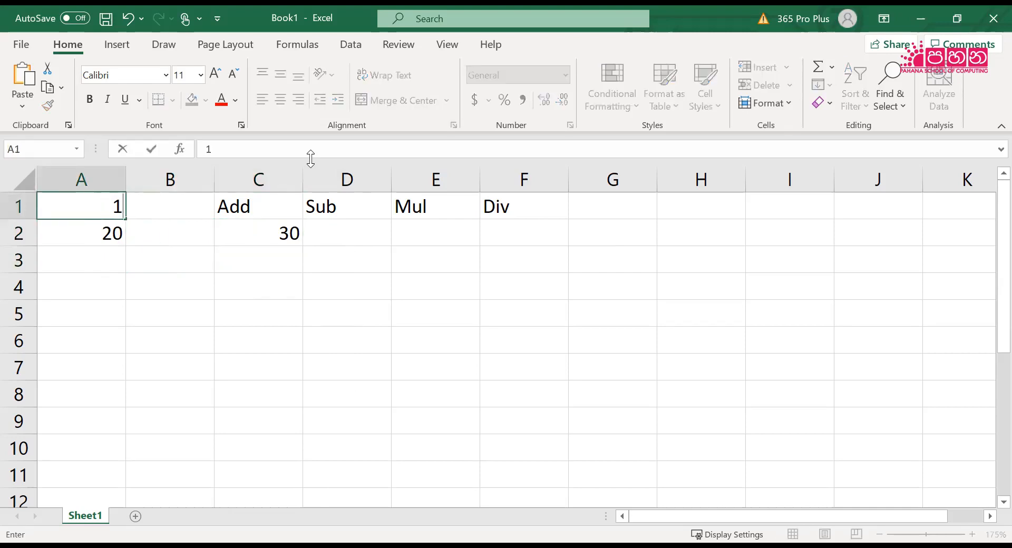
key(Return)
key(Right)
key(Right)
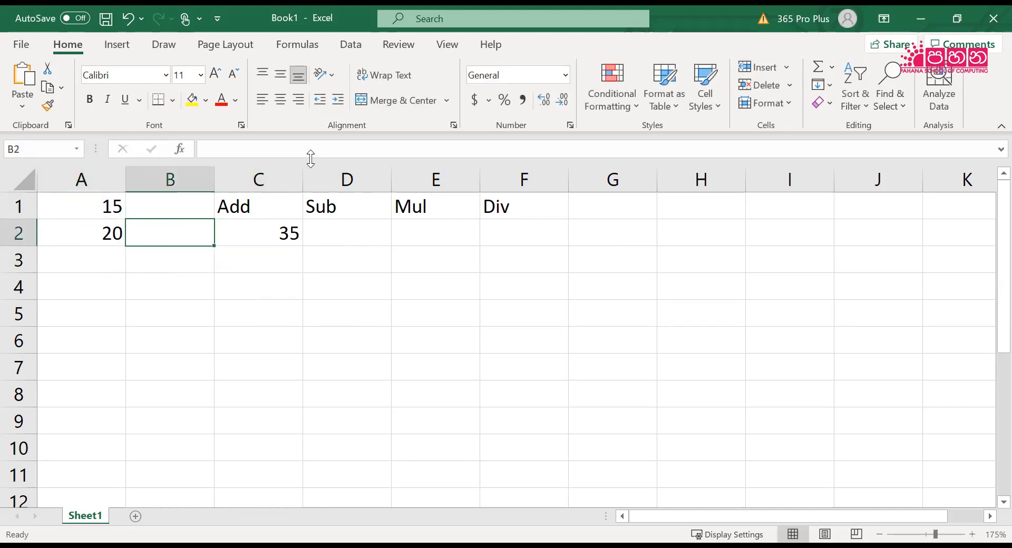
Restore cell A1 to 10
key(Left)
key(Left)
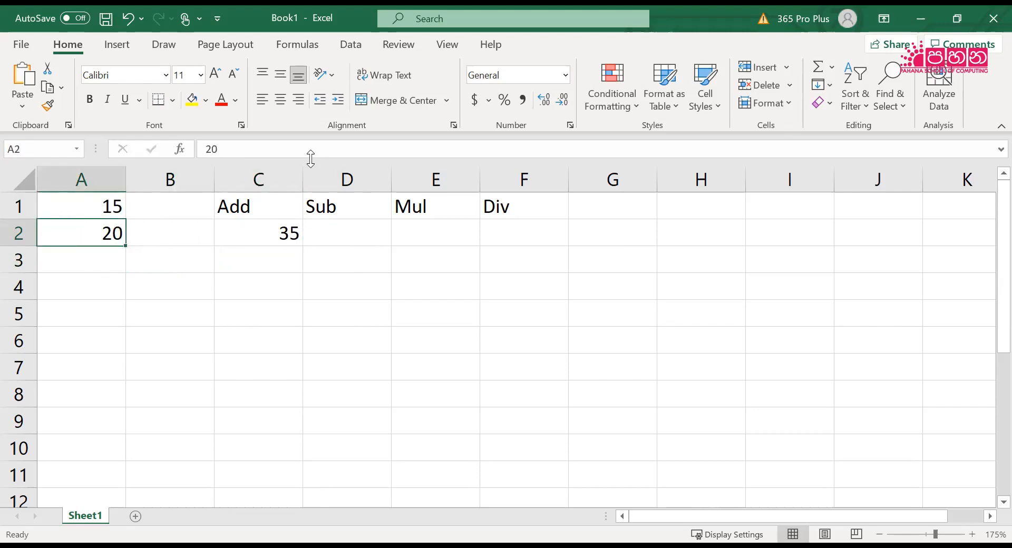
key(Up)
text(10)
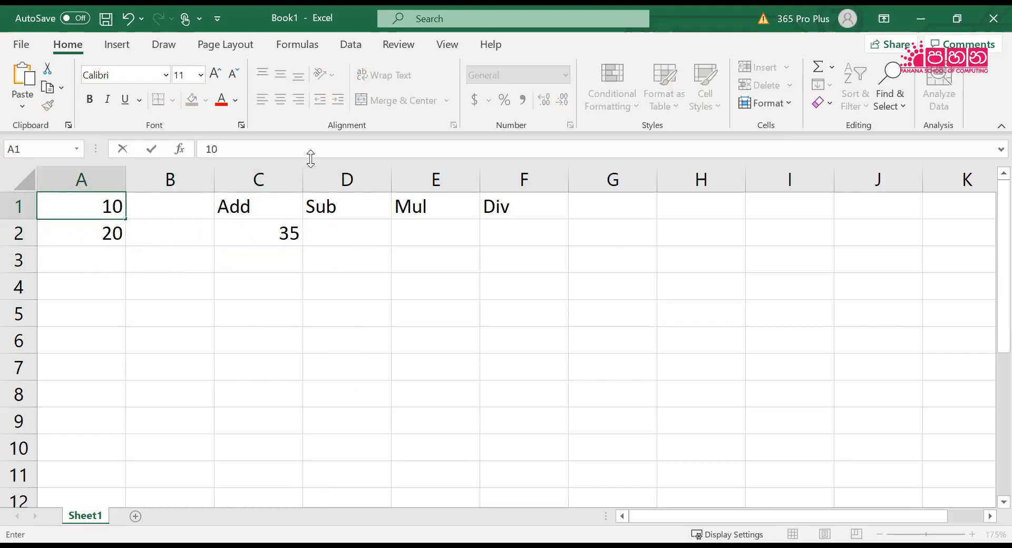
key(Return)
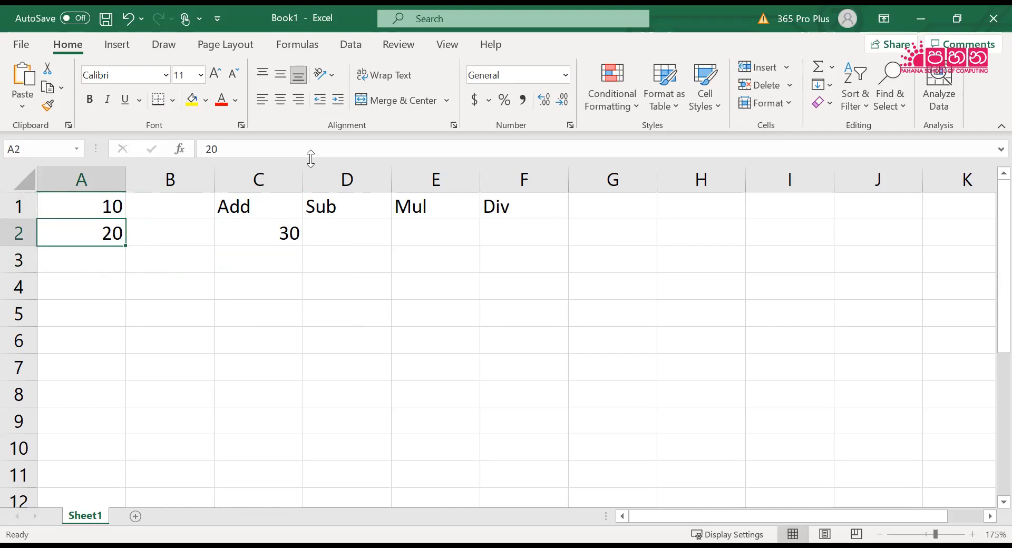
Review the addition formula in C2 and the two input values in A1 and A2
key(Right)
key(Right)
key(Right)
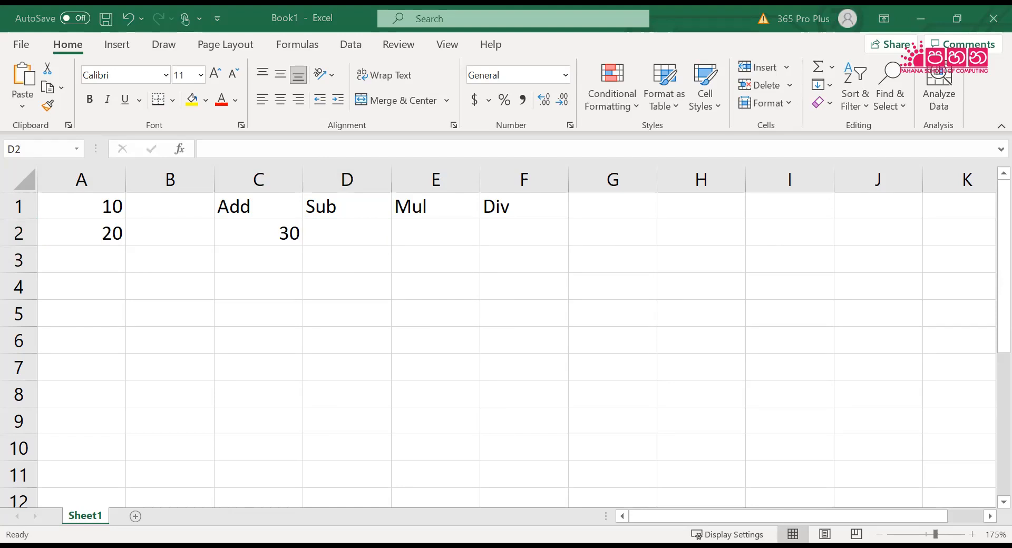
click(327, 274)
click(330, 236)
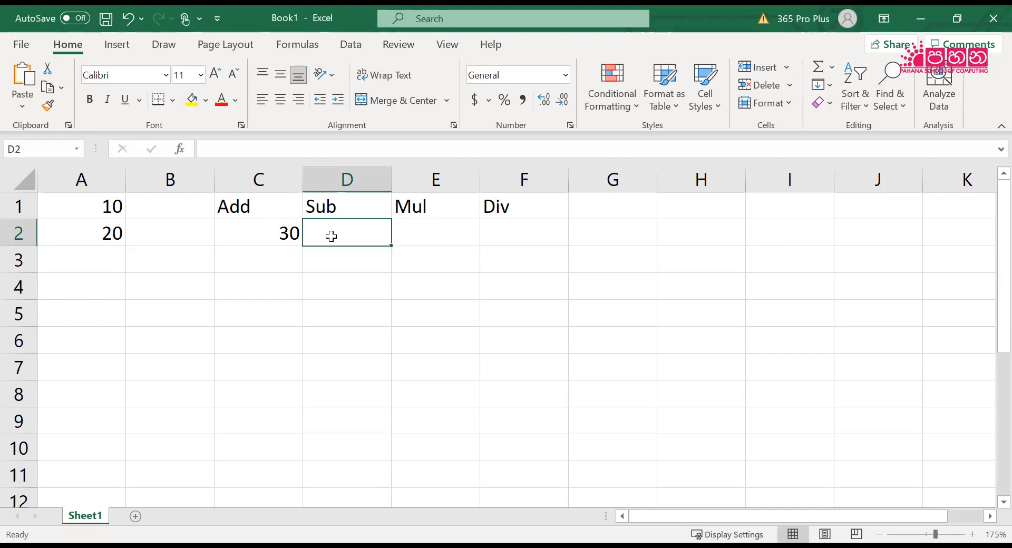
click(267, 233)
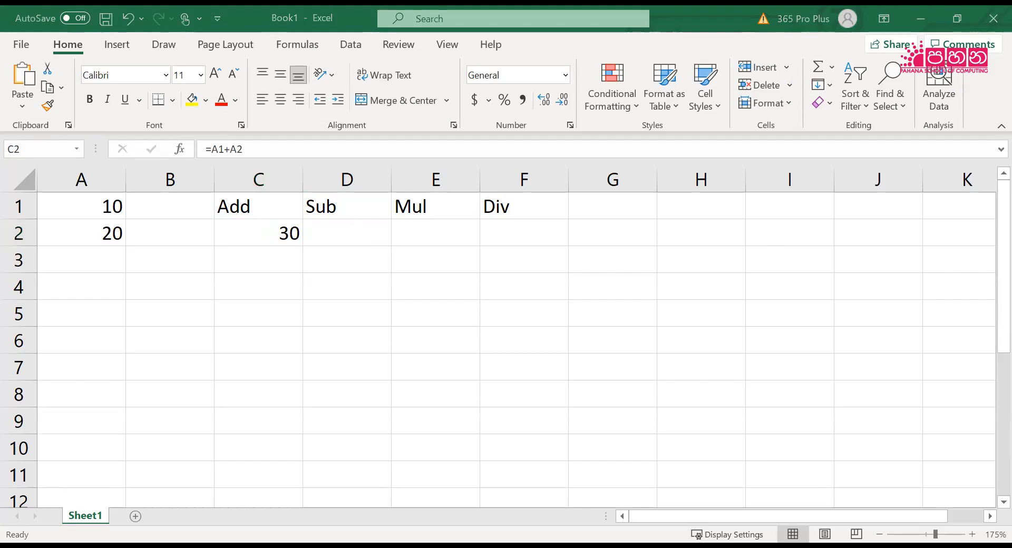
click(71, 209)
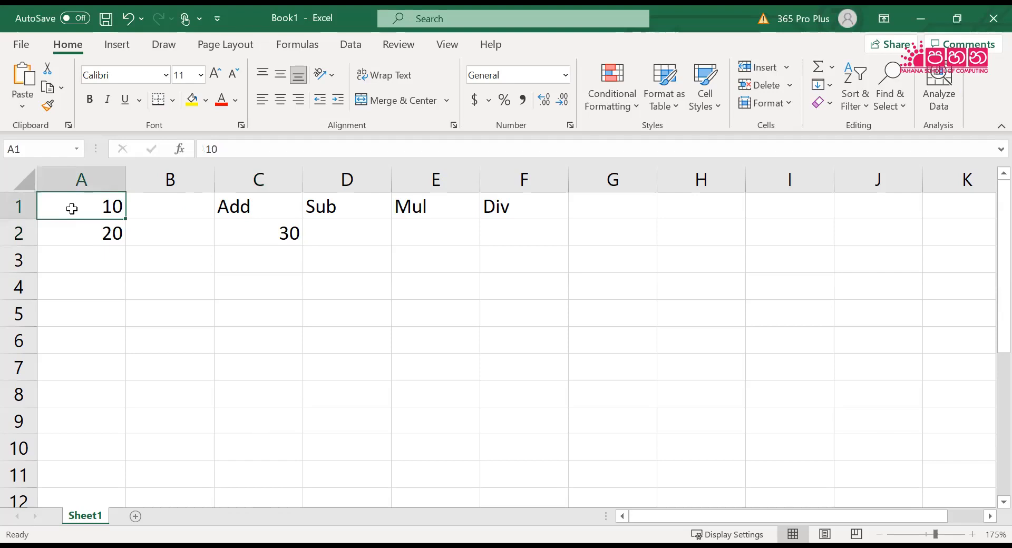
click(70, 240)
click(70, 209)
click(68, 233)
click(68, 208)
click(64, 237)
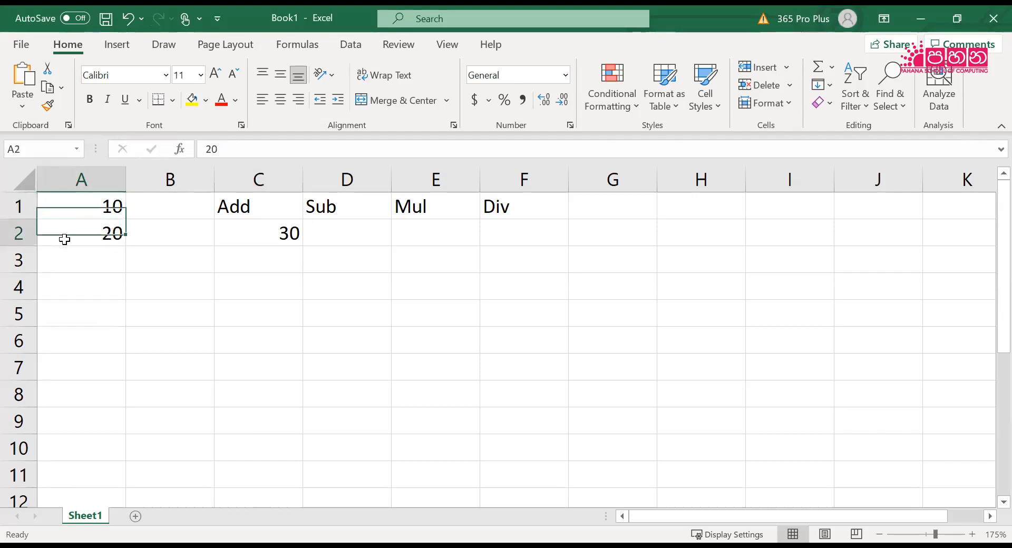
click(67, 210)
click(65, 232)
click(65, 204)
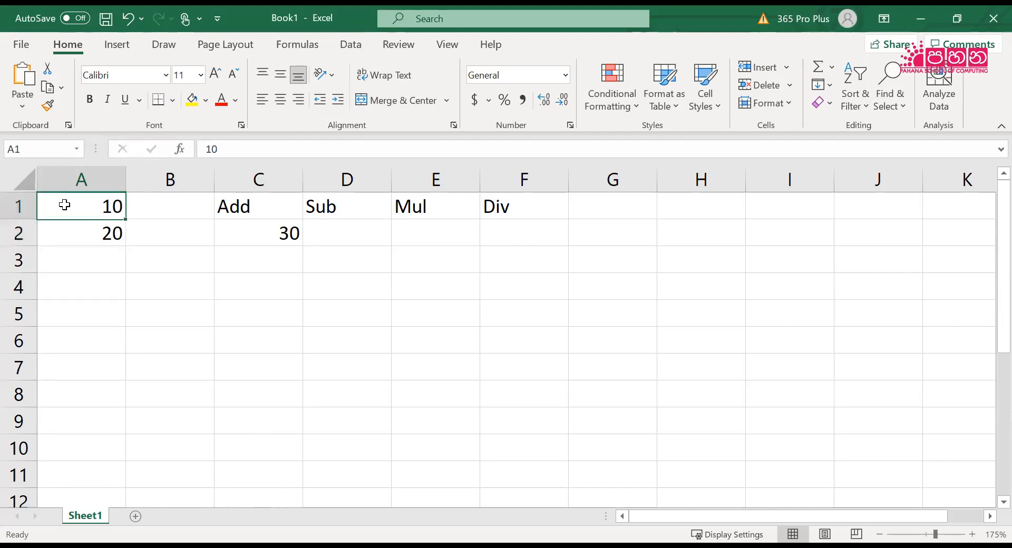
click(81, 252)
click(79, 210)
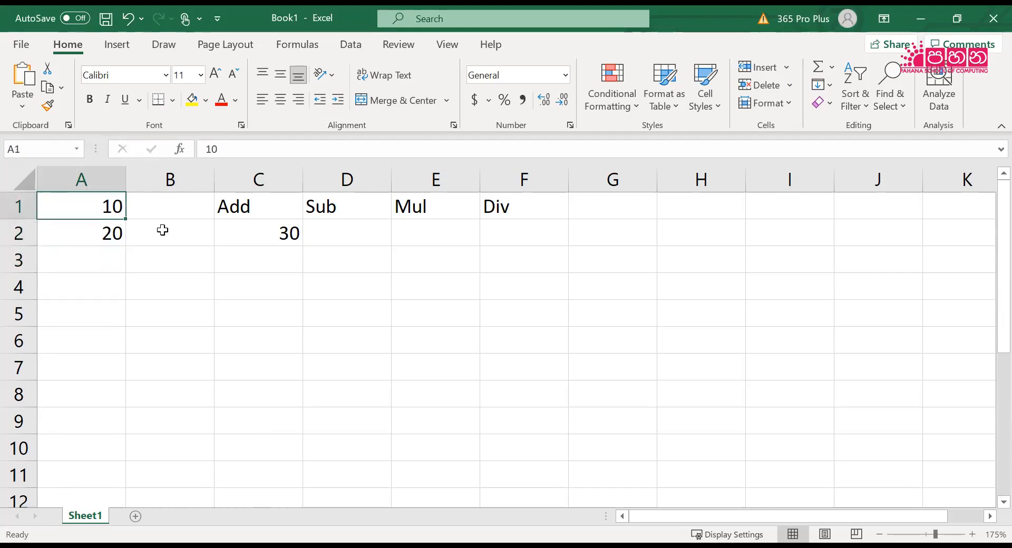
Enter the subtraction formula =A10-A20 in cell D2 under the Sub heading
click(347, 235)
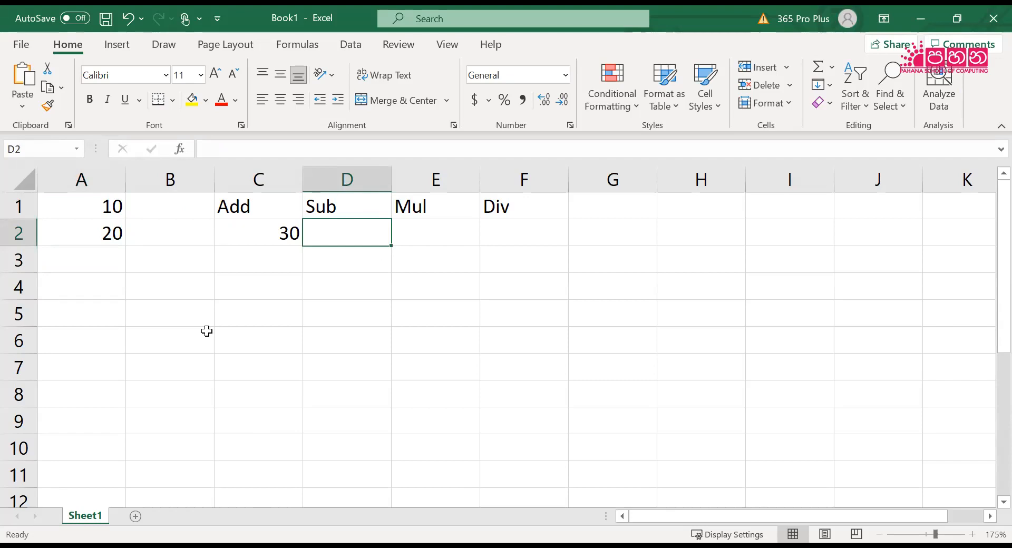
text(=)
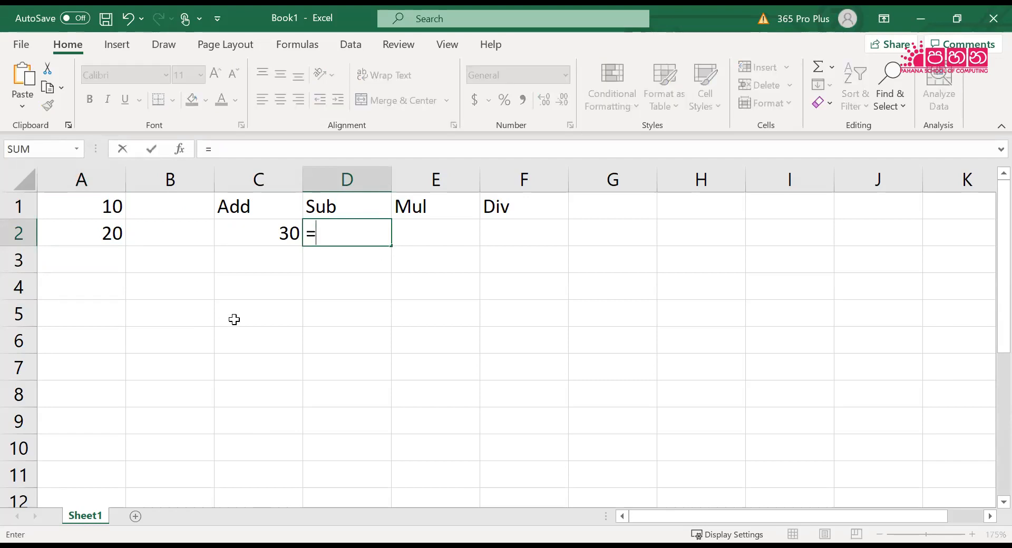
text(A)
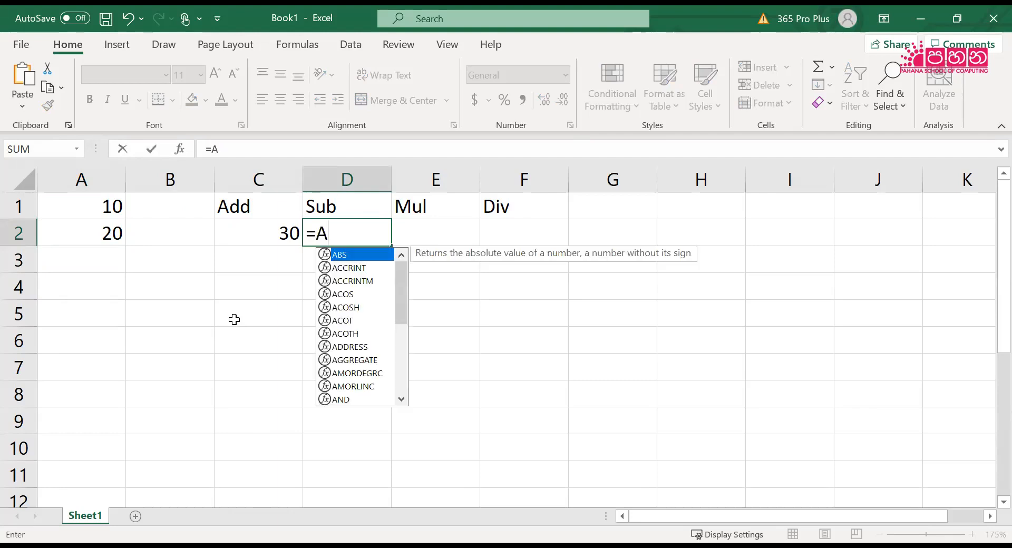
text(10-)
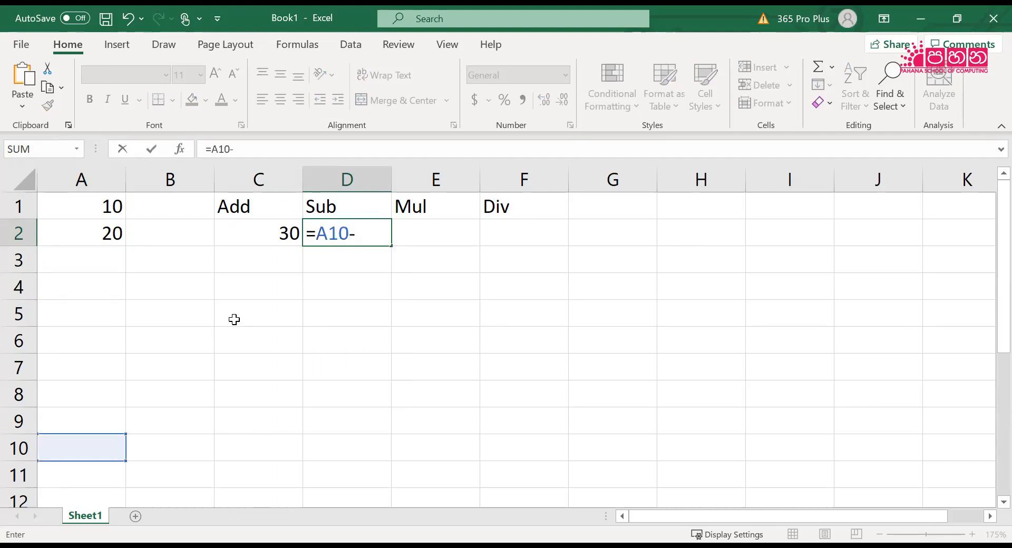
text(A)
text(20)
key(Return)
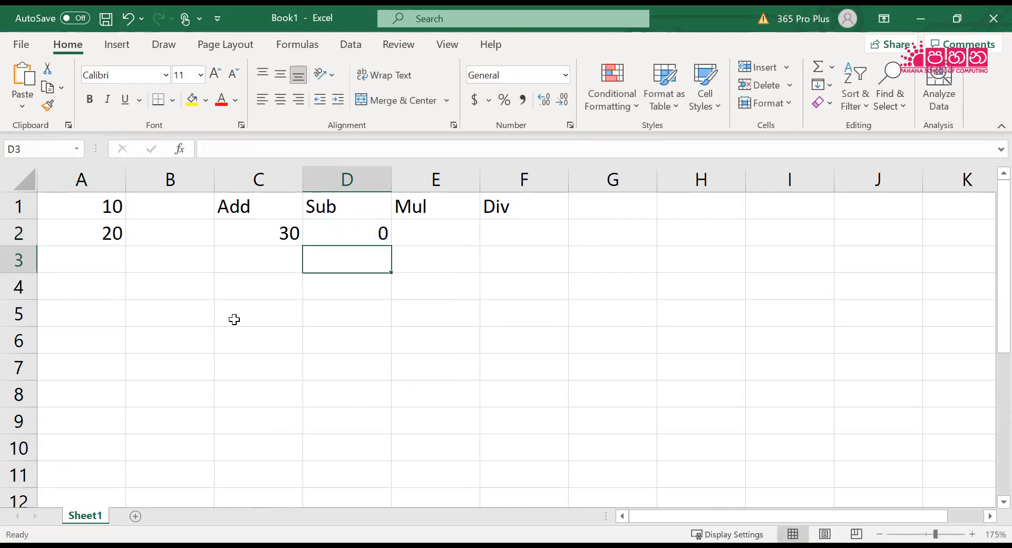
Correct the cell references in D2 so the formula reads =A1-A2, and reselect the cell
key(Up)
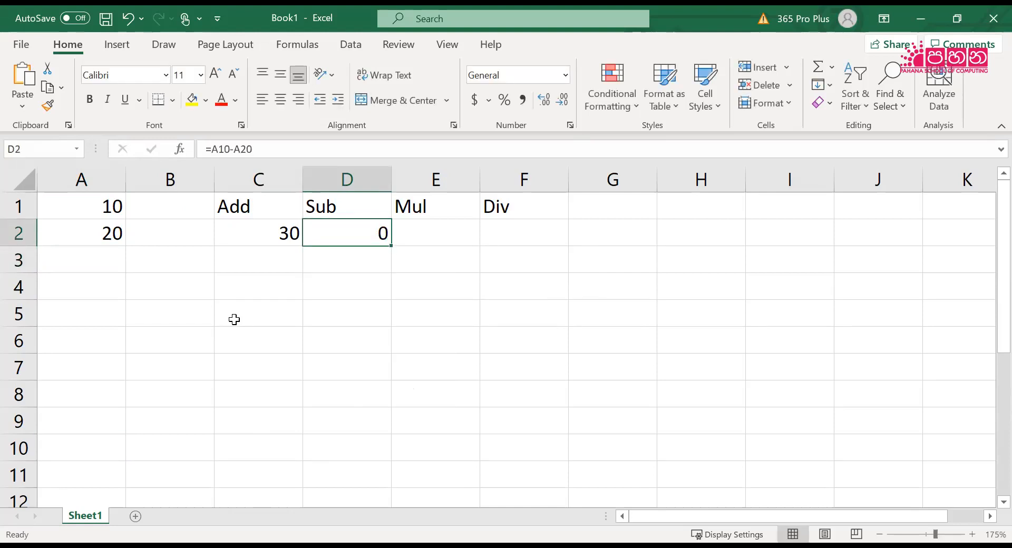
click(231, 148)
key(BackSpace)
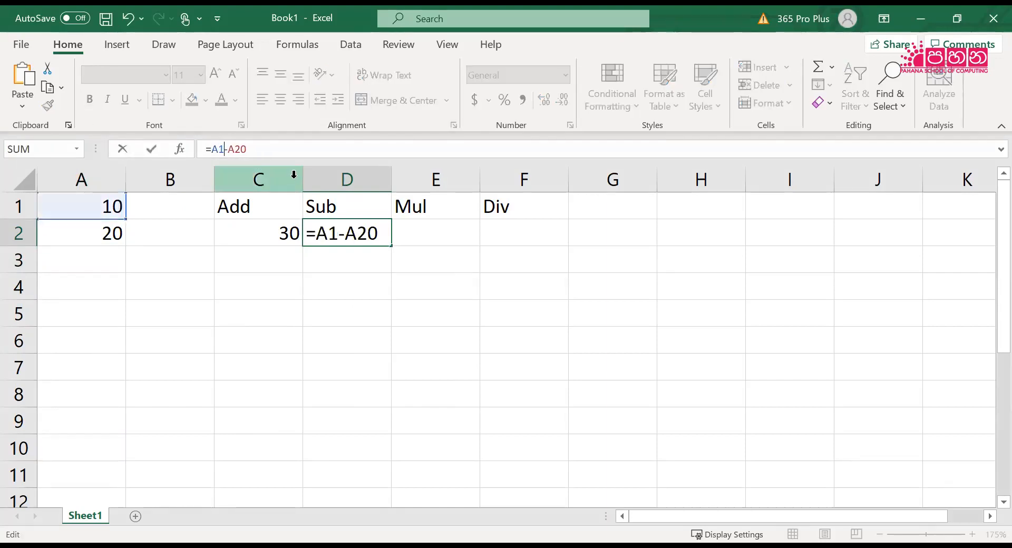
click(257, 151)
key(BackSpace)
key(Return)
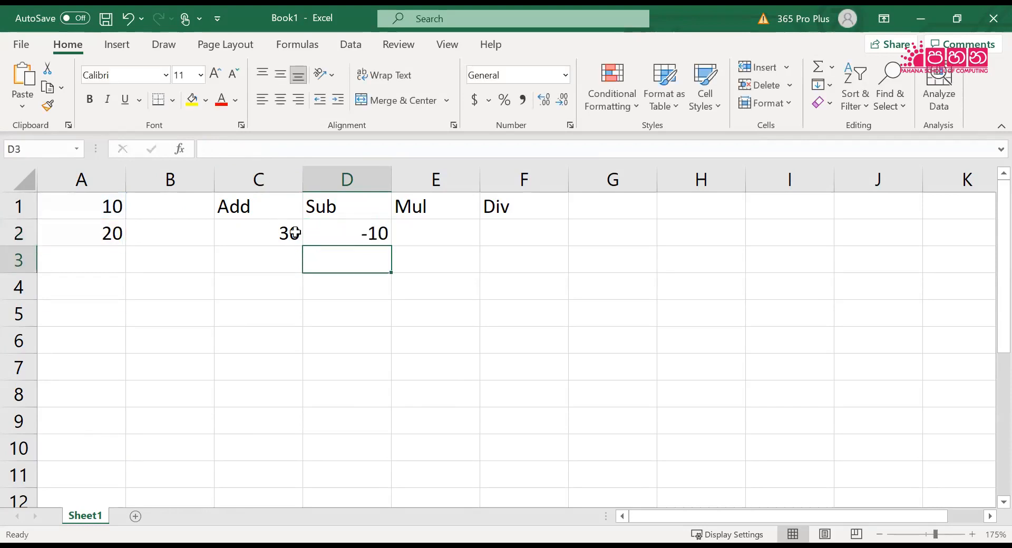
click(350, 235)
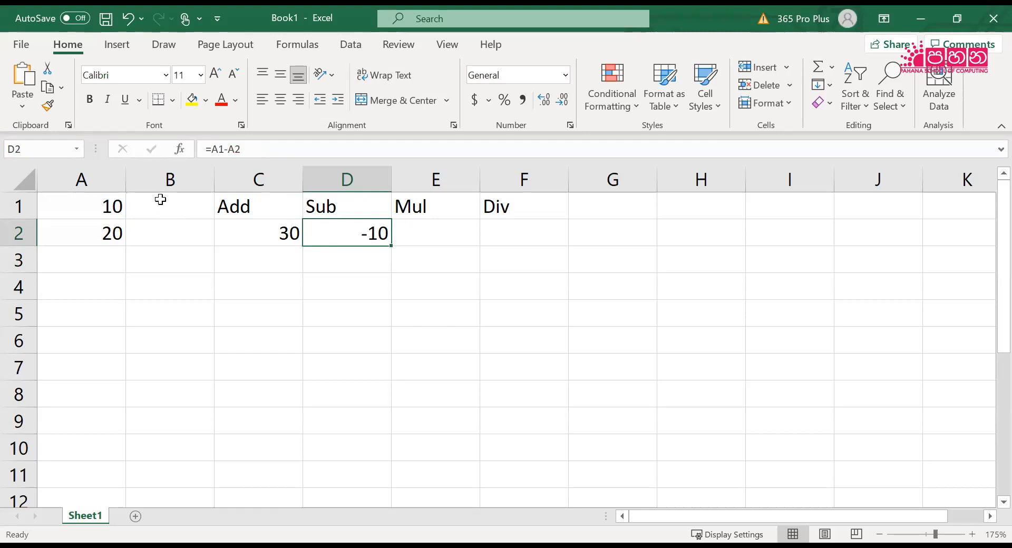
Change cell A1 to 15 and check the addition and subtraction formulas in C2 and D2
click(104, 208)
text(15)
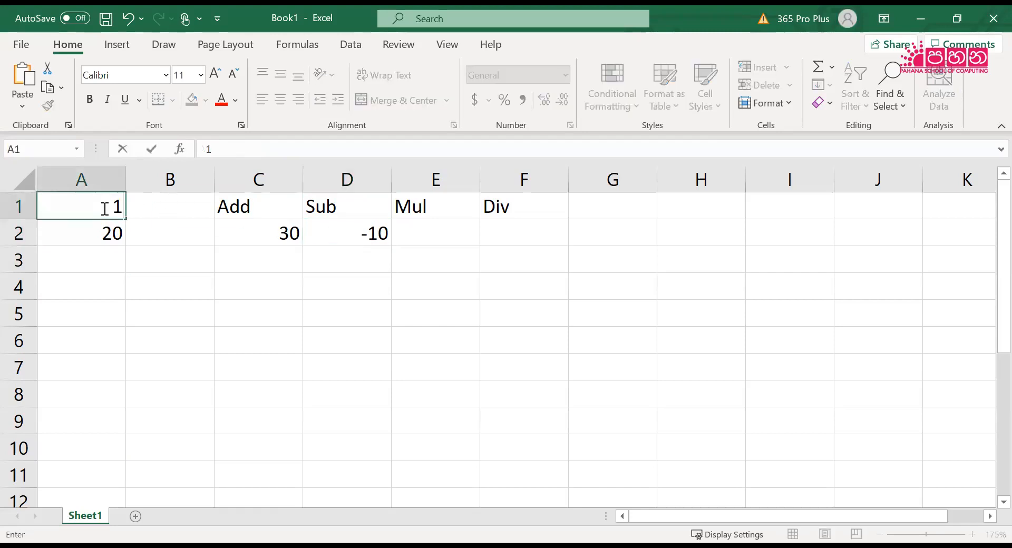
click(169, 325)
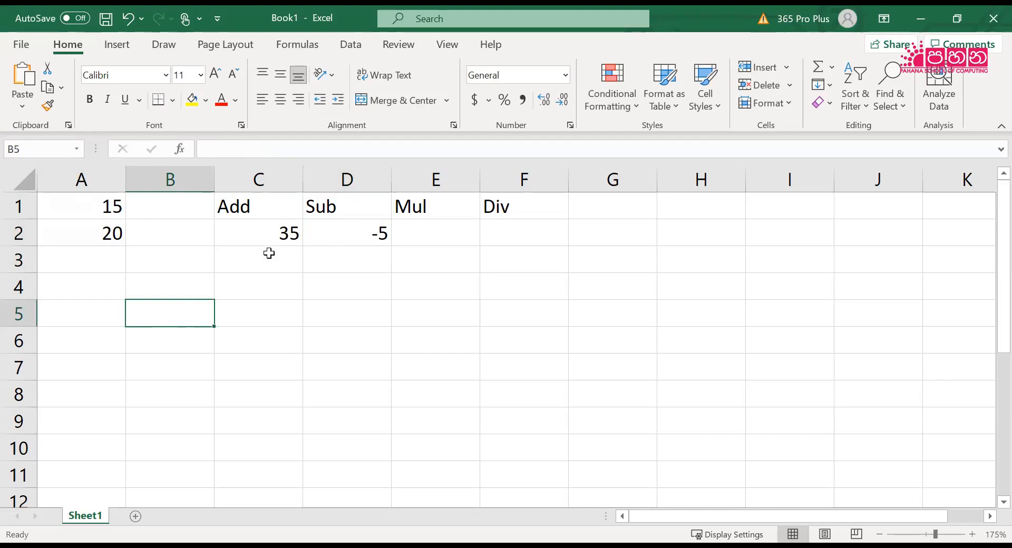
click(271, 237)
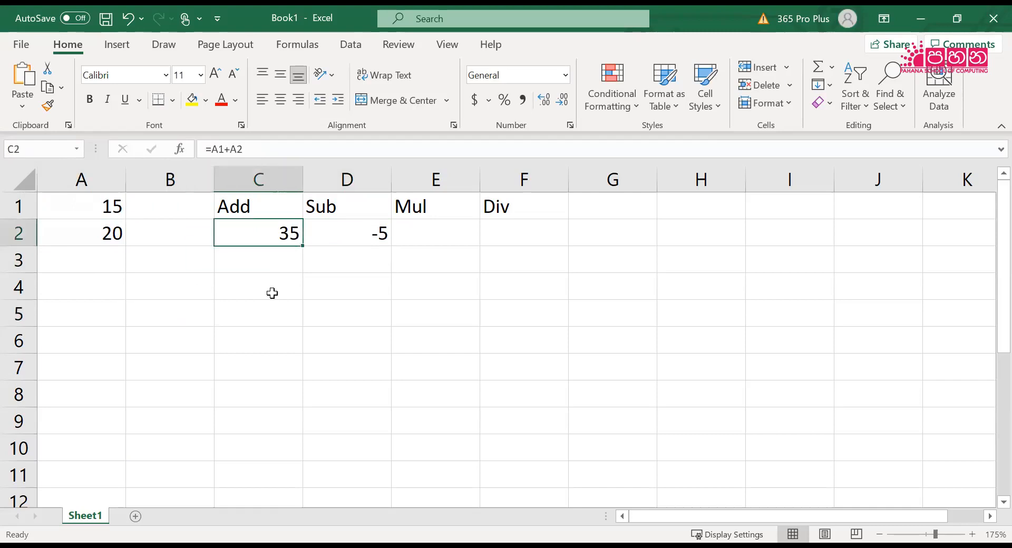
click(360, 235)
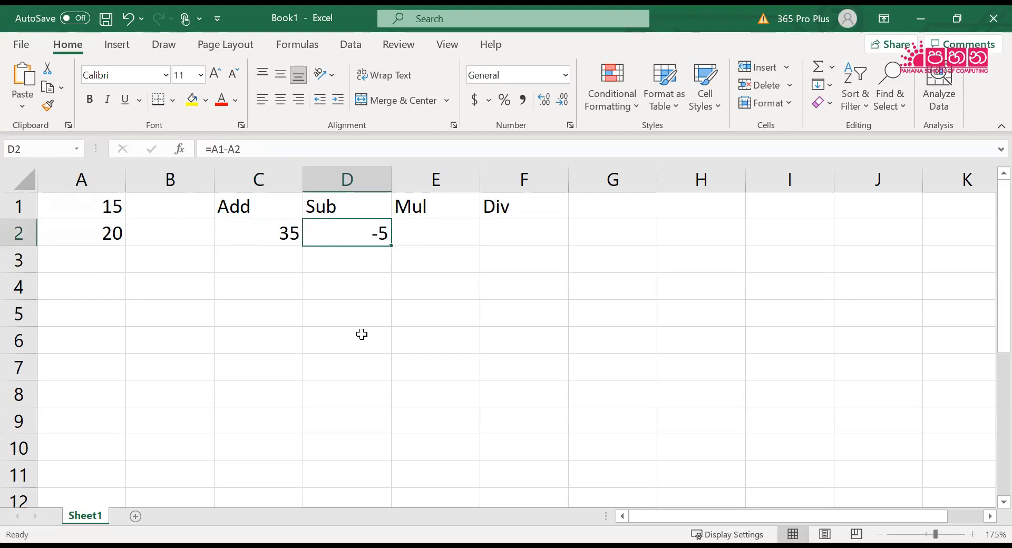
Return cell A1 to 10 after the subtraction test
click(100, 205)
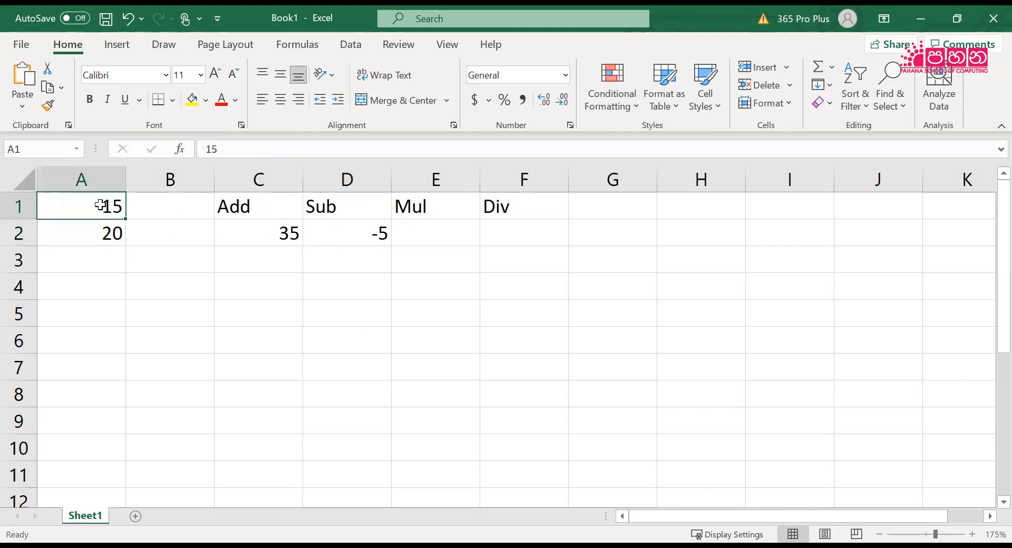
text(10)
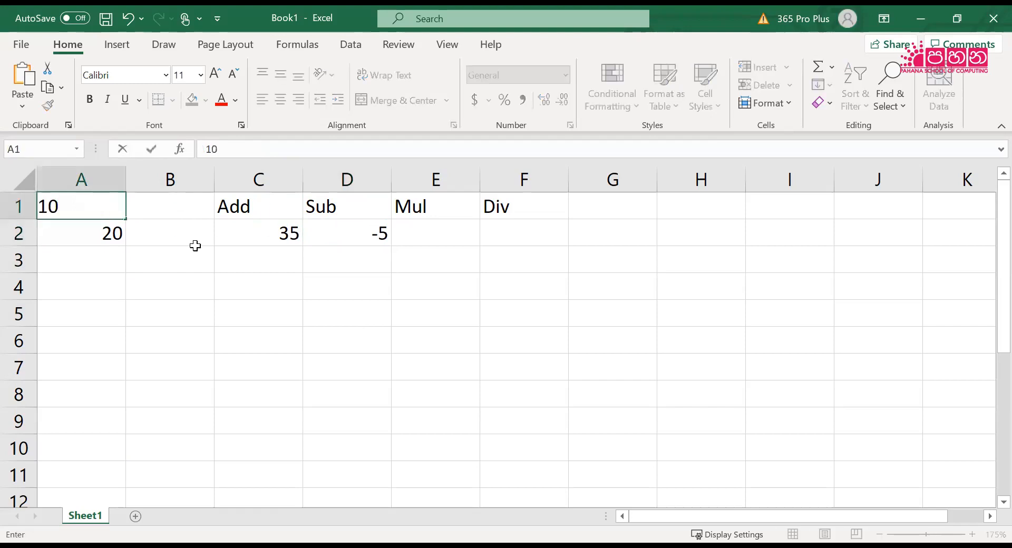
click(280, 352)
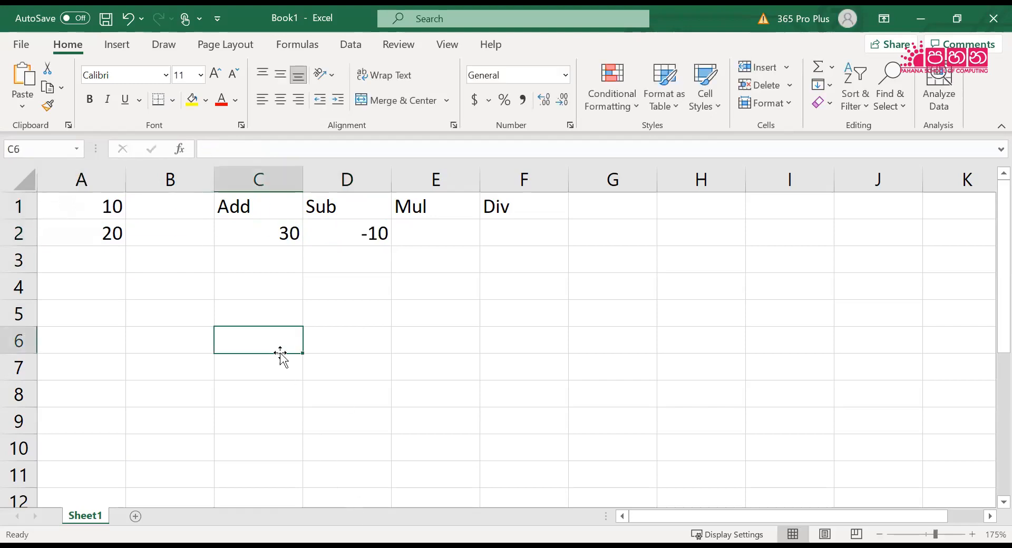
Enter the multiplication formula =A1*A2 in cell E2 under the Mul heading
click(430, 237)
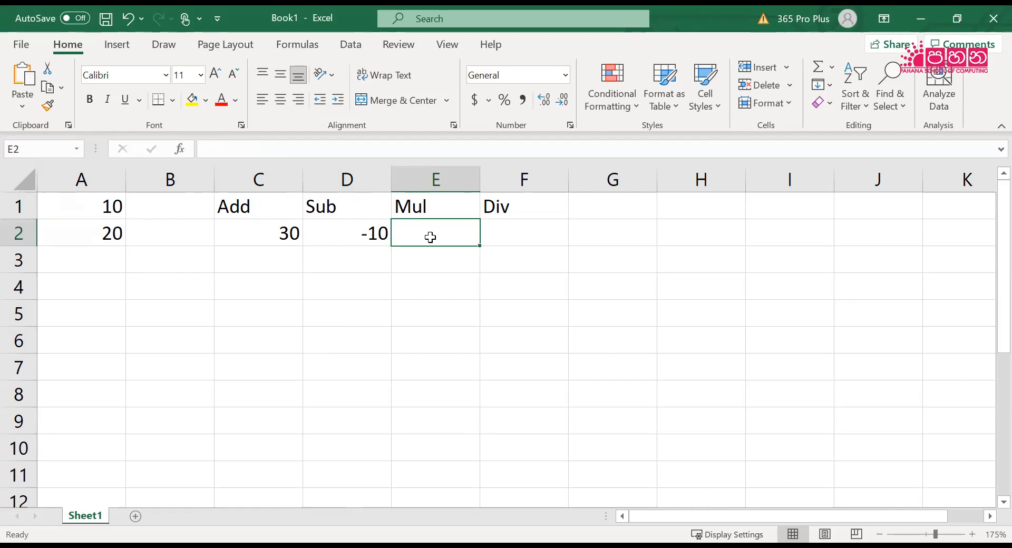
text(=)
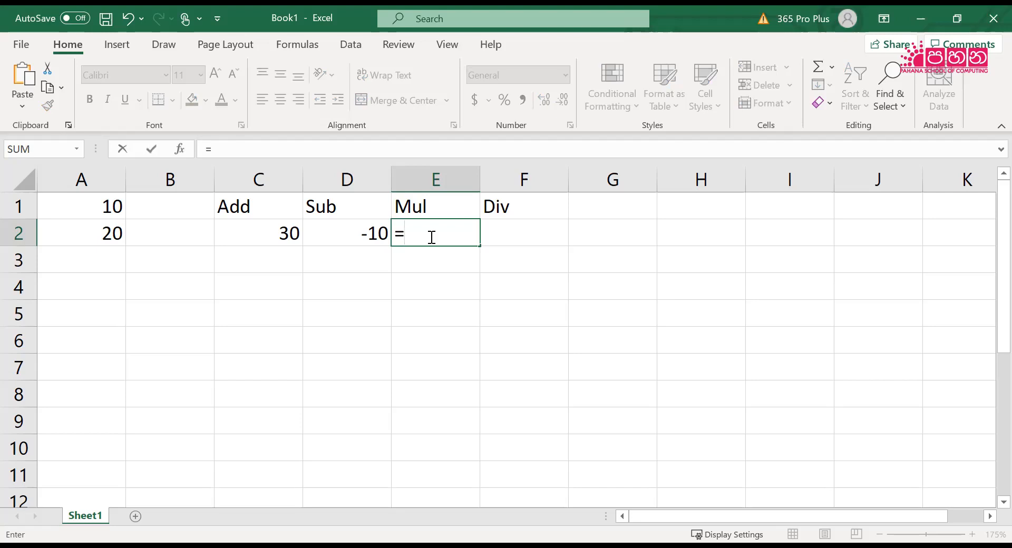
text(A)
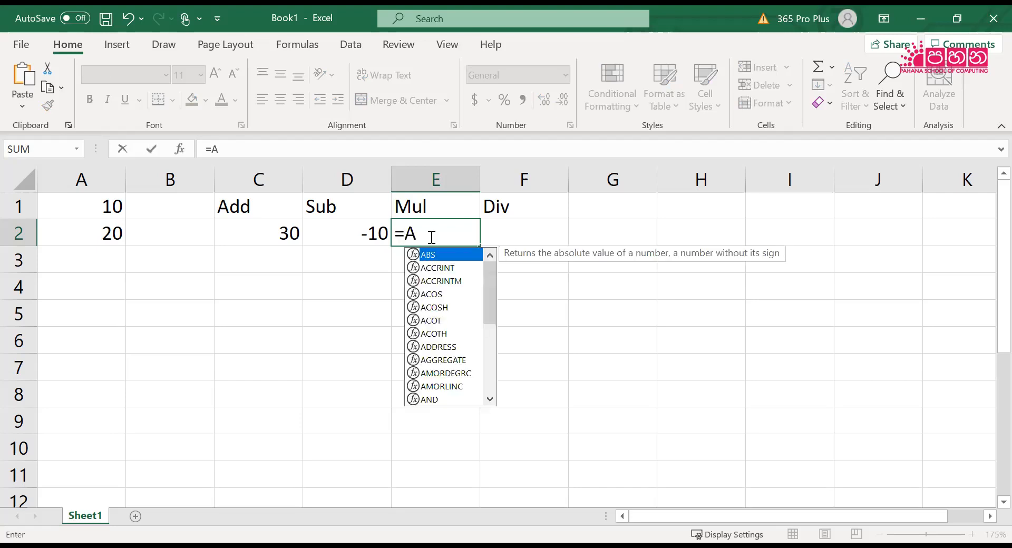
text(1*)
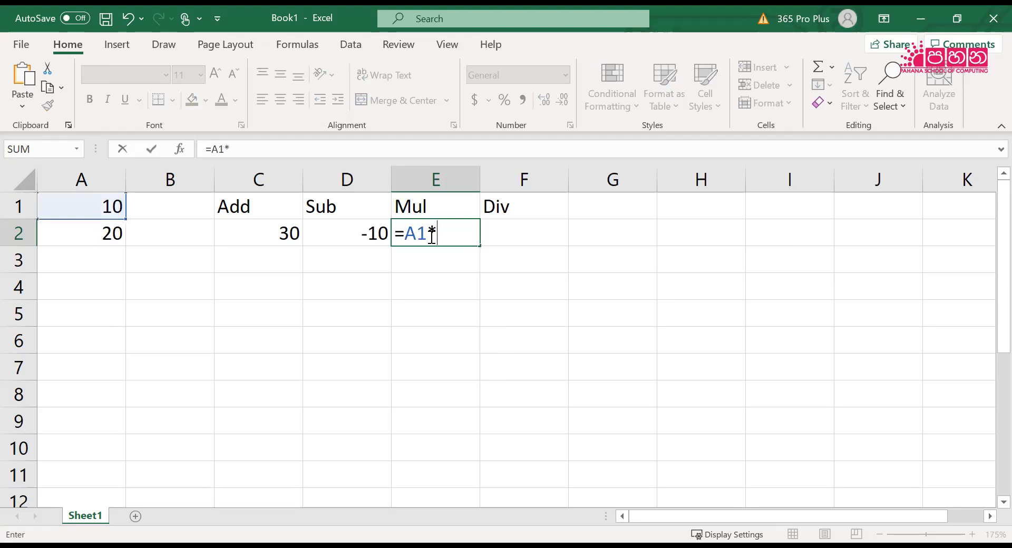
text(A)
text(2)
key(Return)
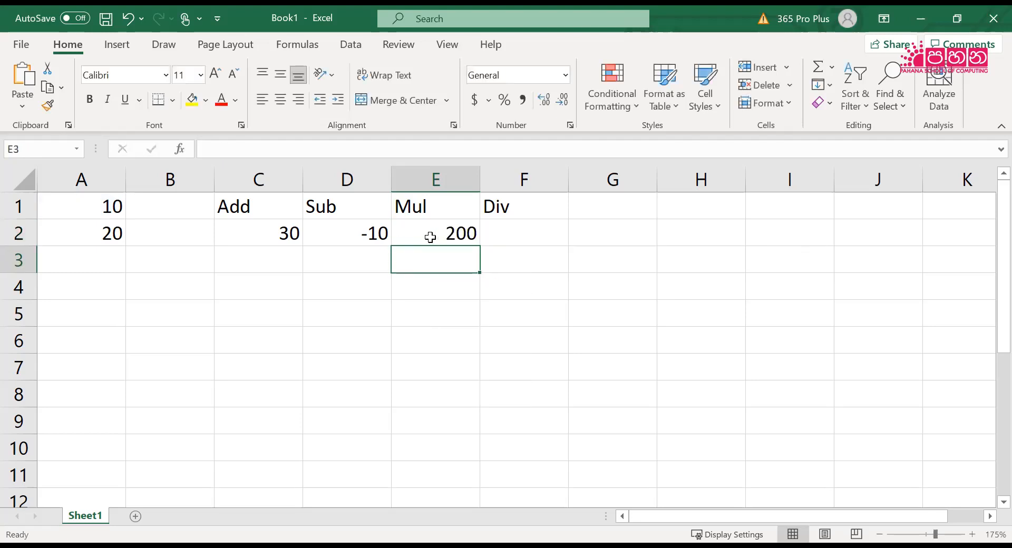
Set cell A1 to 15 and check the formulas in C2, D2 and E2
key(Up)
key(Left)
key(Left)
key(Left)
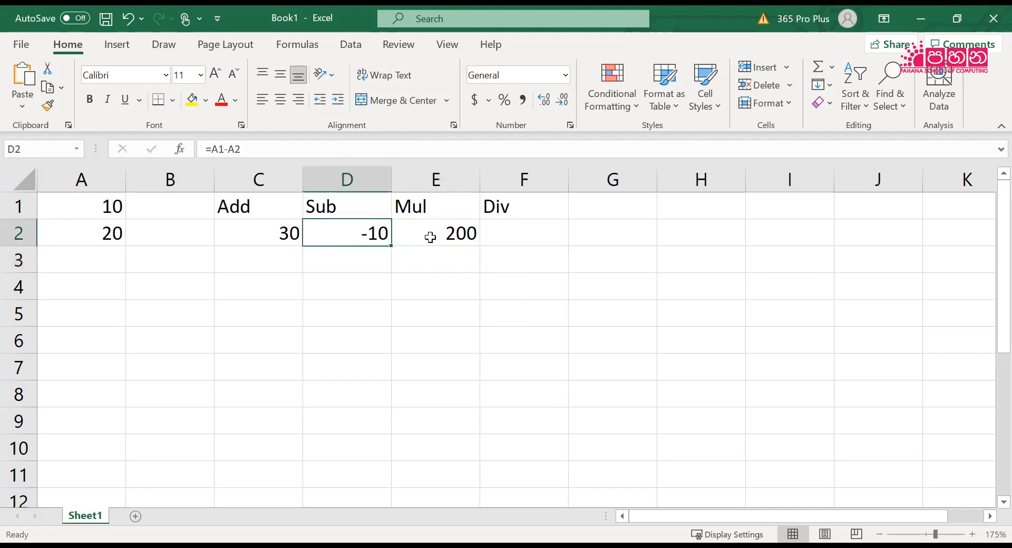
key(Left)
key(Up)
text(15)
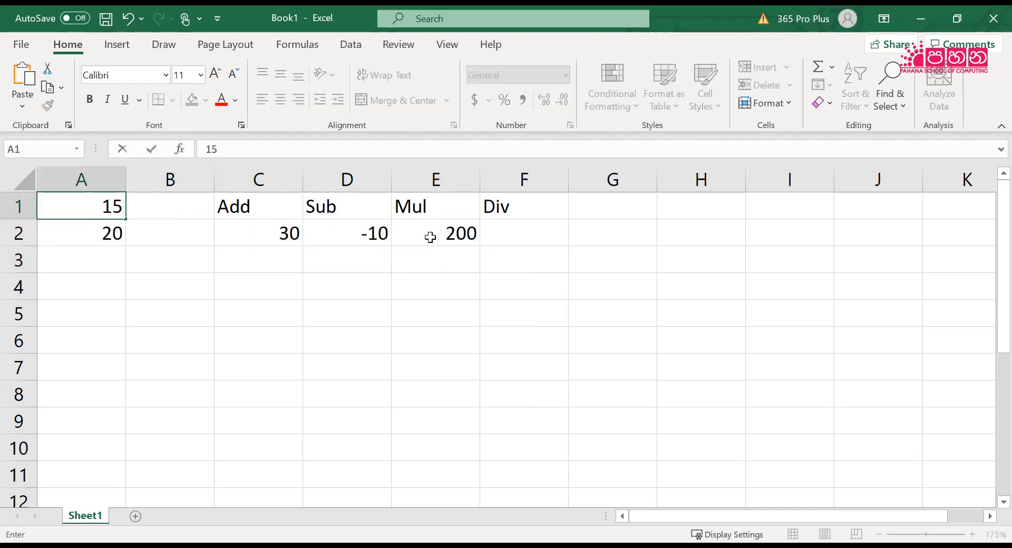
key(Return)
key(Right)
key(Right)
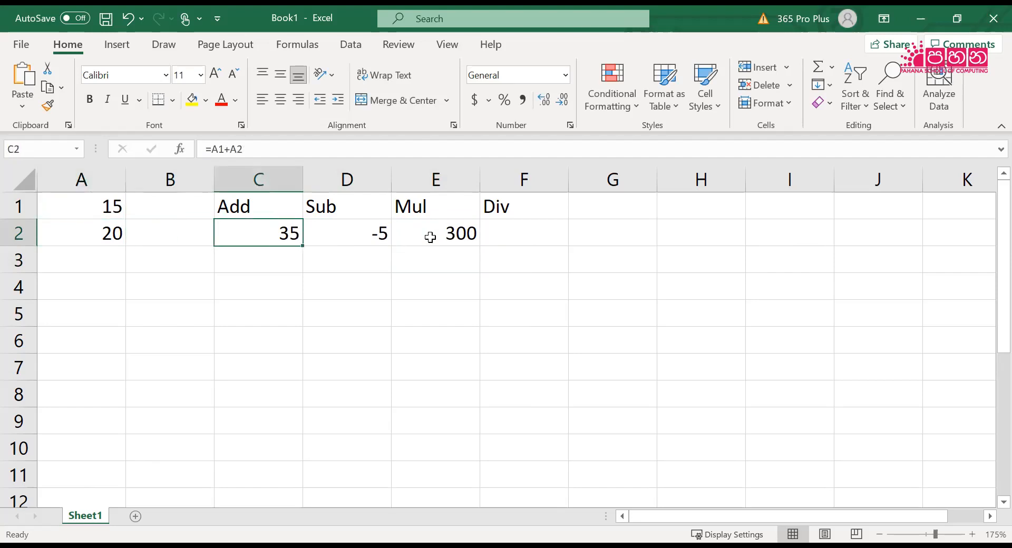
key(Right)
key(Right)
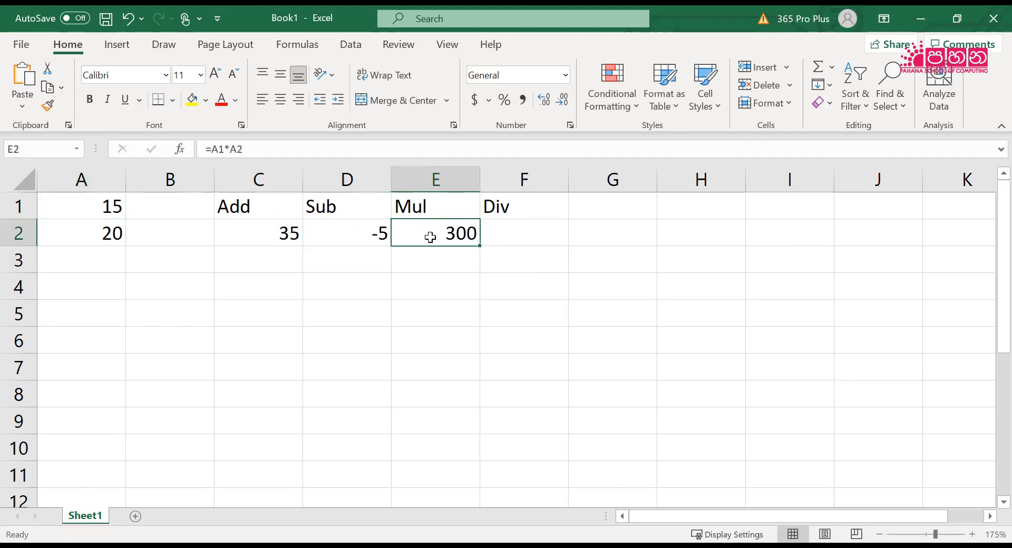
Return cell A1 to 10 after the multiplication test
key(Left)
key(Left)
key(Left)
key(Left)
key(Up)
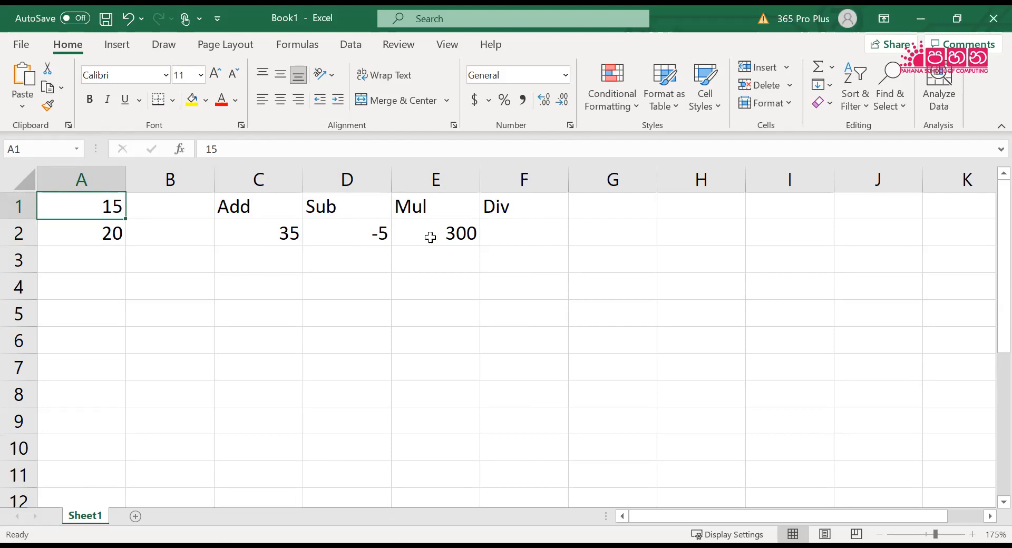
key(Down)
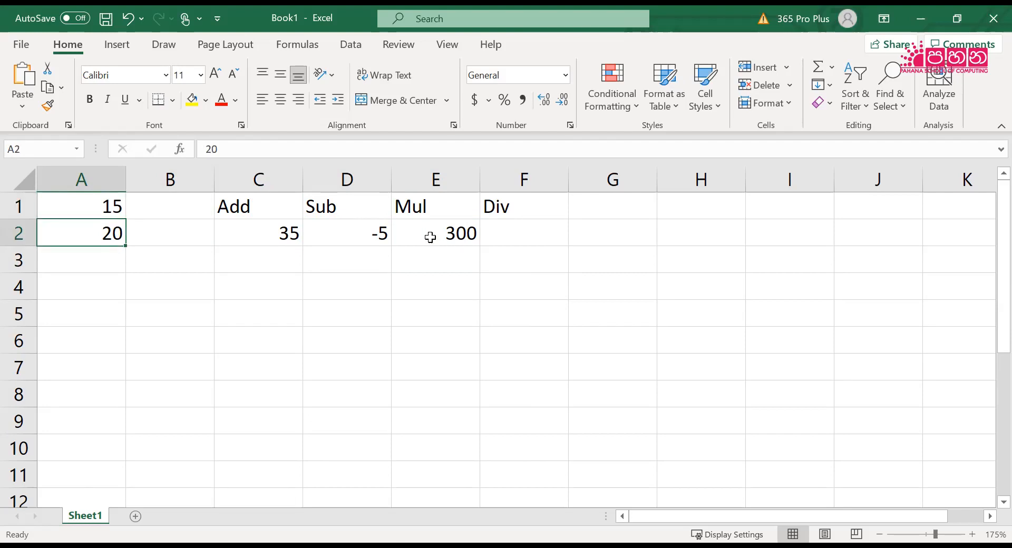
key(Right)
key(Right)
key(Right)
key(Right)
key(Right)
key(Right)
key(Left)
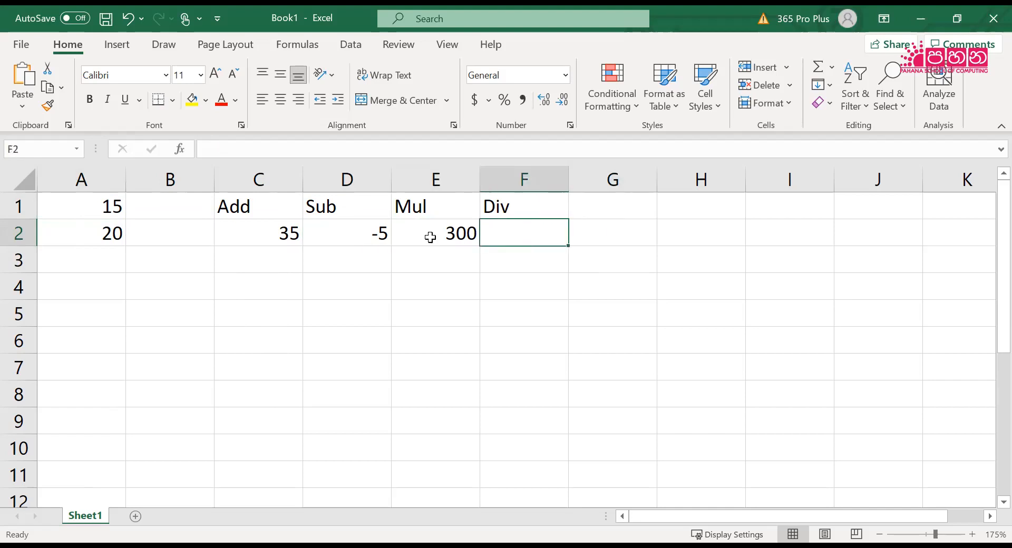
key(Left)
key(Left)
key(Left)
key(Left)
key(Left)
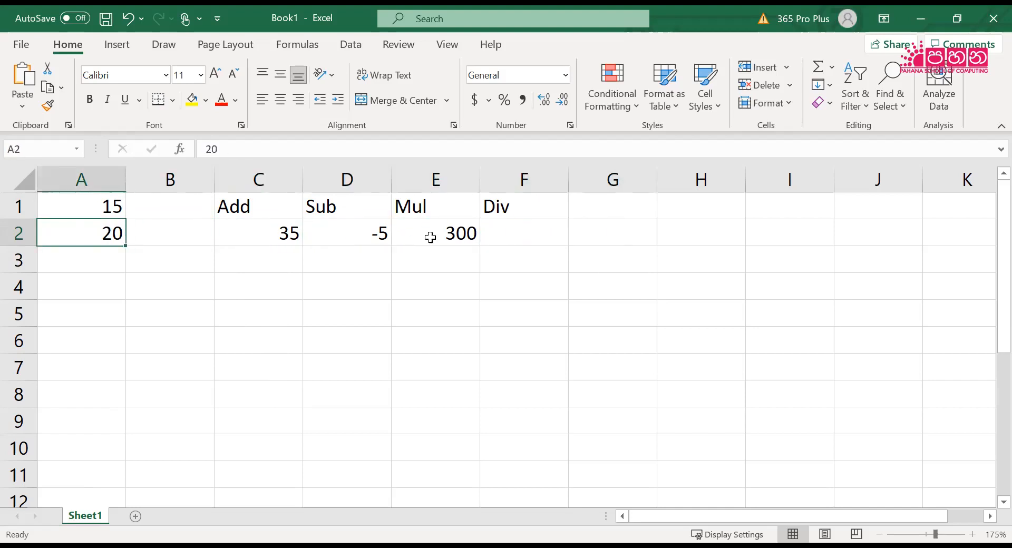
key(Up)
text(10)
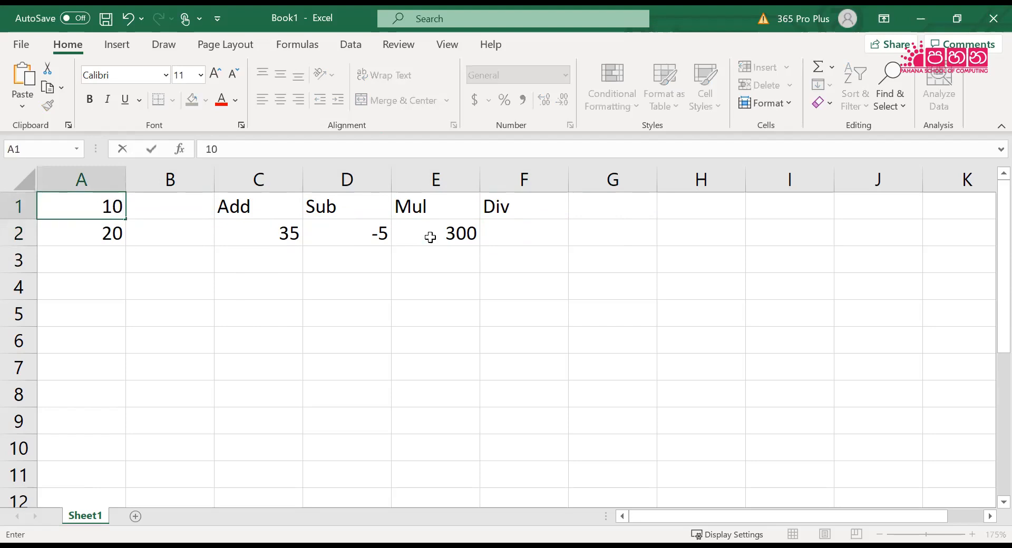
key(Return)
Enter the division formula =A1/A2 in cell F2 under the Div heading
key(Right)
key(Right)
key(Right)
key(Right)
key(Right)
key(Right)
key(Left)
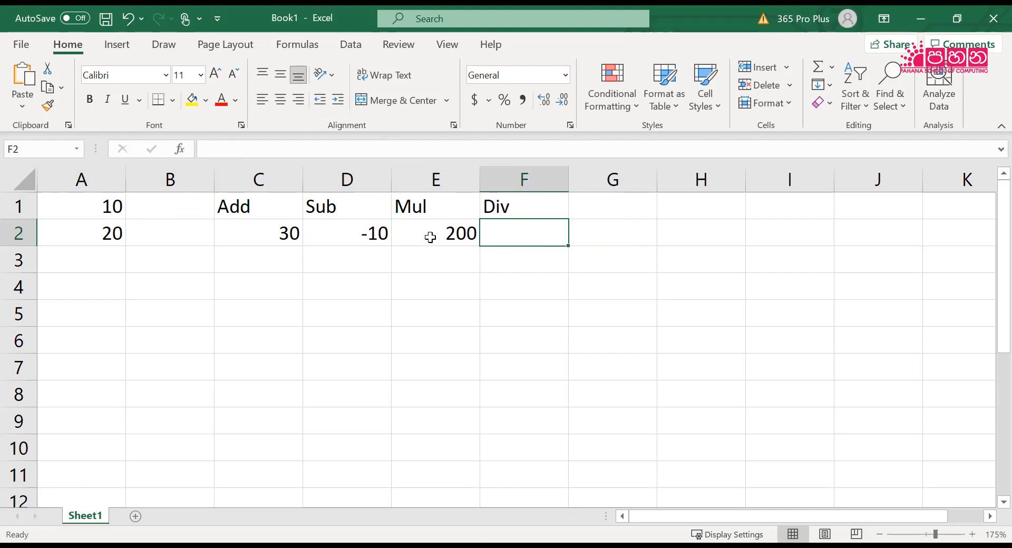
text(=)
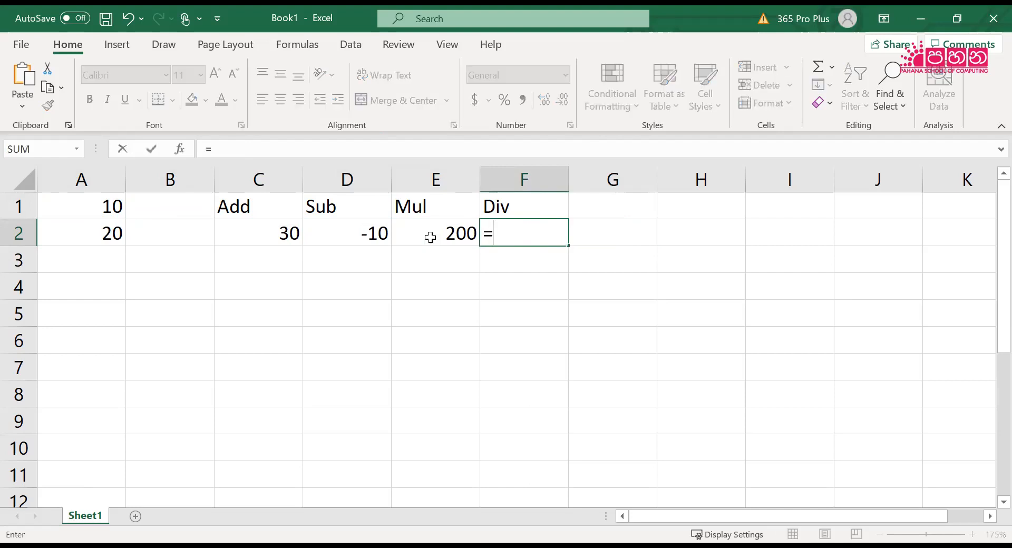
text(A1)
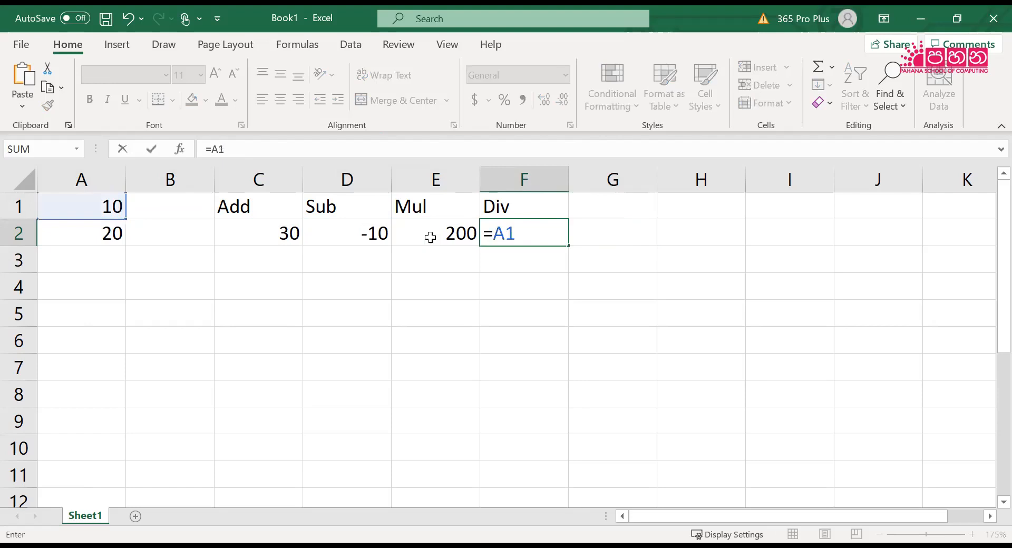
text(/A2)
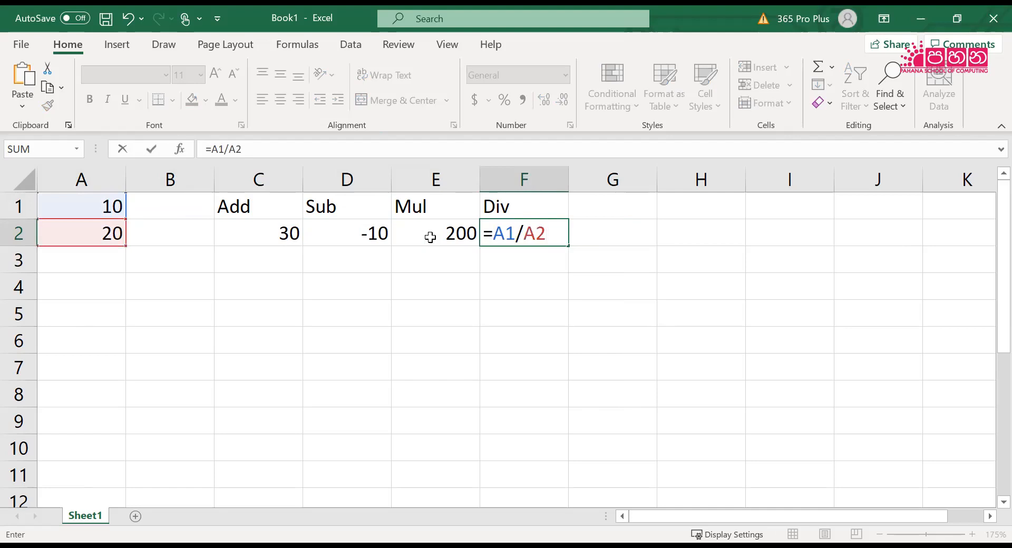
key(Return)
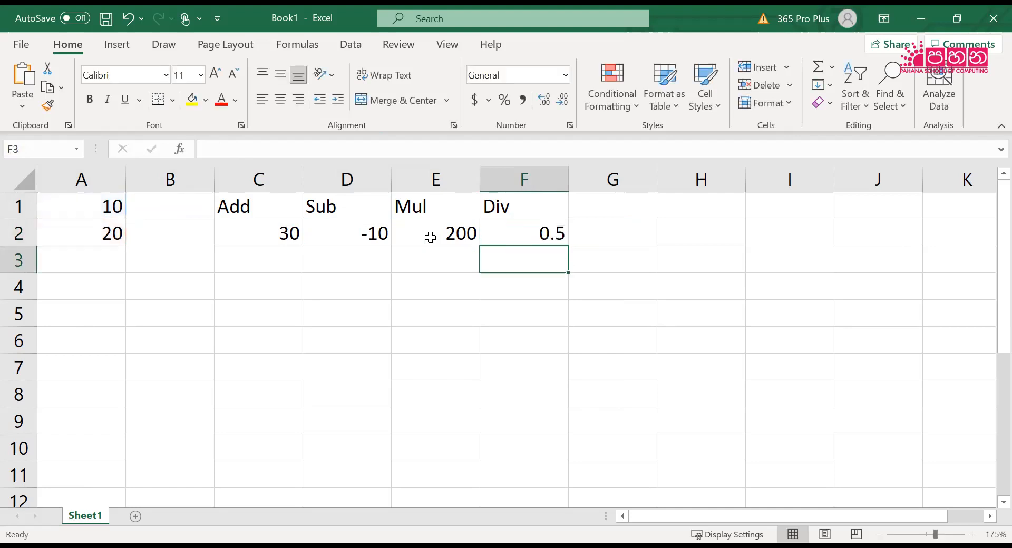
Set cell A1 to 15 to test all four formulas in C2 to F2
key(Left)
key(Left)
key(Left)
key(Left)
key(Left)
key(Up)
key(Up)
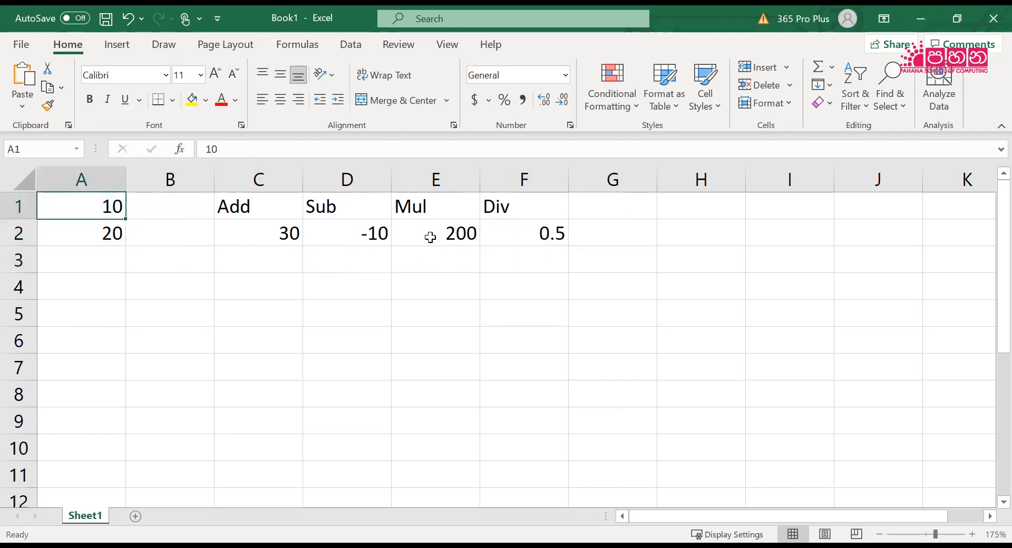
text(15)
key(Return)
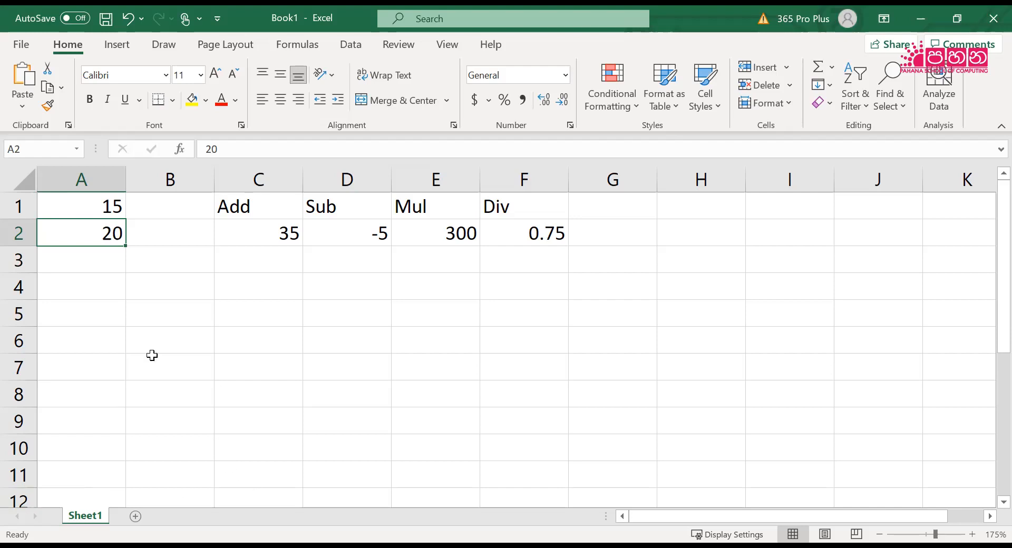
Enter the numbers 1 to 10 individually down cells A4 to A13
click(91, 293)
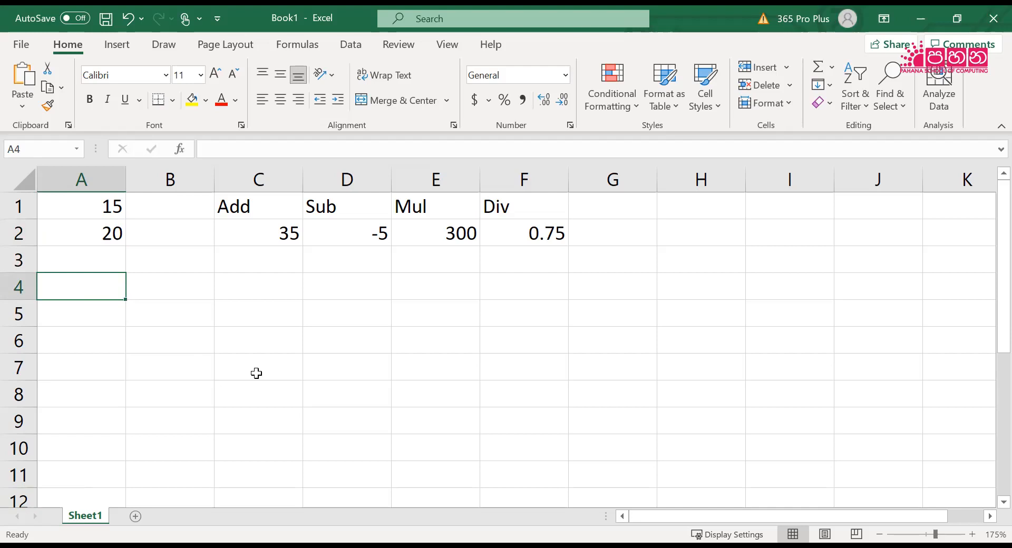
text(1)
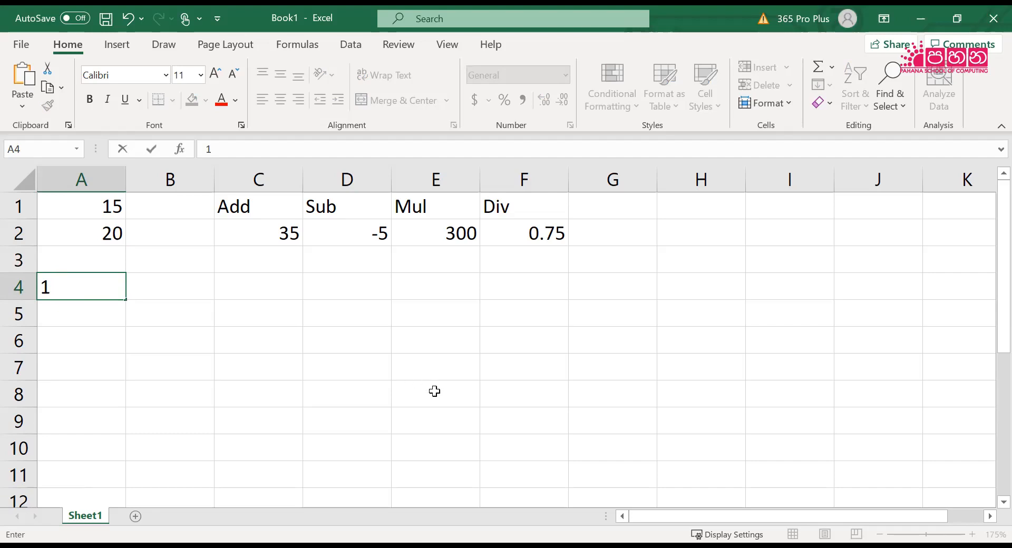
scroll(437, 387, down, 2)
scroll(437, 387, up, 2)
click(468, 368)
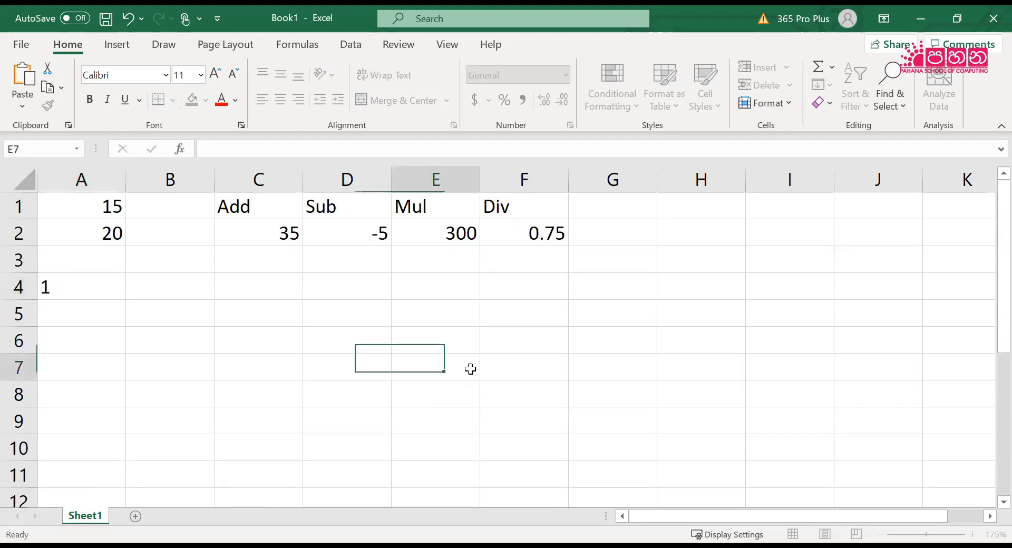
scroll(469, 368, down, 2)
scroll(469, 368, down, 3)
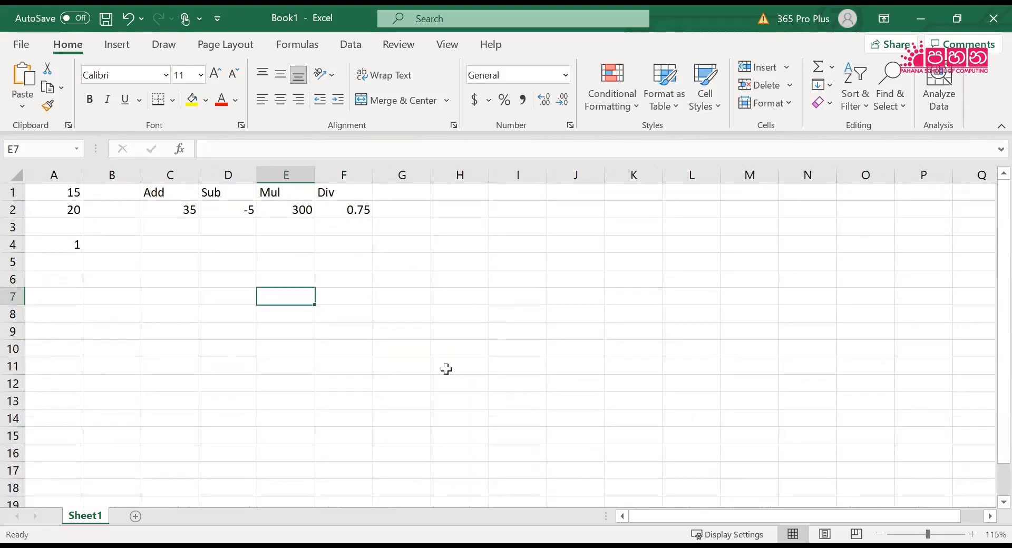
click(75, 264)
text(2)
key(Return)
text(3)
key(Return)
text(4)
key(Return)
text(5)
key(Return)
text(6)
key(Return)
text(7)
key(Return)
text(8)
key(Return)
text(9)
key(Return)
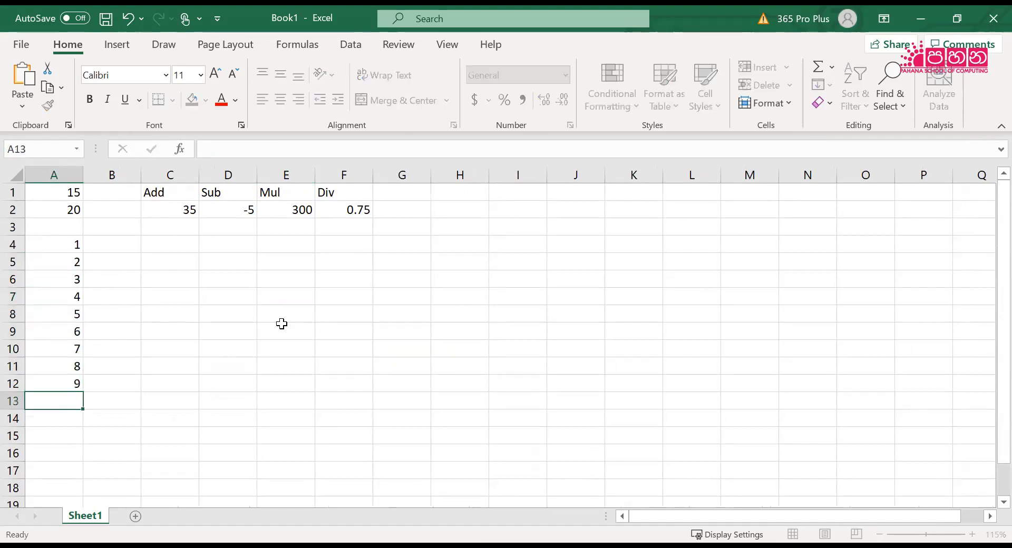
text(10)
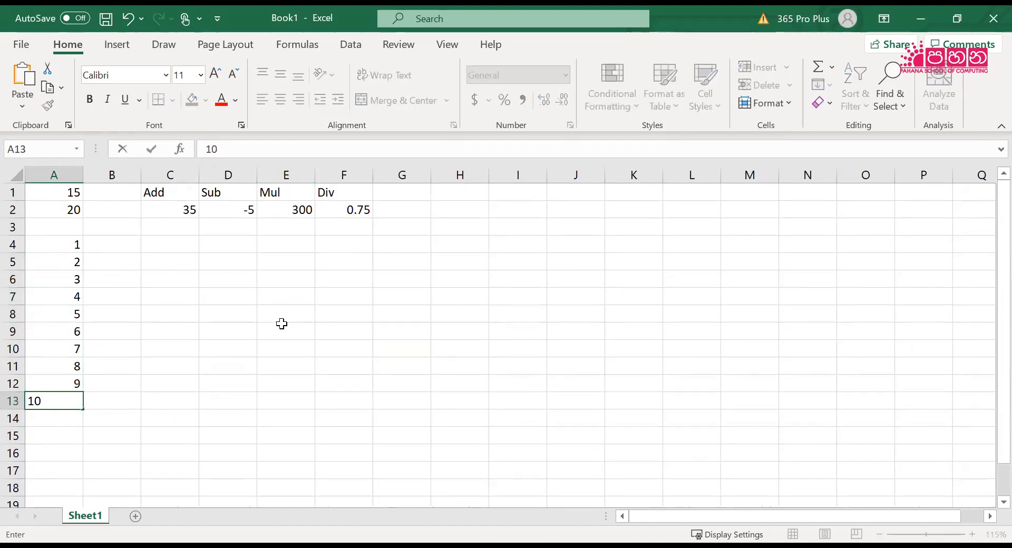
key(Return)
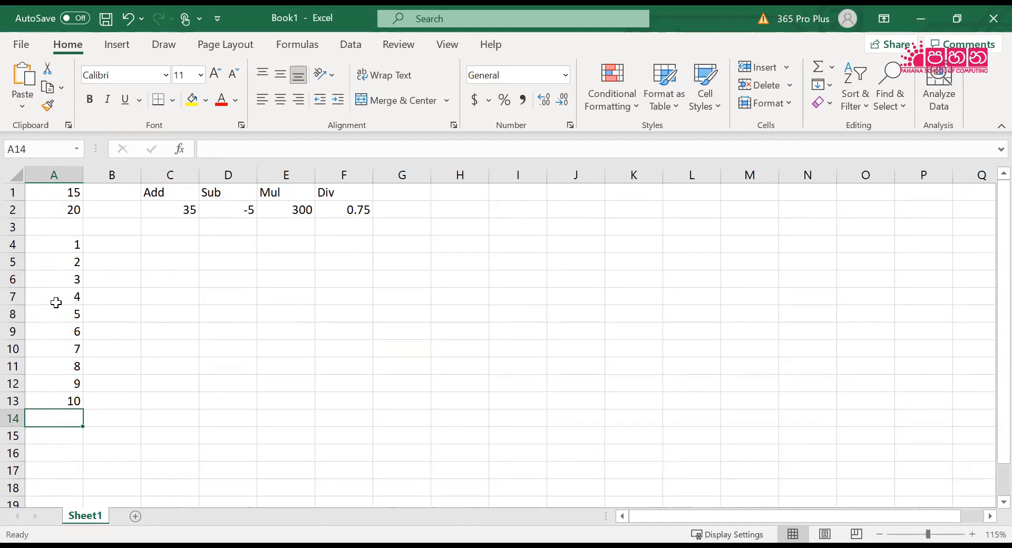
Clear cells A6 to A13 and refill them by extending the 1, 2 series from A4:A5 down to A13
click(52, 279)
drag(53, 310, 50, 408)
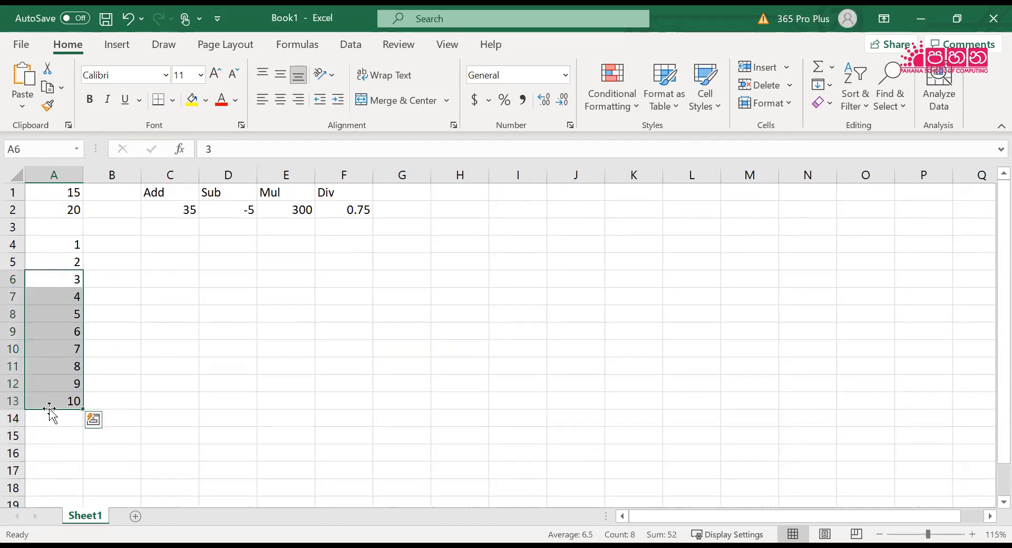
key(Delete)
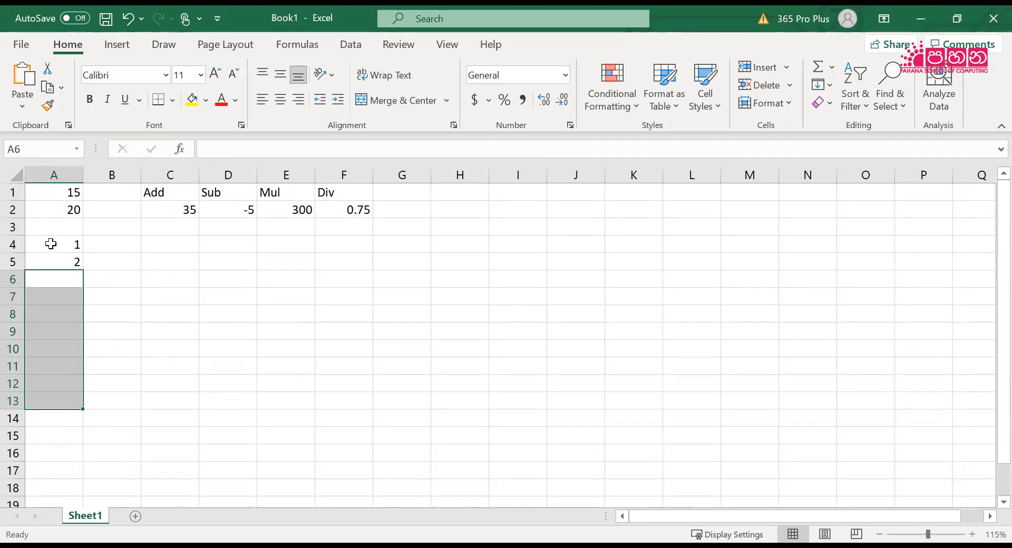
drag(53, 242, 54, 260)
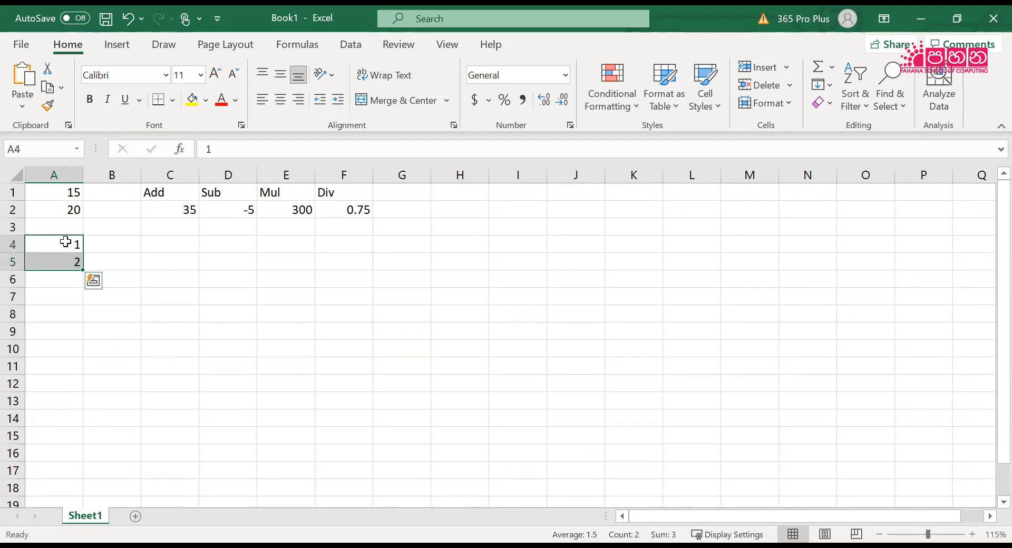
drag(80, 272, 65, 405)
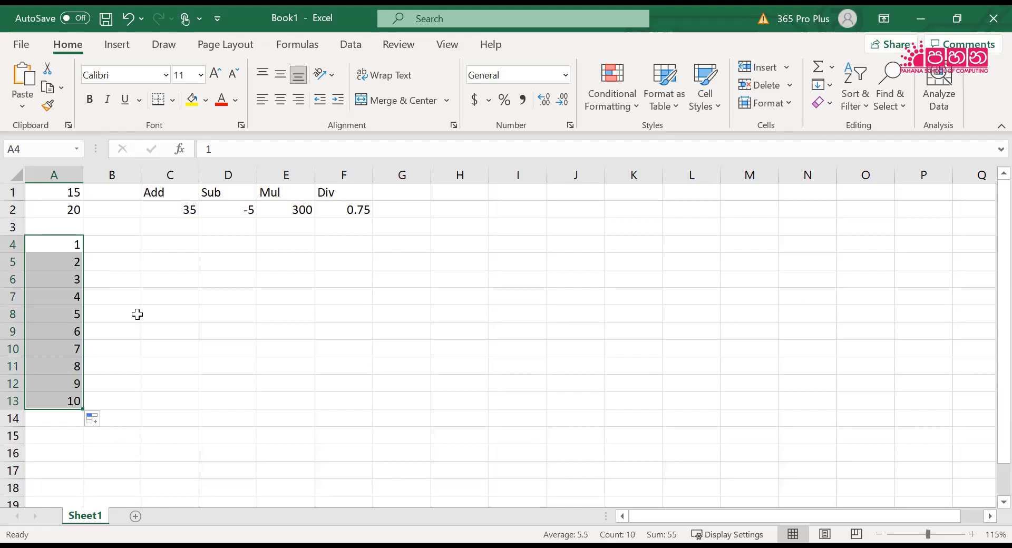
Try filling only the 1 from cell A4 down to A13, and undo that fill
click(53, 257)
click(62, 240)
drag(62, 240, 56, 258)
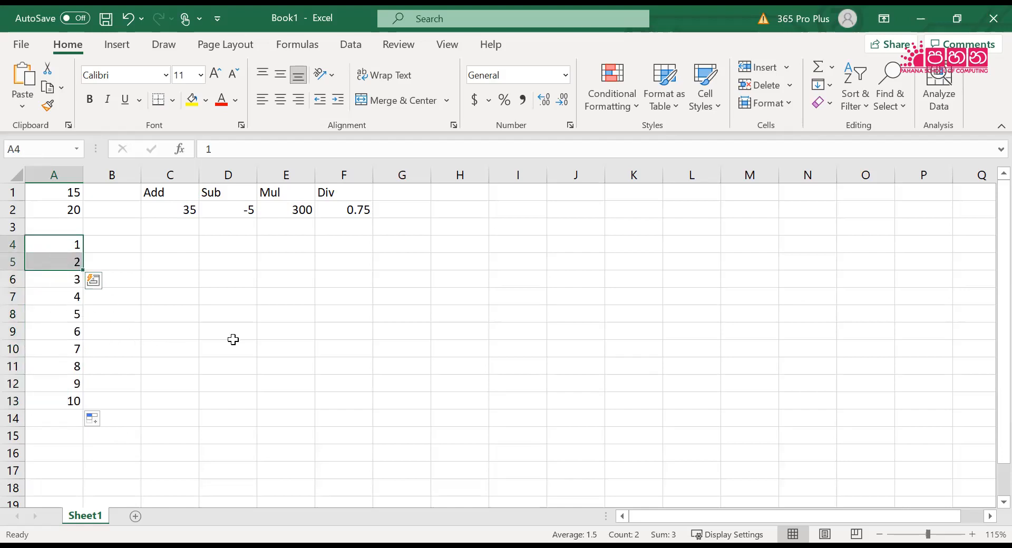
click(71, 243)
drag(82, 254, 73, 408)
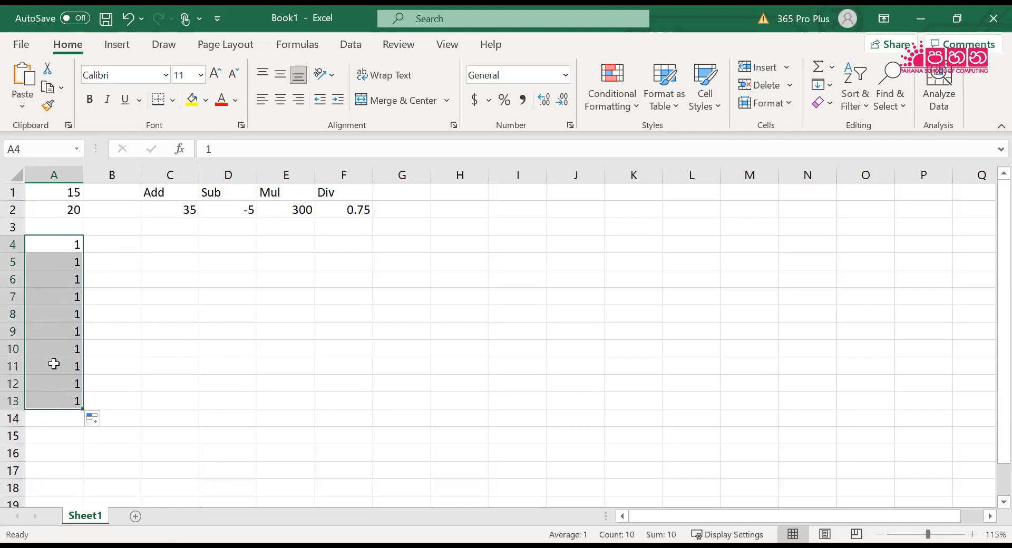
click(128, 18)
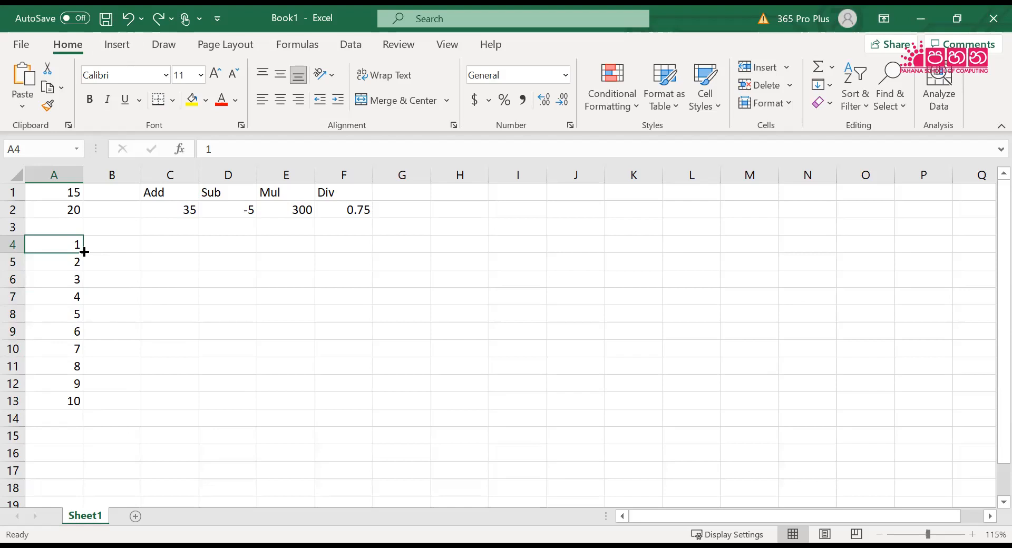
Enter 5 in B4 and 10 in B5, and extend the series down to B13 with AutoFill
click(129, 243)
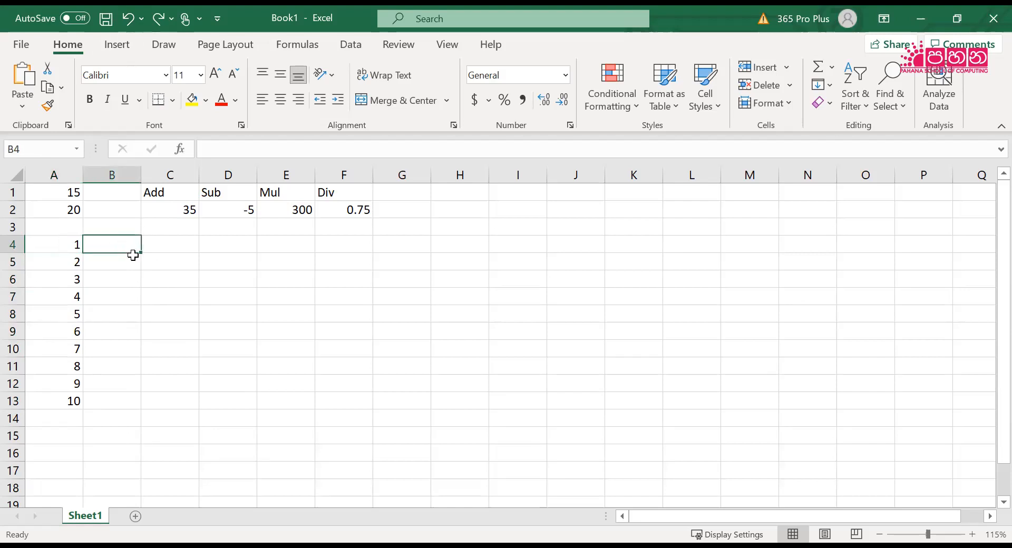
text(5)
key(Return)
text(10)
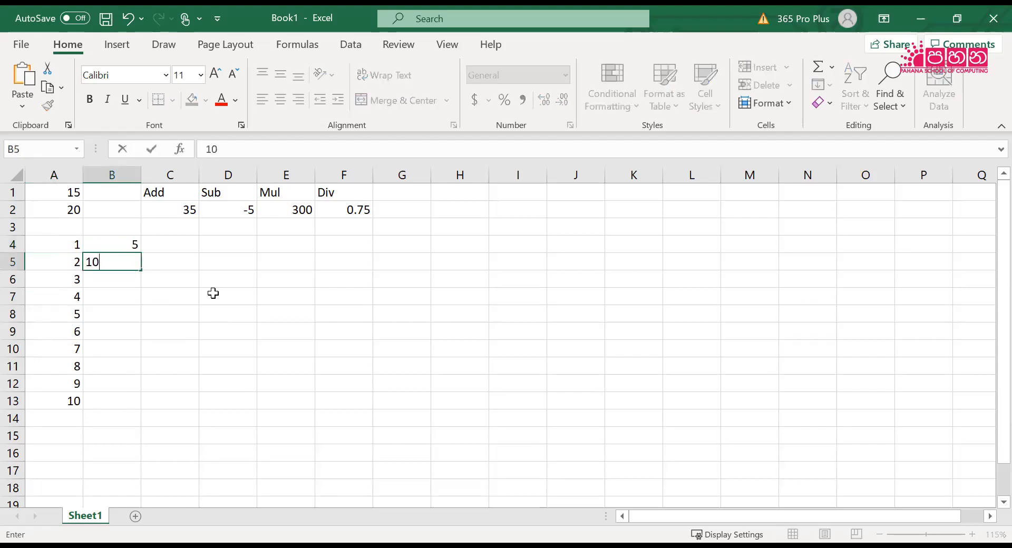
key(Return)
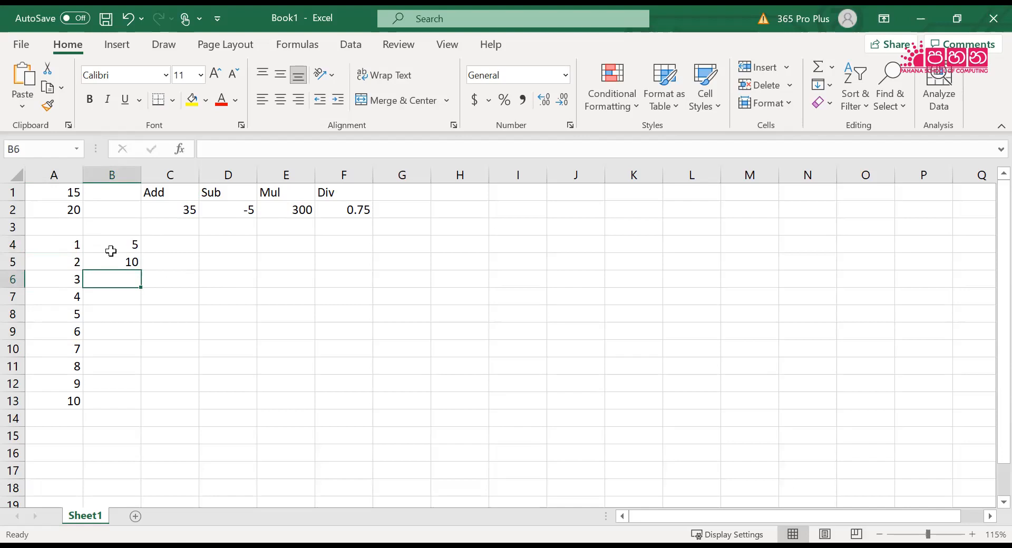
drag(117, 248, 131, 409)
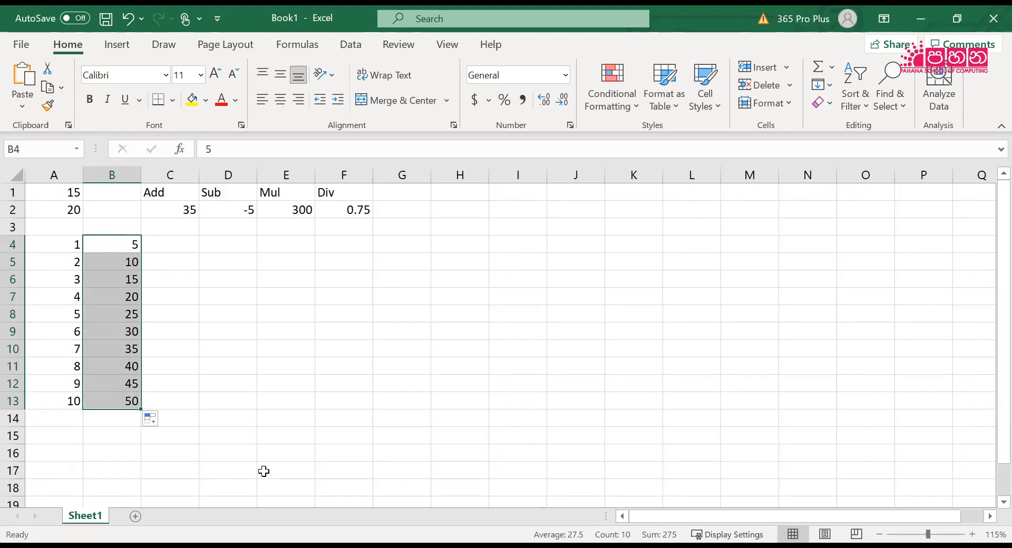
Enter 100 in C4 and 80 in C5, and extend the descending series down to C13 with AutoFill
click(182, 244)
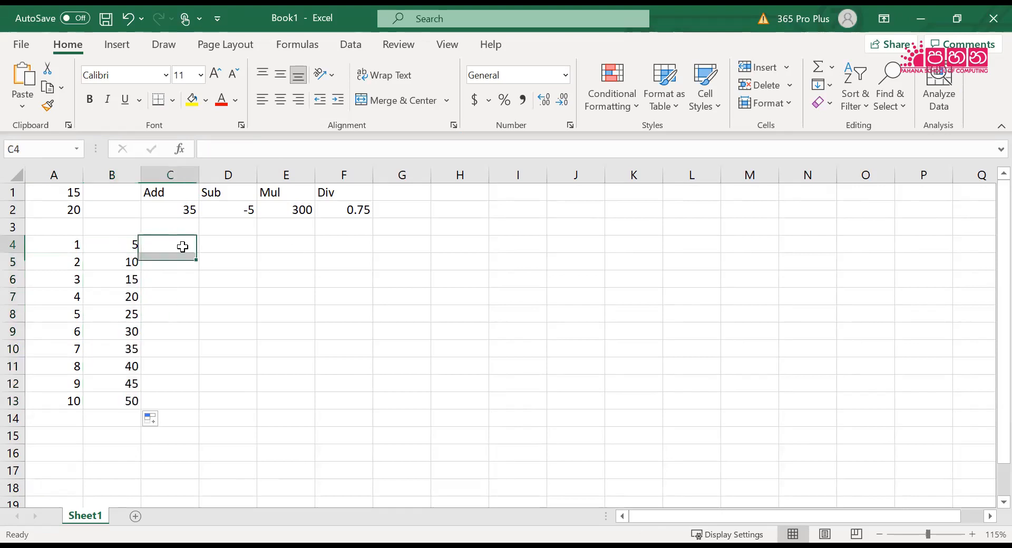
text(1000)
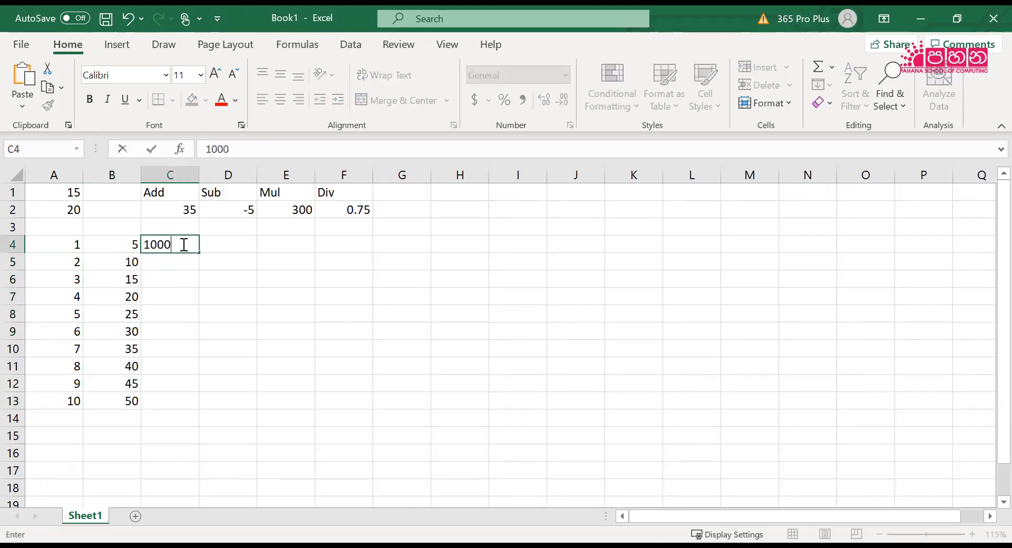
key(BackSpace)
key(Return)
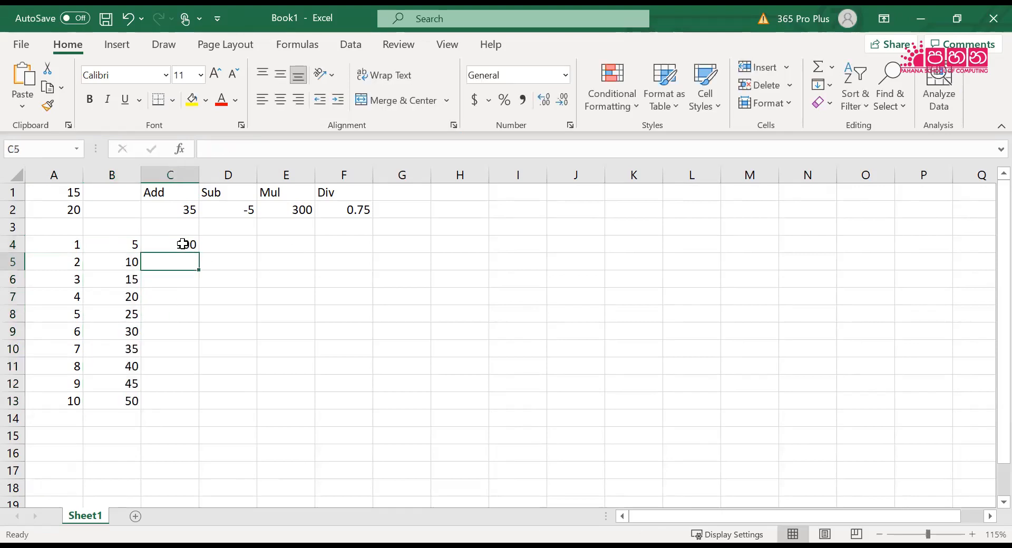
text(80)
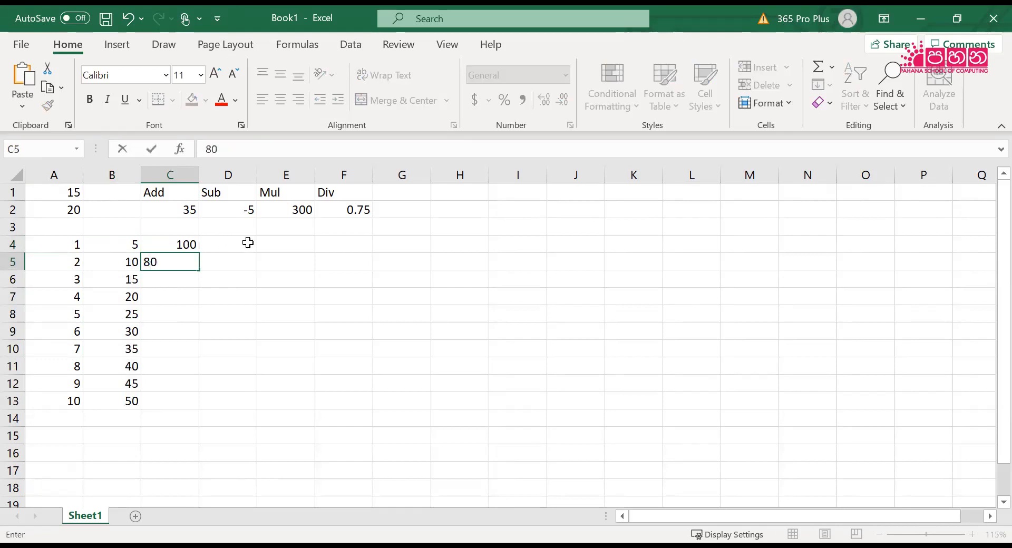
click(254, 245)
drag(185, 244, 202, 409)
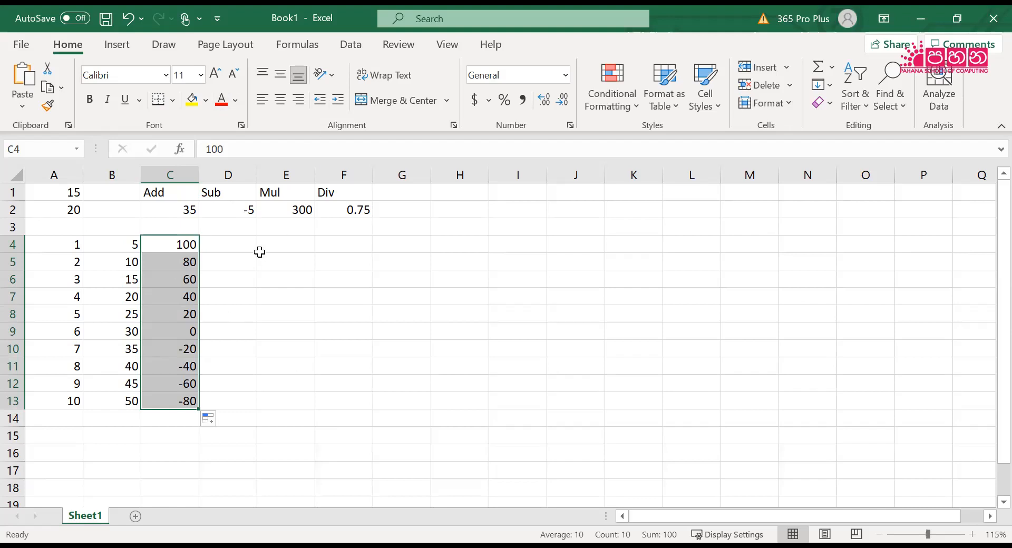
Enter jan in D4 and feb in D5, and extend the months down to D15 with AutoFill
click(245, 244)
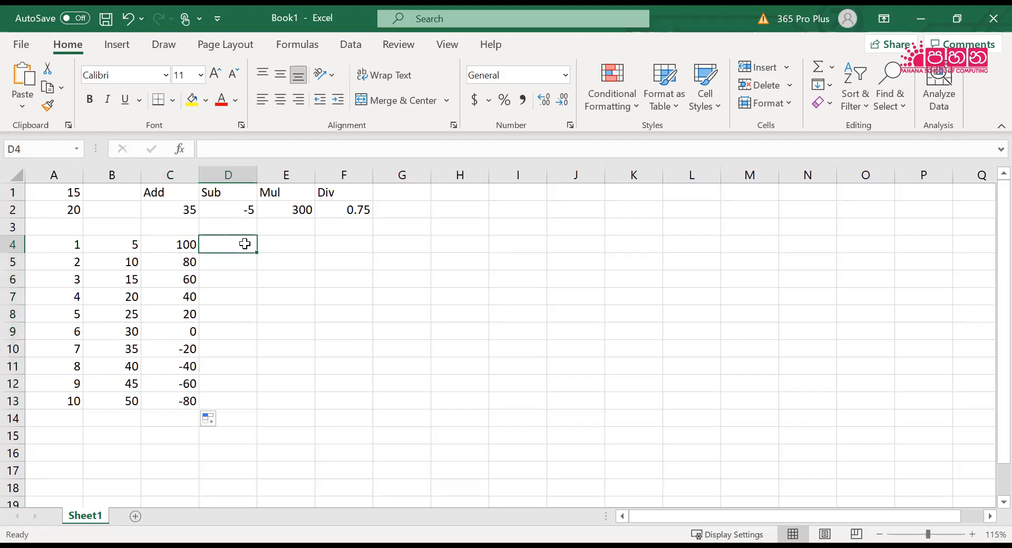
text(jan)
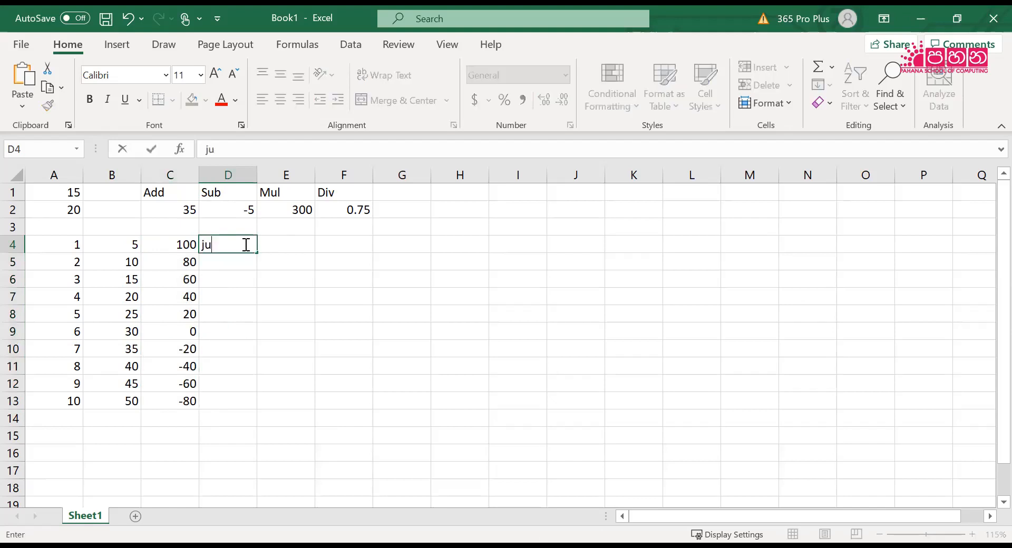
key(Return)
text(feb)
key(Return)
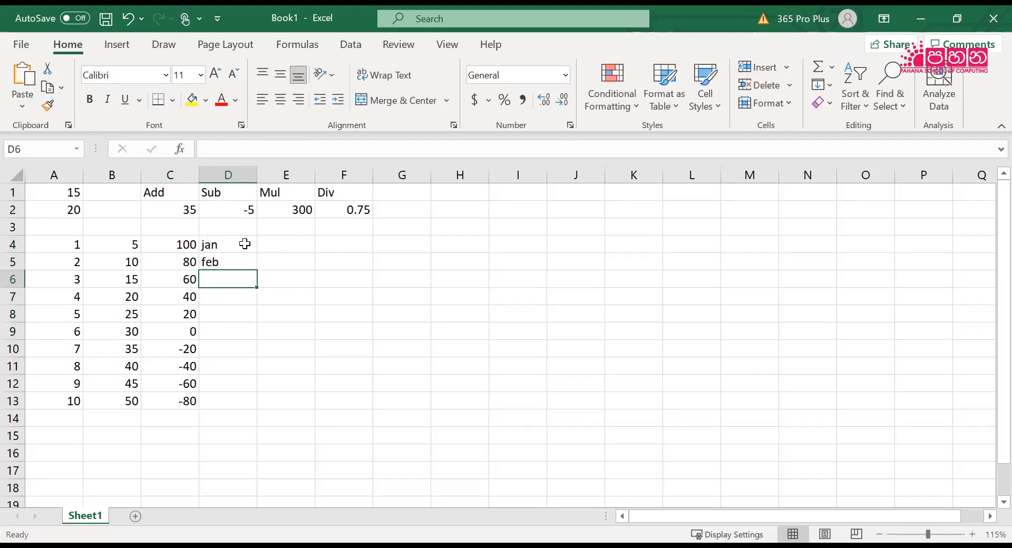
drag(230, 246, 272, 440)
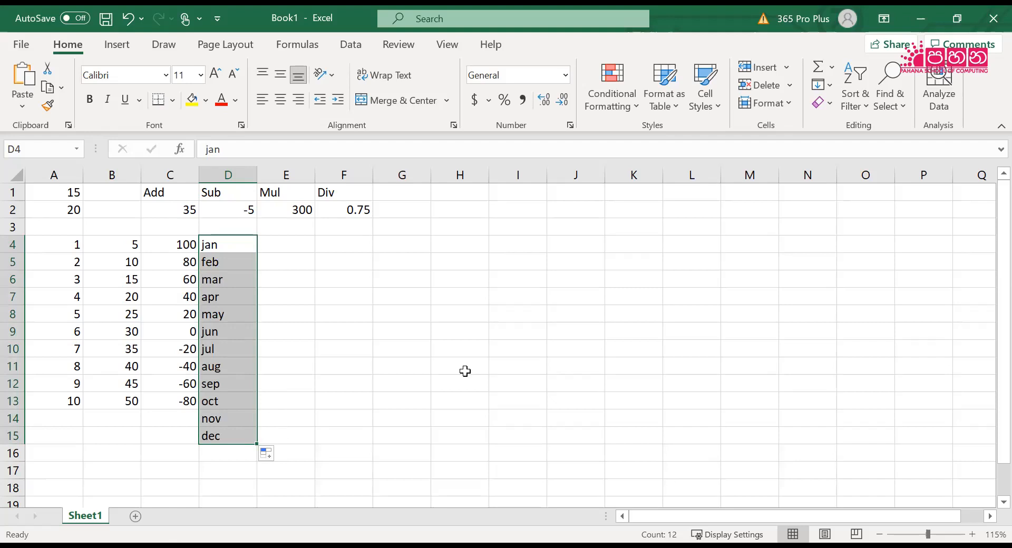
Enter mon in E4 and tue in E5, and extend the weekdays down to E10 with AutoFill
click(286, 258)
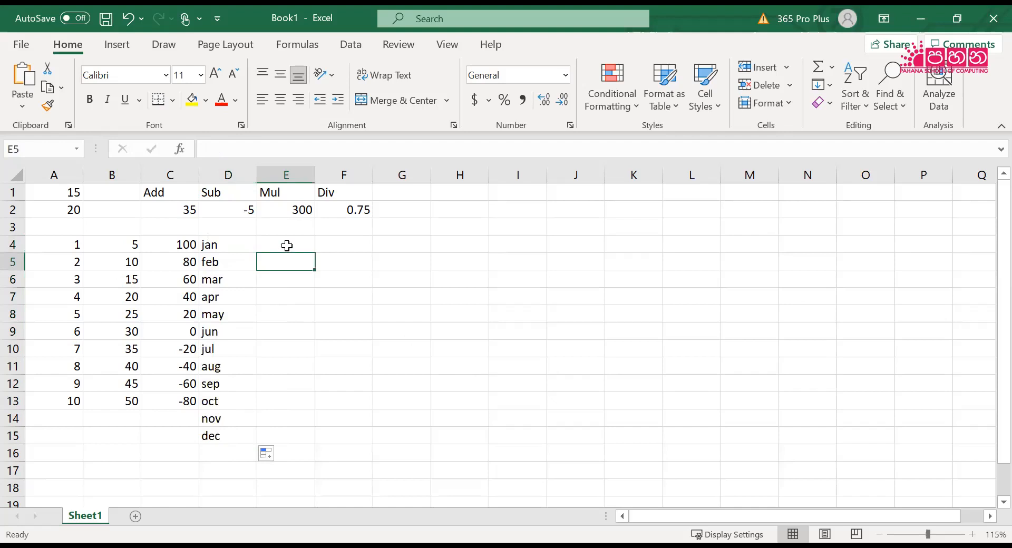
click(287, 245)
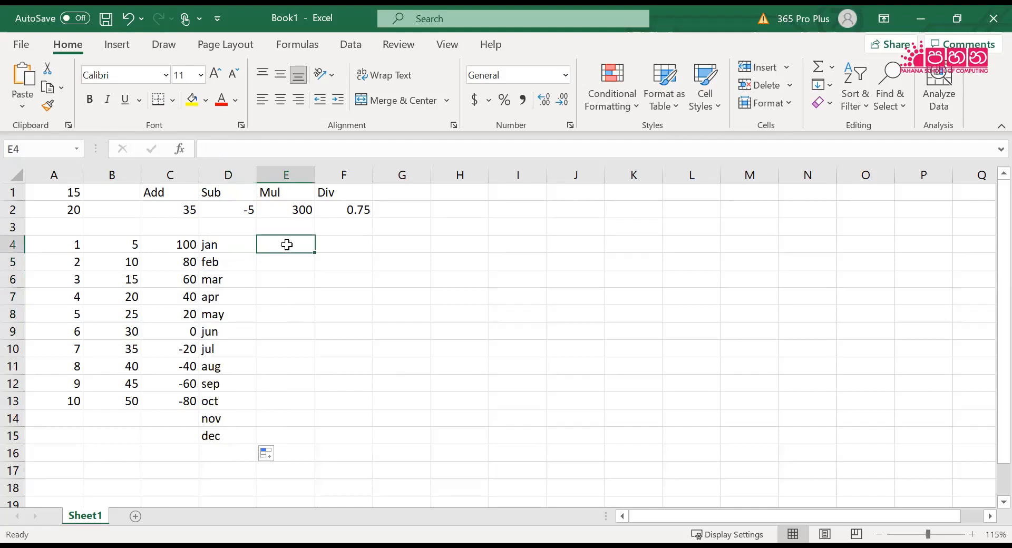
text(mon)
key(Return)
text(tue)
key(ctrl+Return)
key(Return)
drag(287, 245, 323, 355)
Enter the values 58, 75 and 41 across cells H6, I6 and J6
click(480, 345)
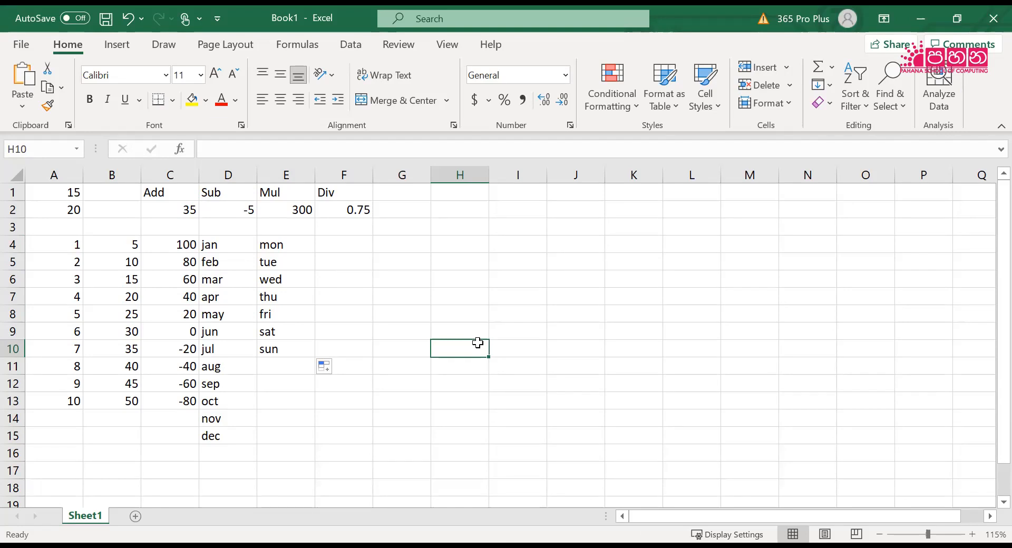
key(Up)
key(Up)
key(Up)
key(Up)
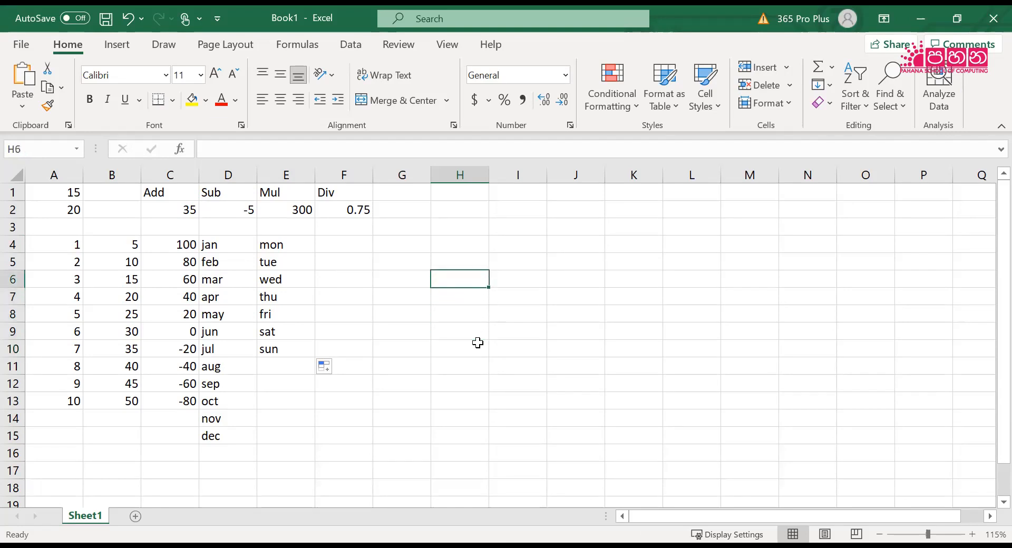
key(Right)
key(Left)
text(5)
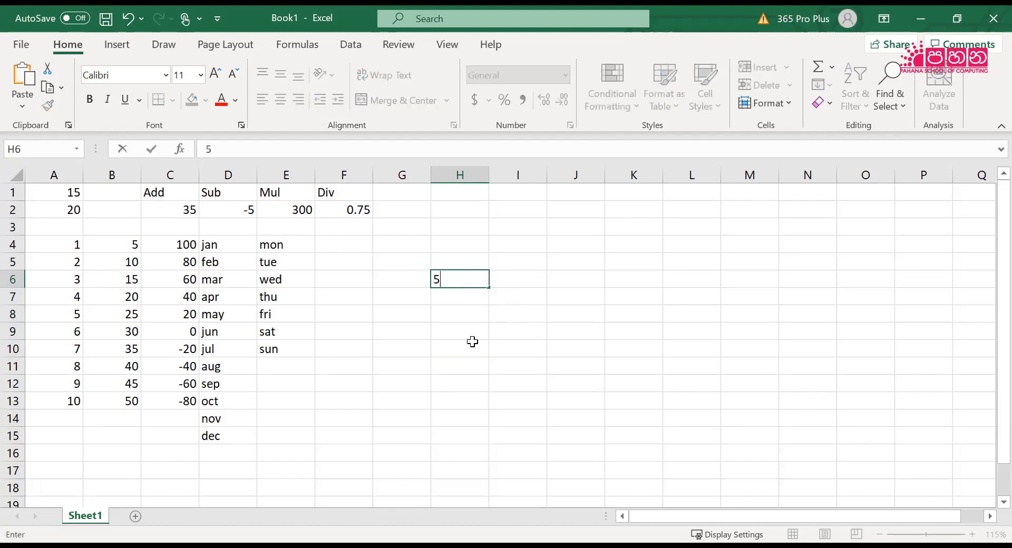
text(8)
key(Tab)
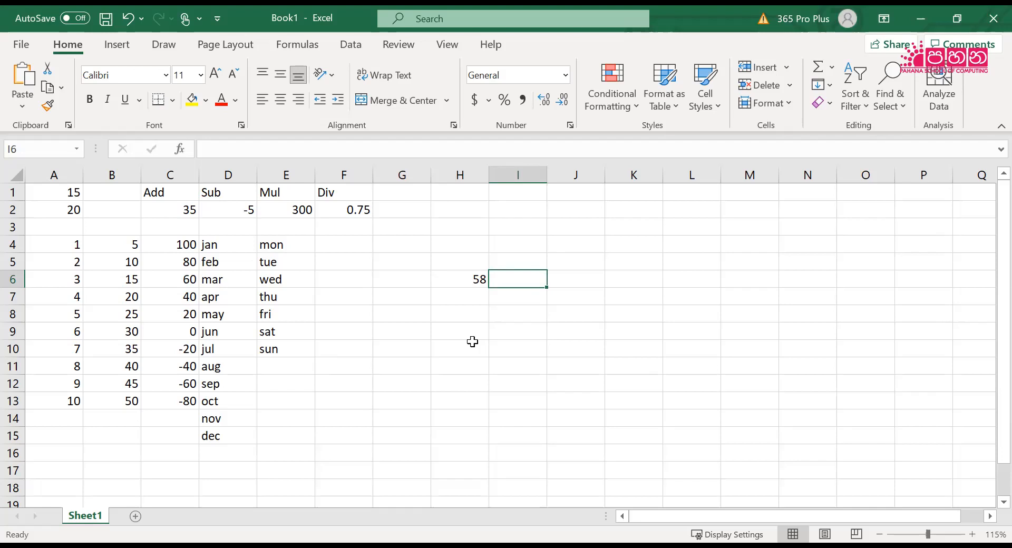
text(75)
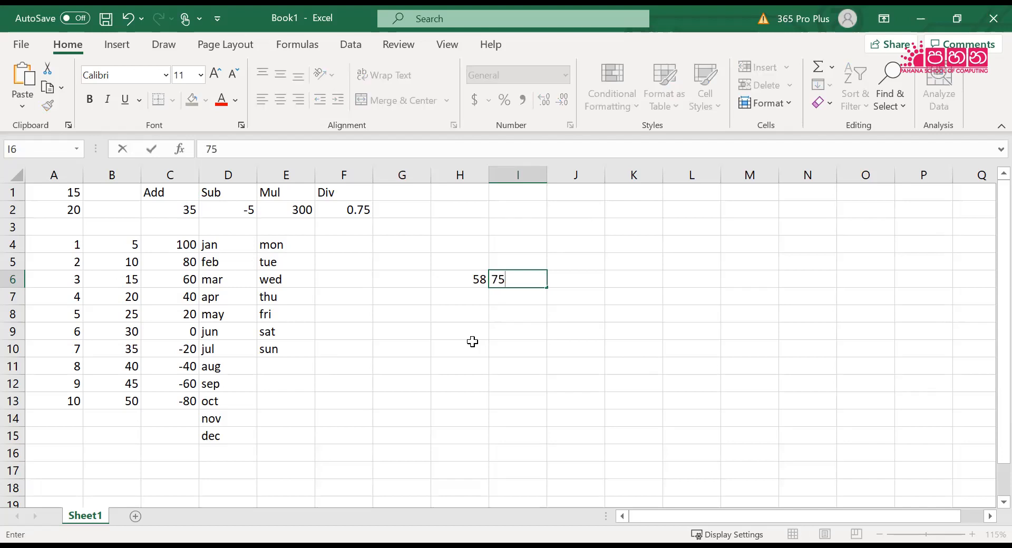
key(Tab)
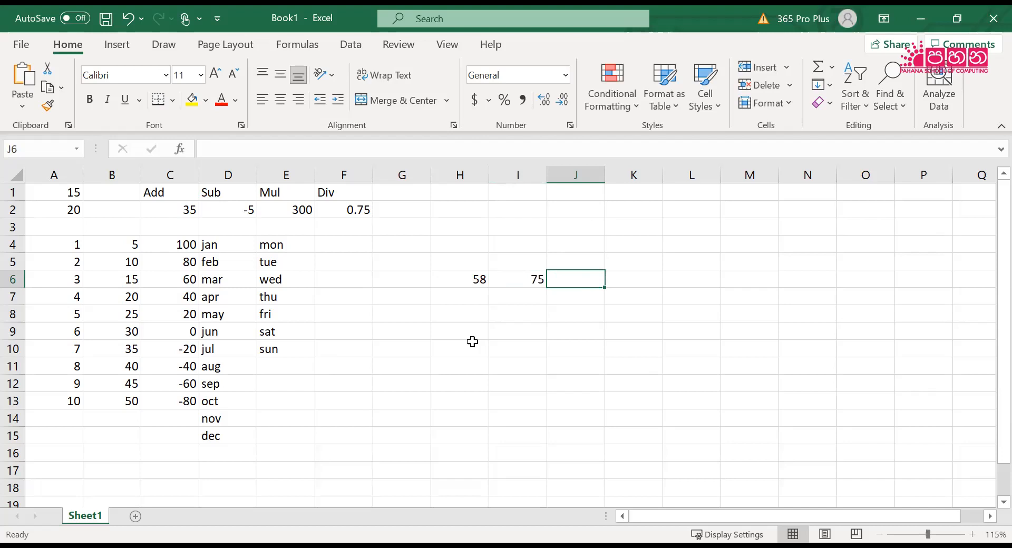
text(41)
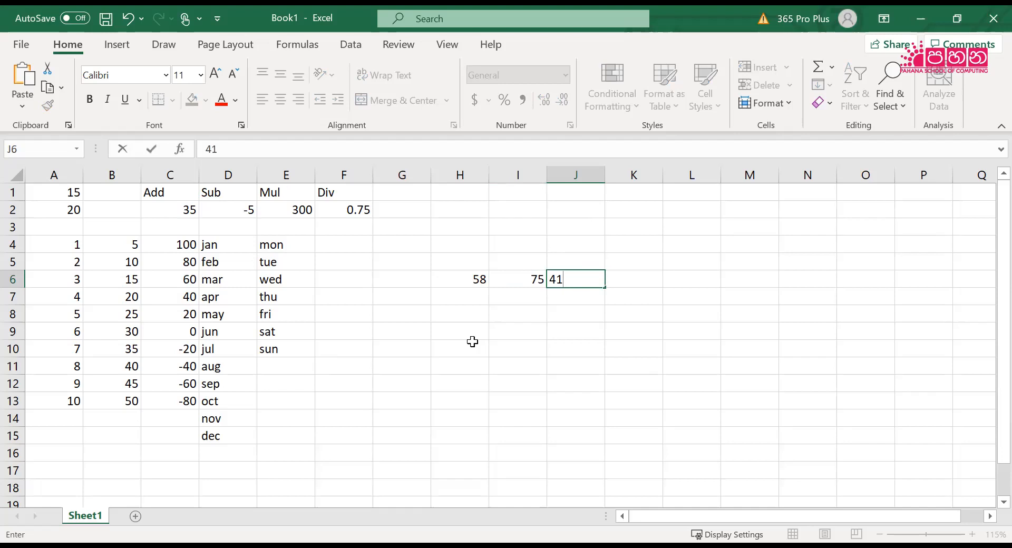
key(Return)
Enter the values 72, 83 and 61 across cells H7, I7 and J7
key(Left)
key(Left)
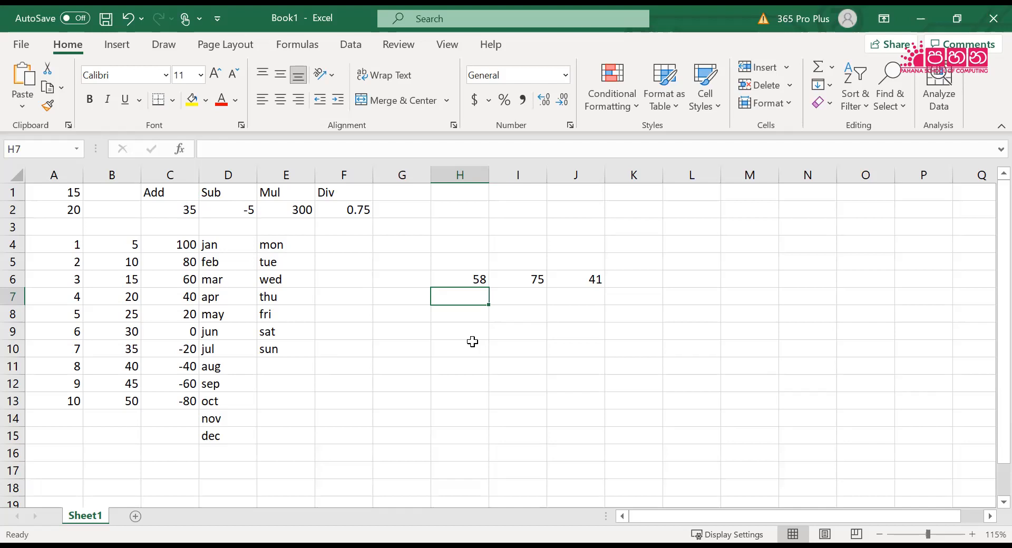
text(72)
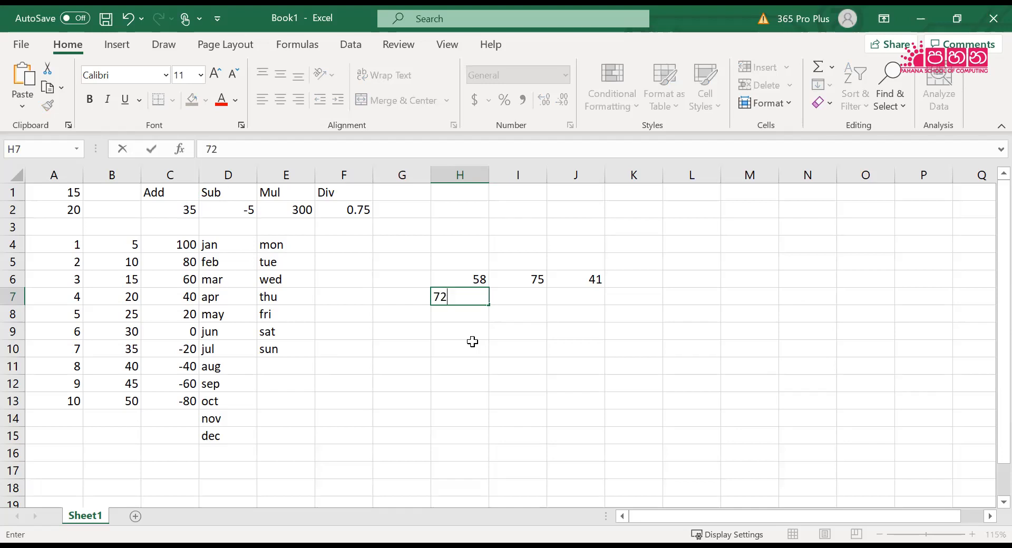
key(Tab)
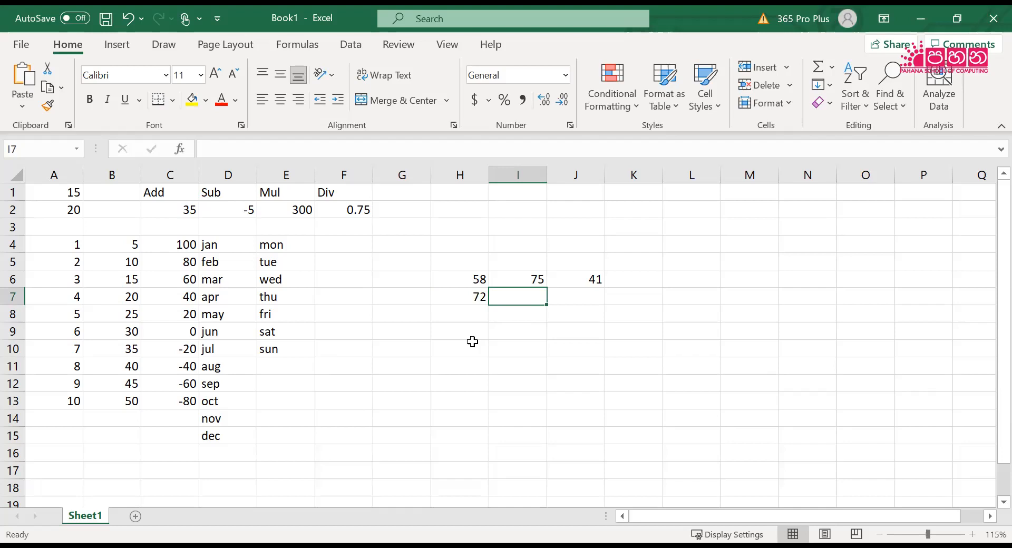
text(83)
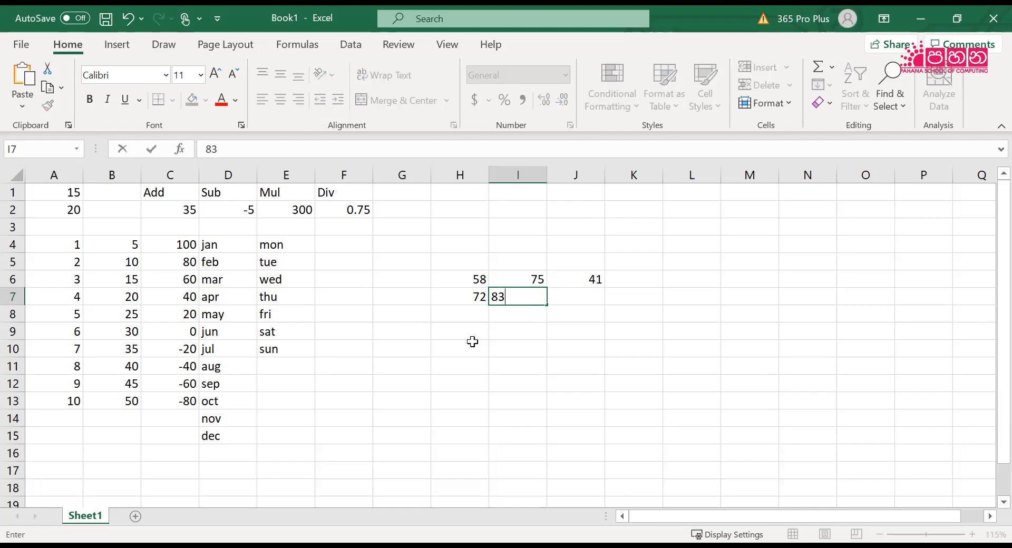
key(Tab)
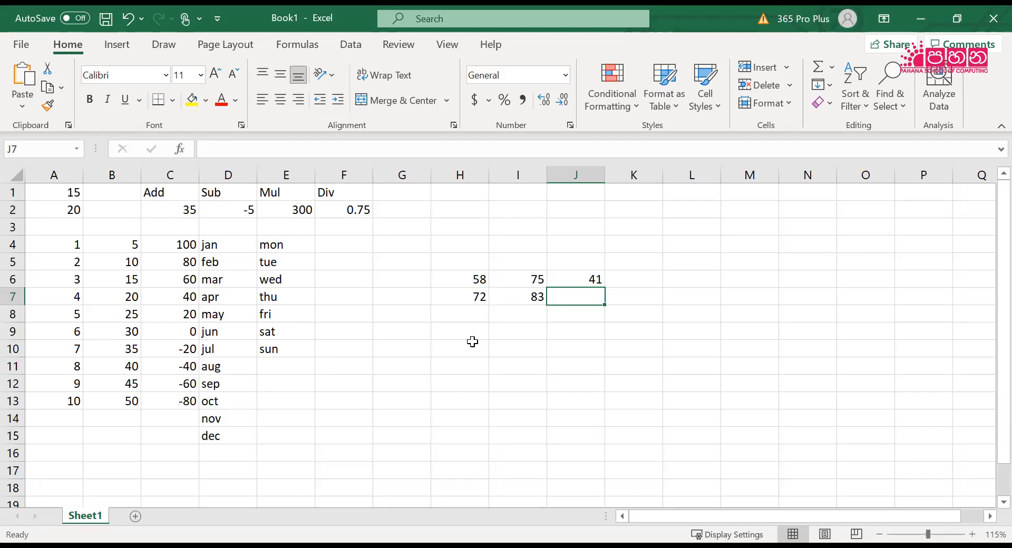
text(61)
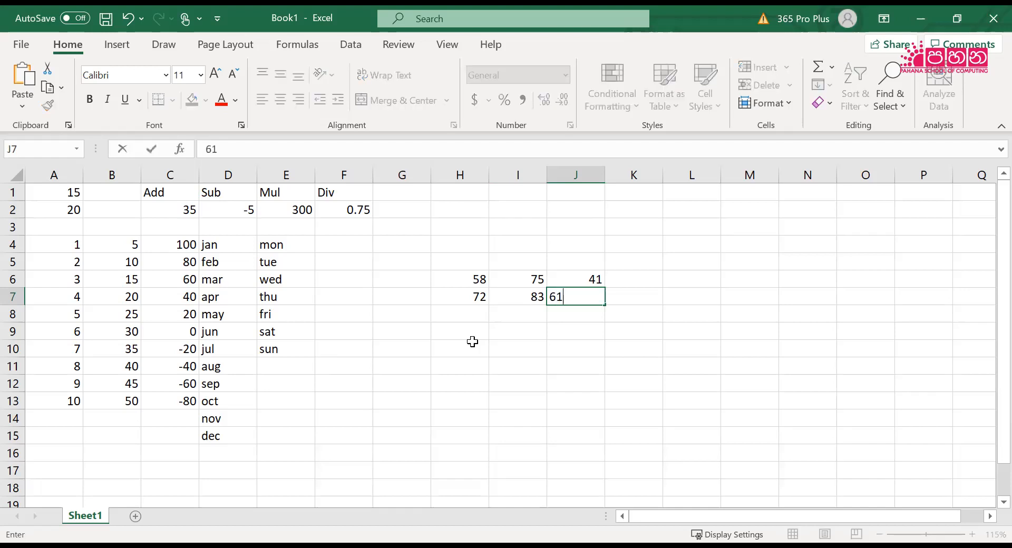
key(Return)
Enter the values 45, 33 and 44 across cells H8, I8 and J8
key(Left)
key(Left)
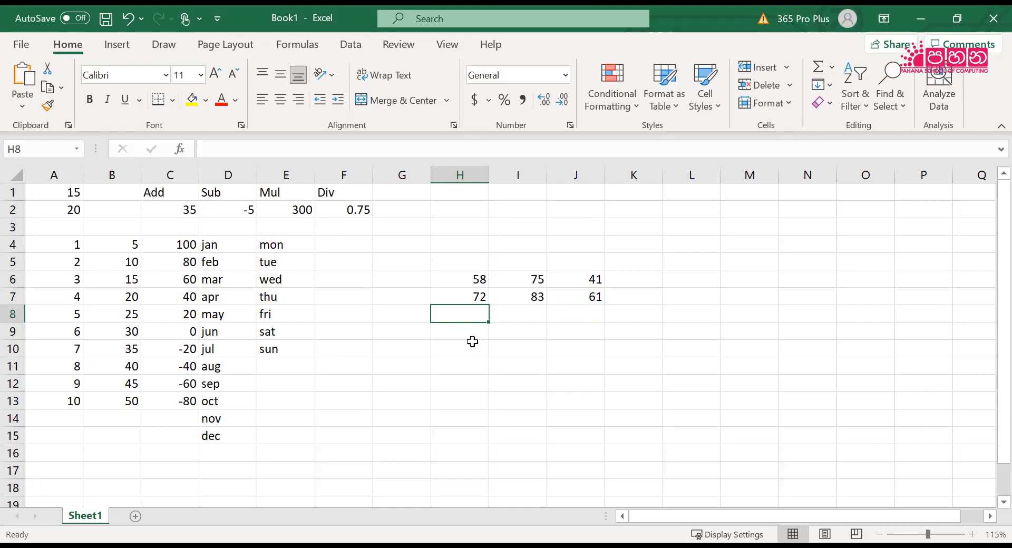
text(45)
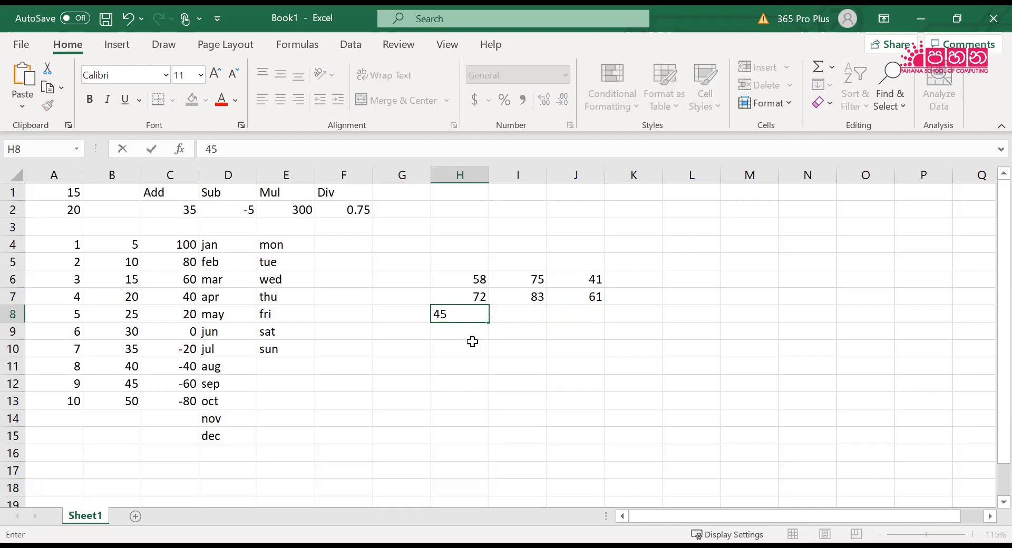
key(Tab)
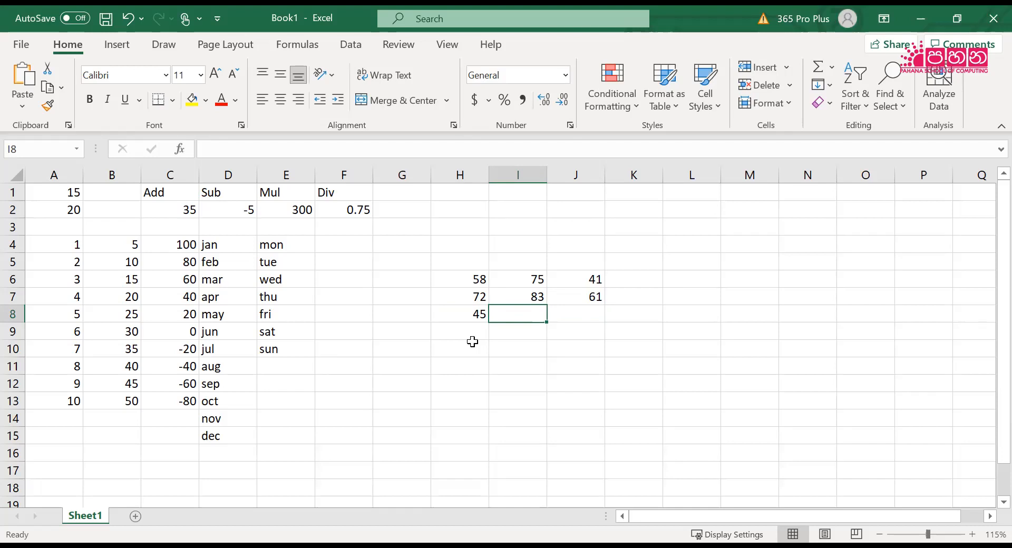
text(33)
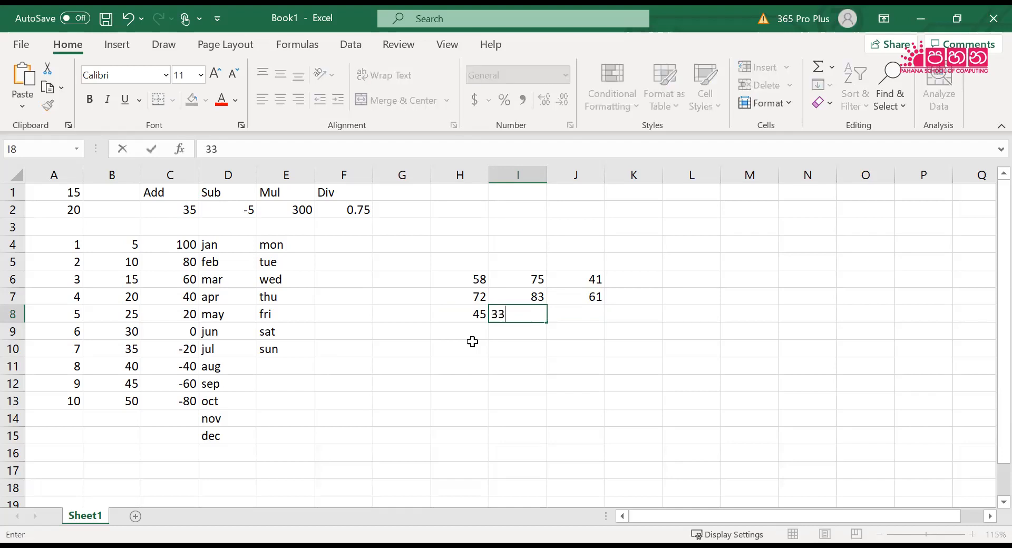
key(Tab)
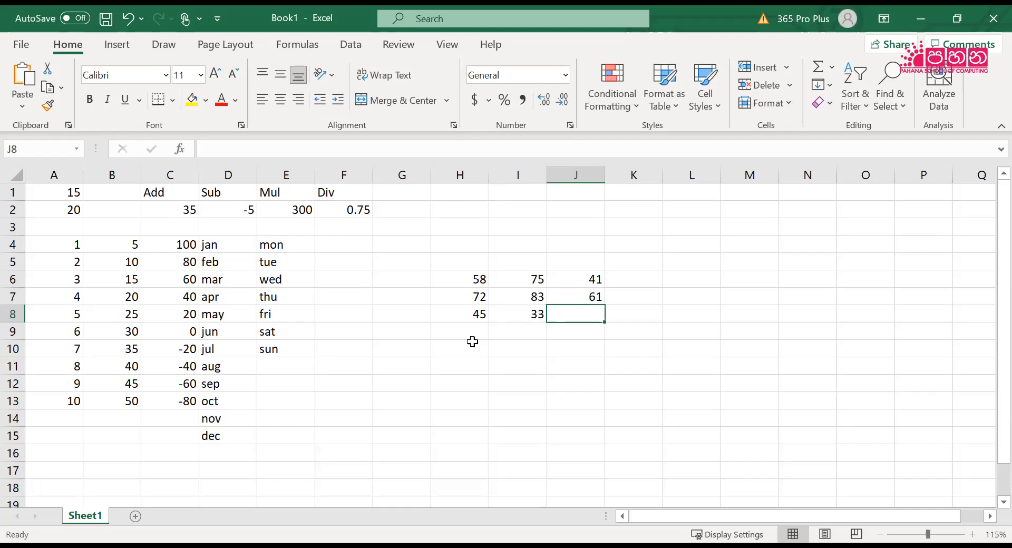
text(44)
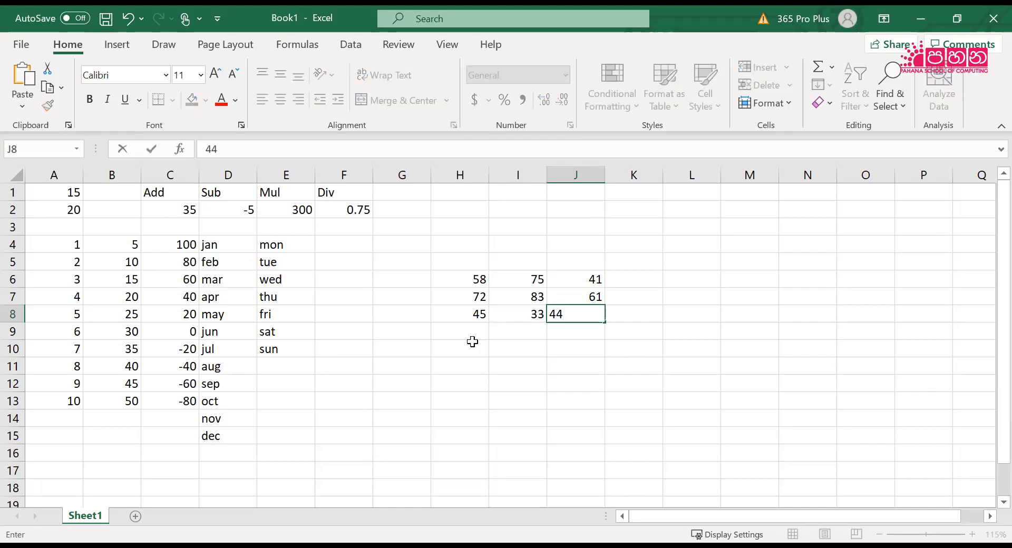
key(Return)
Enter the three people's first names as column headings in H5, I5 and J5, above the numbers
key(Left)
key(Left)
key(Left)
key(Up)
key(Up)
key(Up)
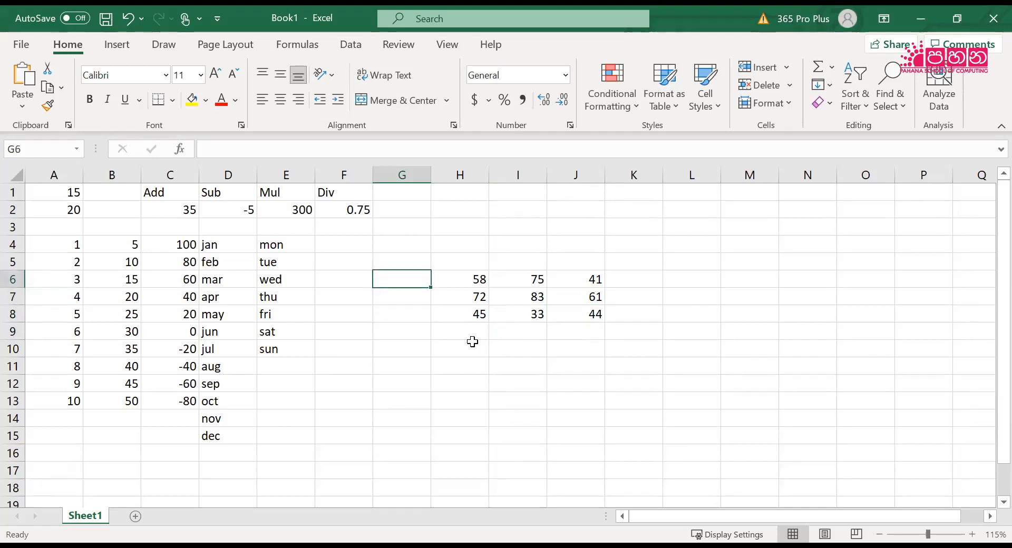
key(Up)
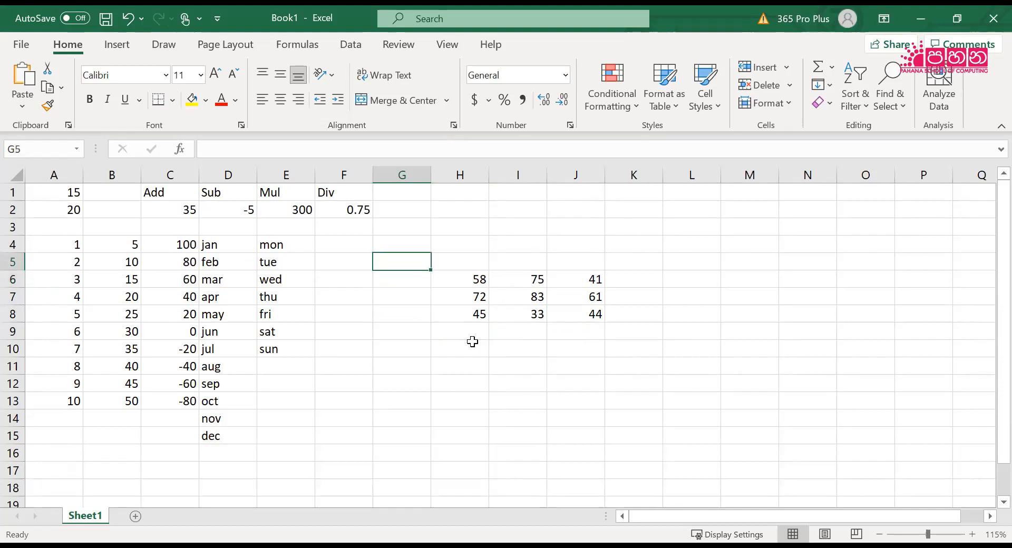
key(Right)
key(Right)
key(Left)
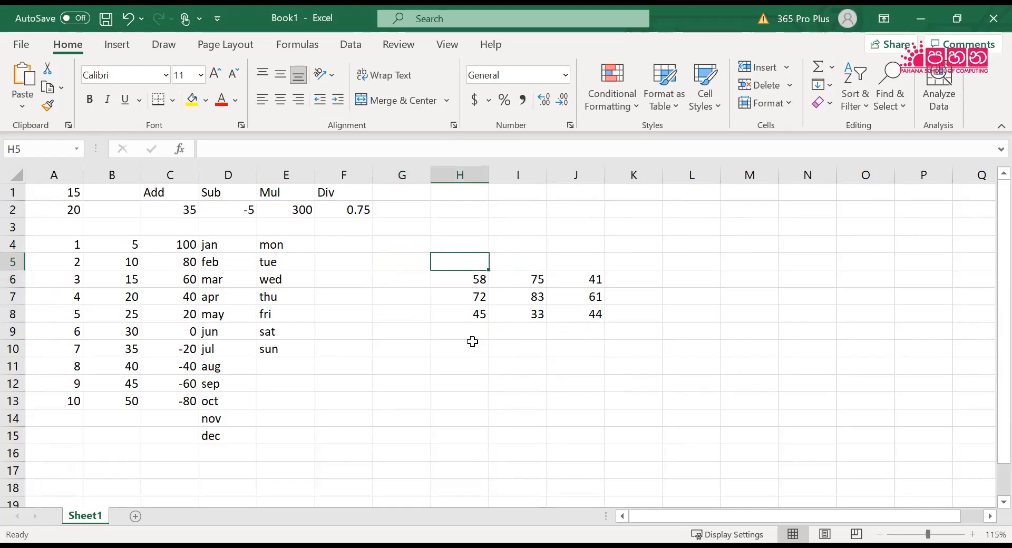
text(Amali)
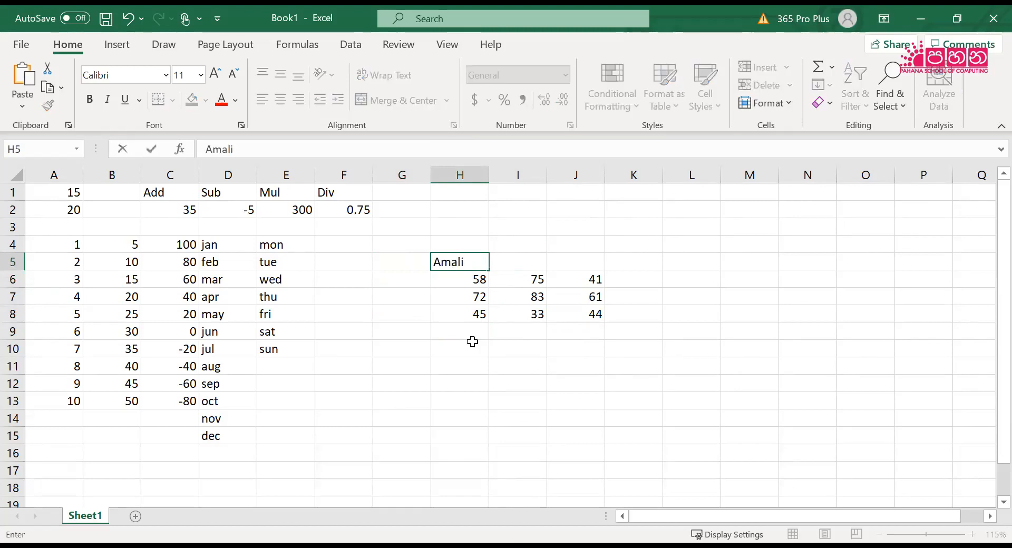
key(Tab)
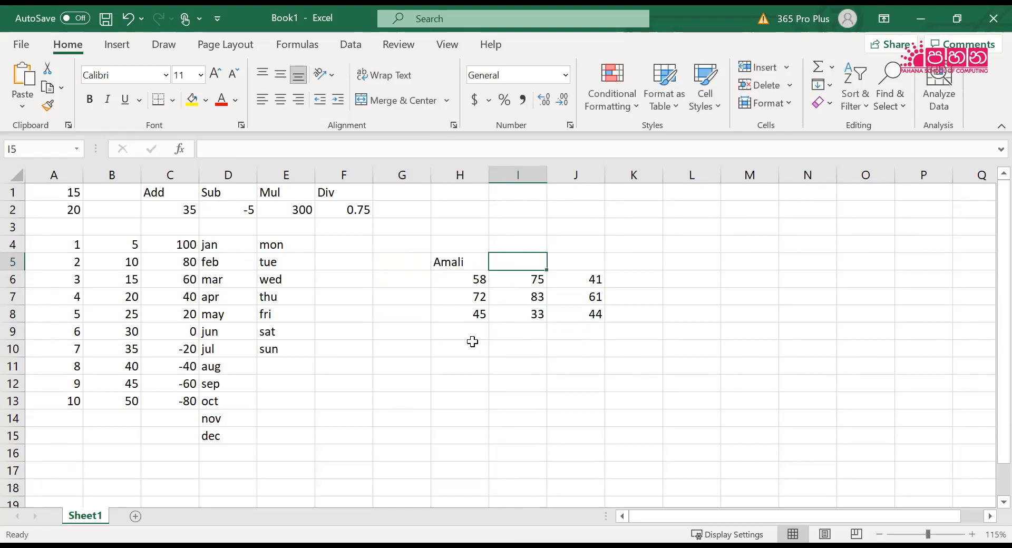
text(Noel)
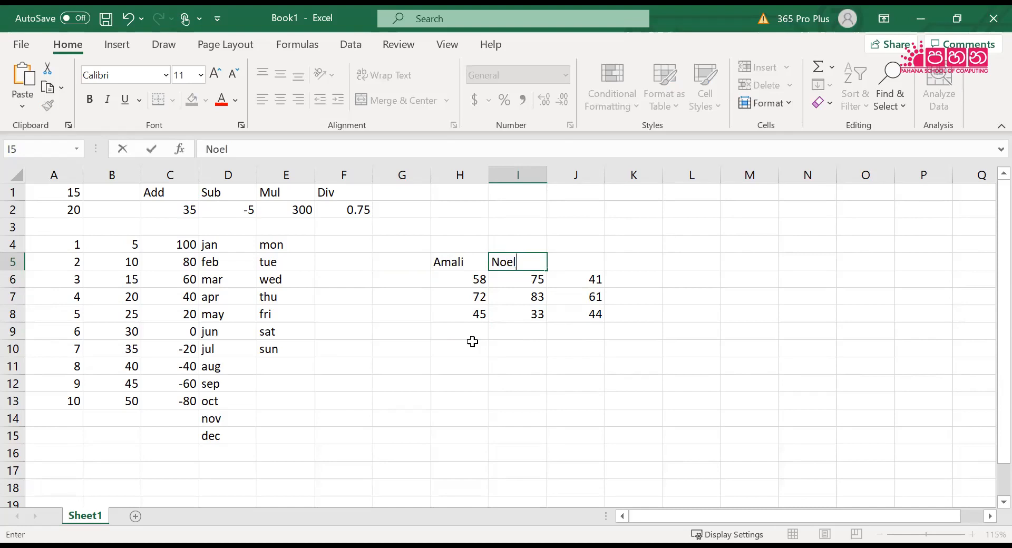
key(Tab)
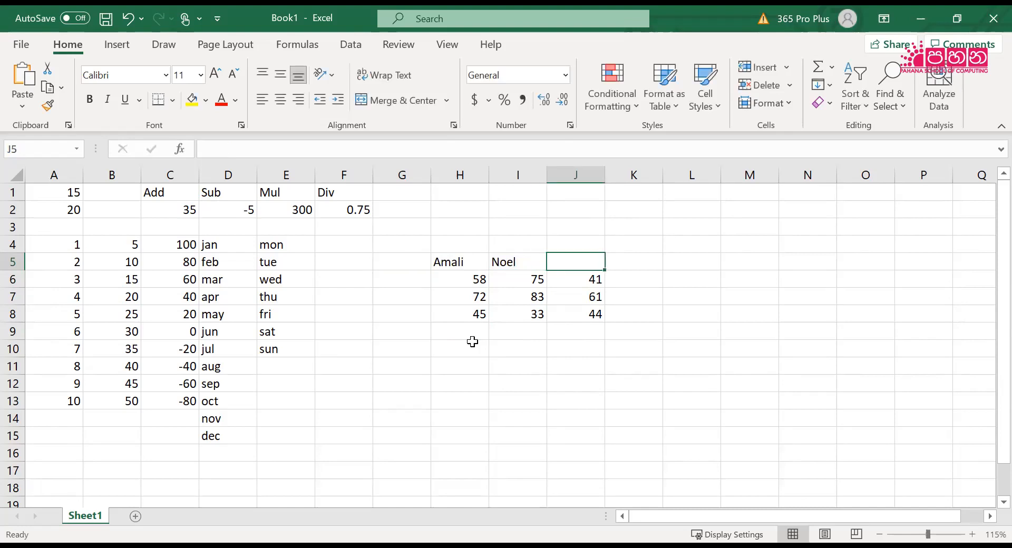
text(Saman)
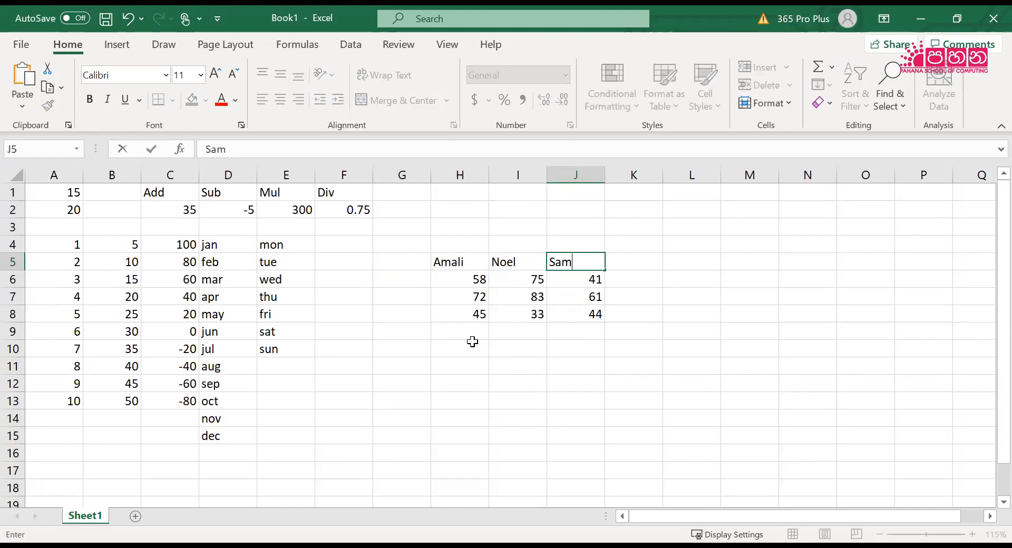
key(Return)
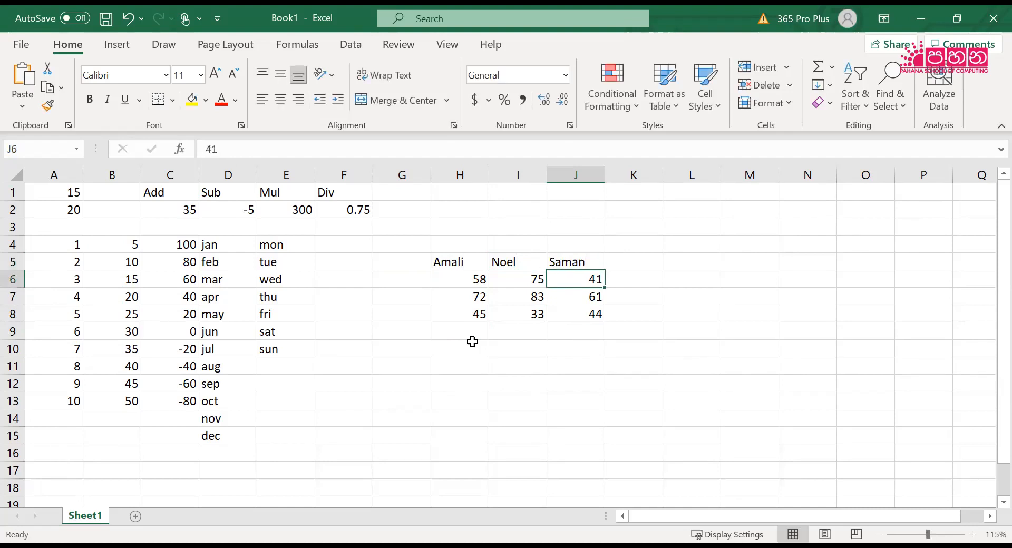
key(Left)
key(Left)
key(Left)
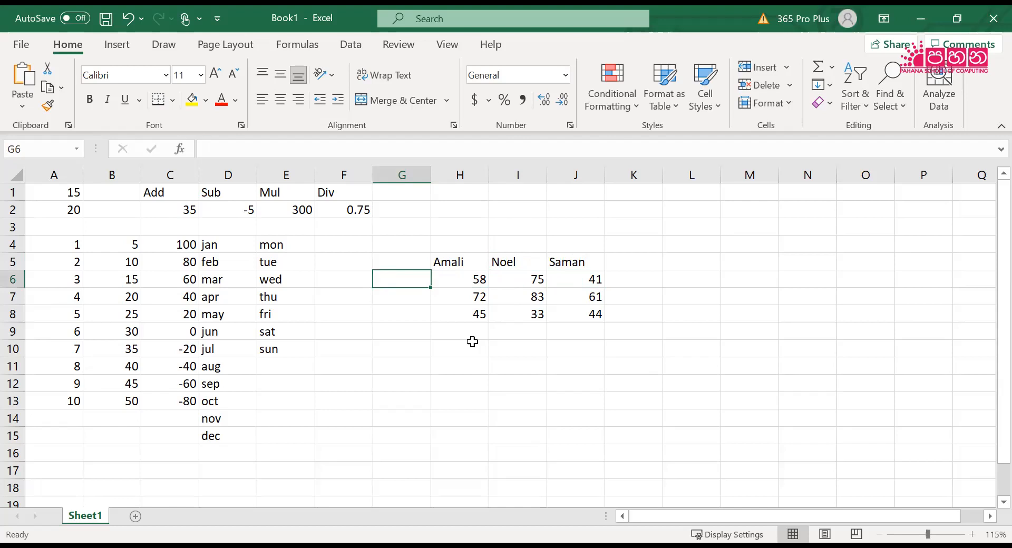
Enter the subject labels Maths, ICT and Science in cells G6, G7 and G8 as row headings
text(Maths)
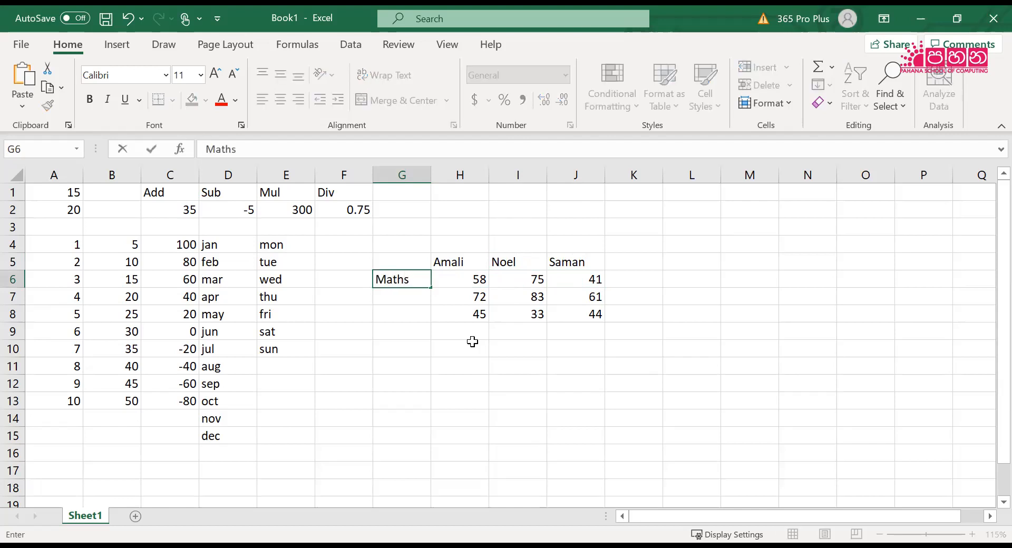
key(Return)
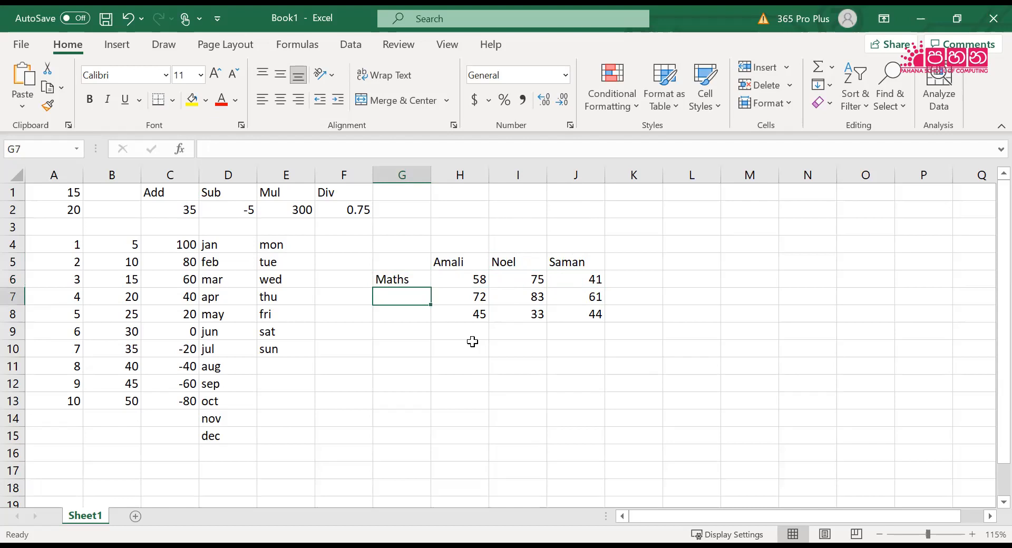
text(ICT)
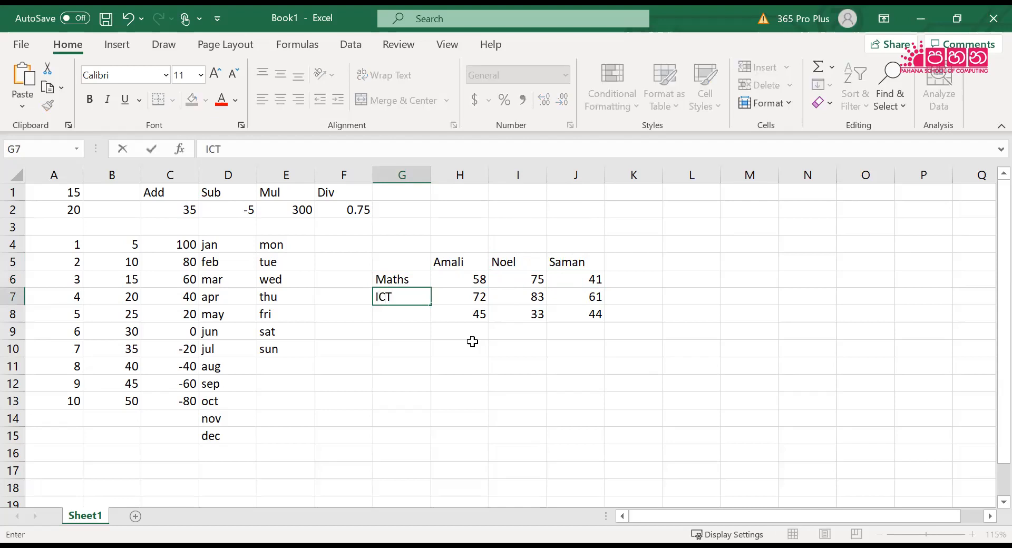
key(Return)
text(Sc)
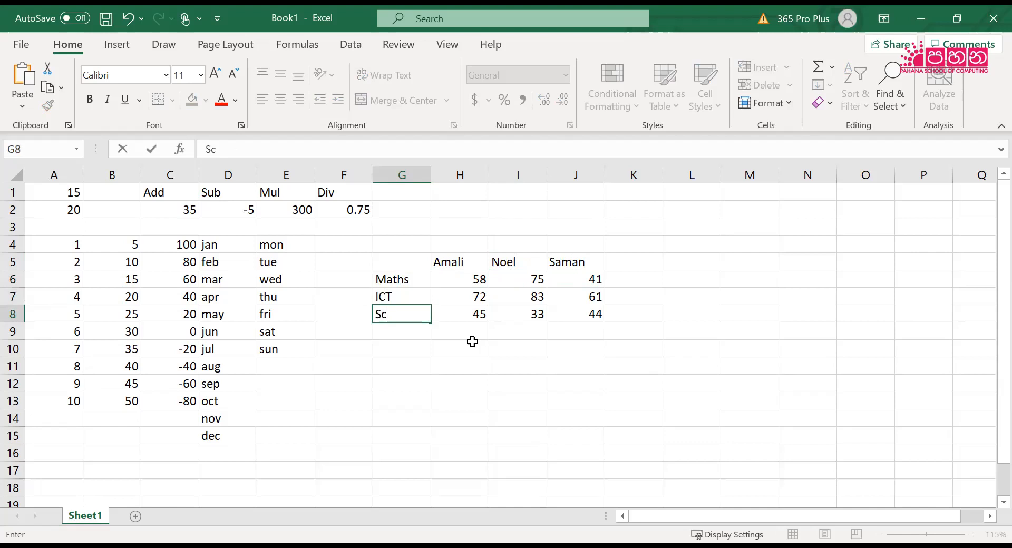
text(ience)
key(Return)
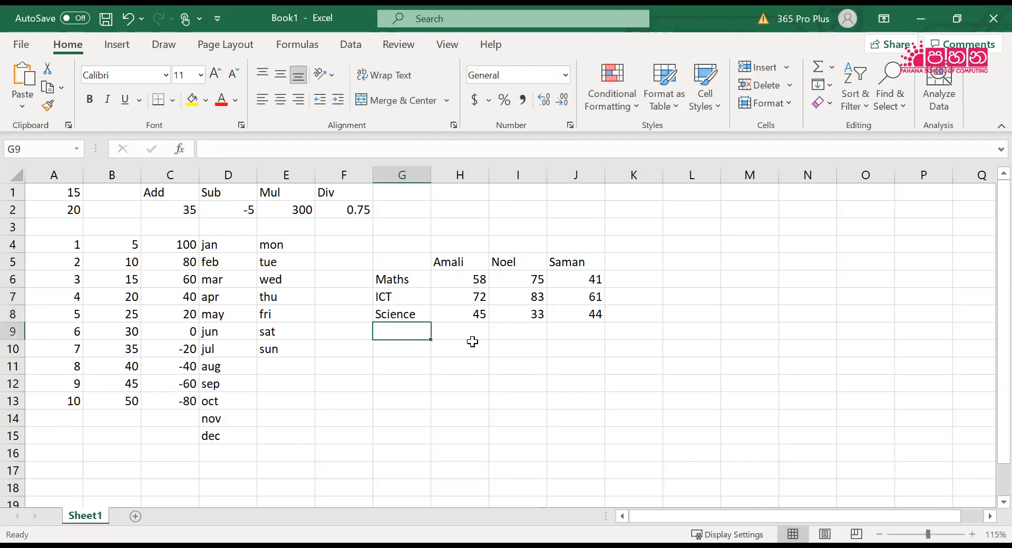
key(Right)
key(Right)
key(Right)
key(Right)
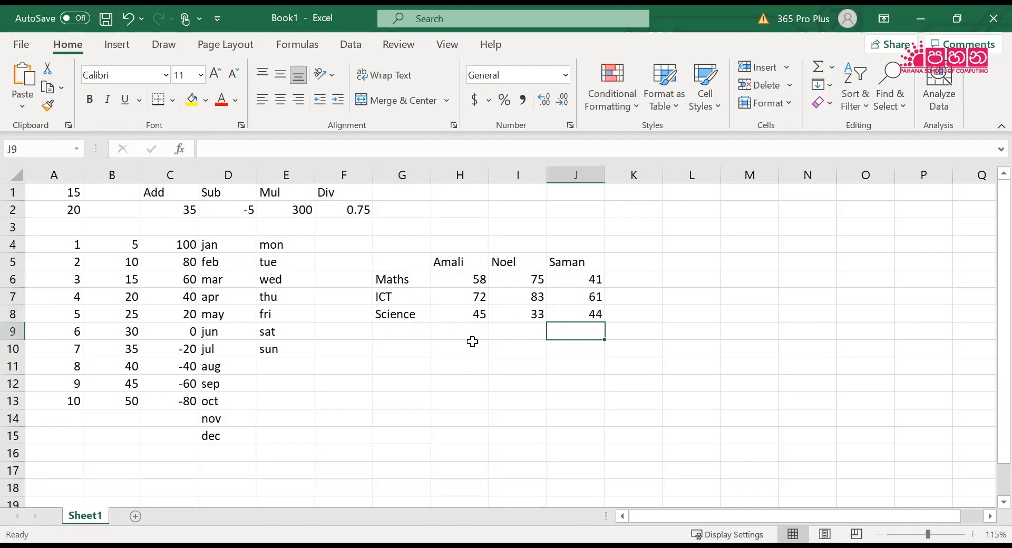
key(Up)
key(Up)
key(Up)
key(Up)
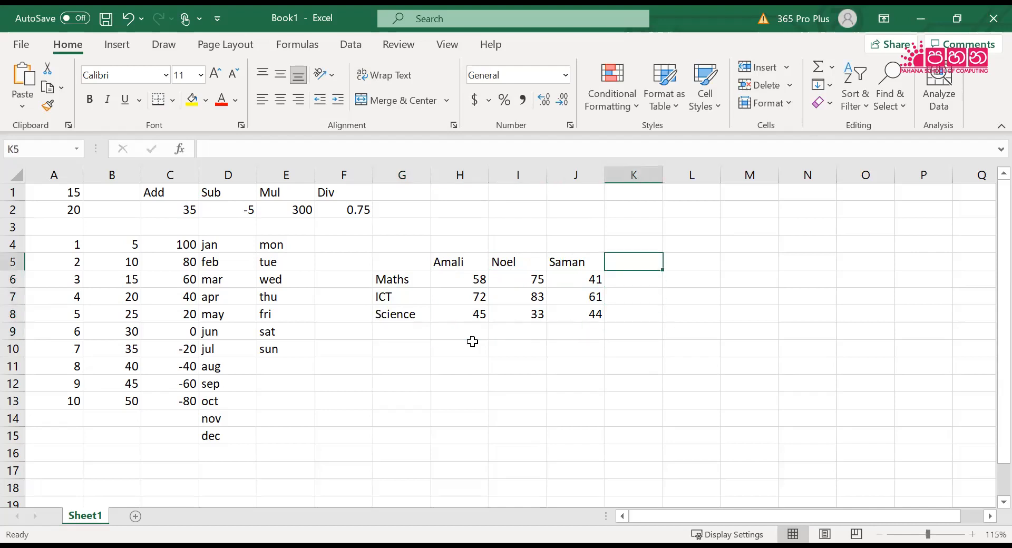
text(Total)
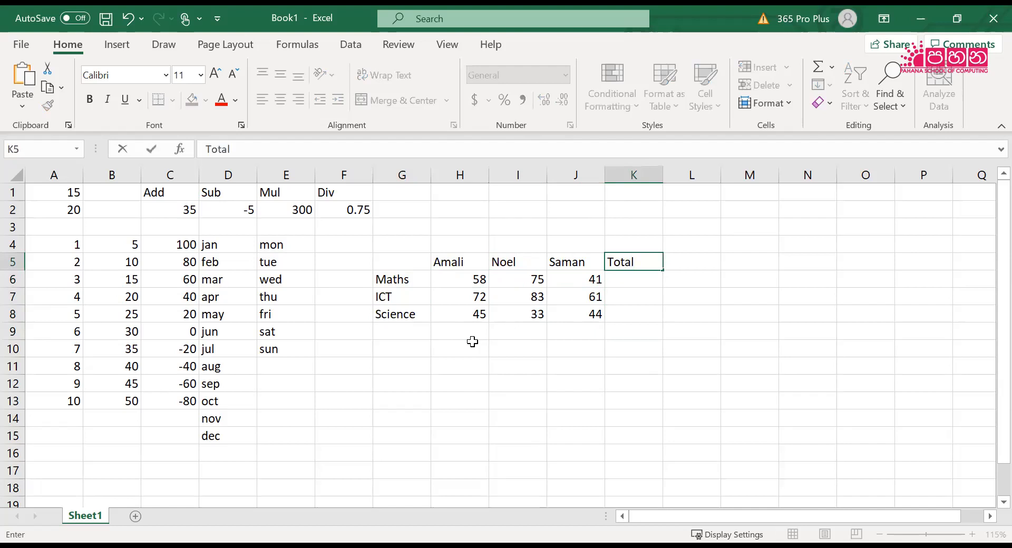
key(Return)
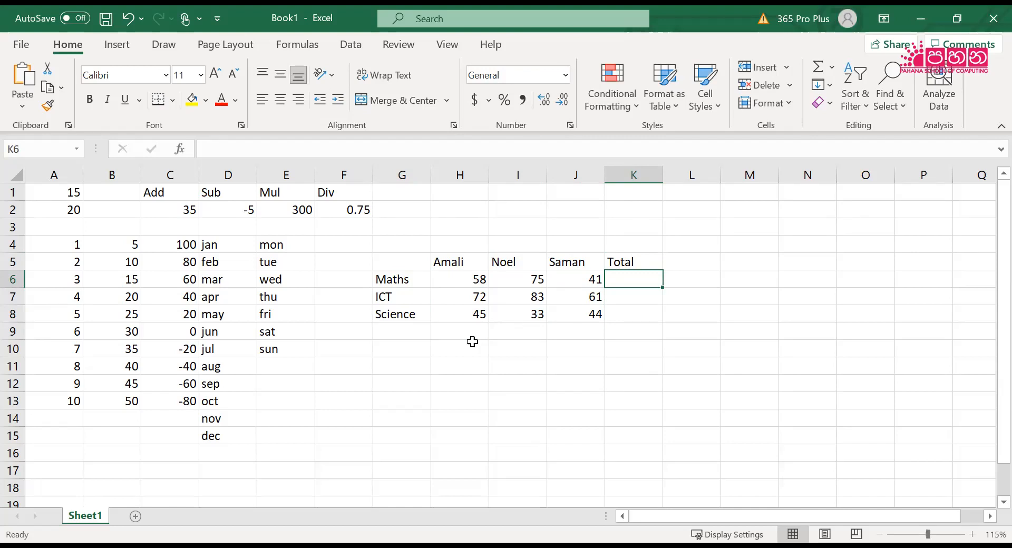
key(Up)
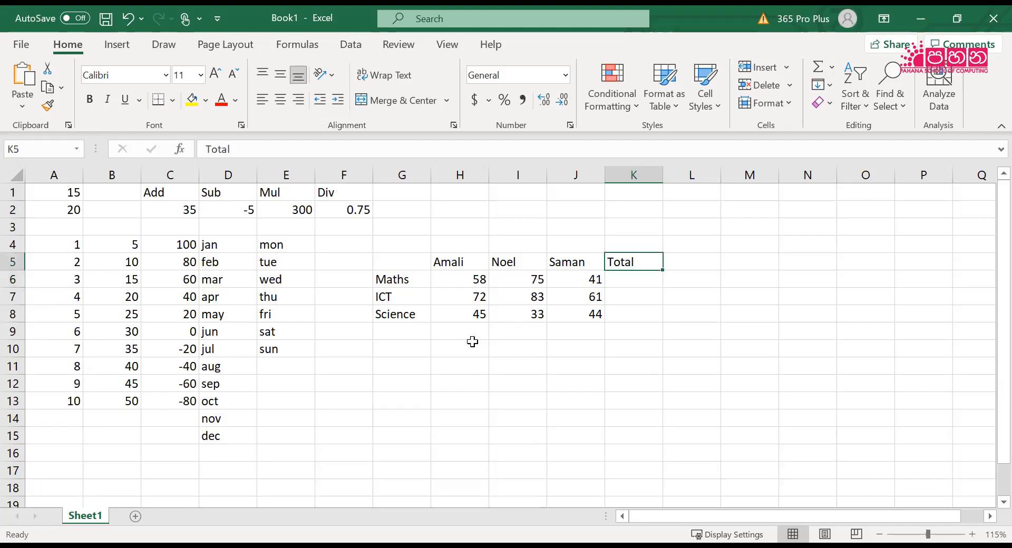
key(Delete)
Enter the row label Total in G9, directly below Science
key(Down)
key(Down)
key(Down)
key(Down)
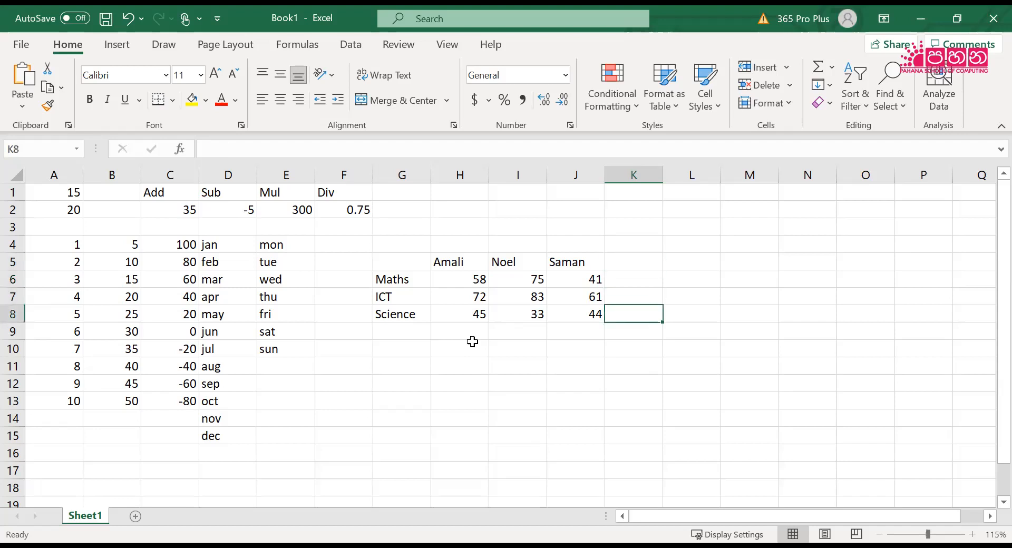
key(Left)
key(Left)
key(Left)
key(Left)
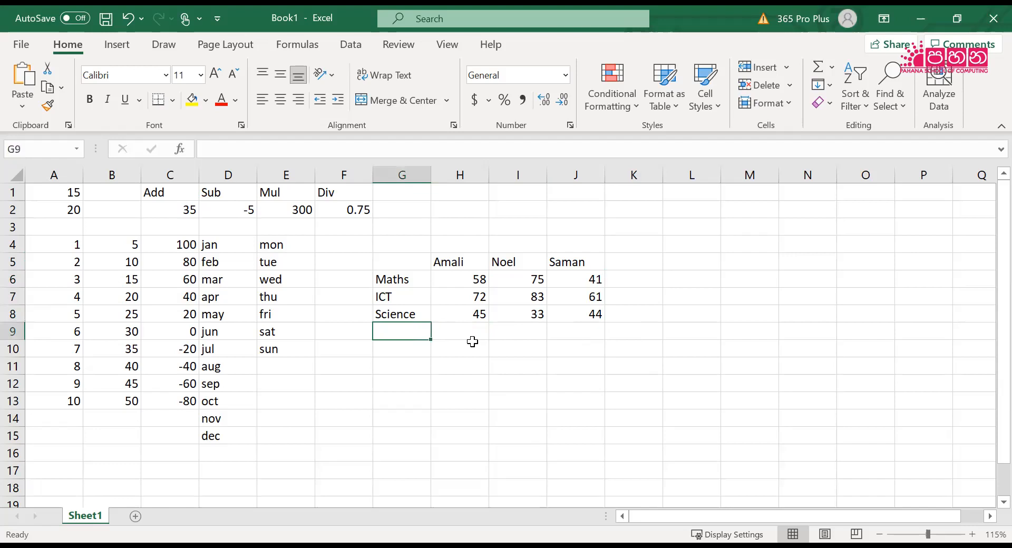
text(Total)
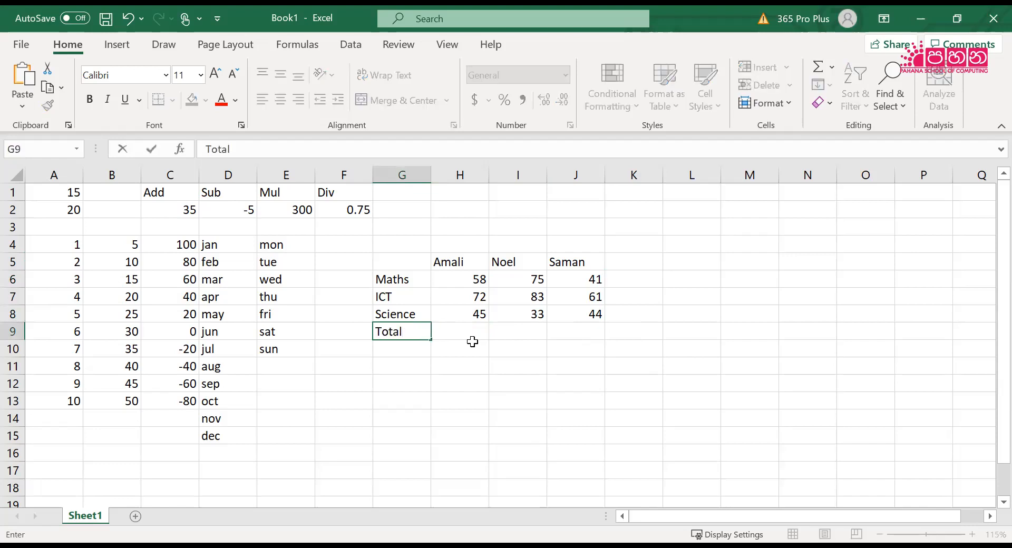
key(Right)
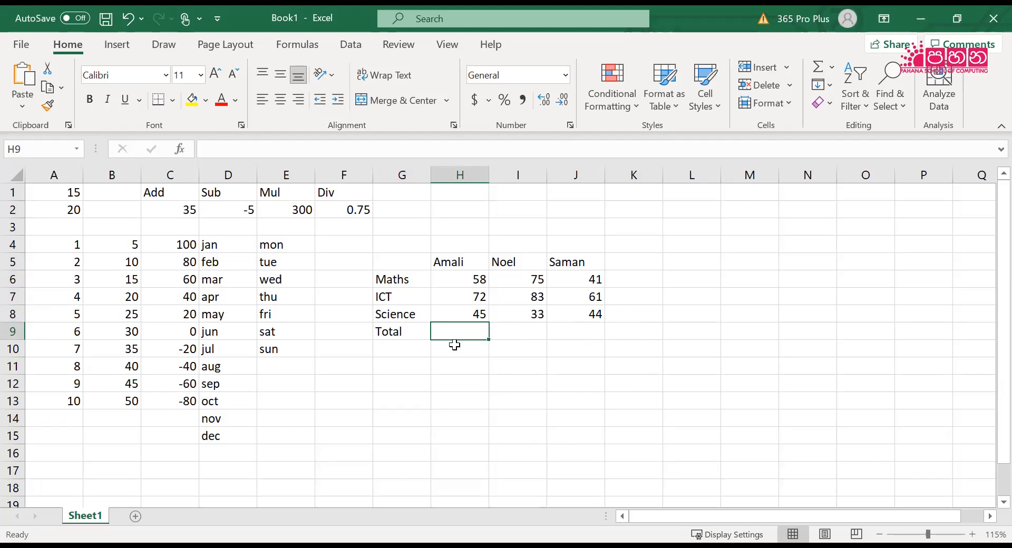
Calculate the first person's total in H9 with the formula =H6+H7+H8
scroll(454, 344, up, 2)
scroll(454, 344, up, 2)
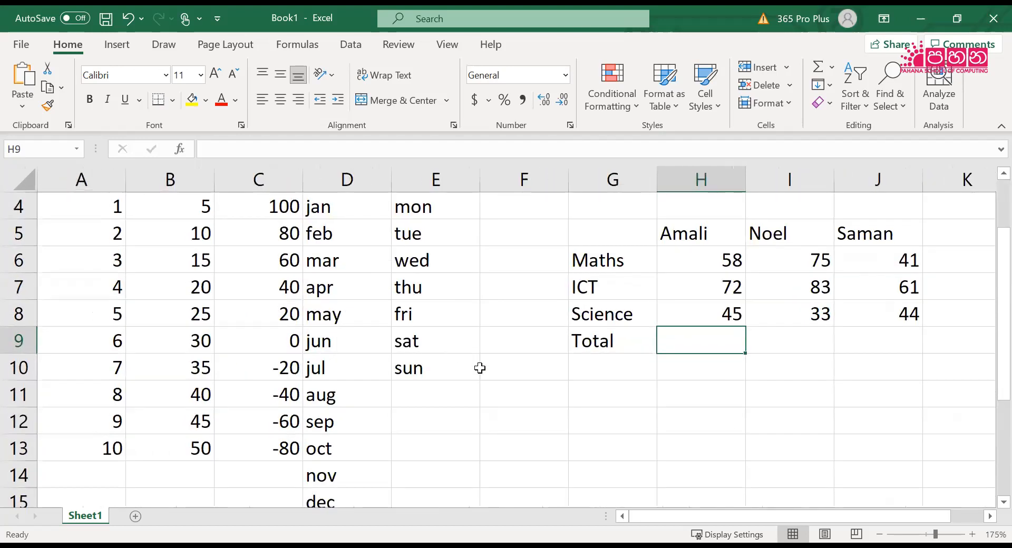
scroll(738, 514, right, 1)
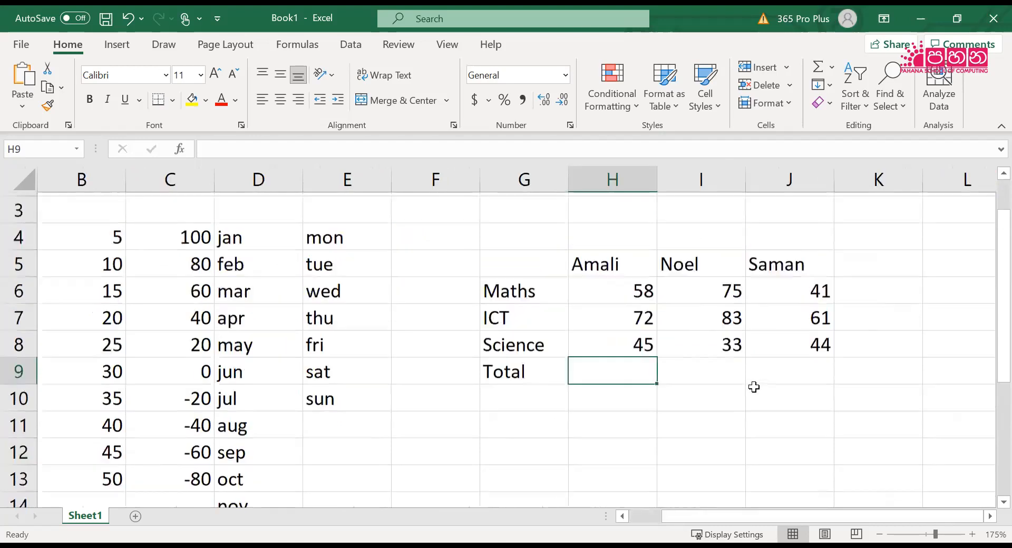
scroll(753, 388, up, 1)
scroll(754, 388, down, 1)
scroll(752, 387, up, 1)
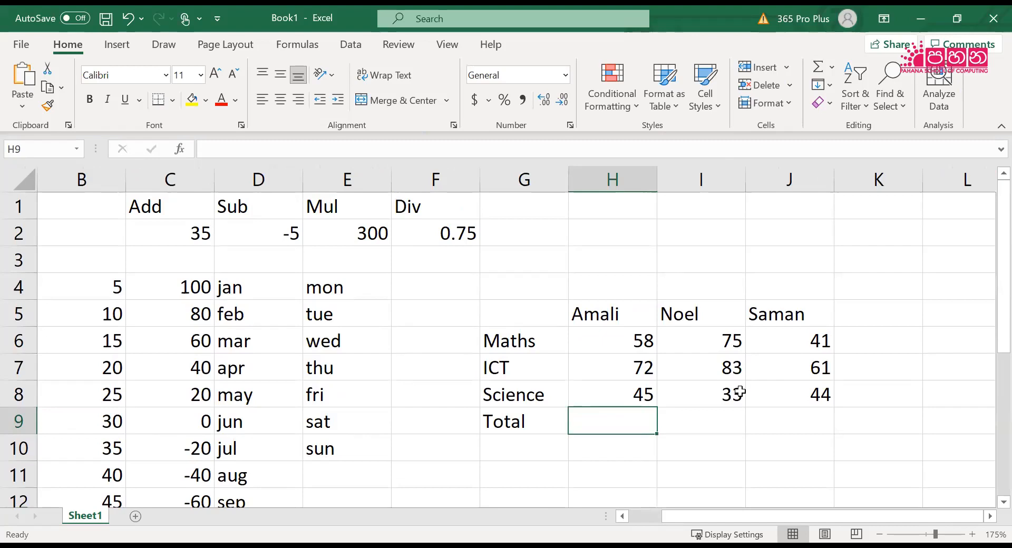
scroll(739, 391, up, 1)
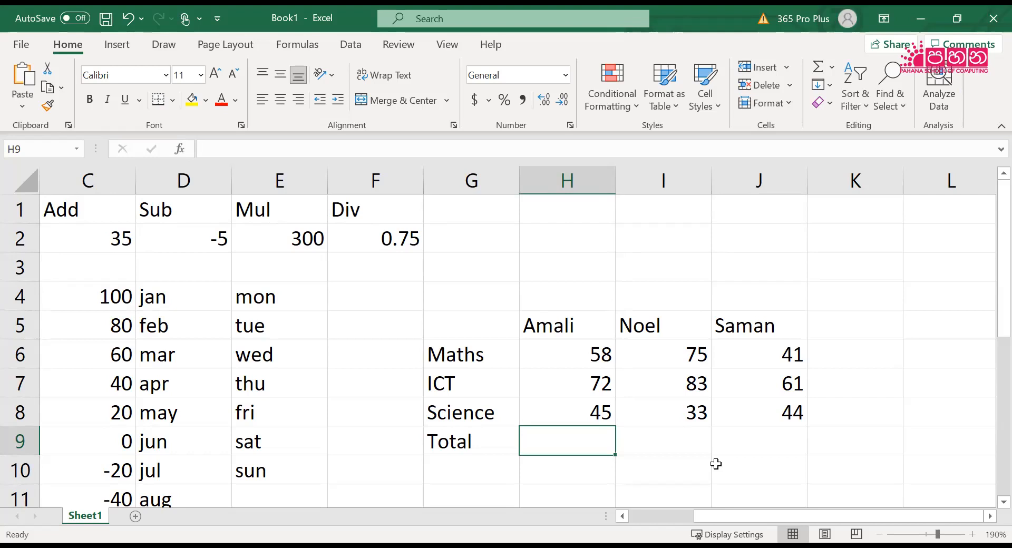
text(=)
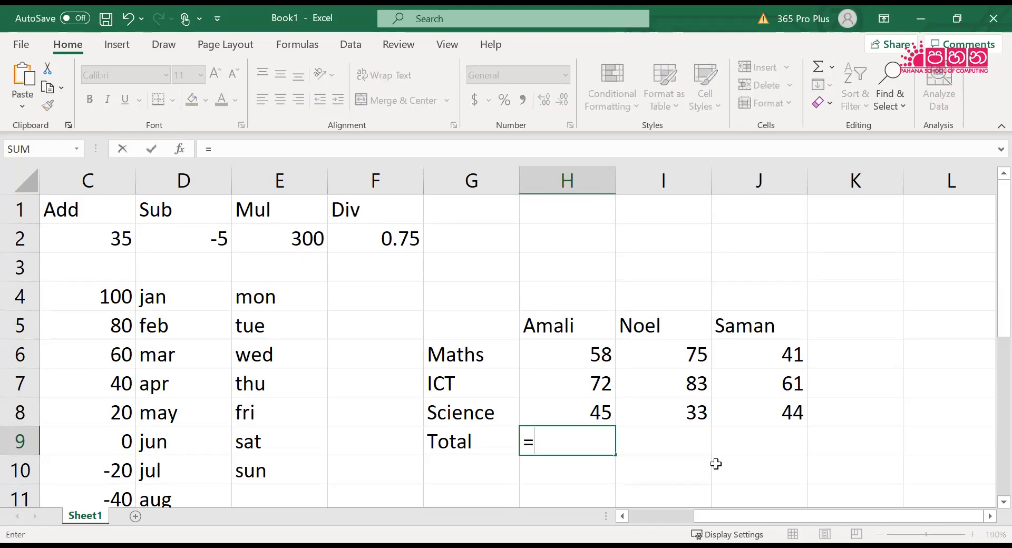
text(H6+)
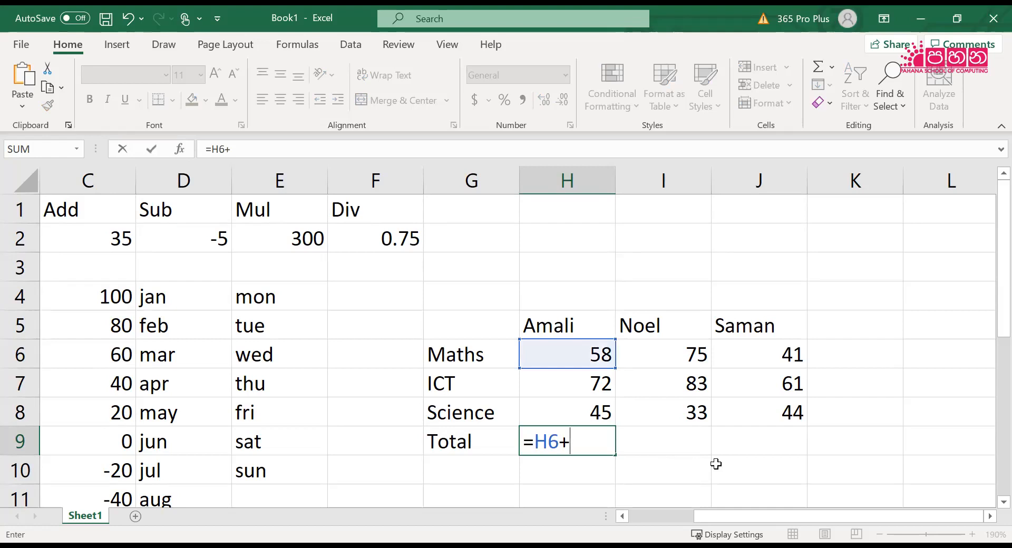
text(H7)
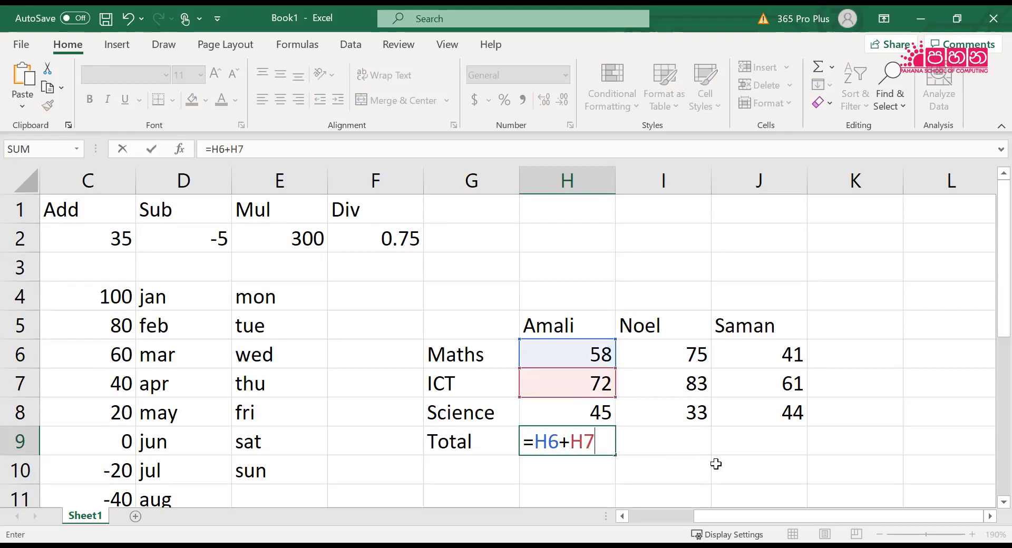
text(+H8)
key(Return)
Calculate the second person's total in I9 with the formula =I6+I7+I8
key(Up)
key(Right)
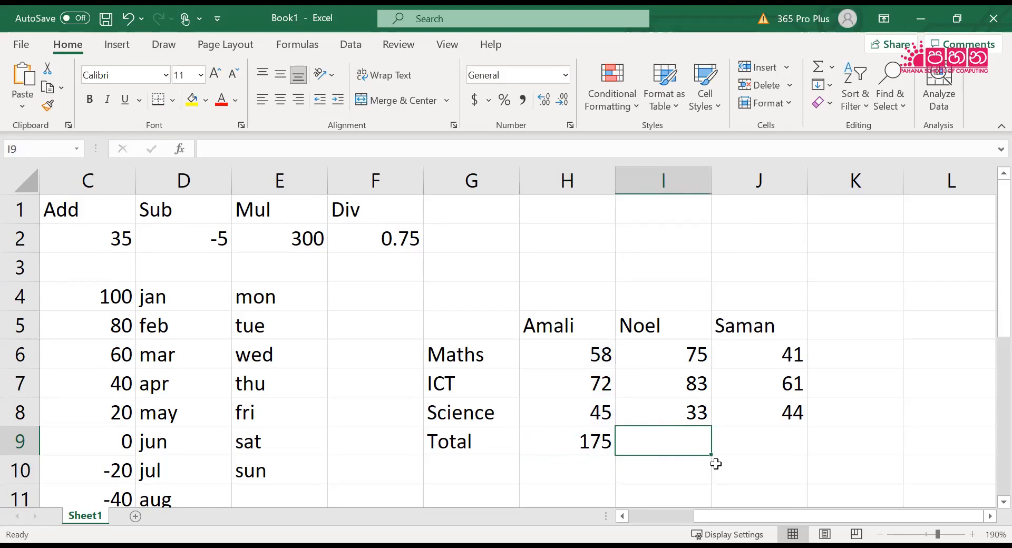
text(=)
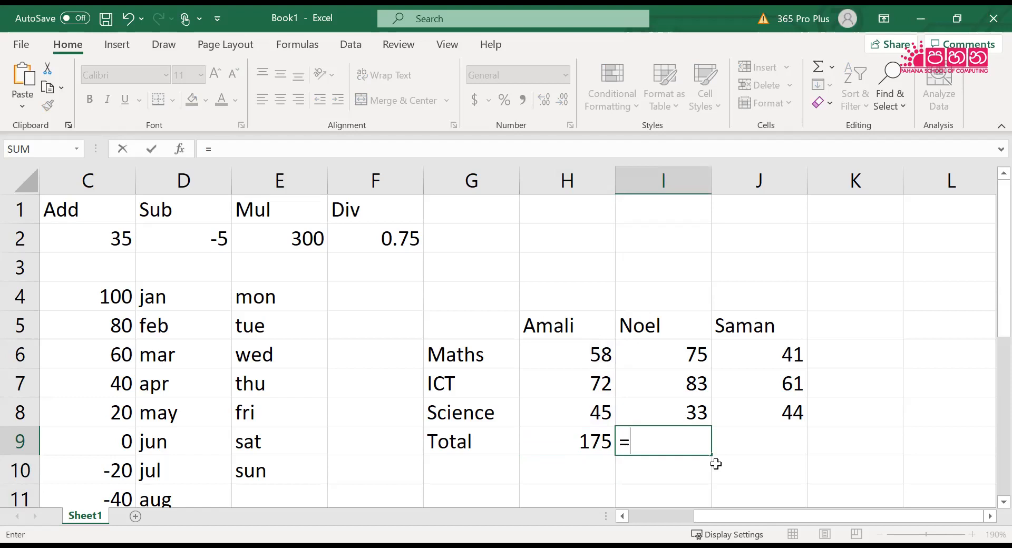
text(i6+)
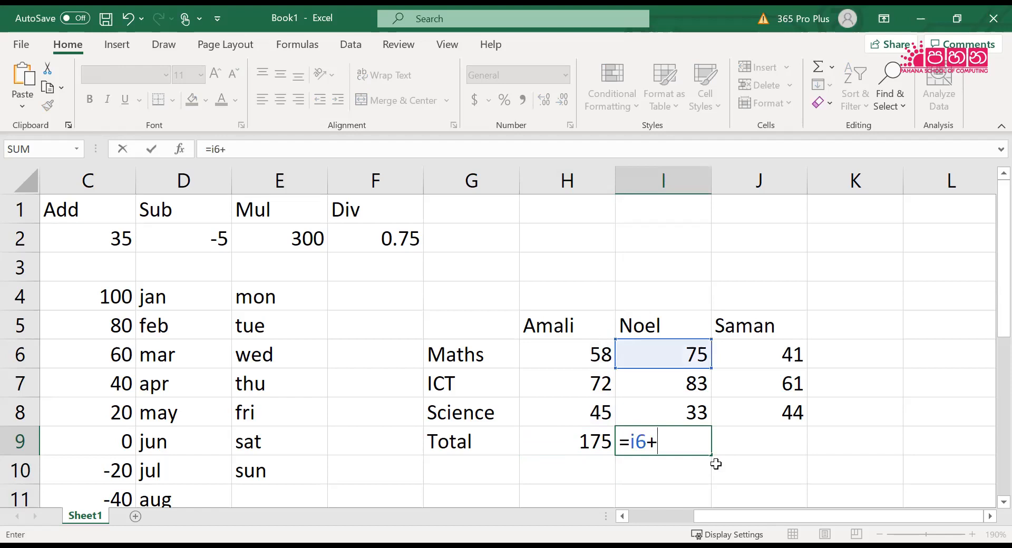
text(i7+)
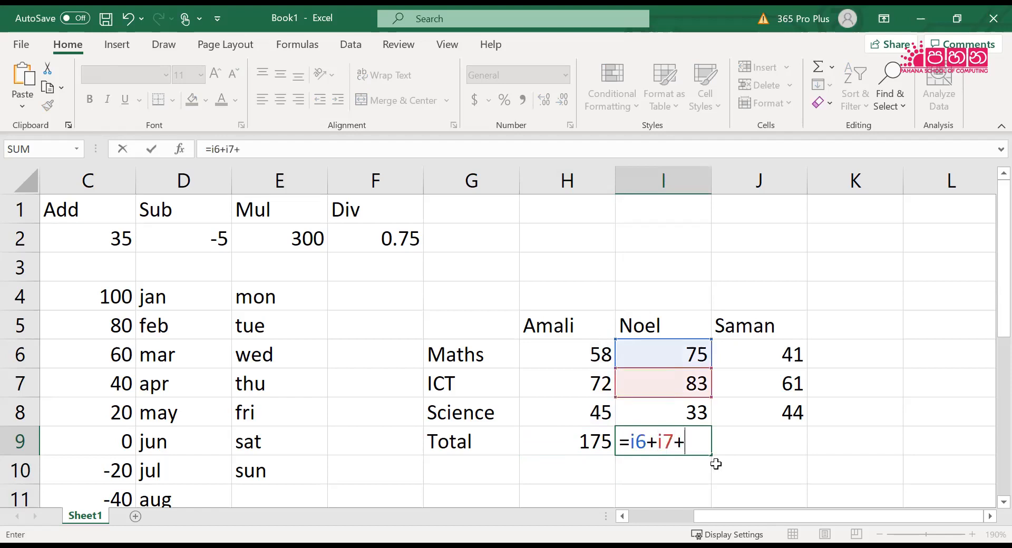
text(i8)
key(Return)
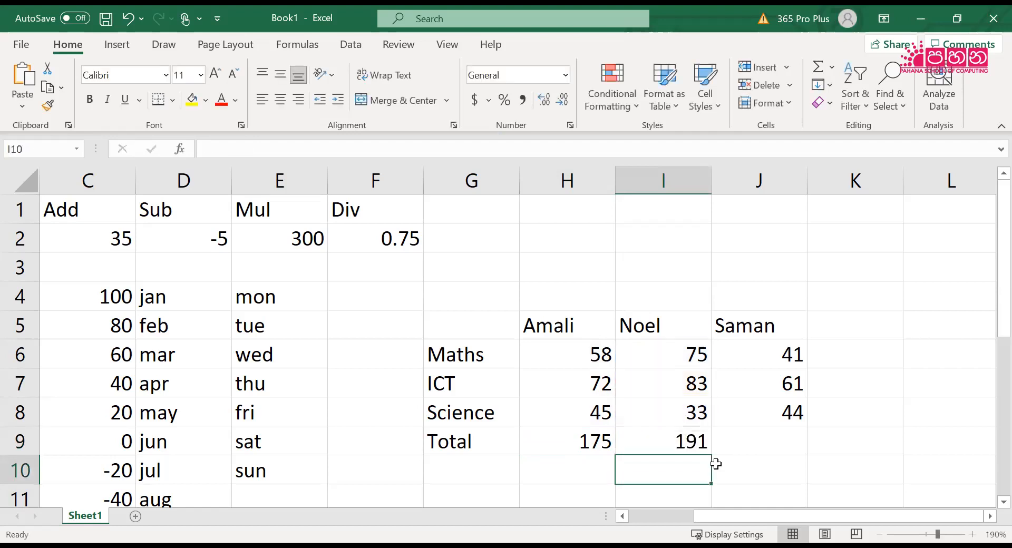
Calculate the third person's total in J9 with the formula =J6+J7+J8
click(716, 463)
key(Up)
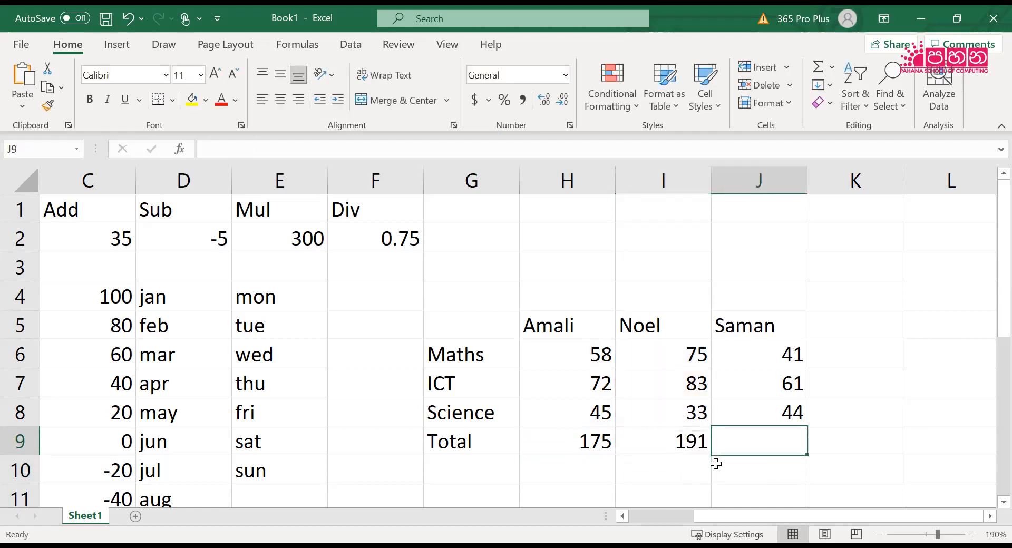
text(=)
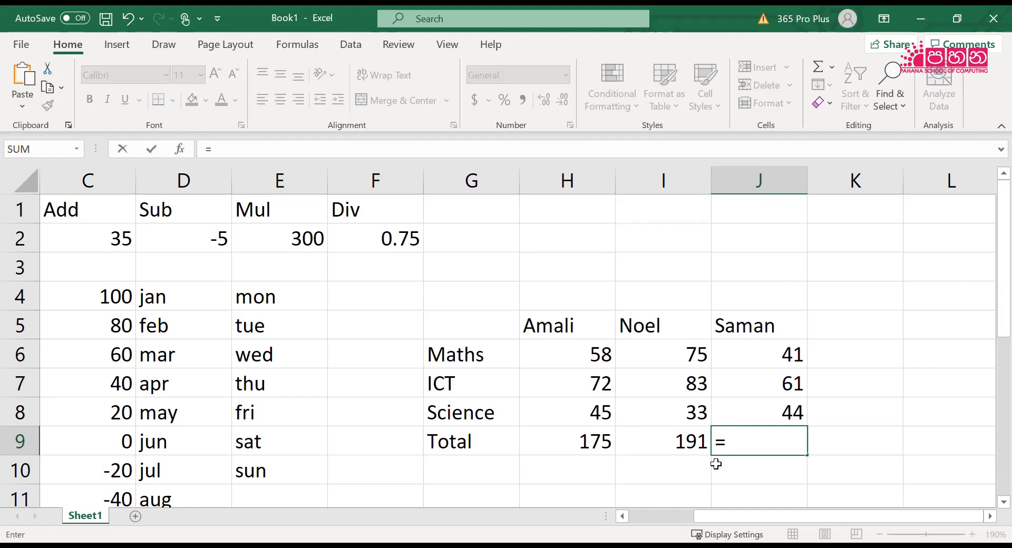
text(j6)
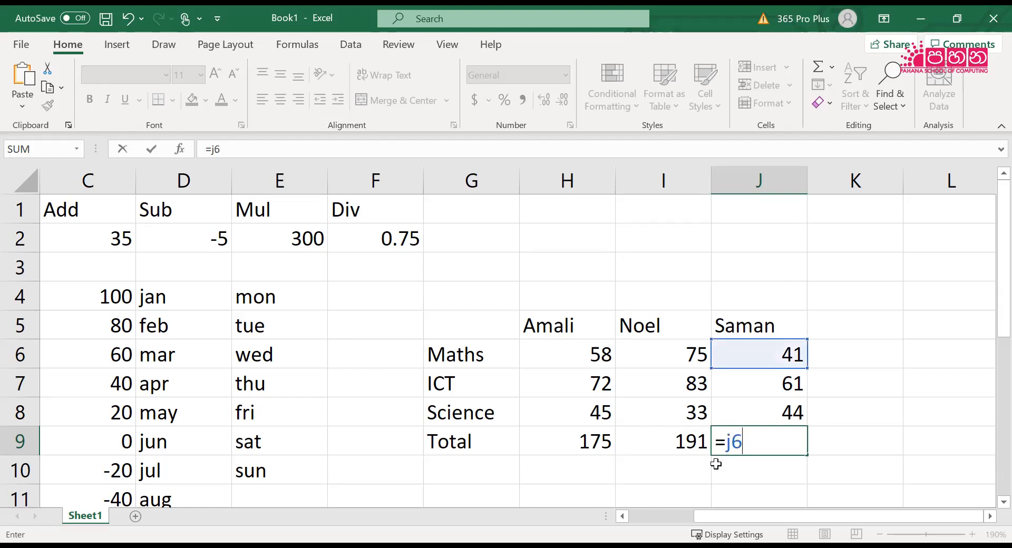
text(+j7)
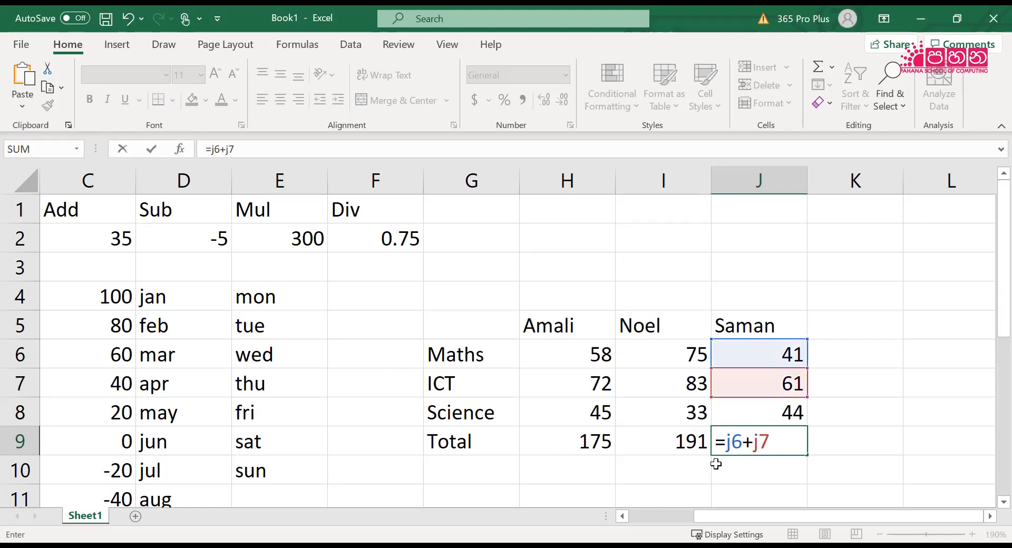
text(+j8)
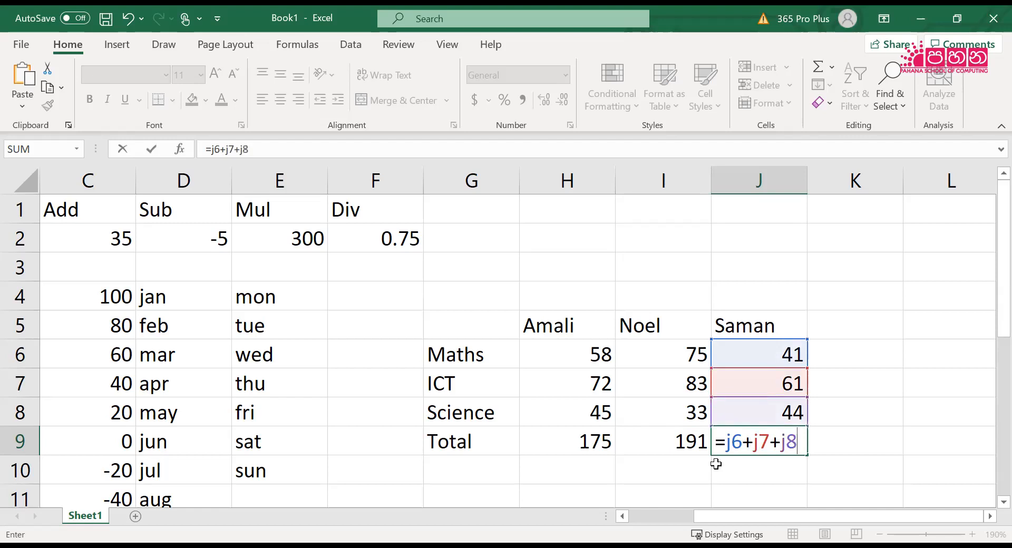
key(Return)
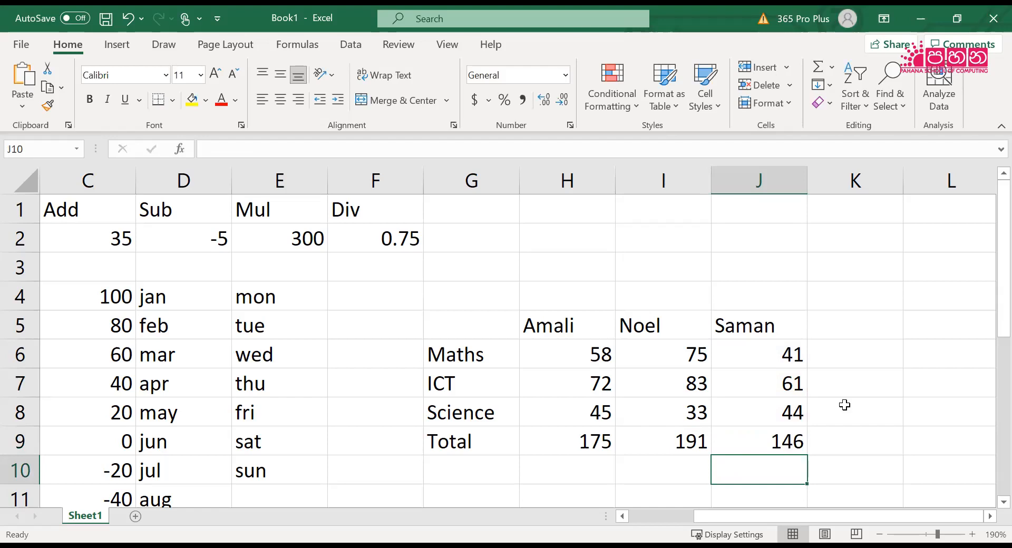
Review the Total row cell by cell from G9 to J9, ending on the empty cell G10
key(Up)
key(Left)
key(Left)
key(Left)
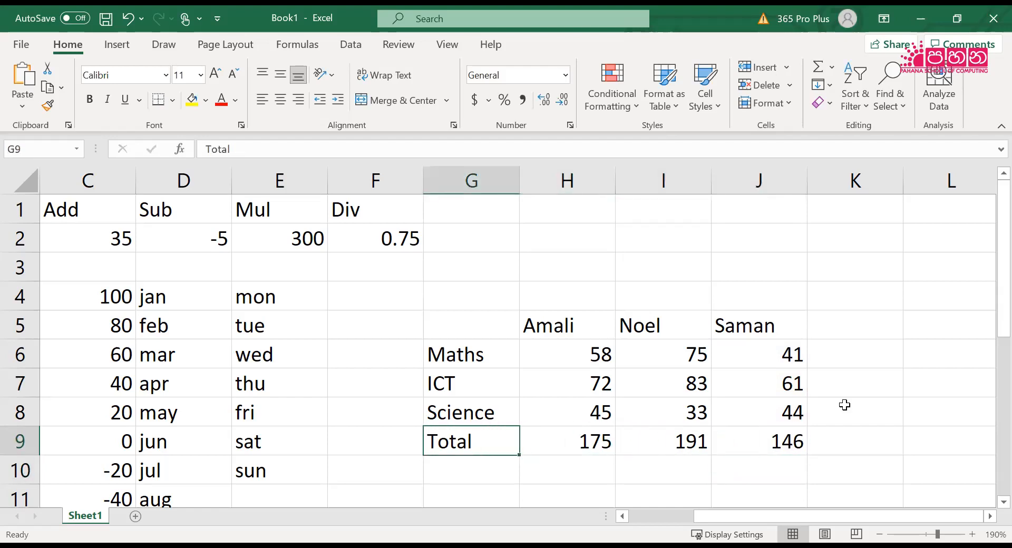
key(Right)
key(Right)
key(Right)
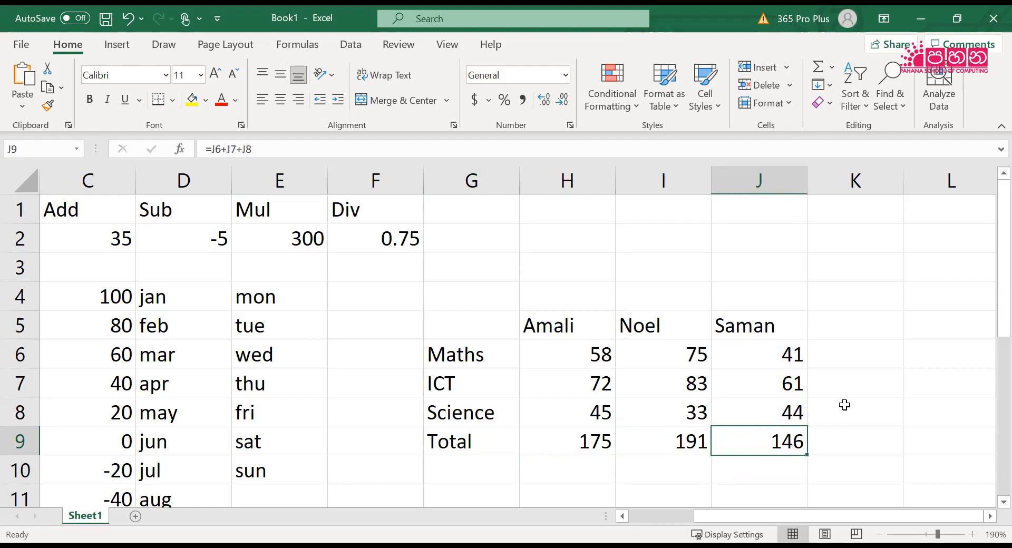
key(Left)
key(Left)
key(Left)
key(Down)
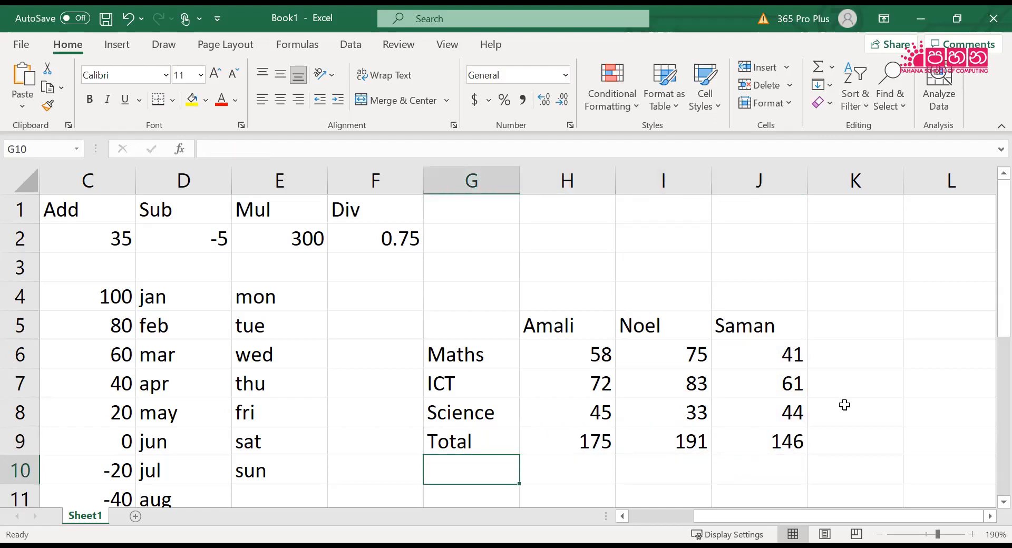
Label G10 as Average and calculate the first person's average in H10 with the formula =H9/3
text(Average)
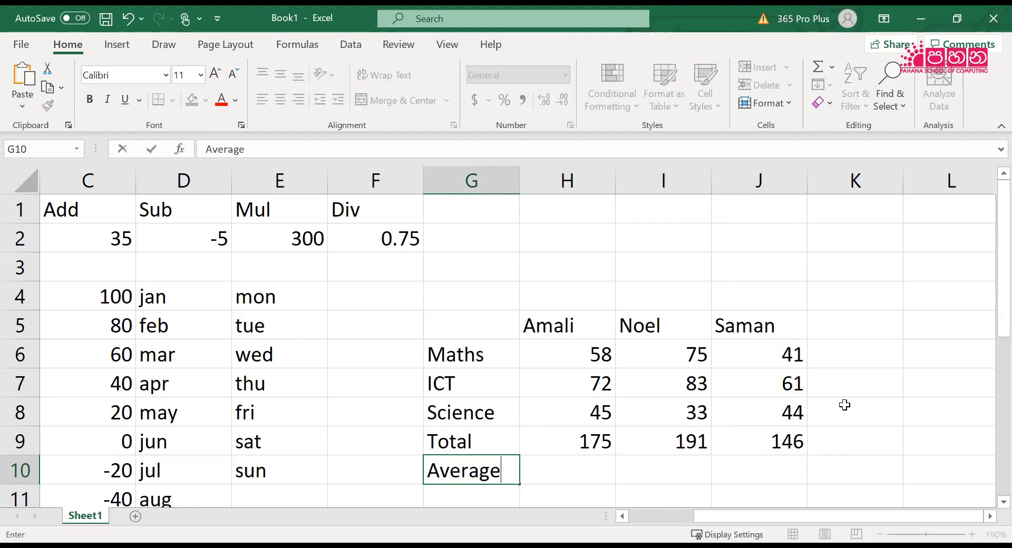
key(Right)
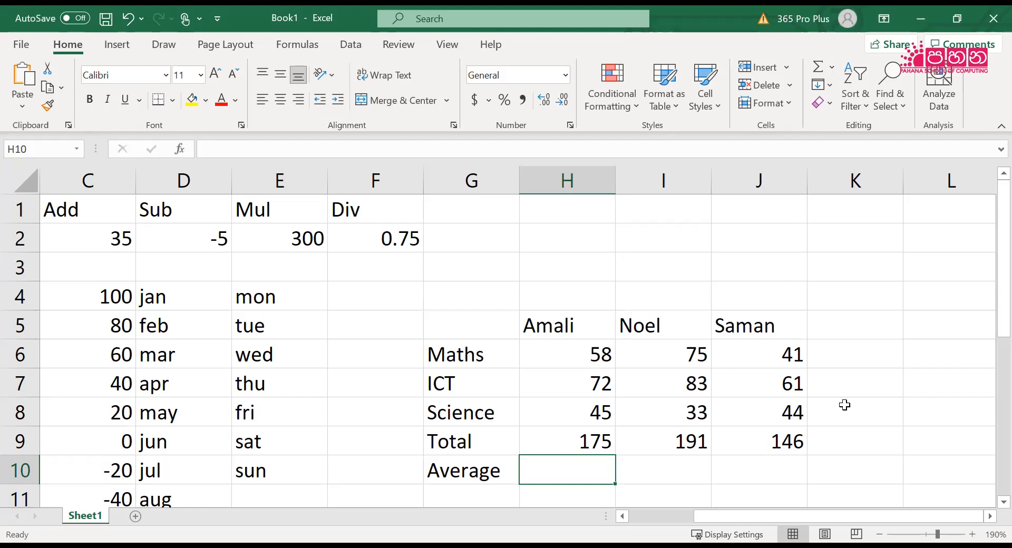
text(=)
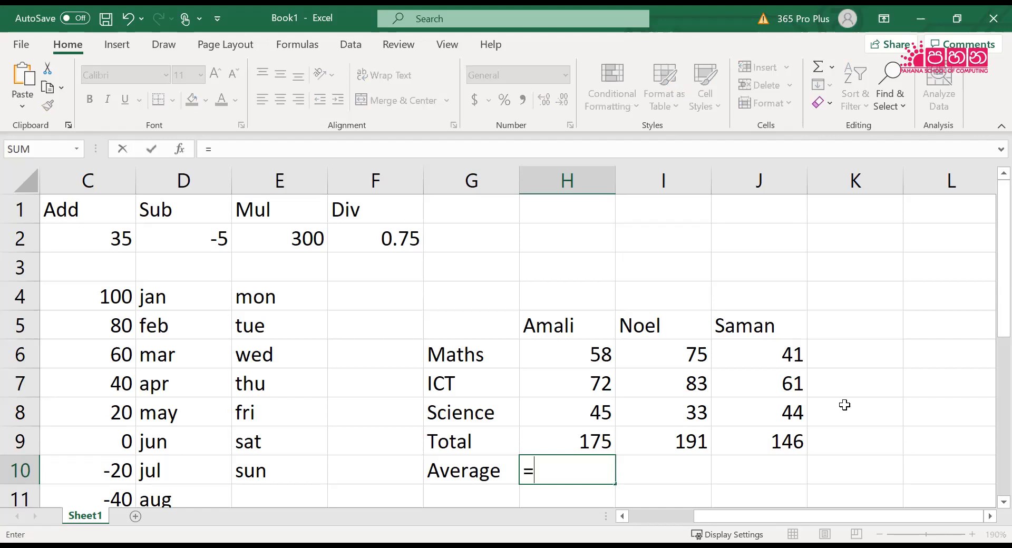
text(H9/3)
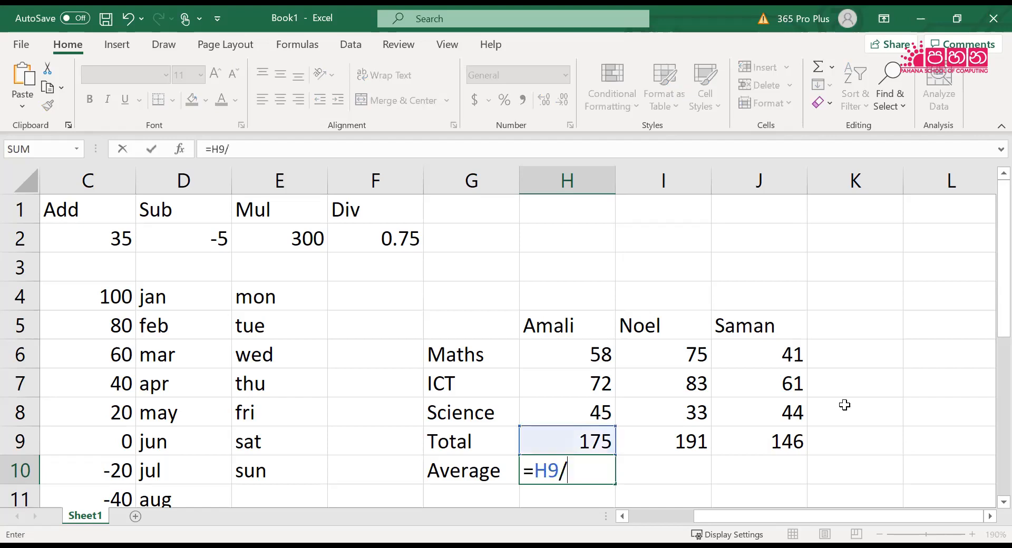
key(Return)
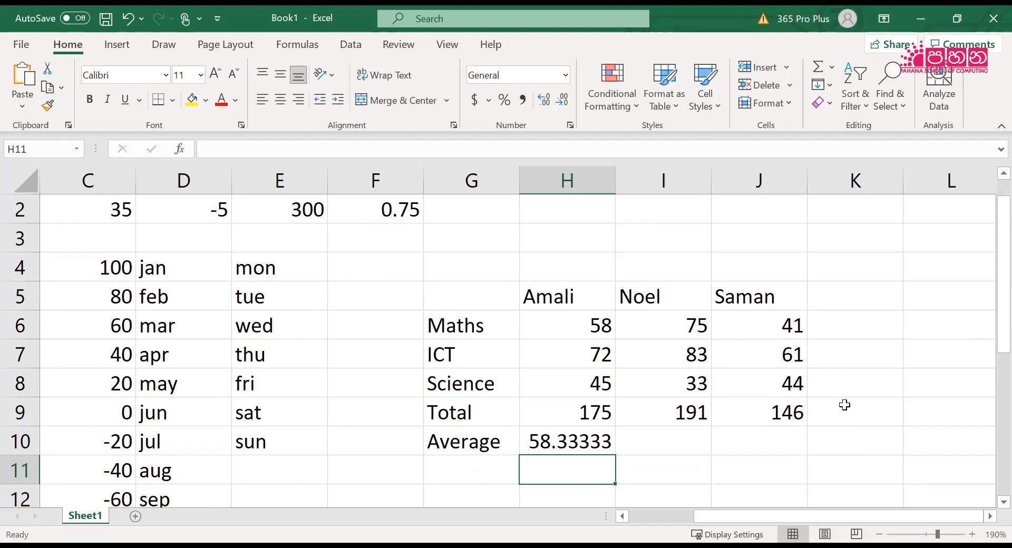
Calculate the second person's average in I10 with the formula =I9/3
key(Up)
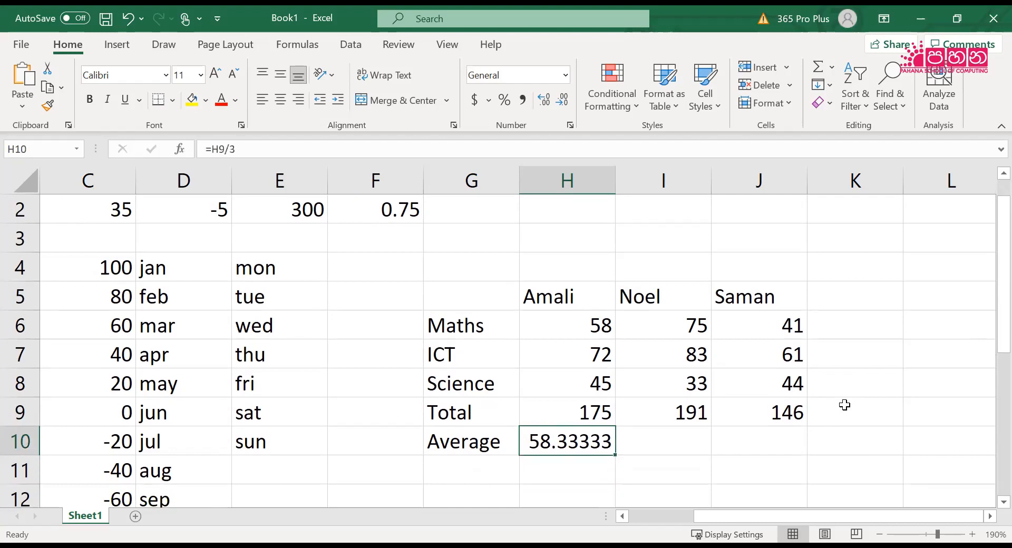
key(Right)
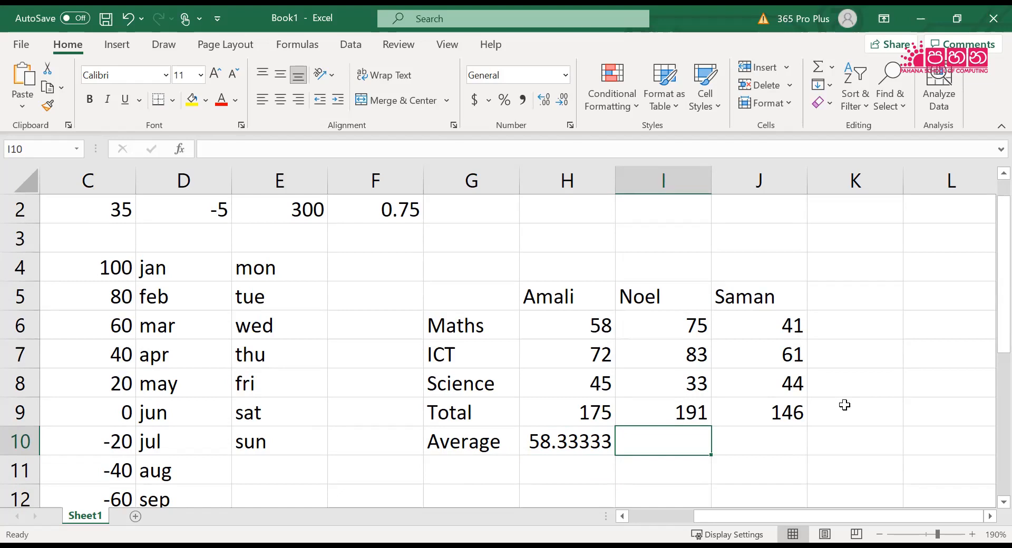
text(=)
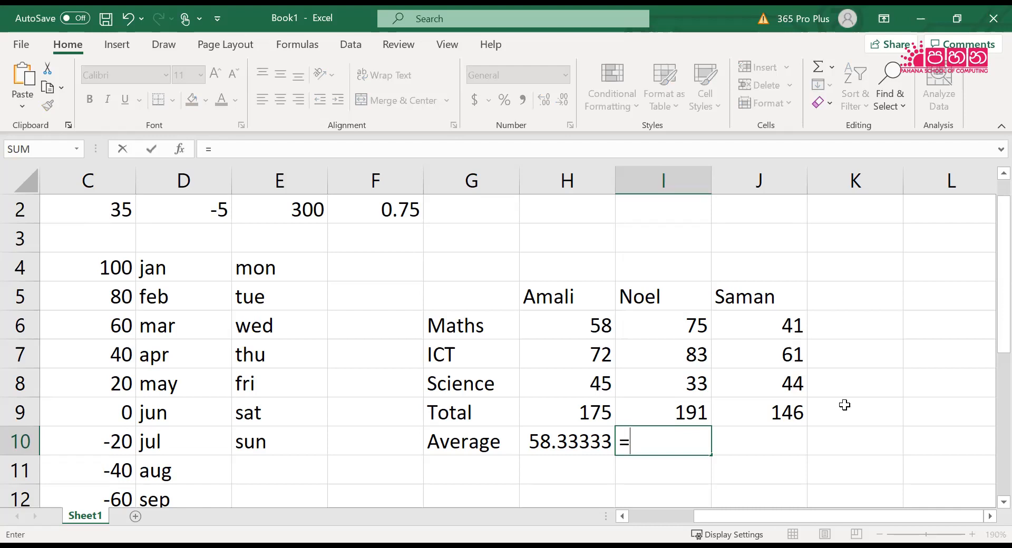
text(i)
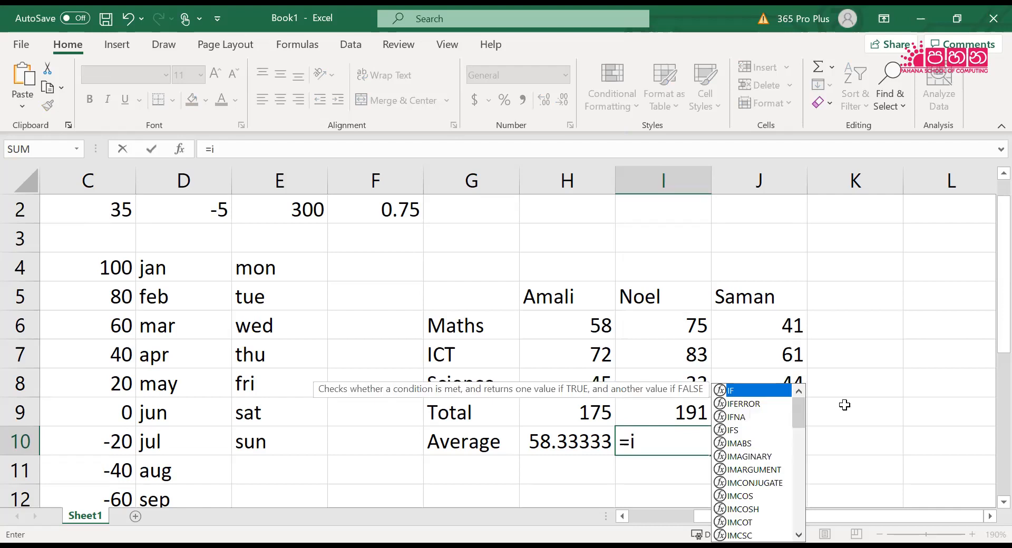
text(9/3)
key(Return)
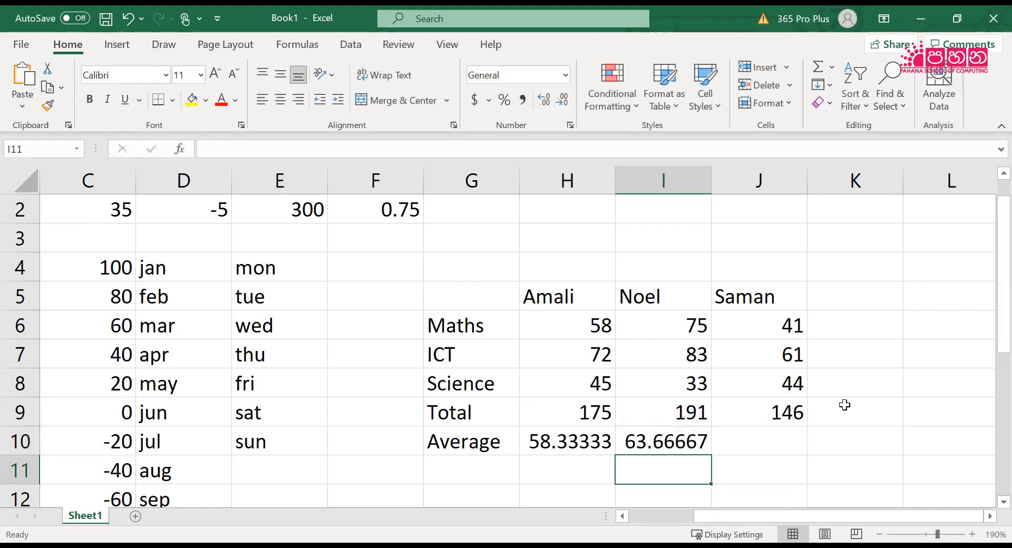
Calculate the third person's average in J10 with the formula =J9/3
key(Up)
key(Right)
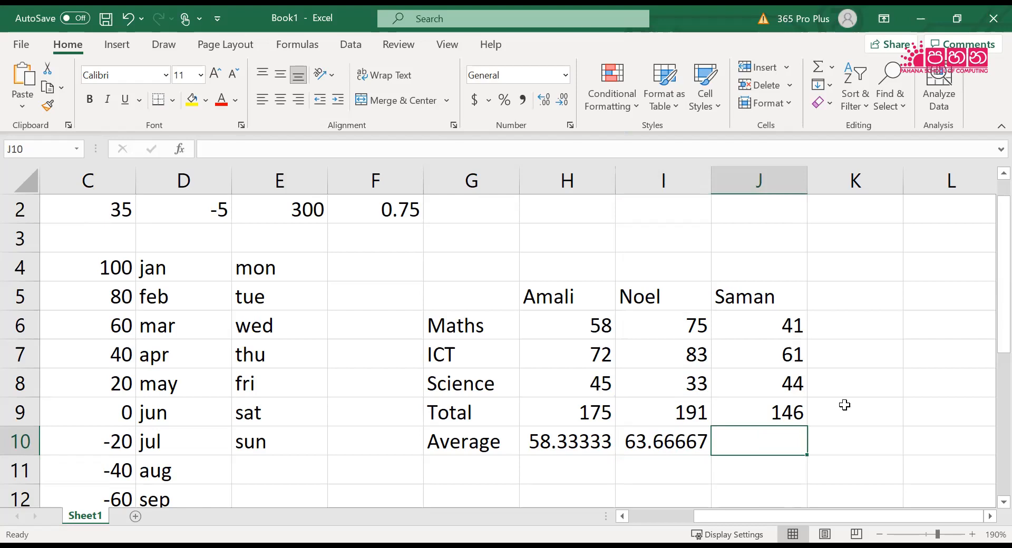
text(=j)
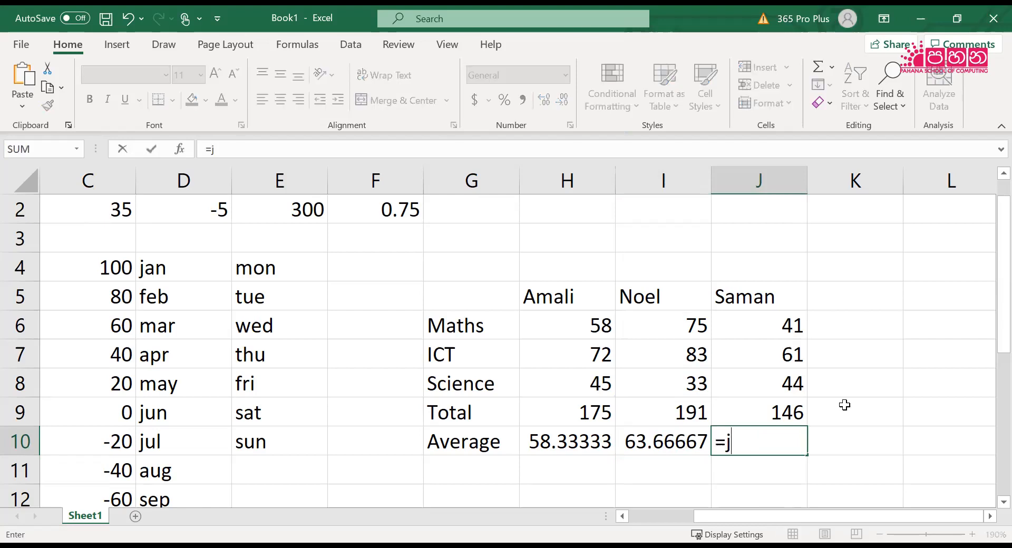
text(9/3)
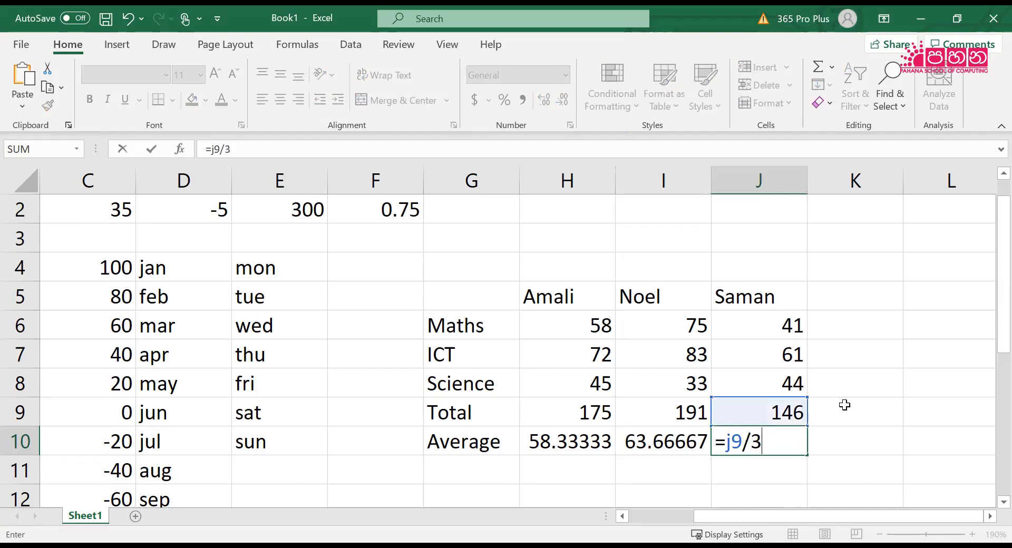
key(Return)
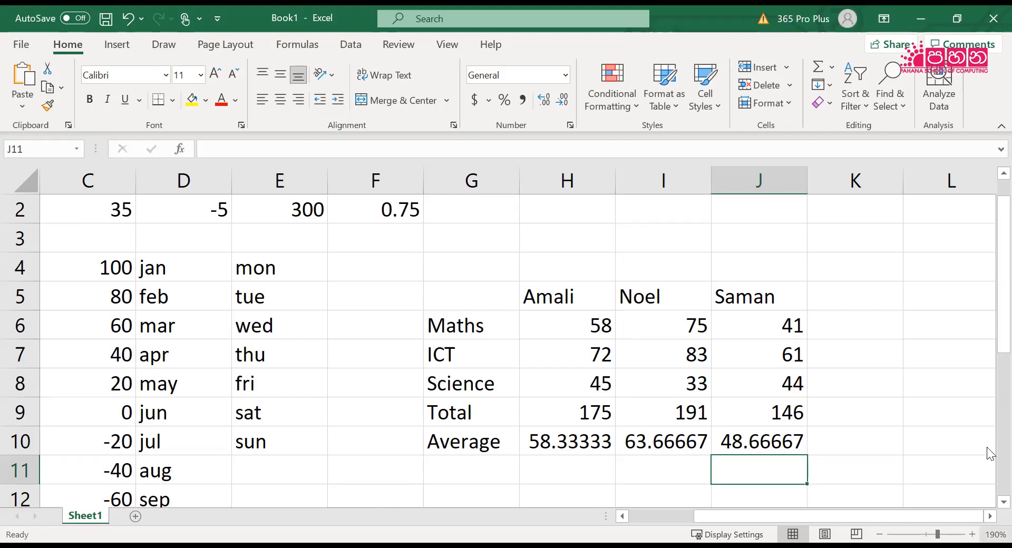
Format the averages in H10:J10 to show two decimal places
drag(553, 442, 740, 443)
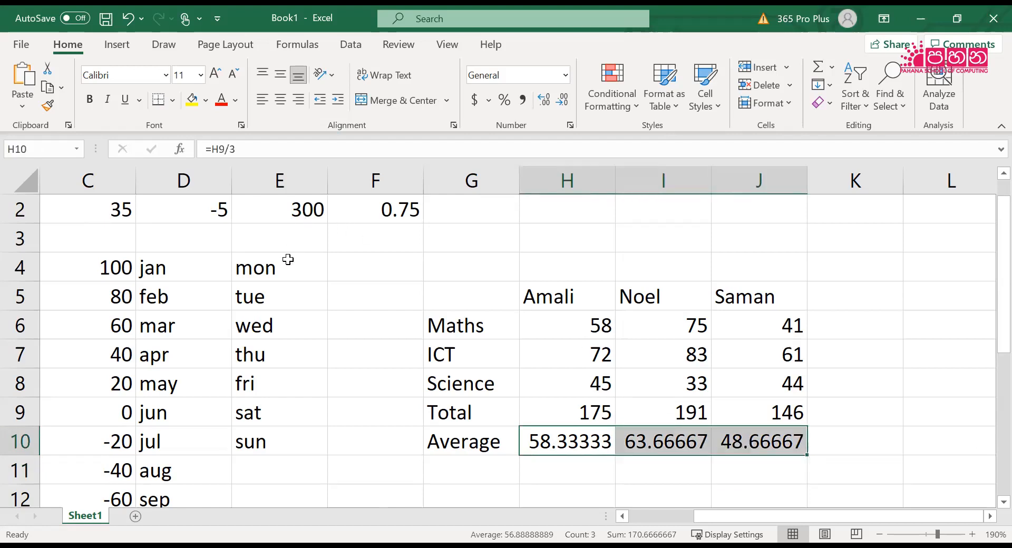
click(543, 99)
click(563, 100)
click(563, 100)
click(563, 100)
click(562, 101)
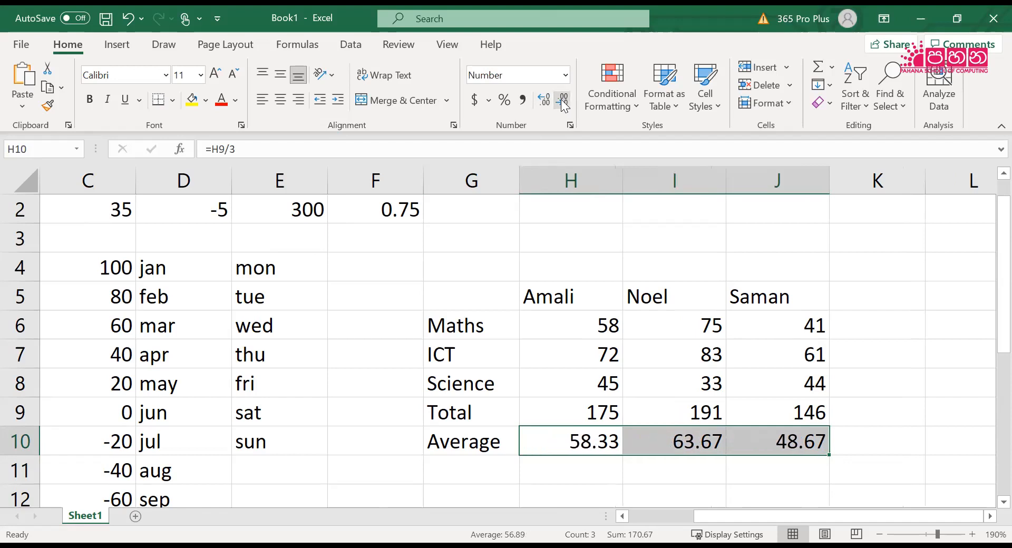
click(888, 427)
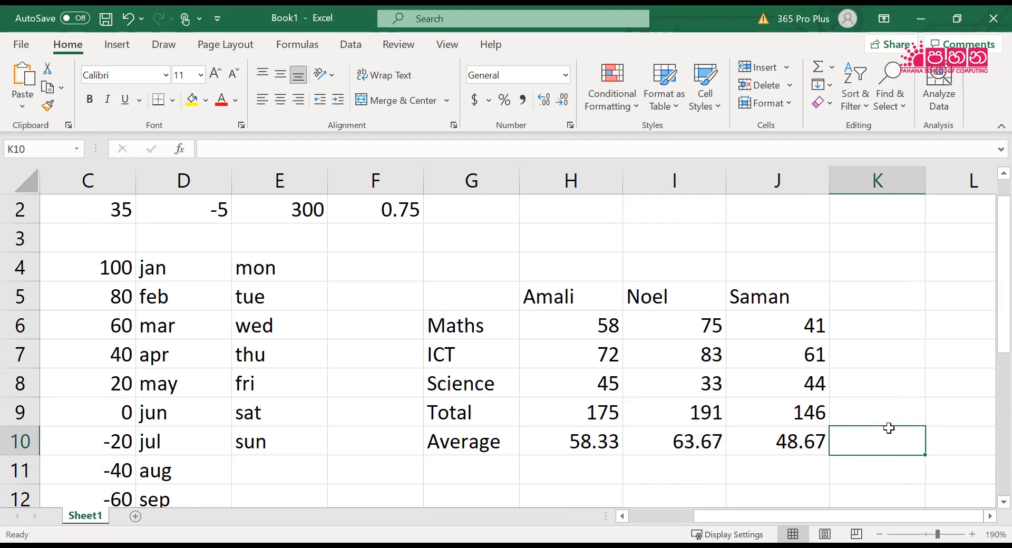
key(Left)
key(Left)
key(Left)
key(Up)
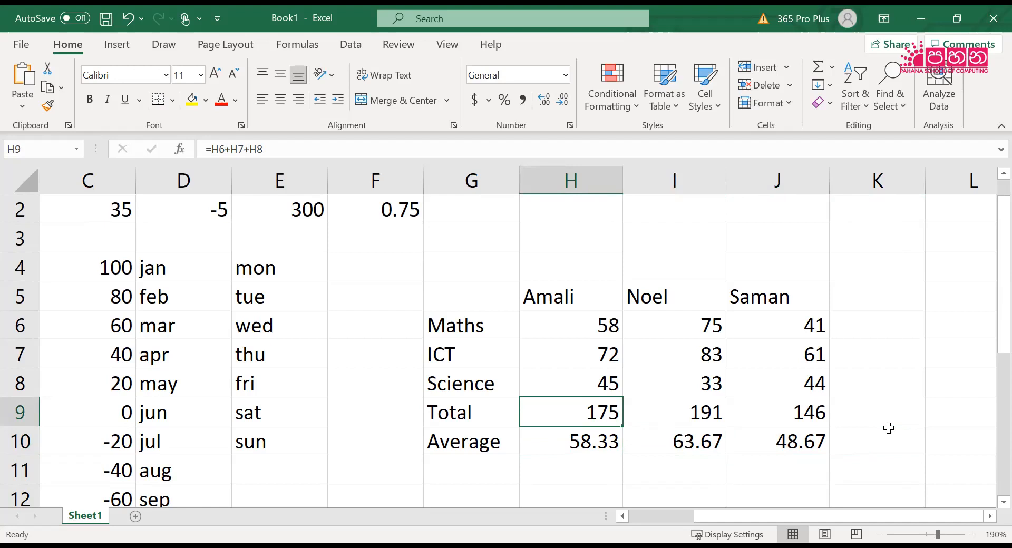
Add the column headings min in K5 and max in L5 beside the marks table
click(869, 297)
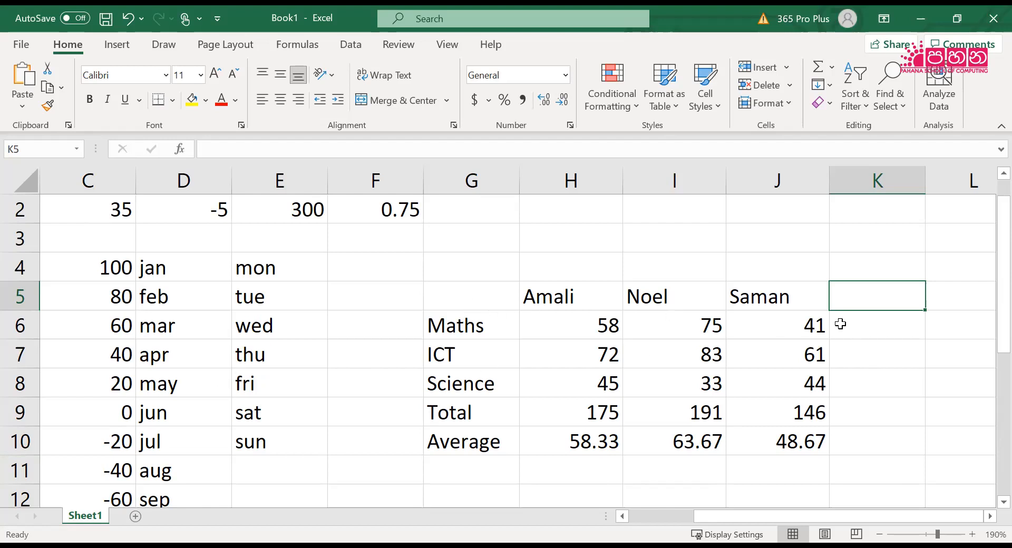
drag(733, 516, 984, 477)
text(min)
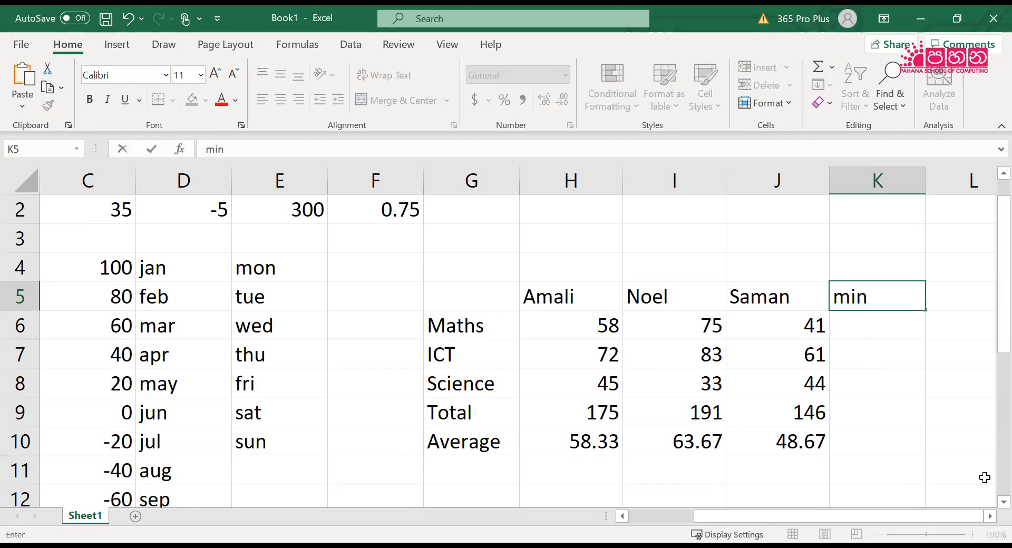
key(Tab)
text(max)
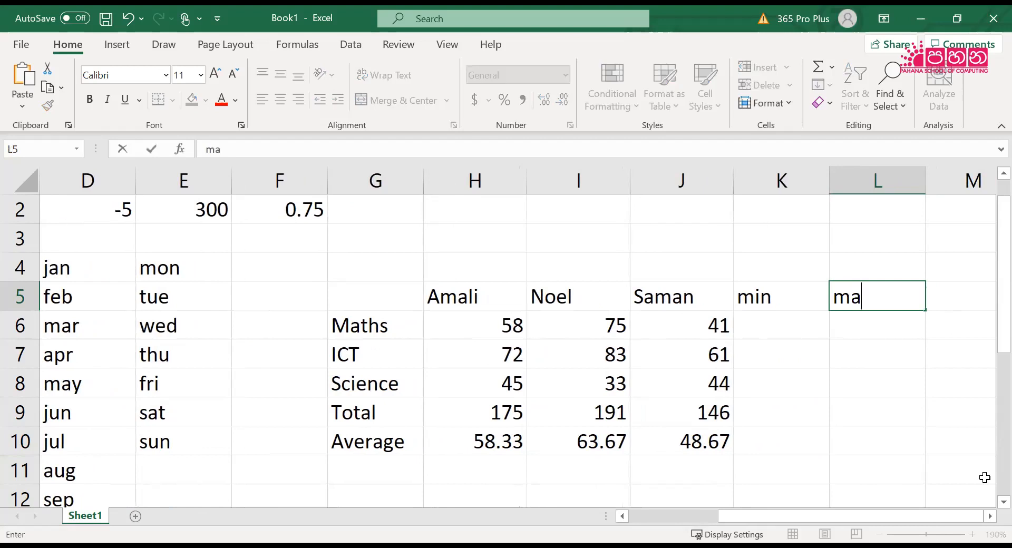
key(Return)
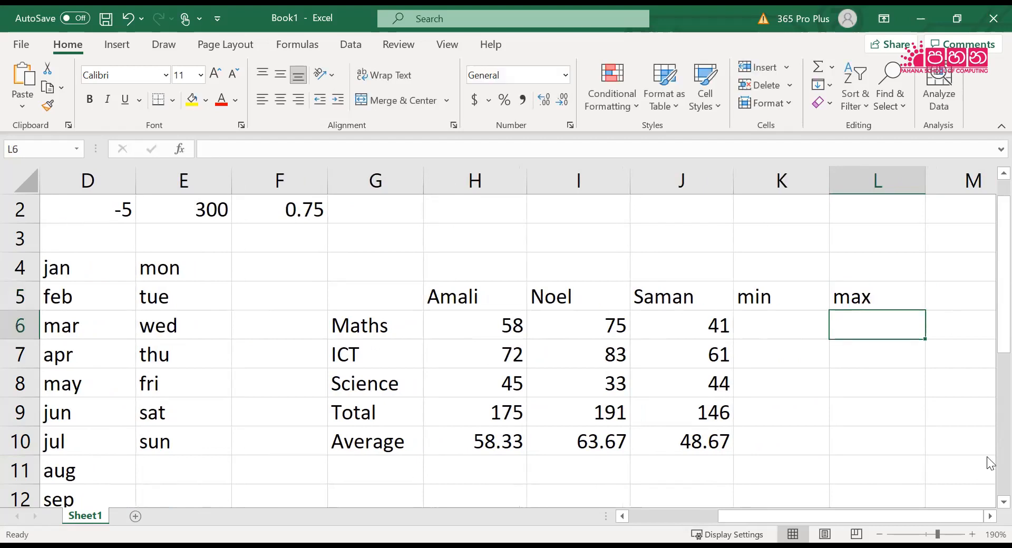
Clear the total and average formulas in H9:J10, keeping the row labels
key(Down)
key(Down)
key(Down)
key(Left)
key(Left)
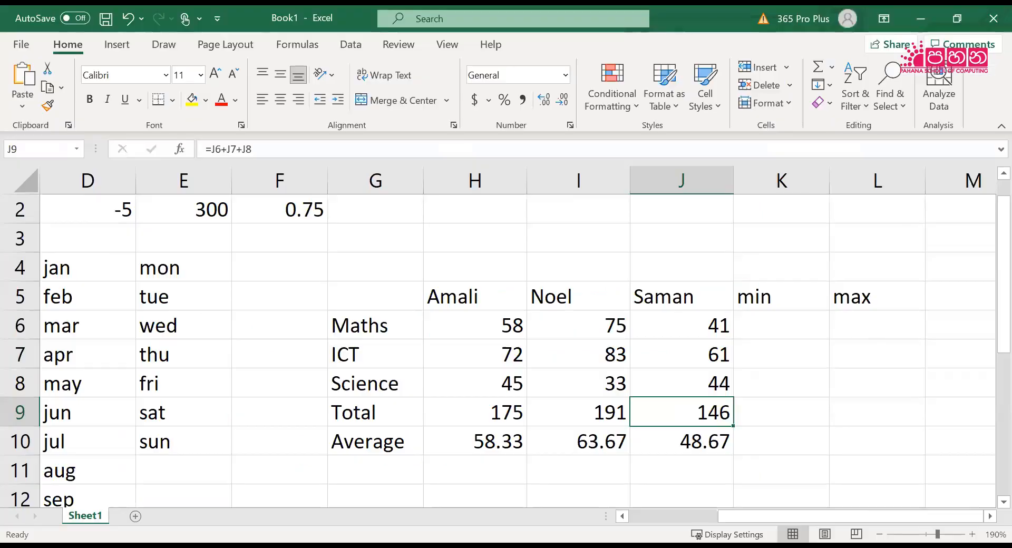
drag(482, 413, 682, 440)
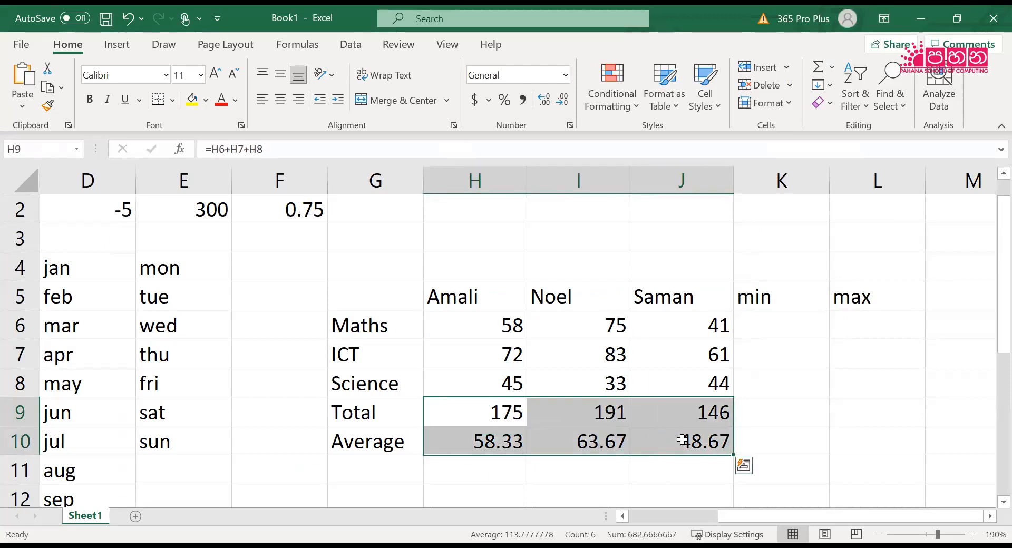
key(Delete)
key(Left)
key(Right)
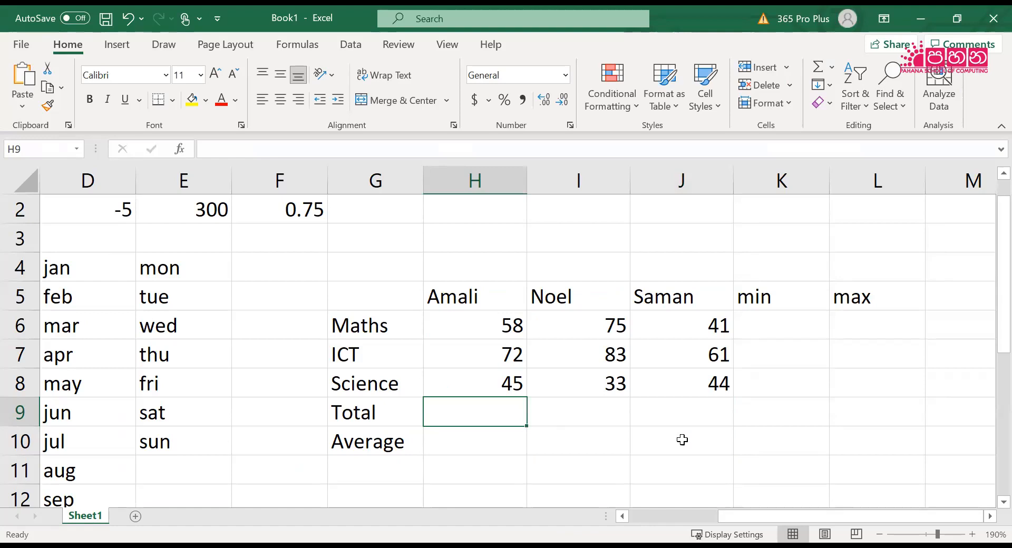
Begin a SUM formula in H9 that lists the cells H6, H7 and H8 as separate arguments
text(=)
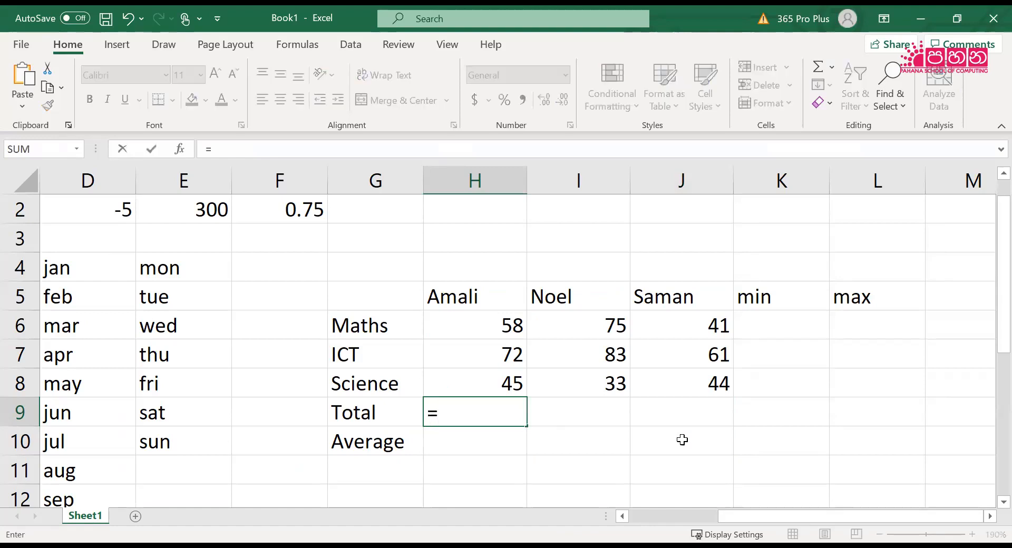
text(sum()
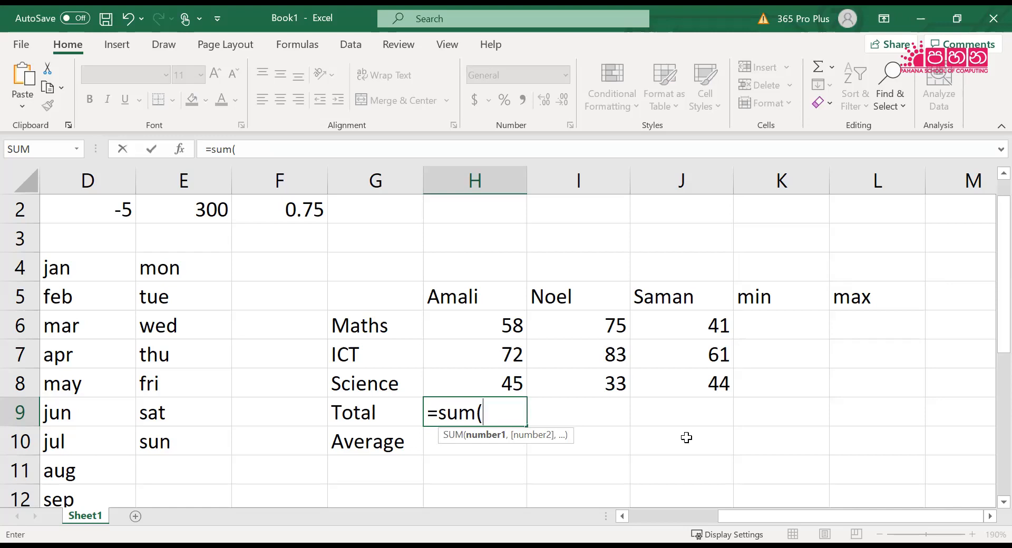
text(h6,h)
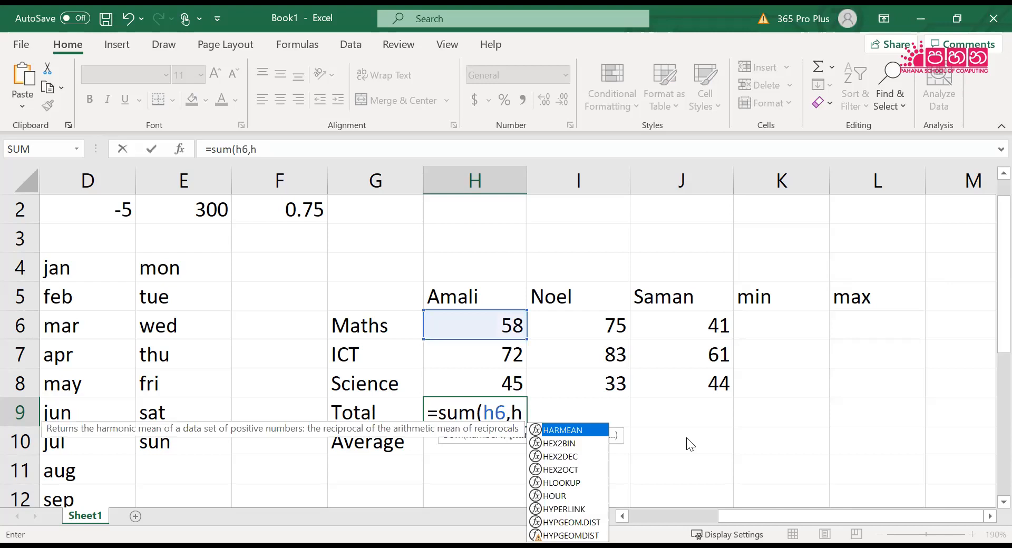
text(7,h8)
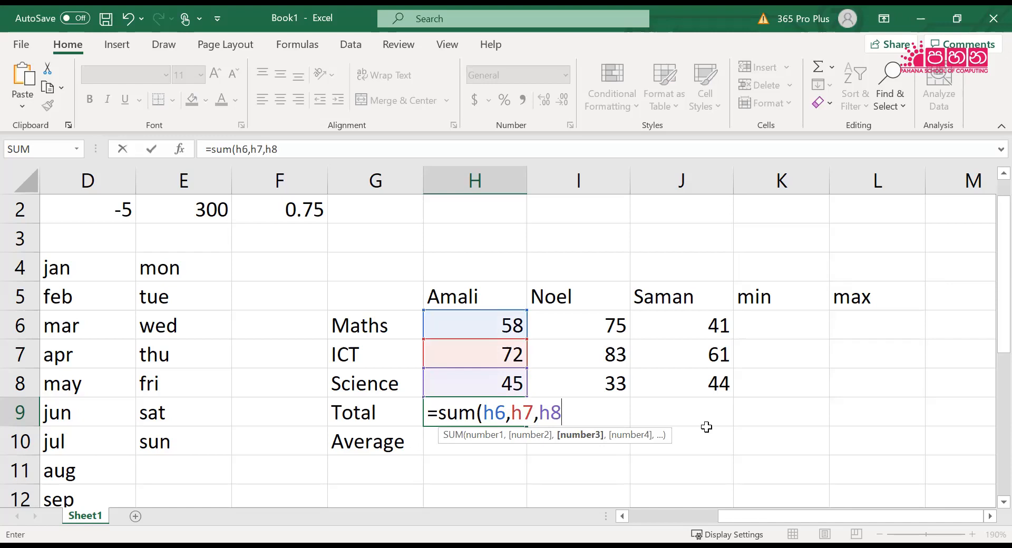
Replace the separate arguments with a range so that H9 holds =SUM(H6:H8), and confirm the formula
key(BackSpace)
key(BackSpace)
key(BackSpace)
key(BackSpace)
key(BackSpace)
key(BackSpace)
text(:)
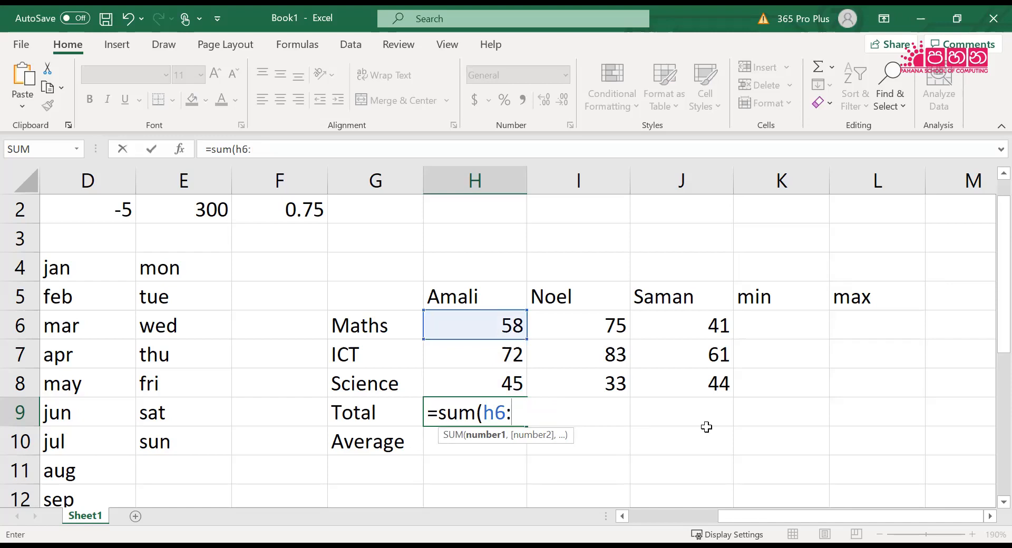
text(h)
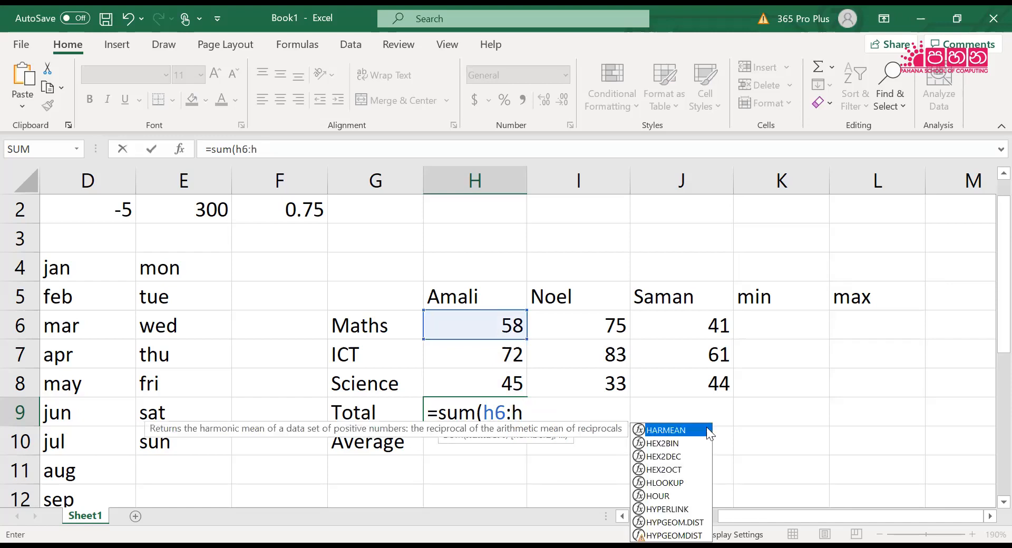
text(8))
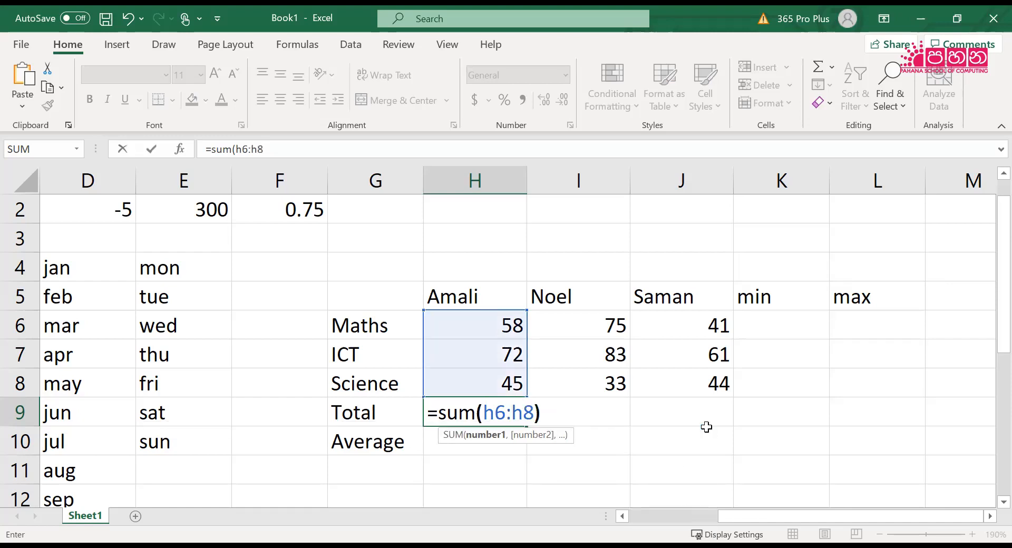
key(Return)
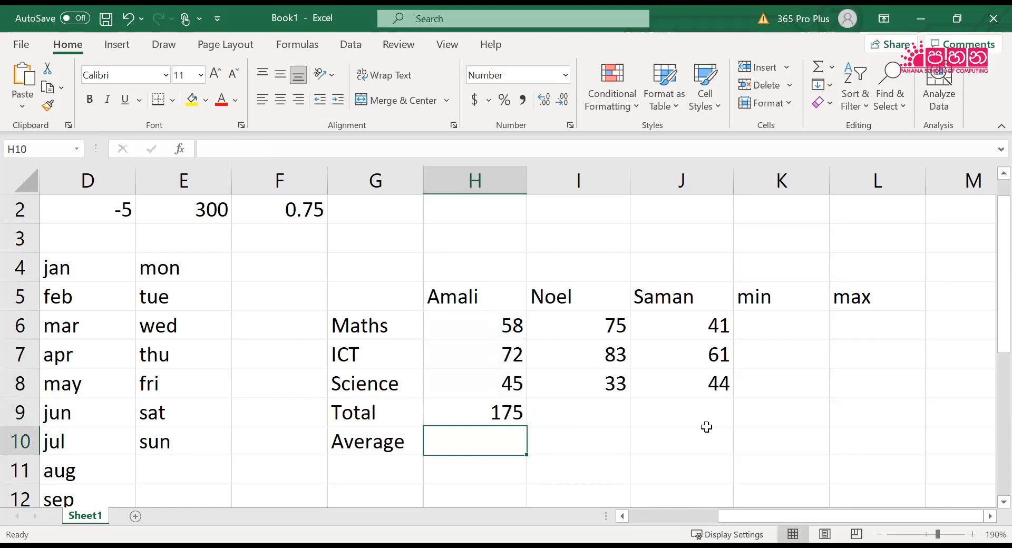
Enter the formula =SUM(I6:I8) in I9 to total the second student's marks
key(Up)
key(Right)
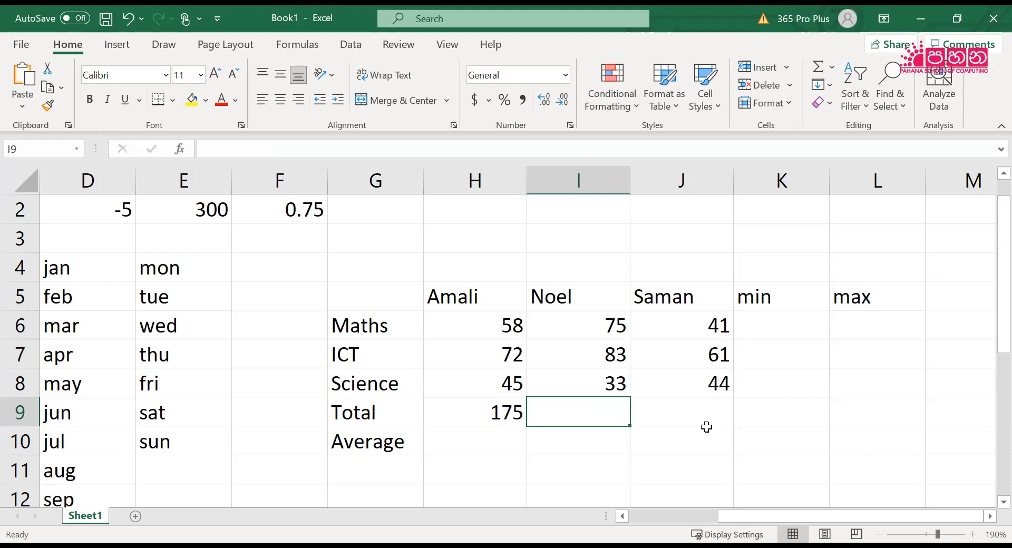
text(=)
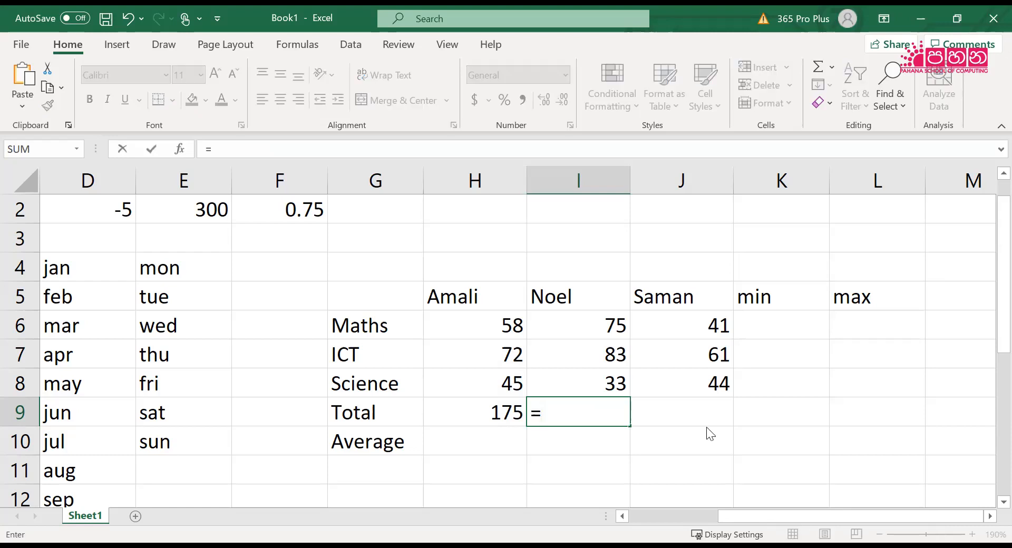
text(sum)
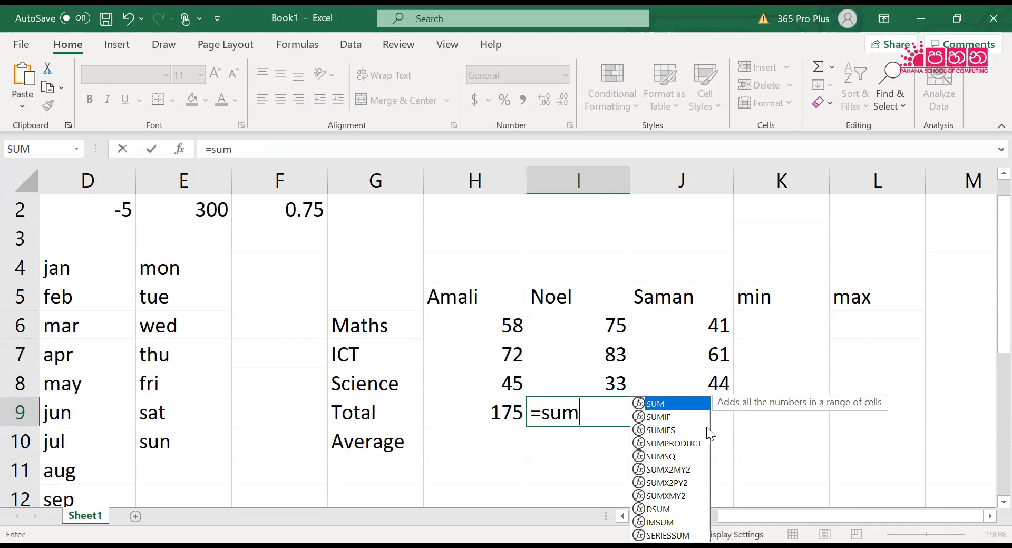
text(9)
key(BackSpace)
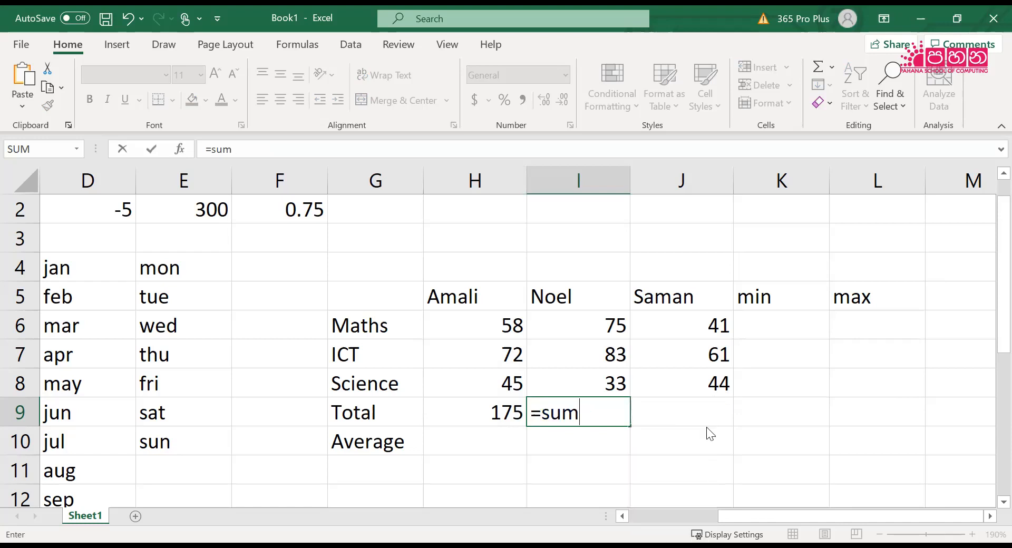
text(())
key(Return)
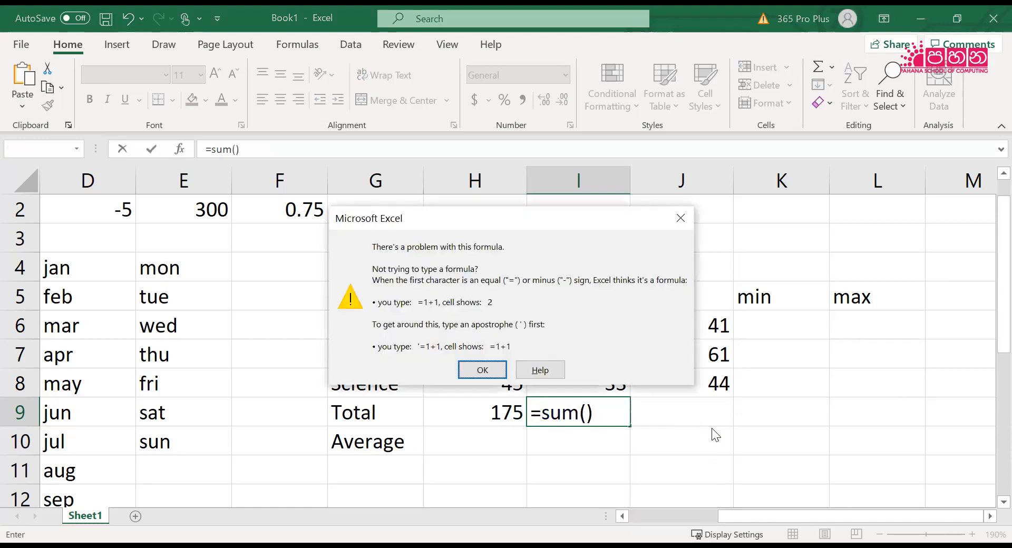
click(490, 368)
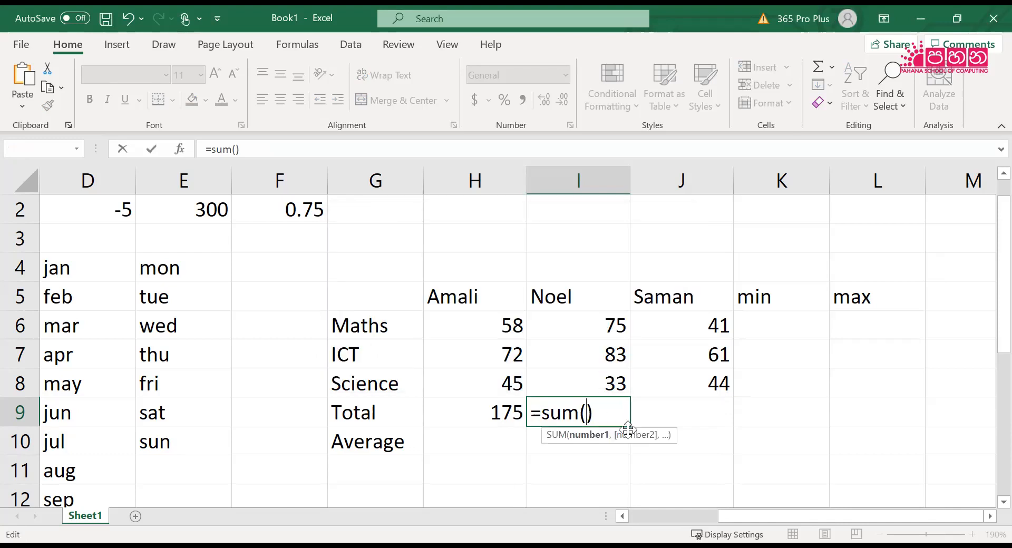
text(i6)
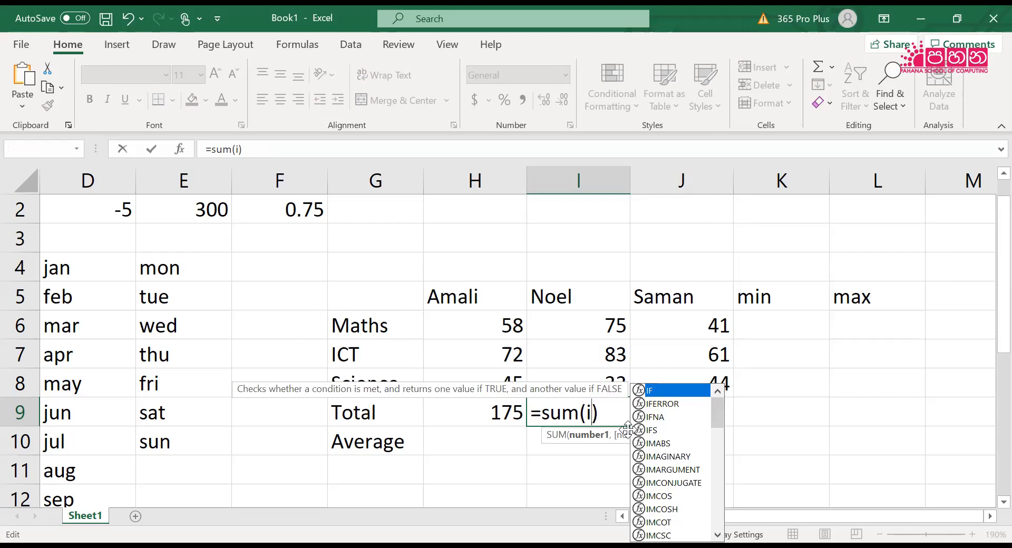
text(:)
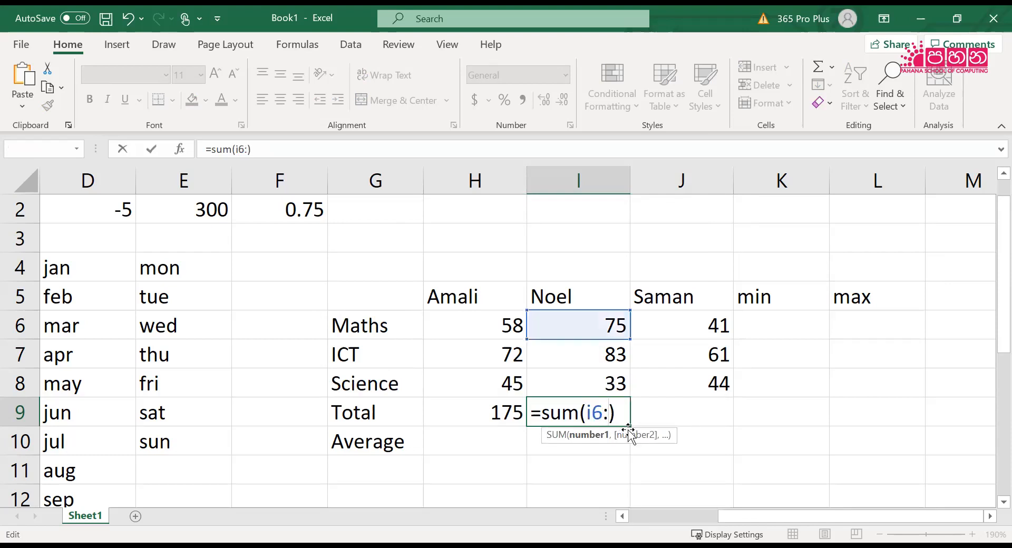
text(i8)
key(Return)
Total the third student's marks in J9 with the formula =SUM(J6:J8)
key(Up)
key(Right)
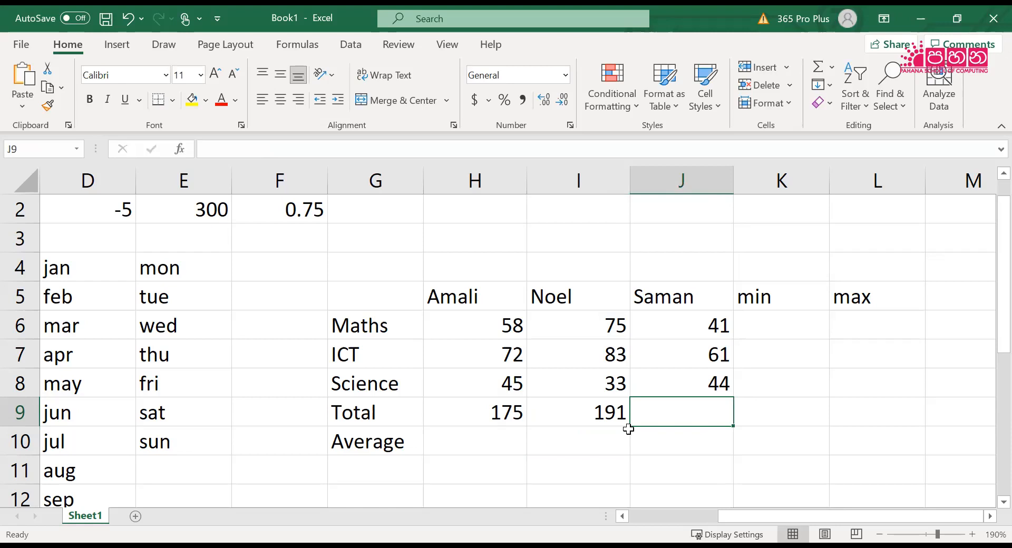
text(=)
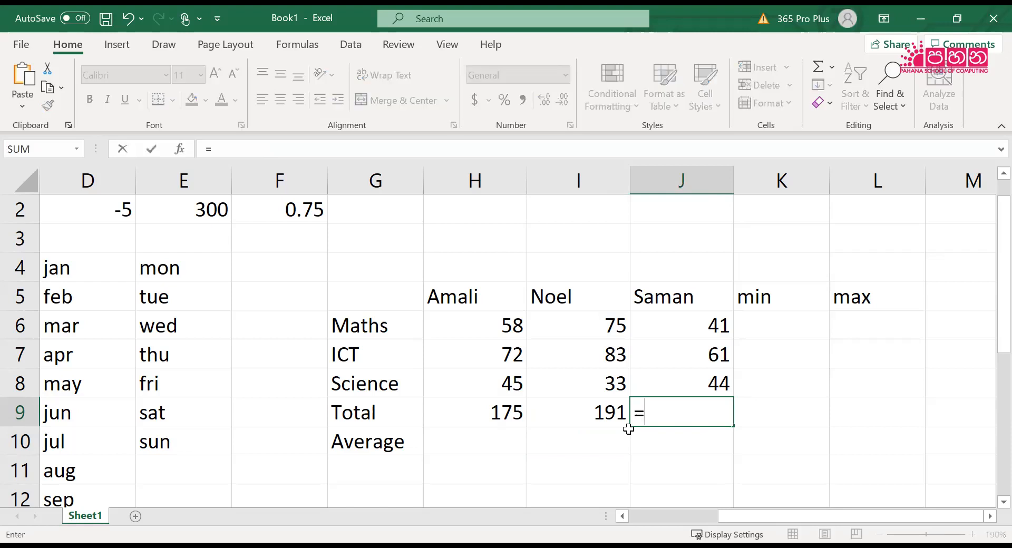
text(sum()
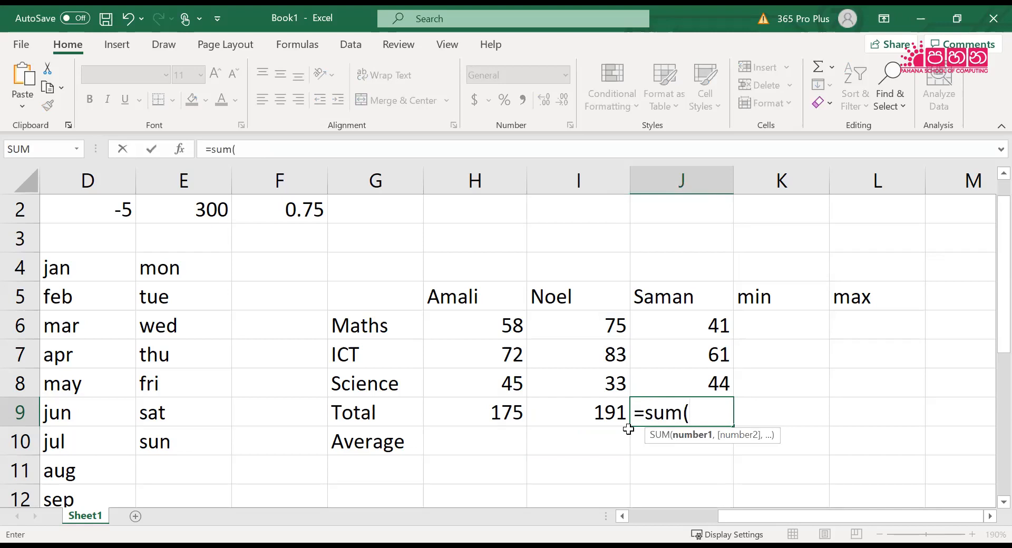
text(j6)
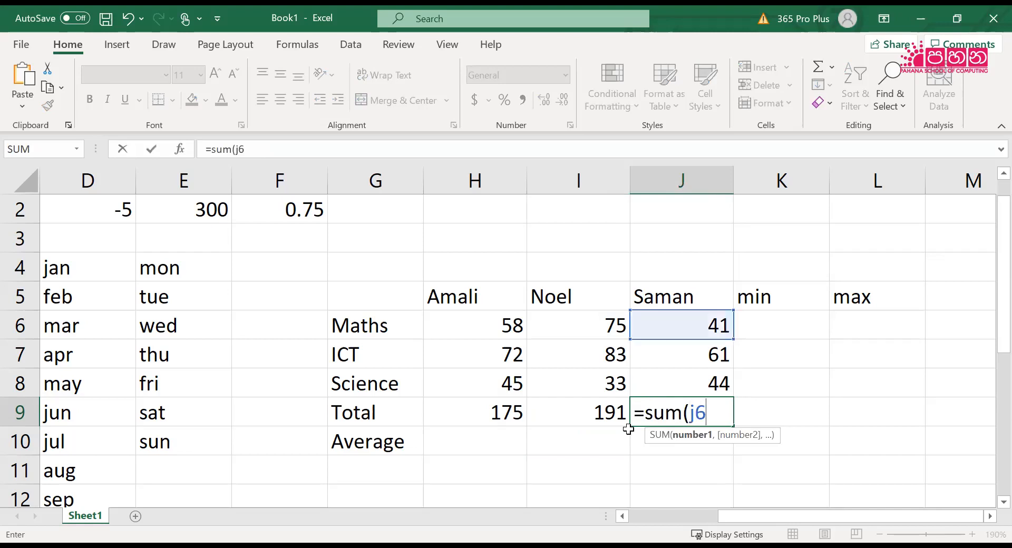
text(:j8))
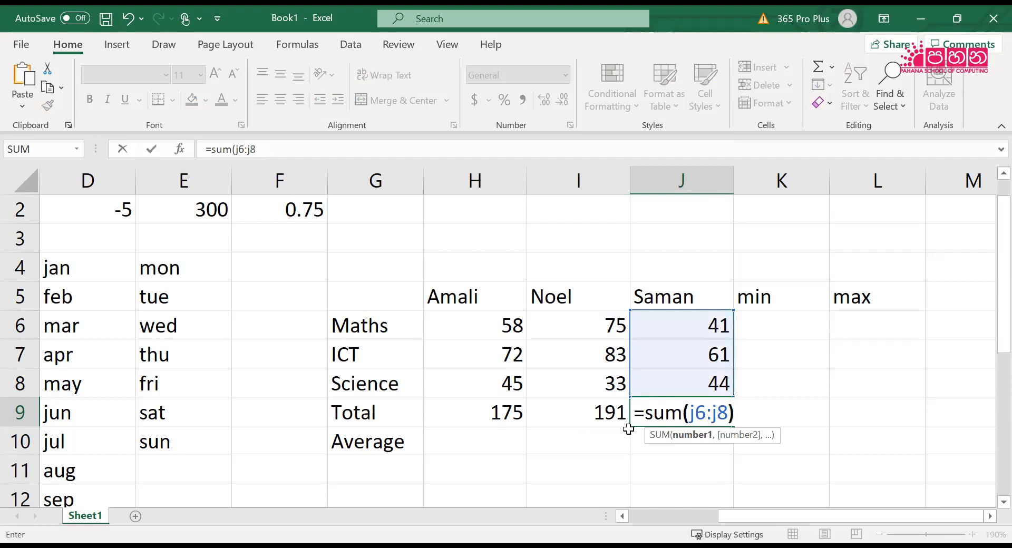
key(Return)
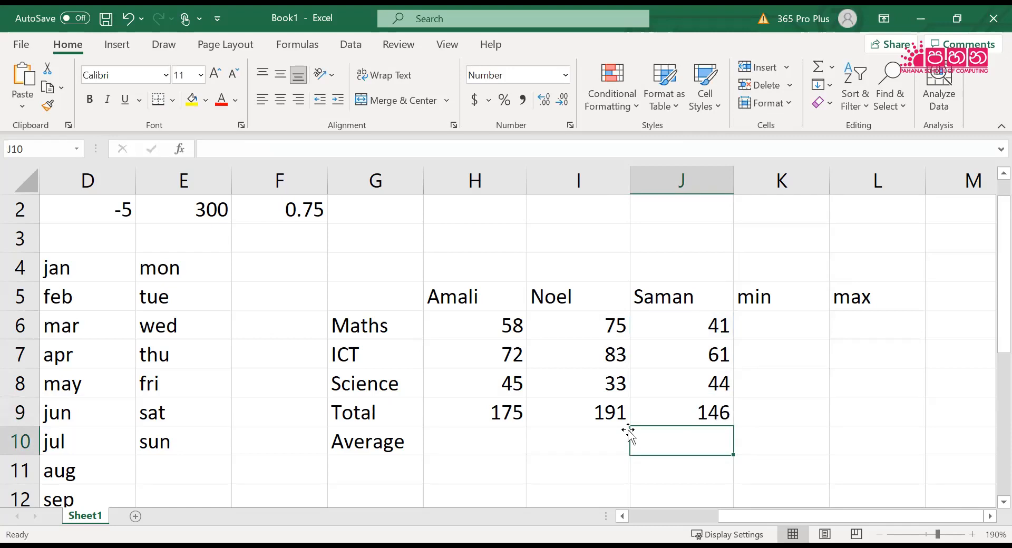
Enter the formula =AVERAGE(H6:H8) in H10 to average the first student's three subject marks
key(Left)
key(Left)
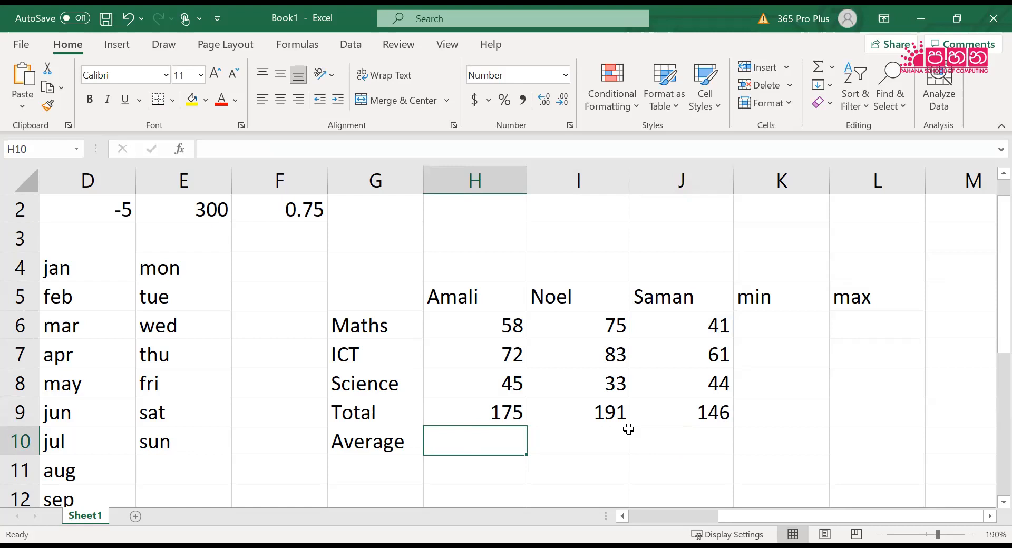
text(=)
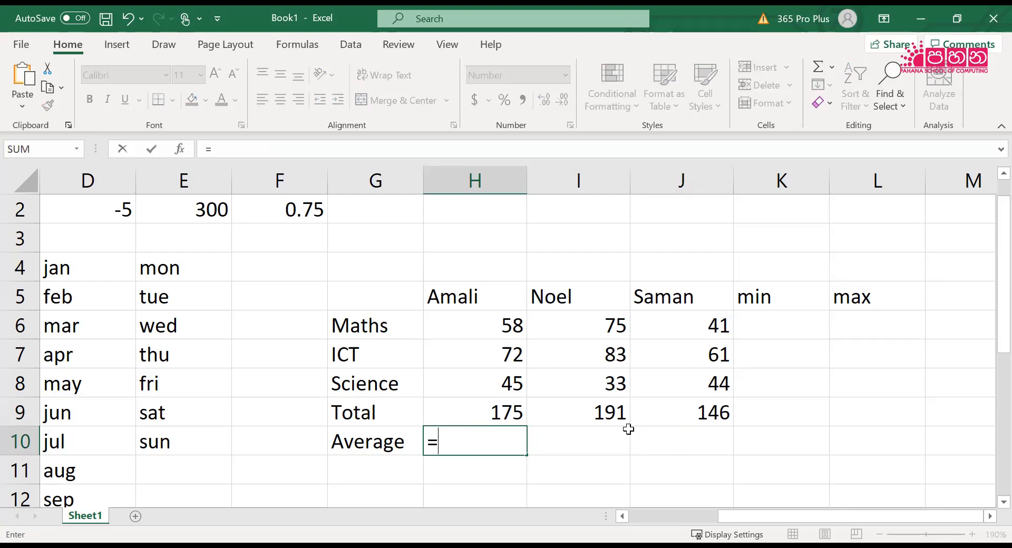
text(average()
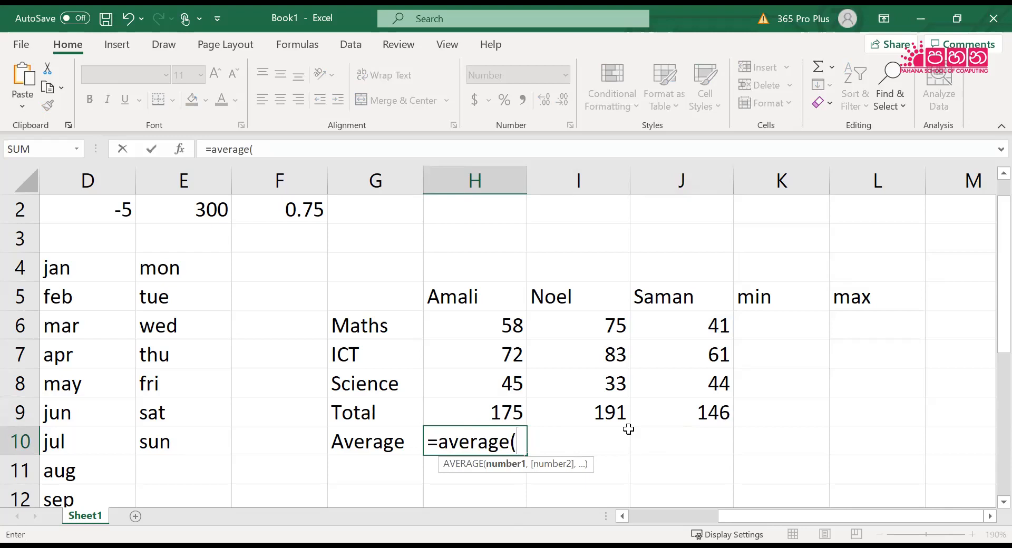
text(h)
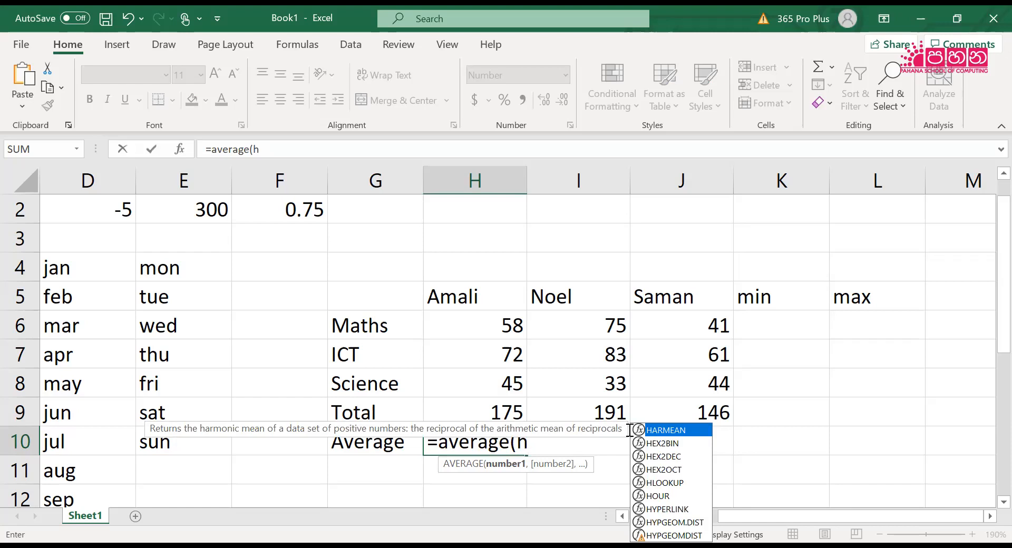
key(BackSpace)
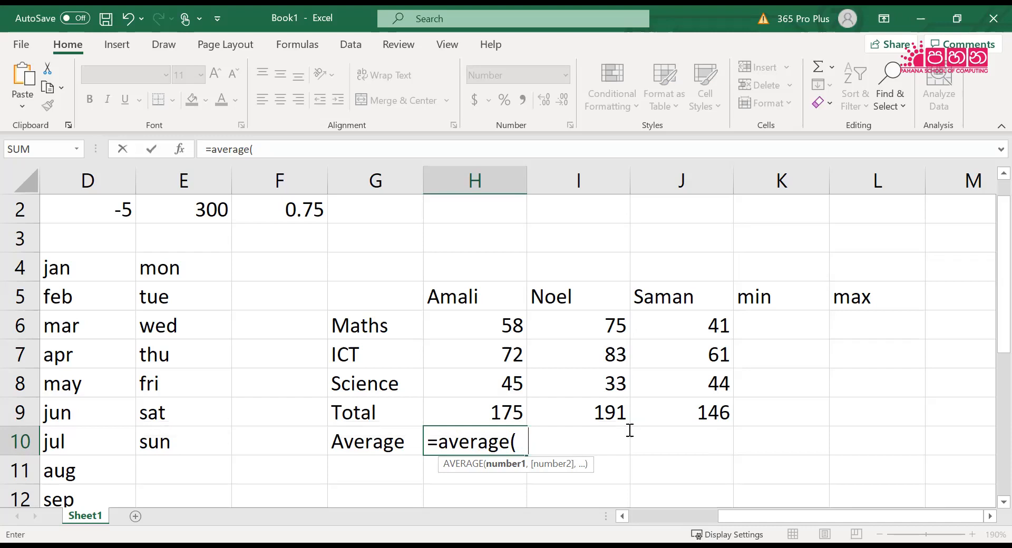
text(h6:)
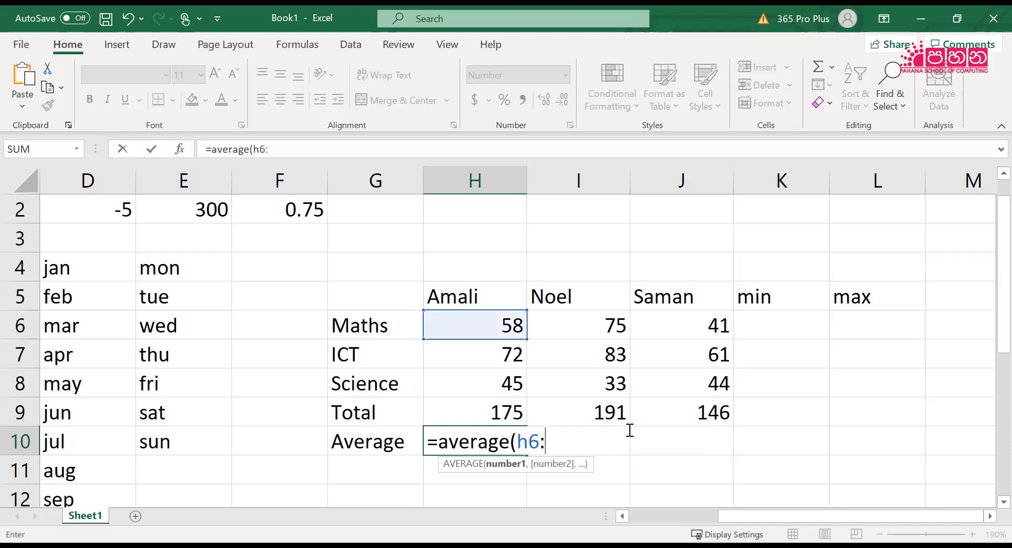
text(h8))
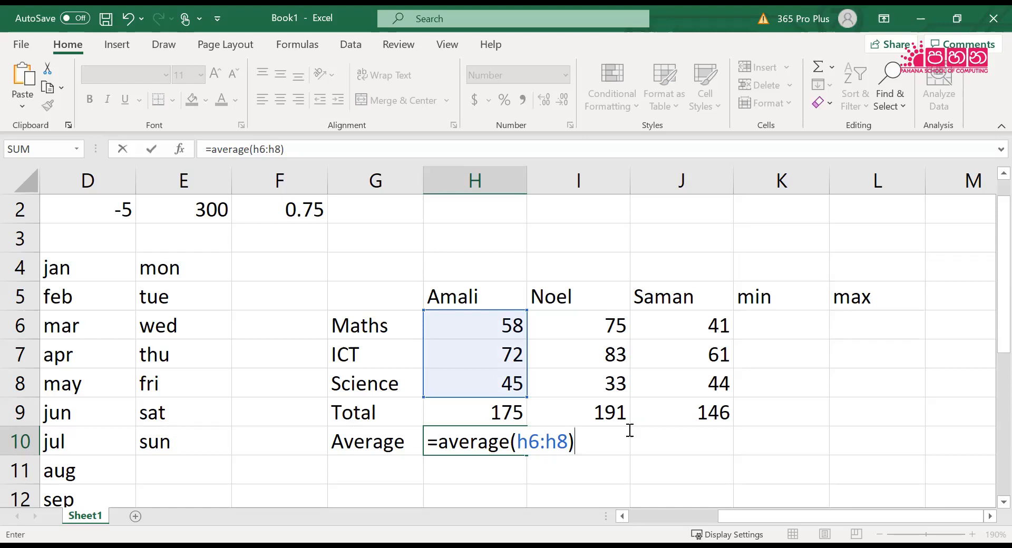
key(Return)
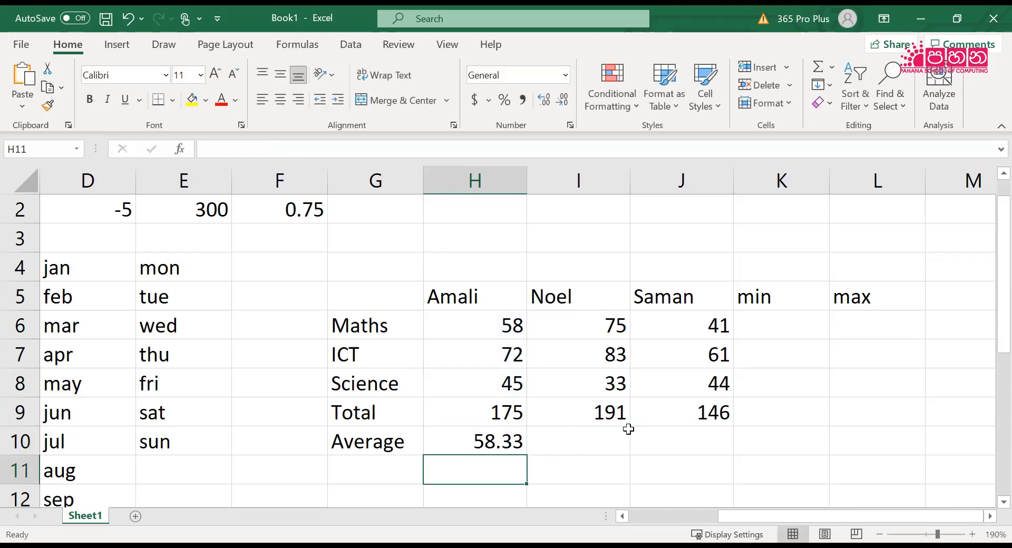
Calculate the second student's average mark in I10 with the formula =AVERAGE(I6:I8)
key(Right)
key(Up)
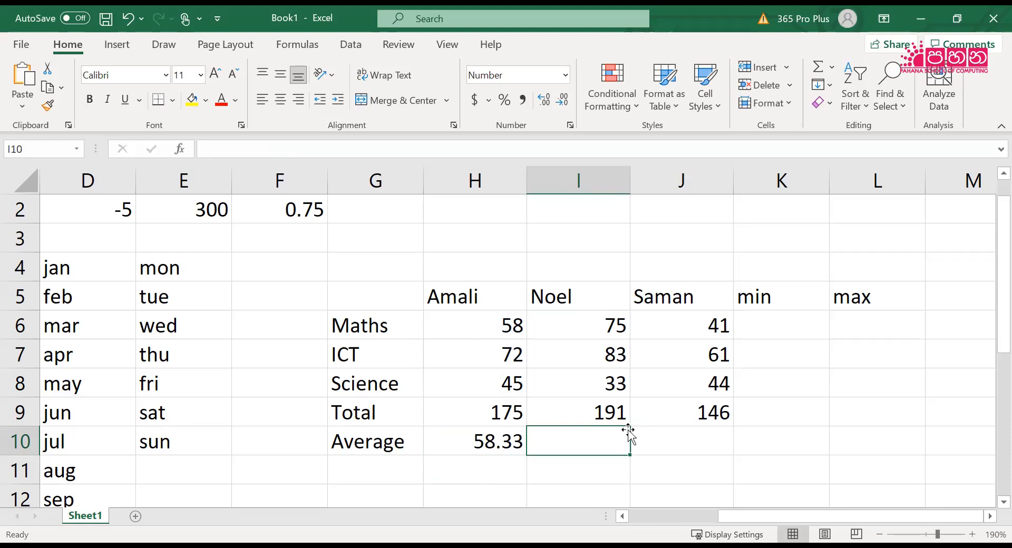
text(=)
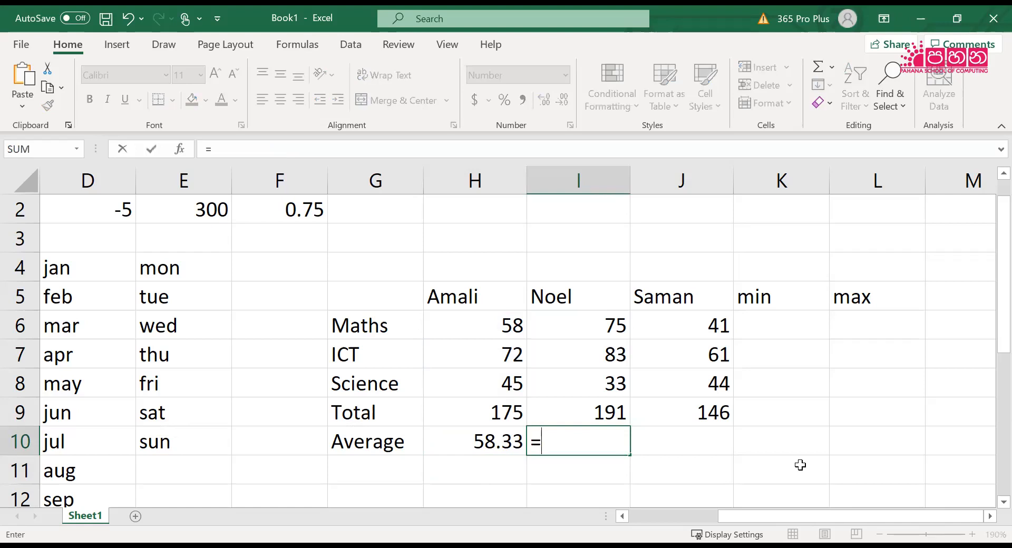
text(ave)
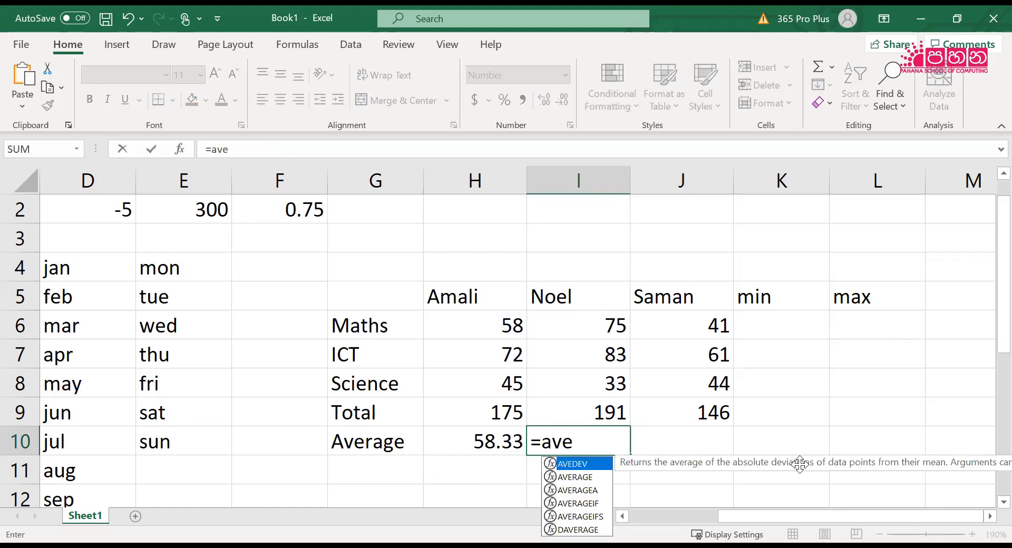
text(rage(i)
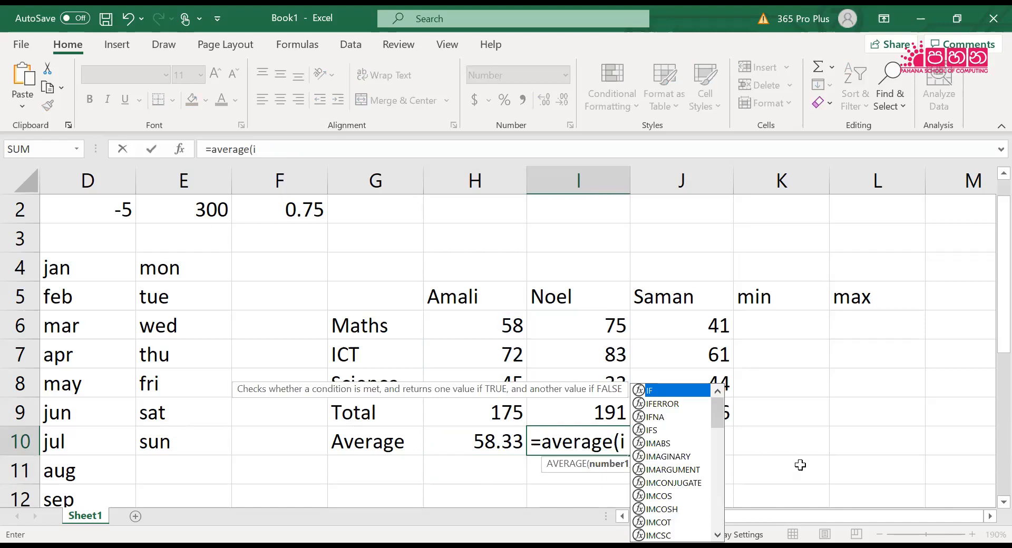
text(6:i8))
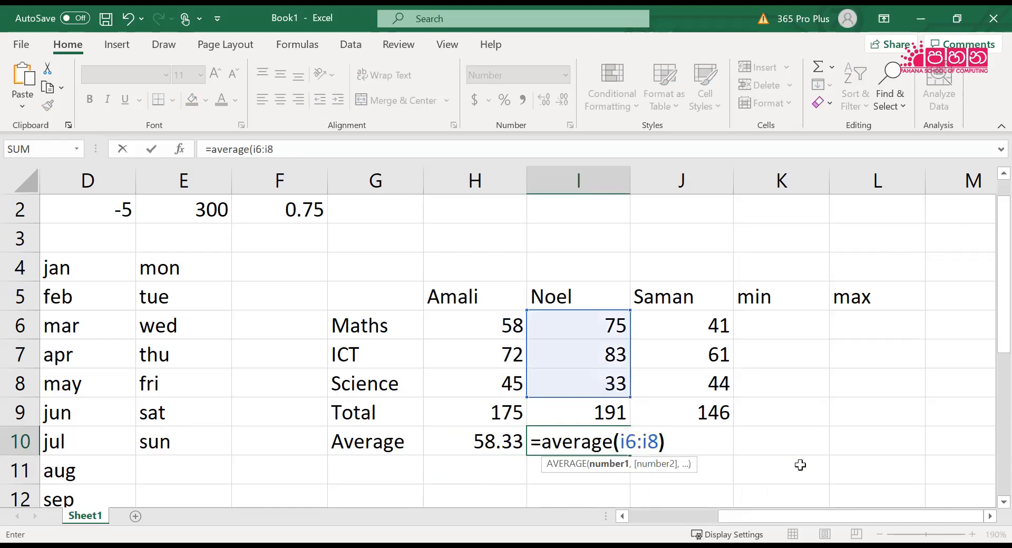
key(Return)
Fill J10 with the formula =AVERAGE(J6:J8) for the third student's average mark
key(Up)
key(Right)
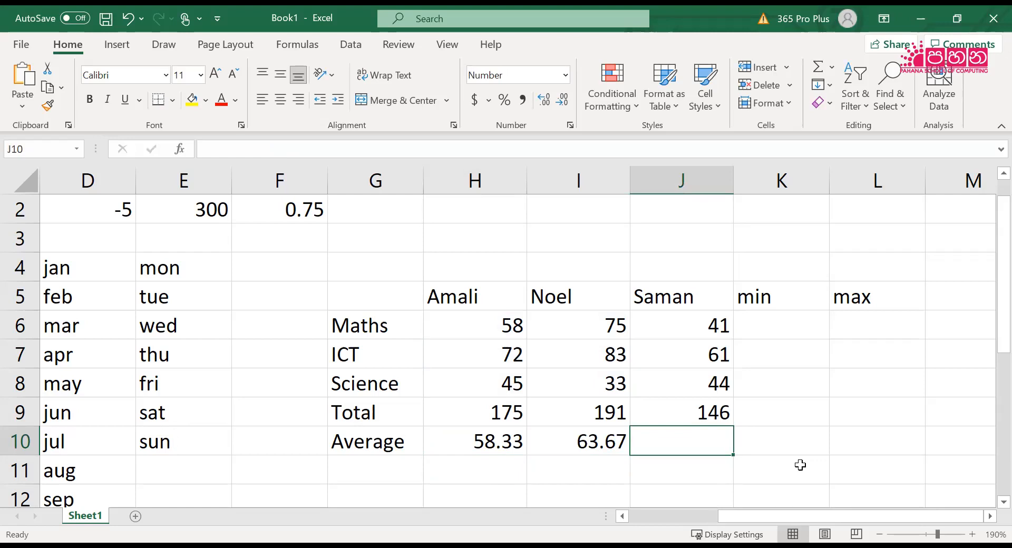
text(=)
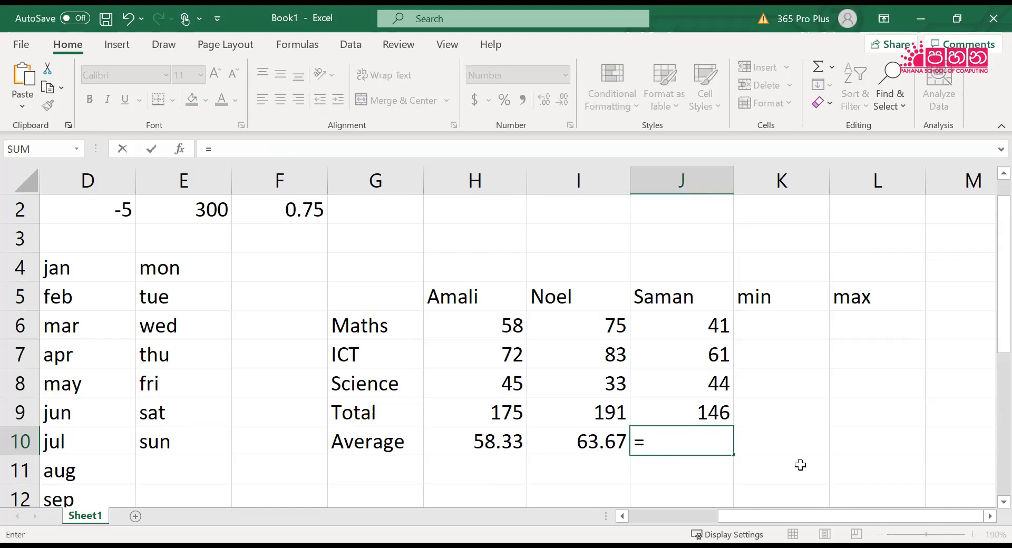
text(average(j)
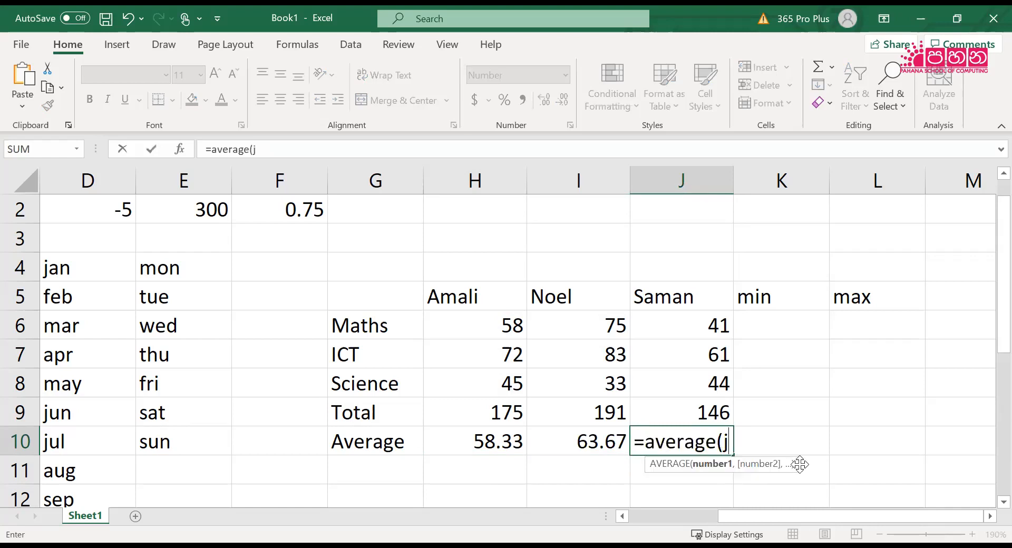
text(6:)
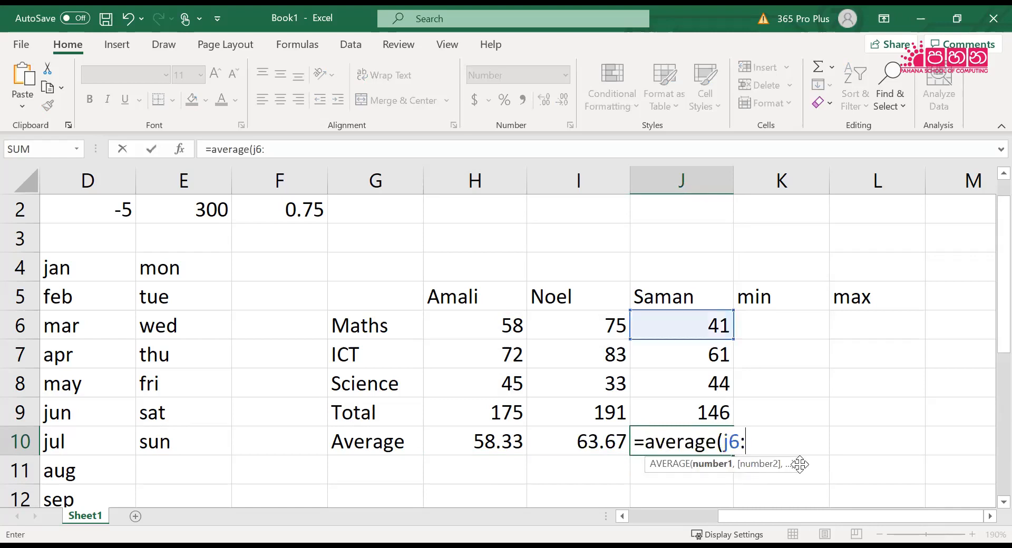
text(j8))
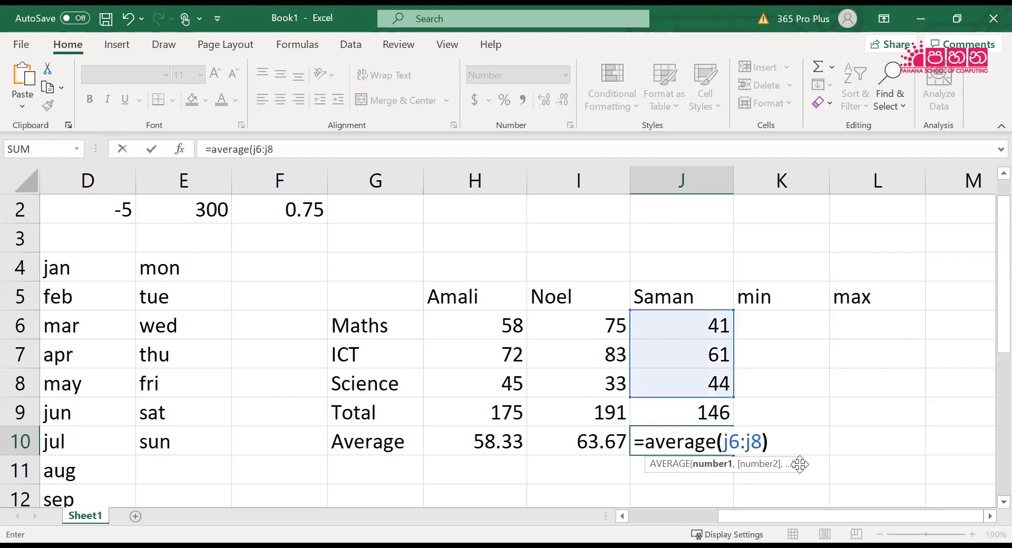
key(Return)
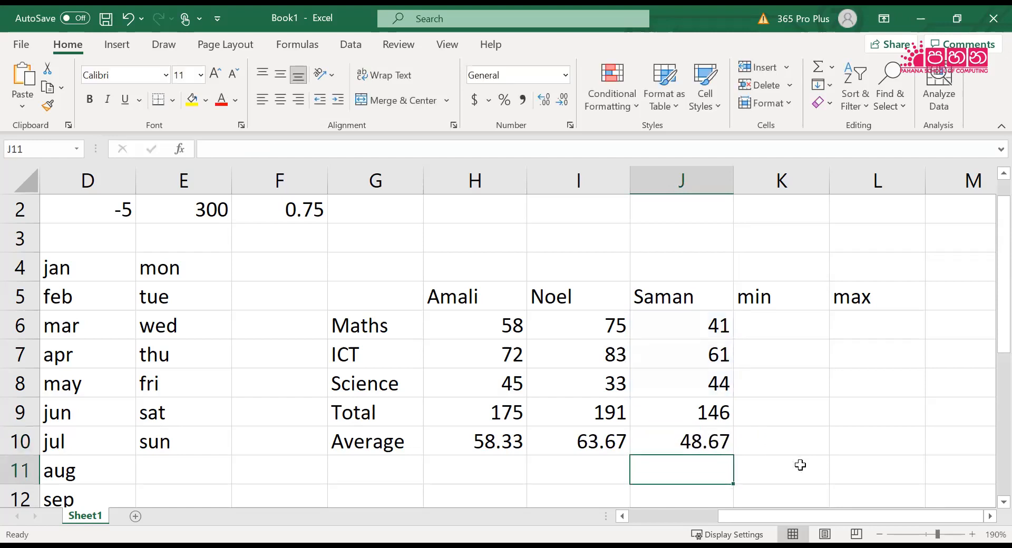
Review the three students' Maths marks across H6:J6 to compare the lowest and highest values
key(Right)
key(Up)
key(Up)
key(Up)
key(Up)
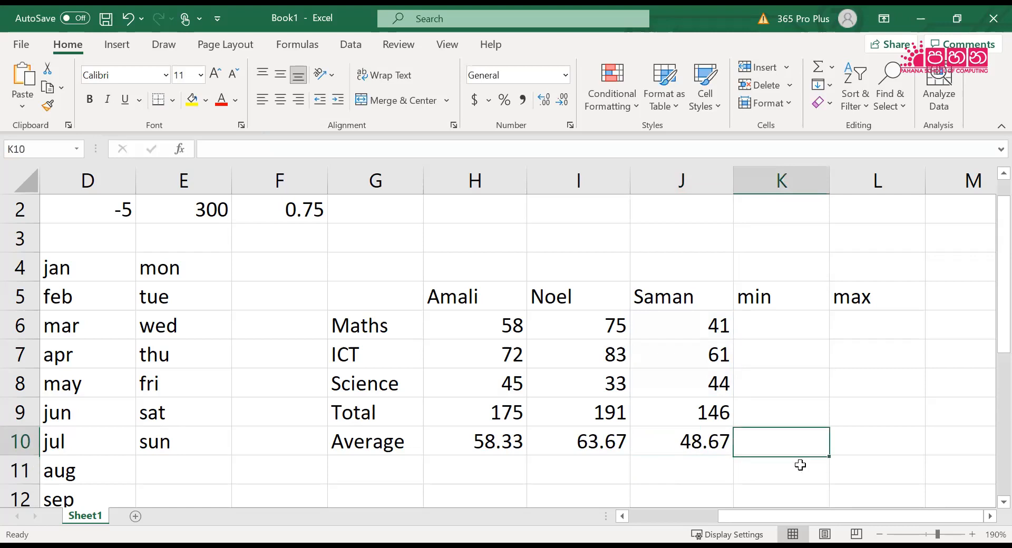
key(Up)
key(Left)
key(Left)
key(Left)
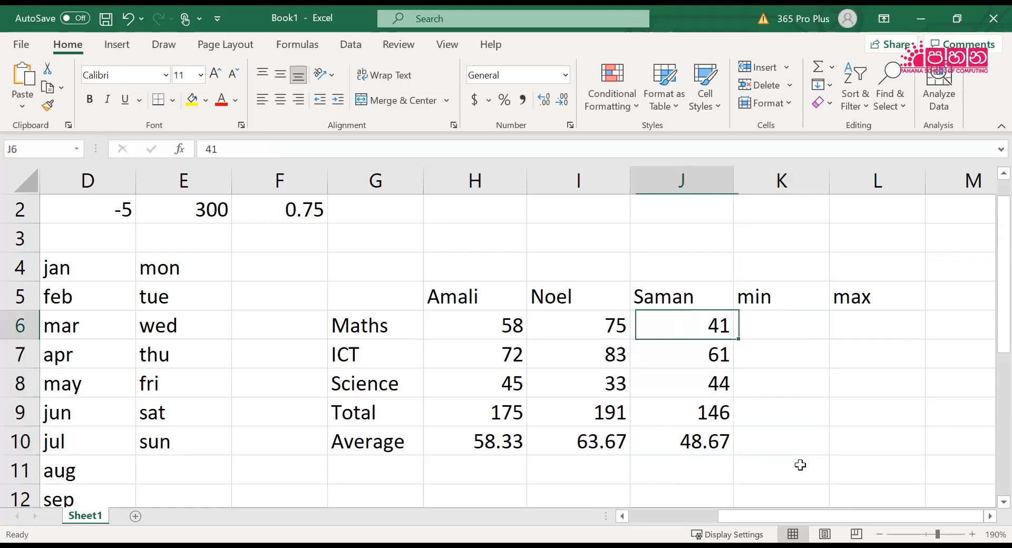
key(Right)
key(Right)
key(Left)
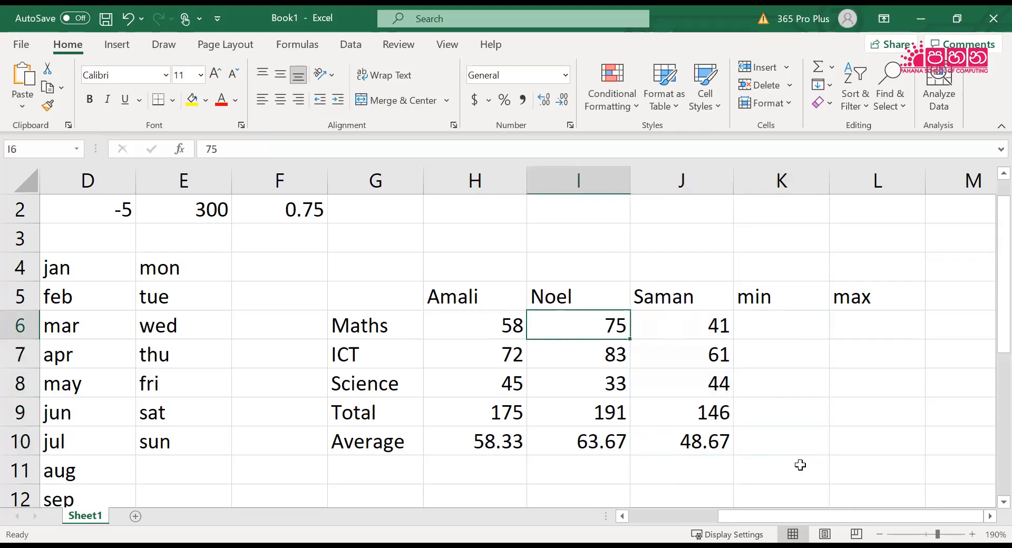
key(Left)
key(Right)
key(Right)
key(Right)
key(Left)
Enter the formula =MIN(H6:J6) in K6 to find the lowest Maths mark
key(Right)
key(Left)
key(Left)
key(Left)
key(Right)
key(Right)
key(Right)
key(Left)
key(Left)
key(Left)
key(Right)
key(Right)
key(Right)
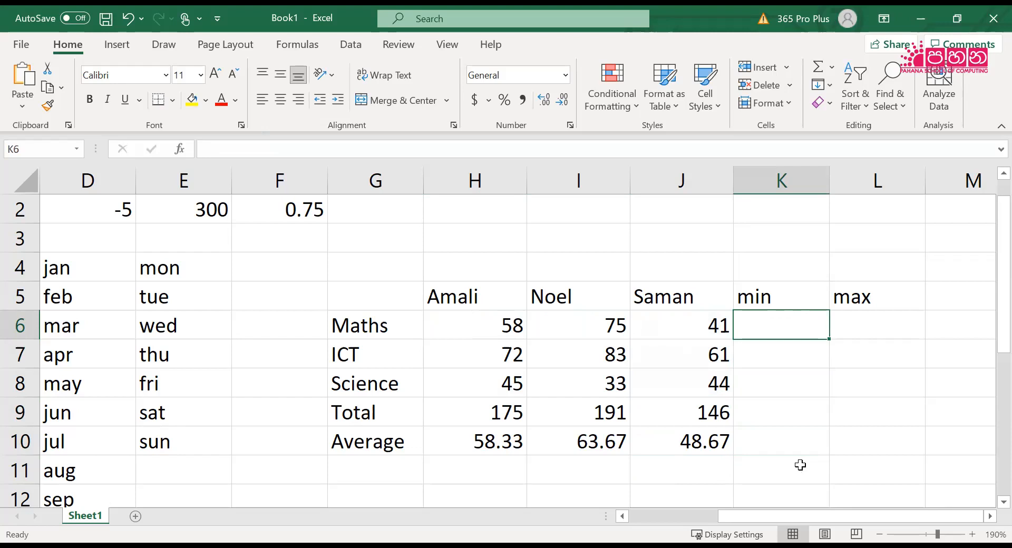
text(=)
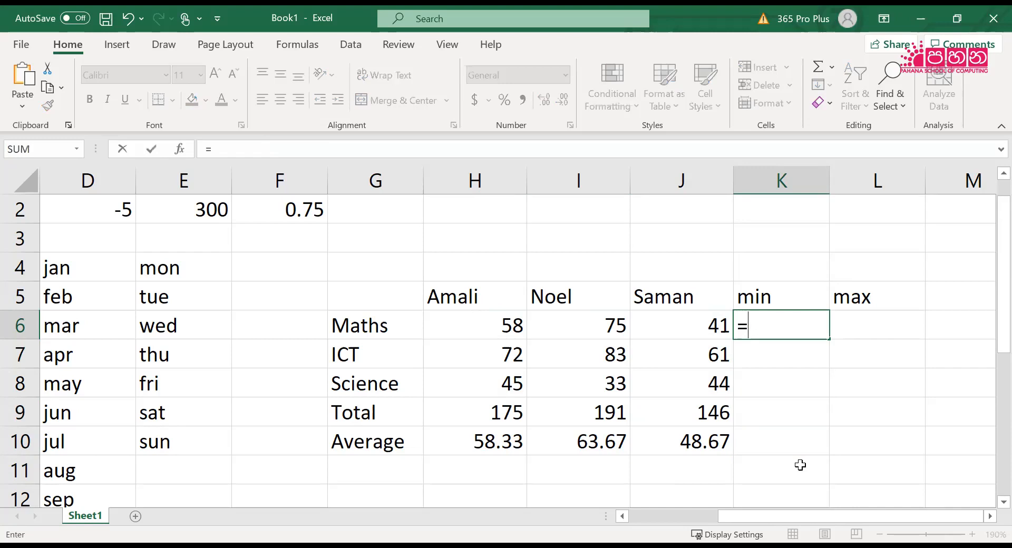
text(min(h6:j)
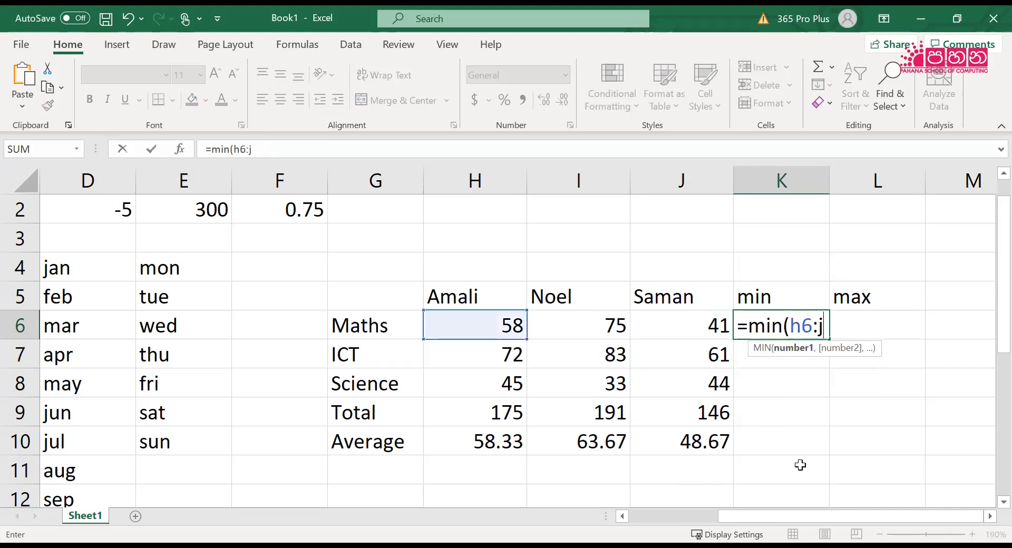
text(6))
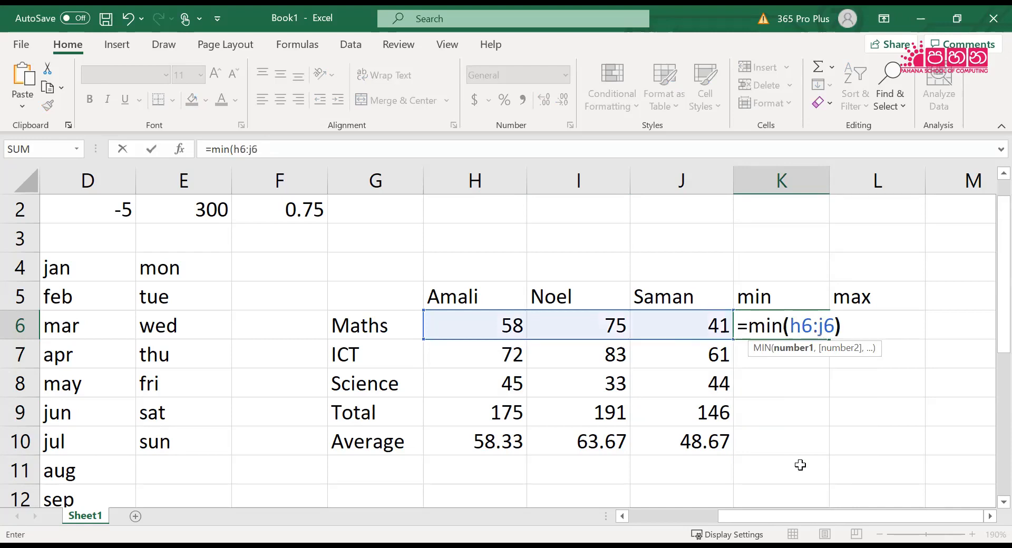
key(Return)
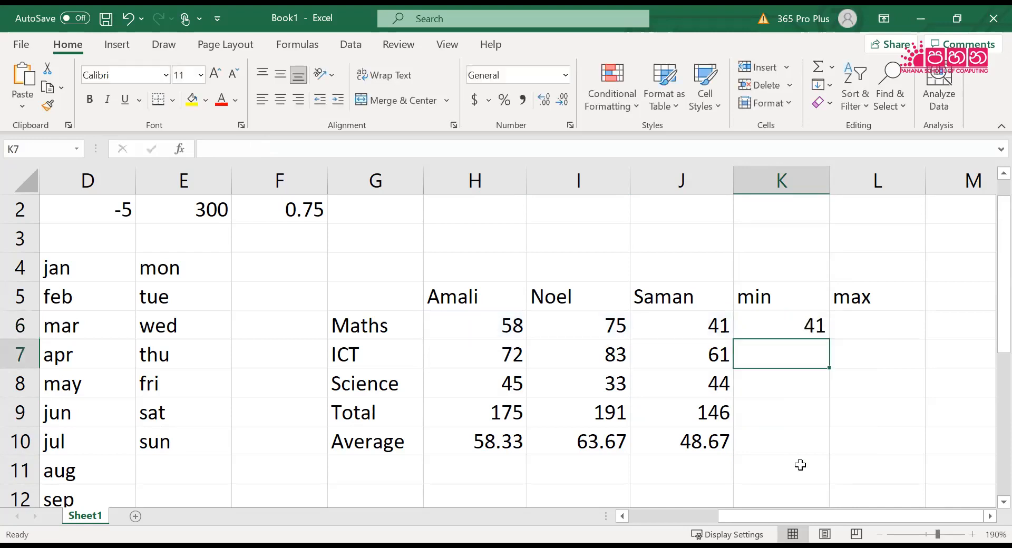
Find the highest Maths mark in L6 with the formula =MAX(H6:J6)
key(Up)
key(Right)
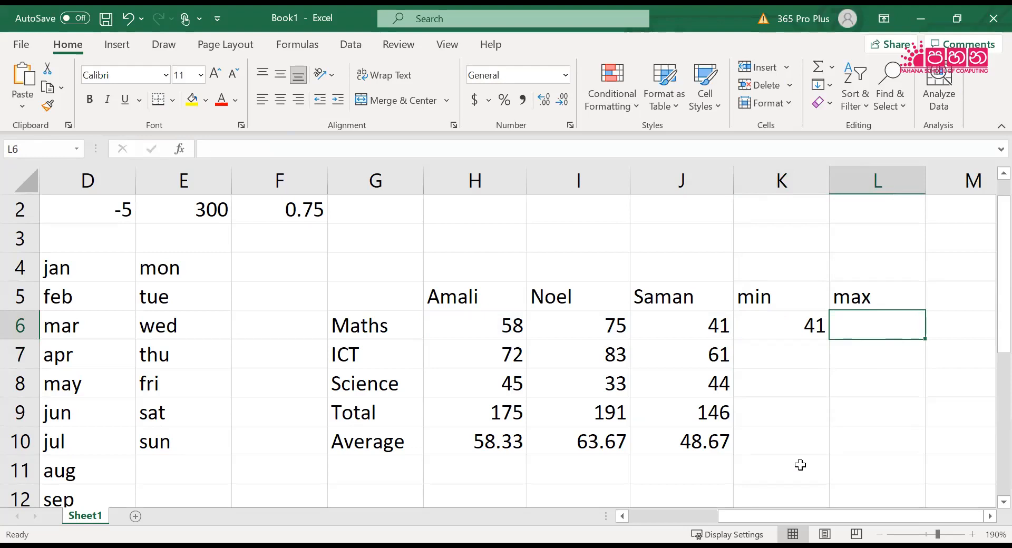
text(=)
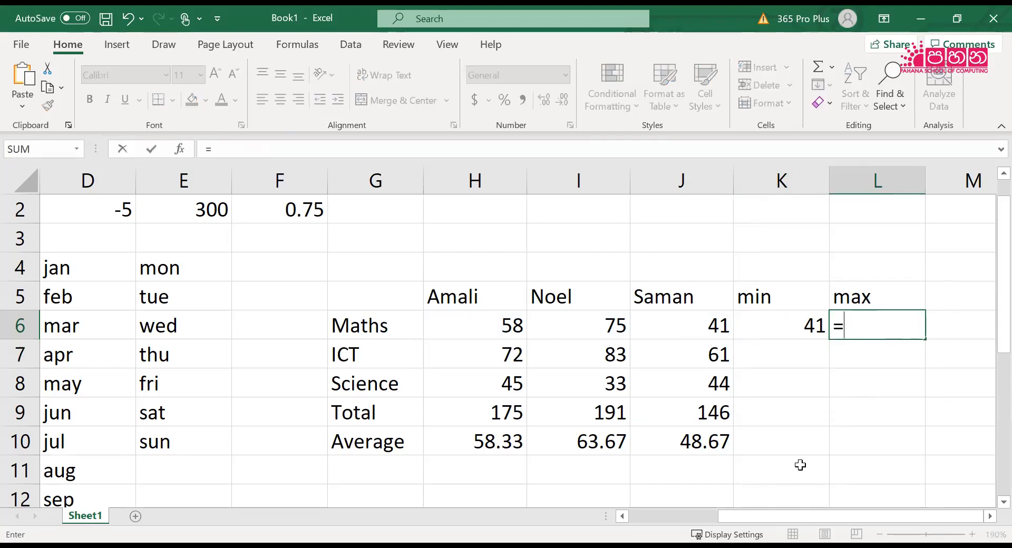
text(max(h6:j)
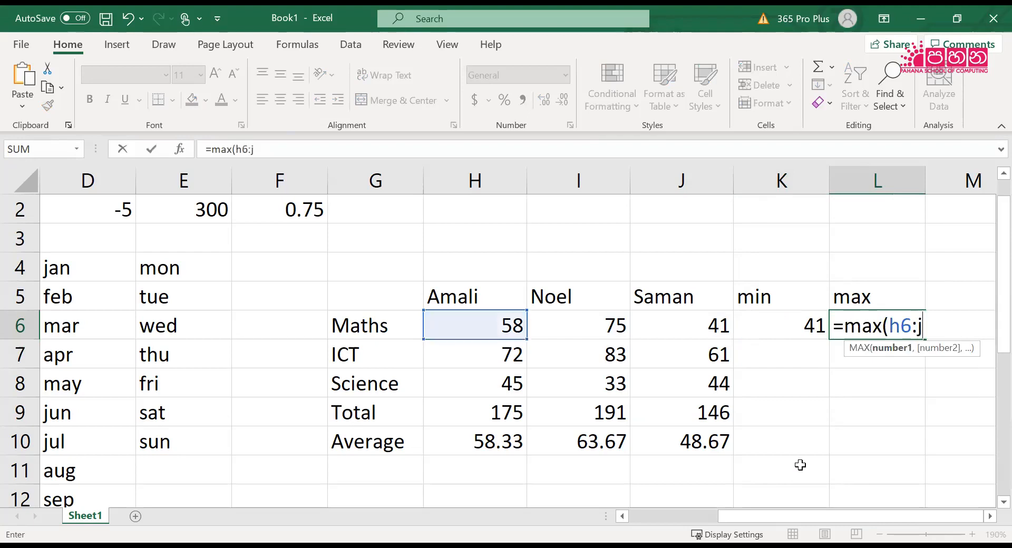
text(6))
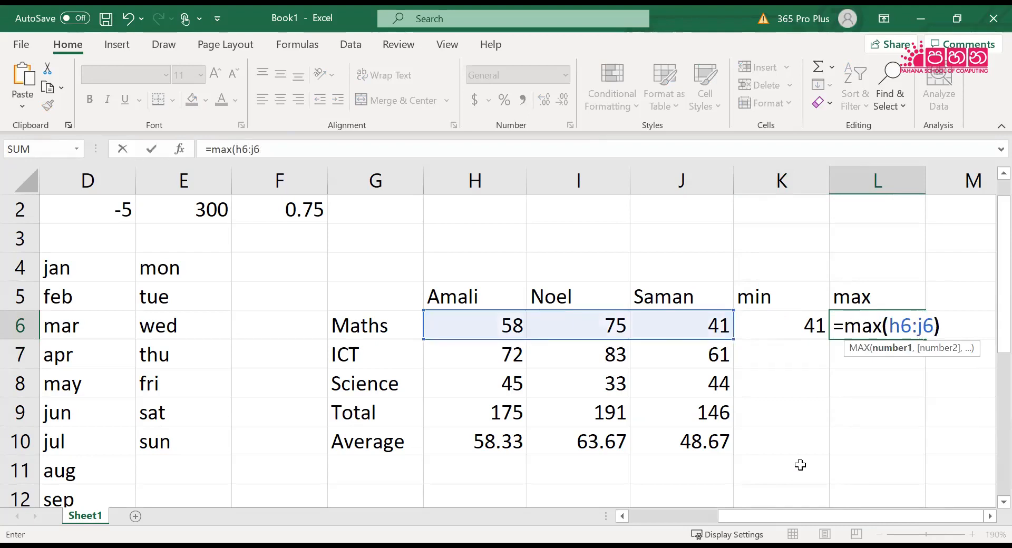
key(Return)
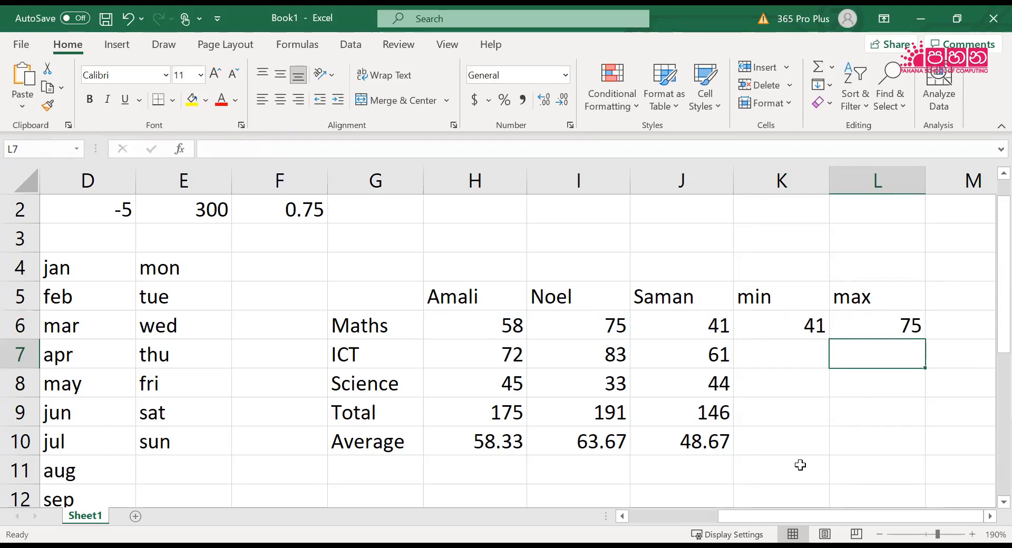
Calculate the lowest ICT mark in K7 with the formula =MIN(H7:J7)
key(Left)
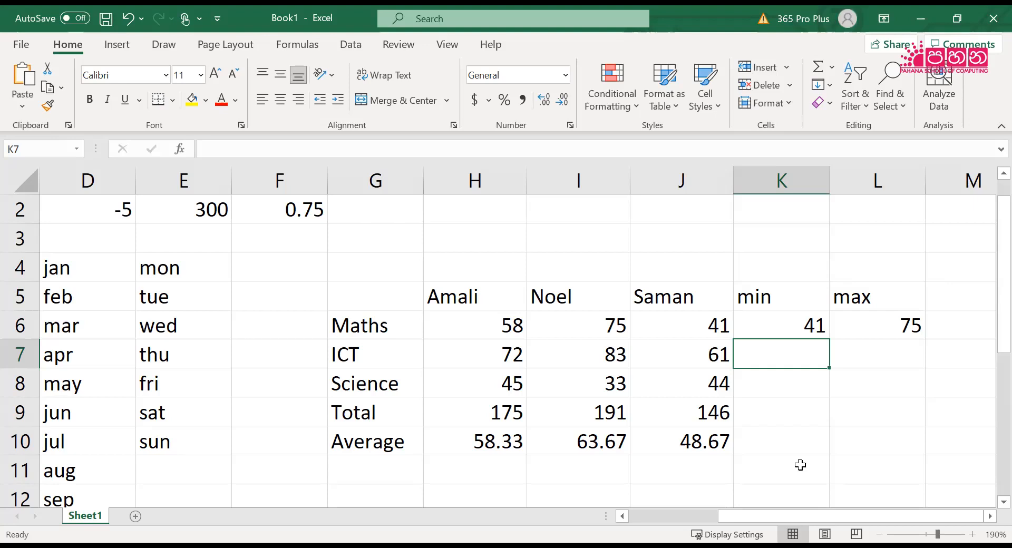
text(=)
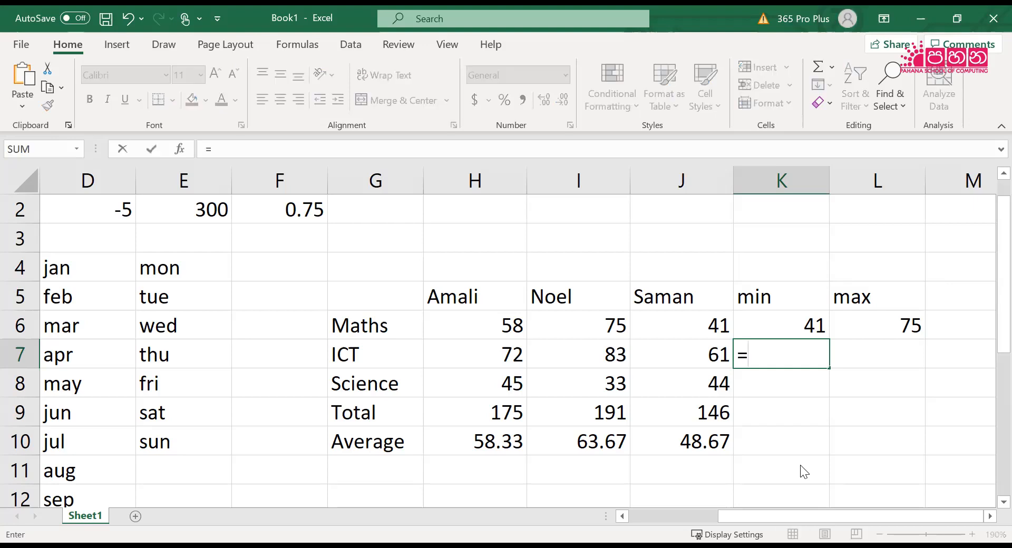
text(min()
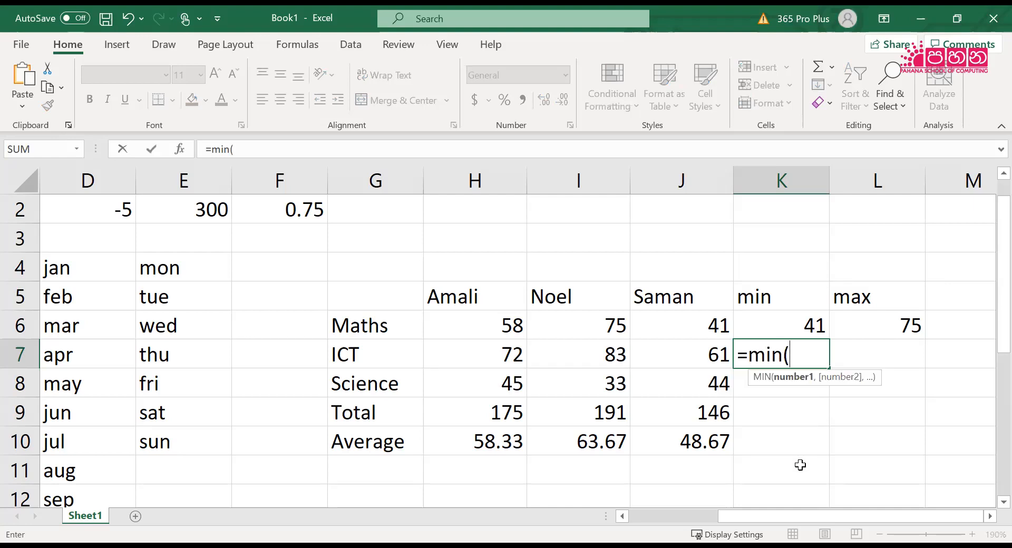
text(h)
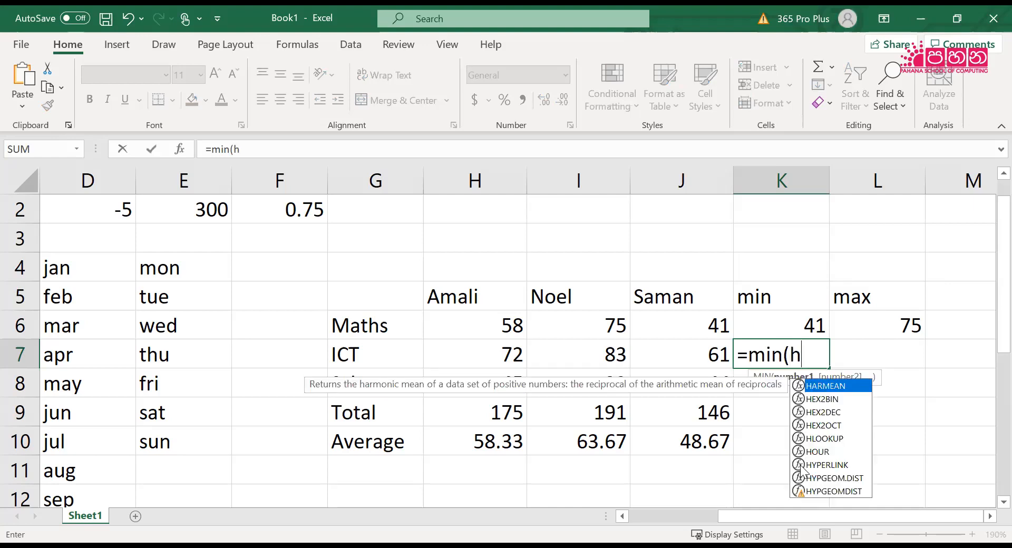
text(7:j7)
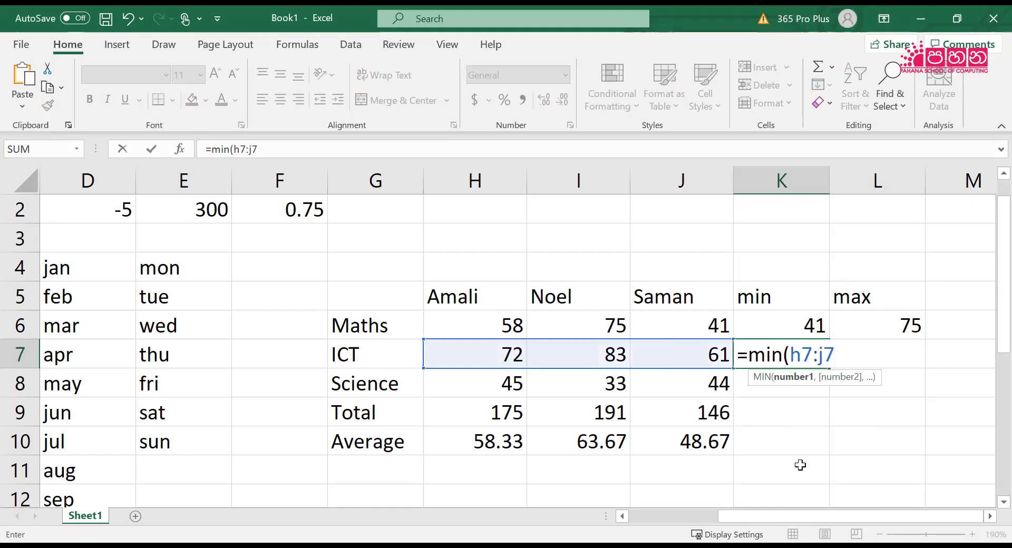
text())
key(Return)
key(Up)
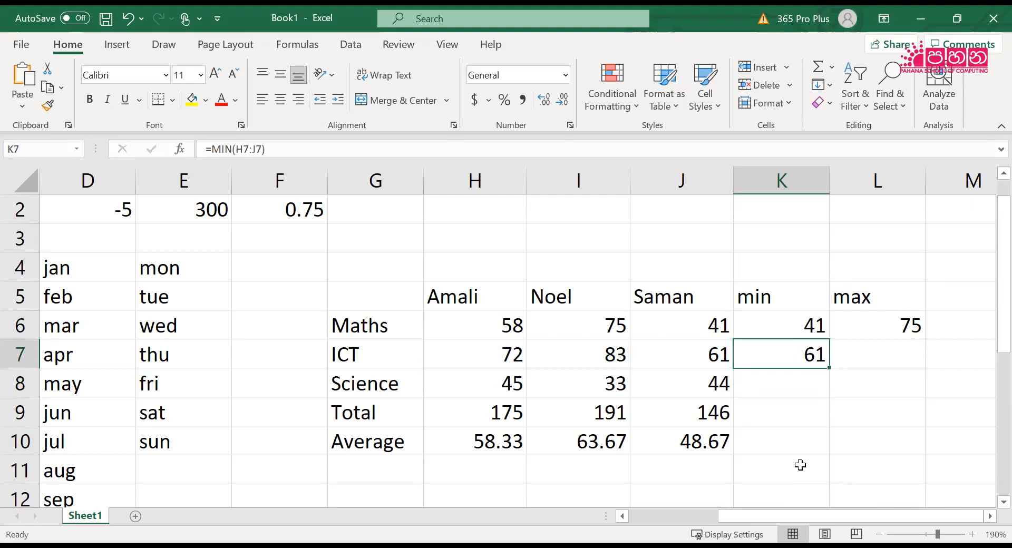
Fill the MIN formula from K7 down to K8 for the Science row and check the copied formula
key(Right)
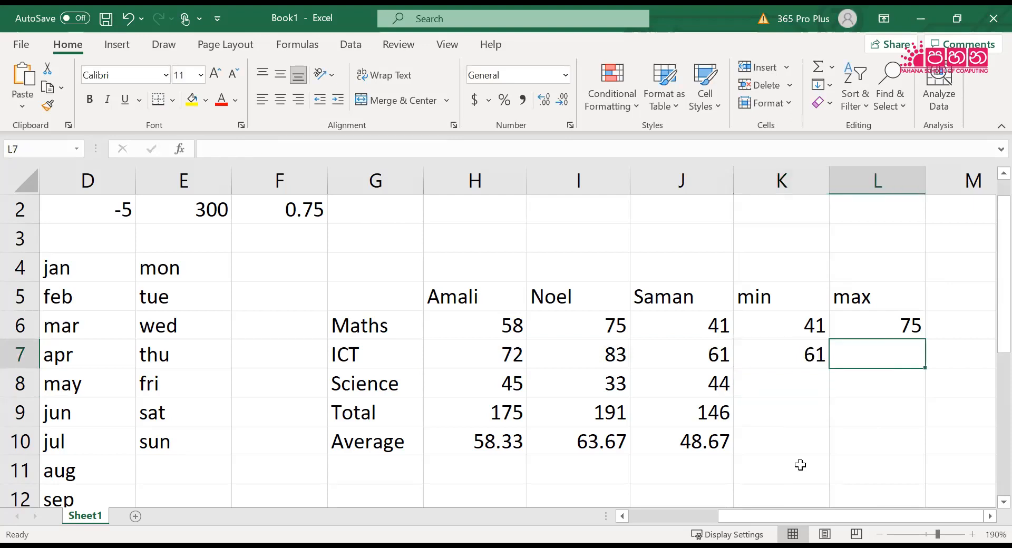
click(774, 351)
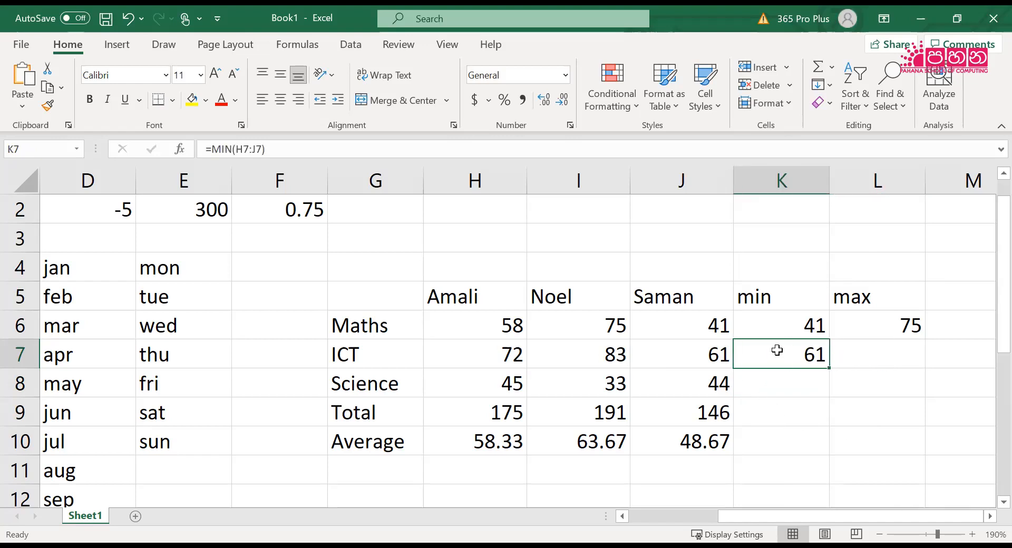
click(879, 328)
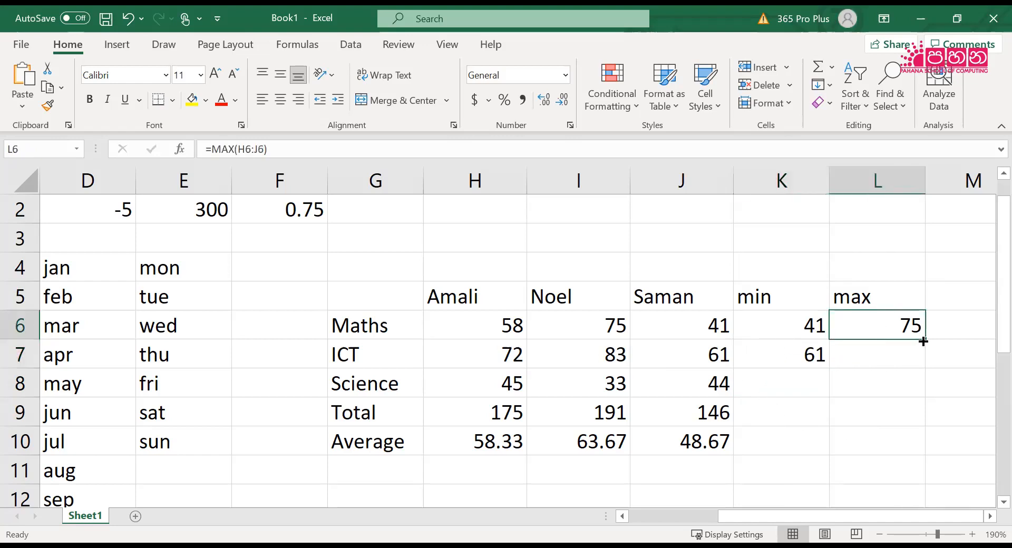
click(800, 364)
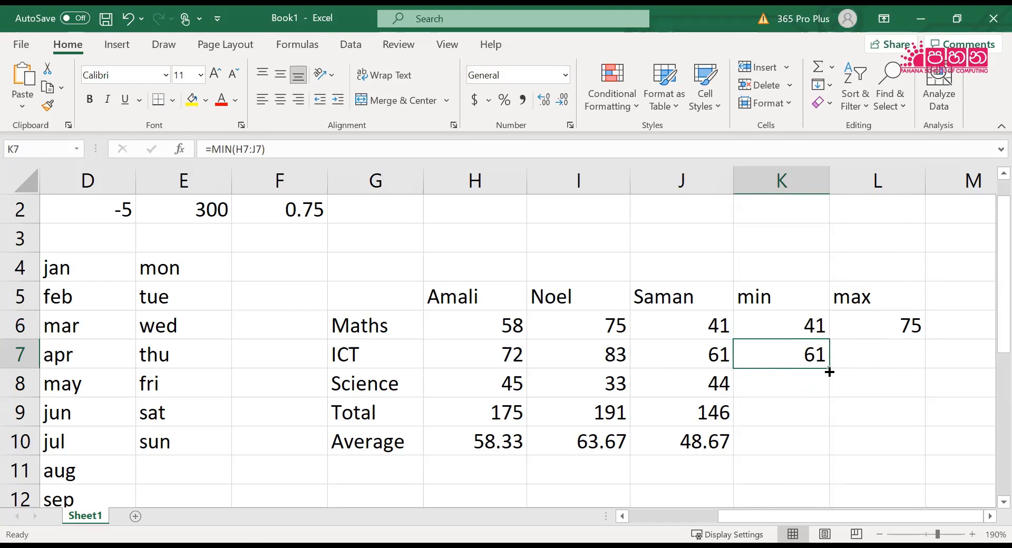
drag(829, 371, 827, 394)
click(816, 387)
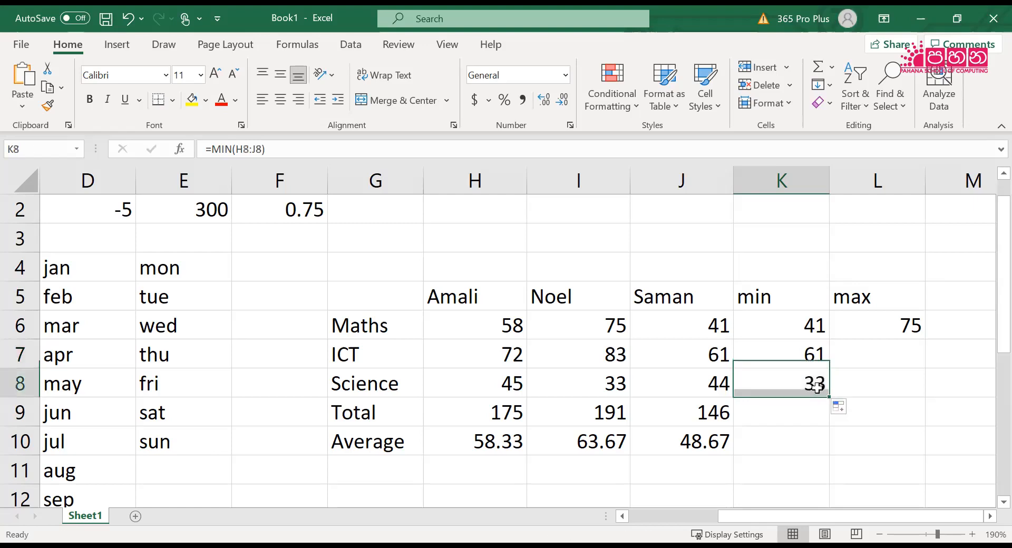
Copy the MAX formula from L6 down through L8 for ICT and Science, then check the formulas in K6 and L6
click(871, 324)
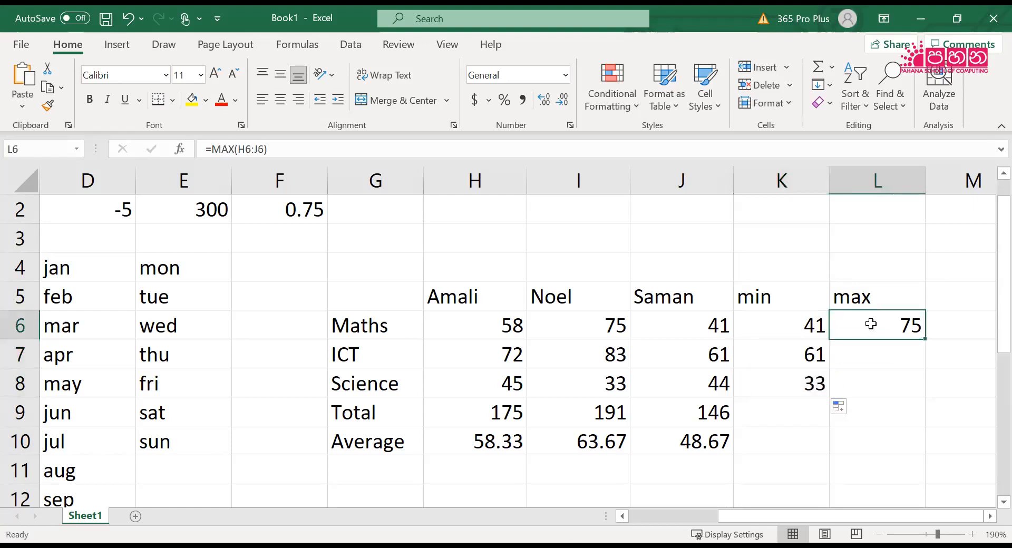
drag(924, 339, 923, 396)
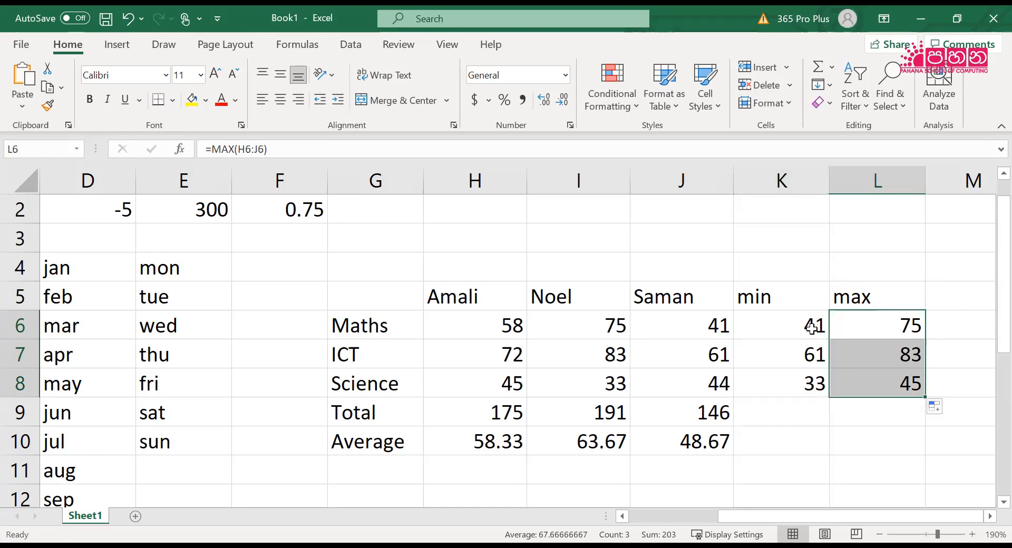
click(760, 325)
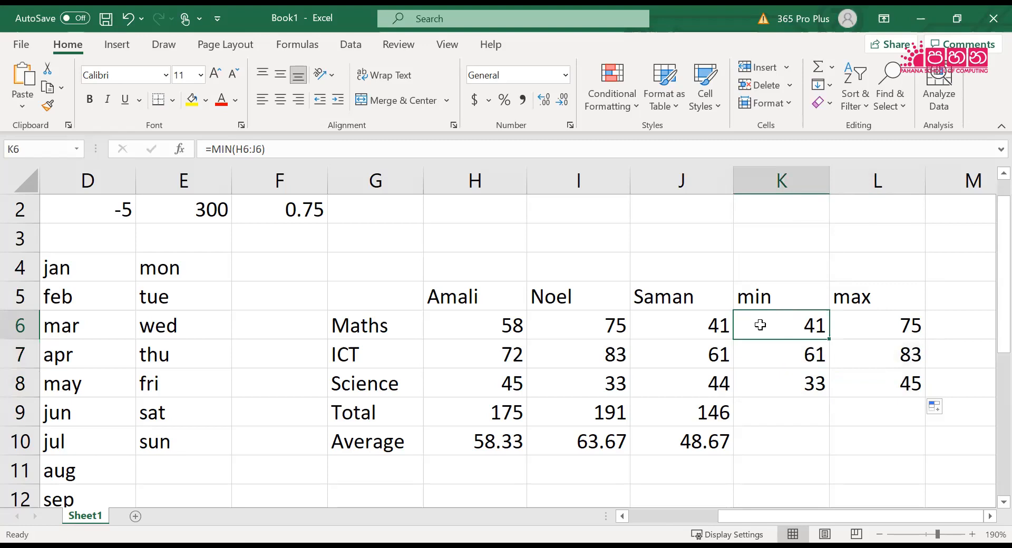
click(896, 333)
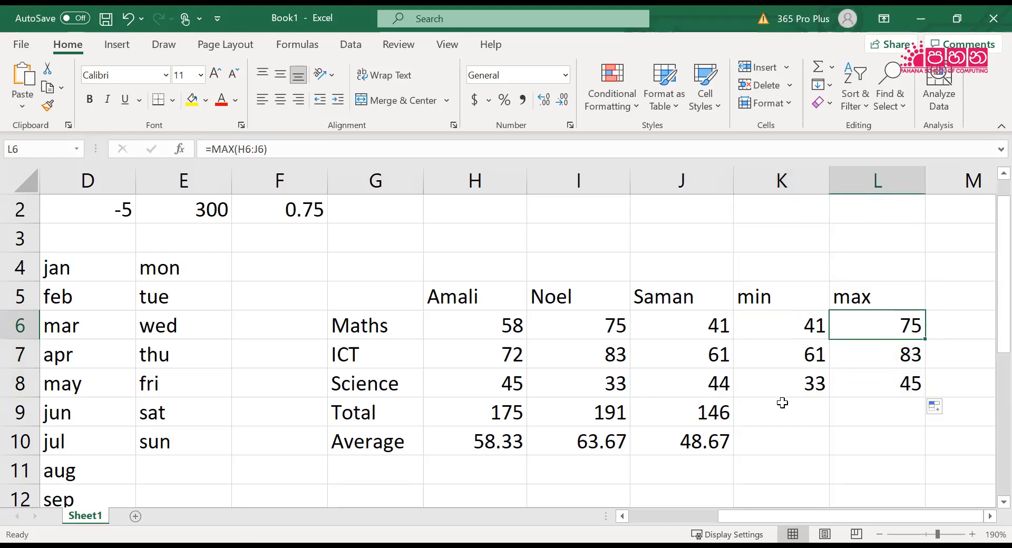
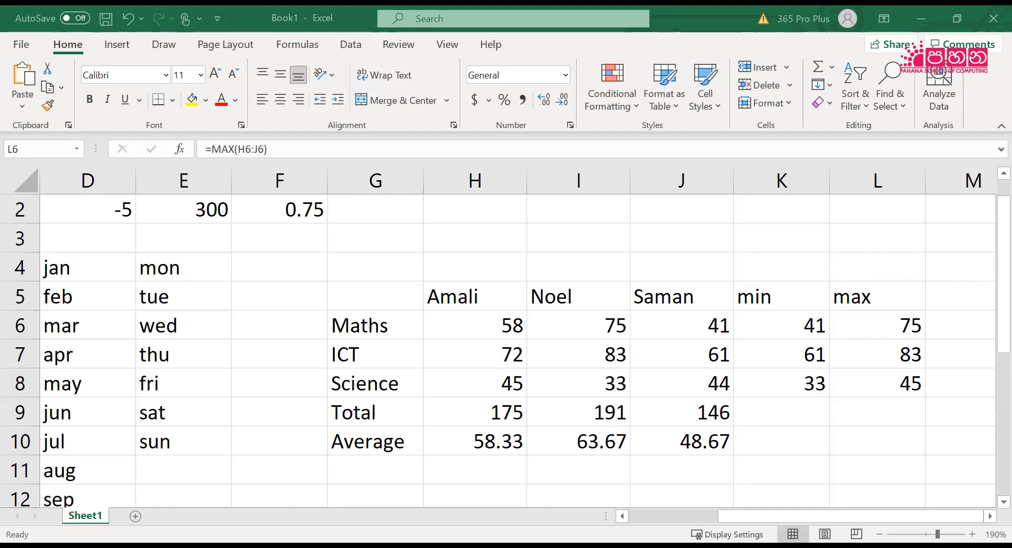
Switch to the ICT G-9 workbook PDF in Acrobat Reader and read Activity 2.1 on adding, renaming and removing worksheets
key(alt+Tab)
scroll(588, 396, up, 10)
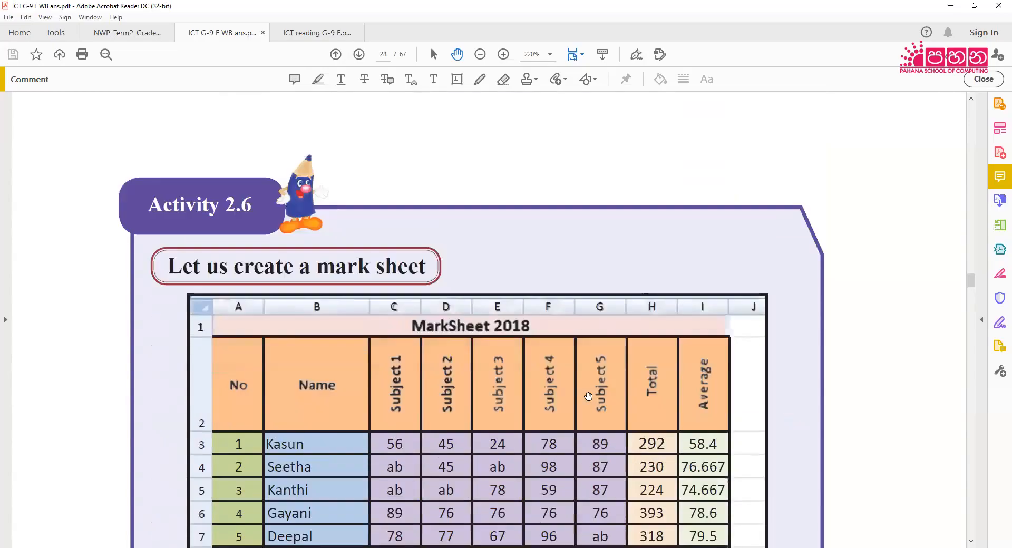
scroll(588, 397, up, 18)
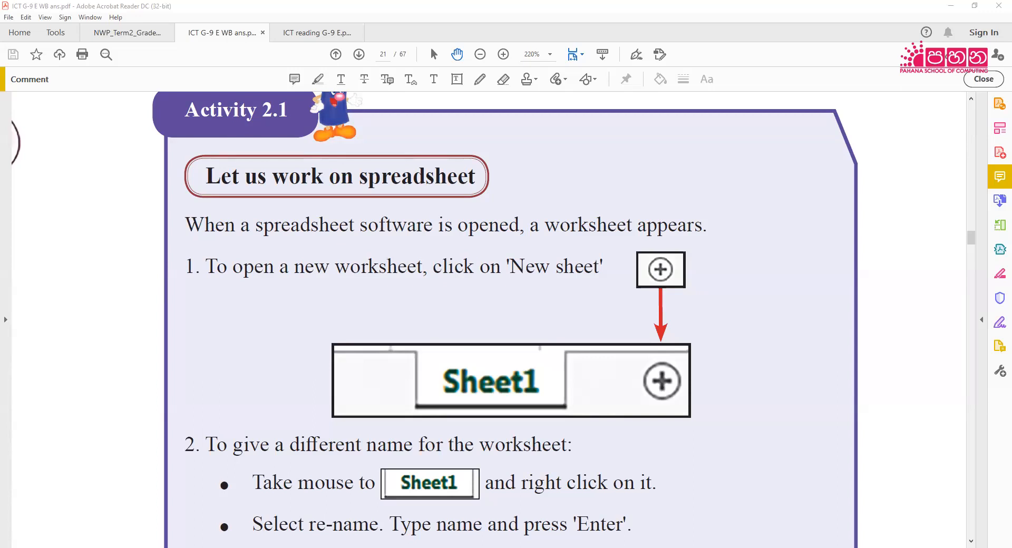
scroll(454, 362, down, 3)
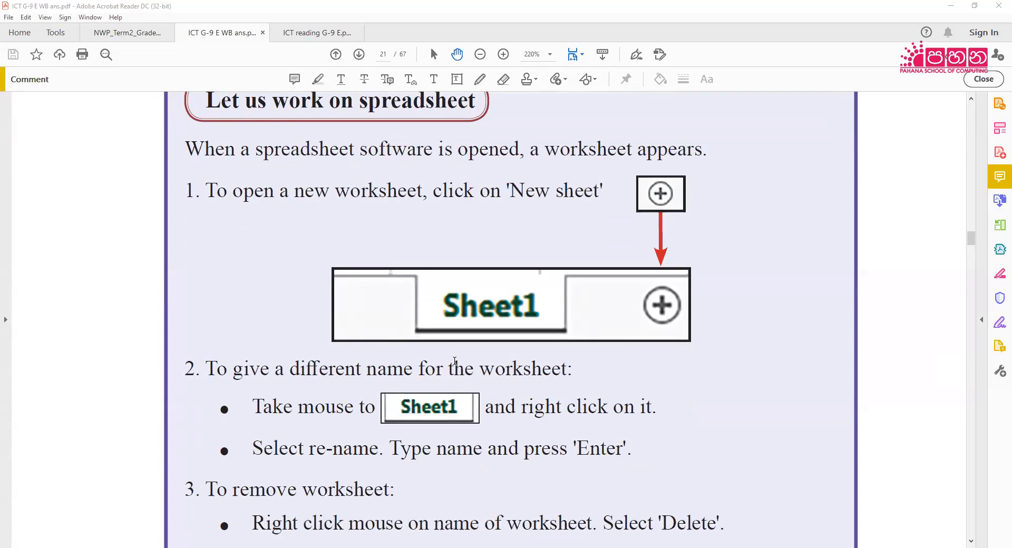
scroll(454, 361, down, 3)
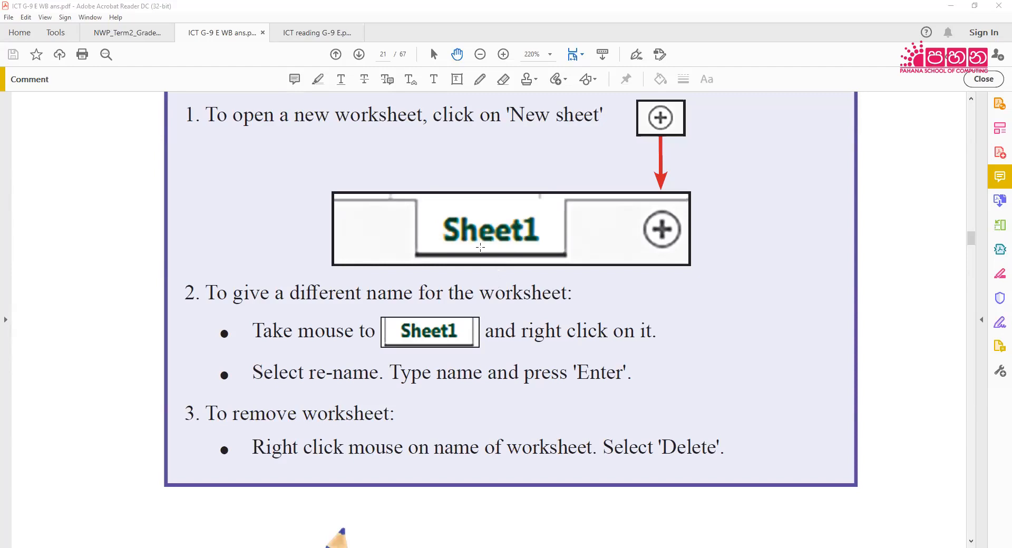
scroll(480, 247, down, 3)
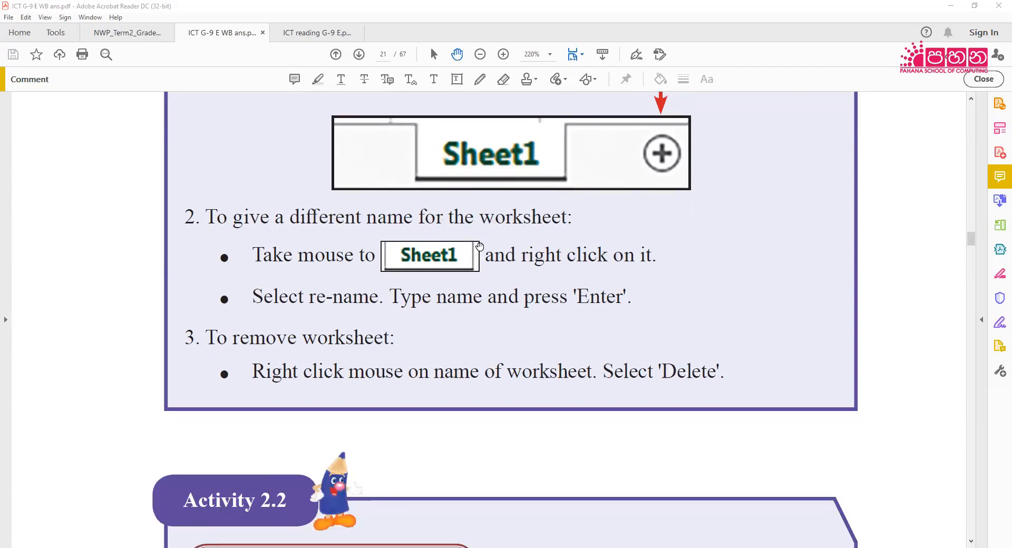
scroll(479, 246, down, 5)
scroll(479, 247, down, 3)
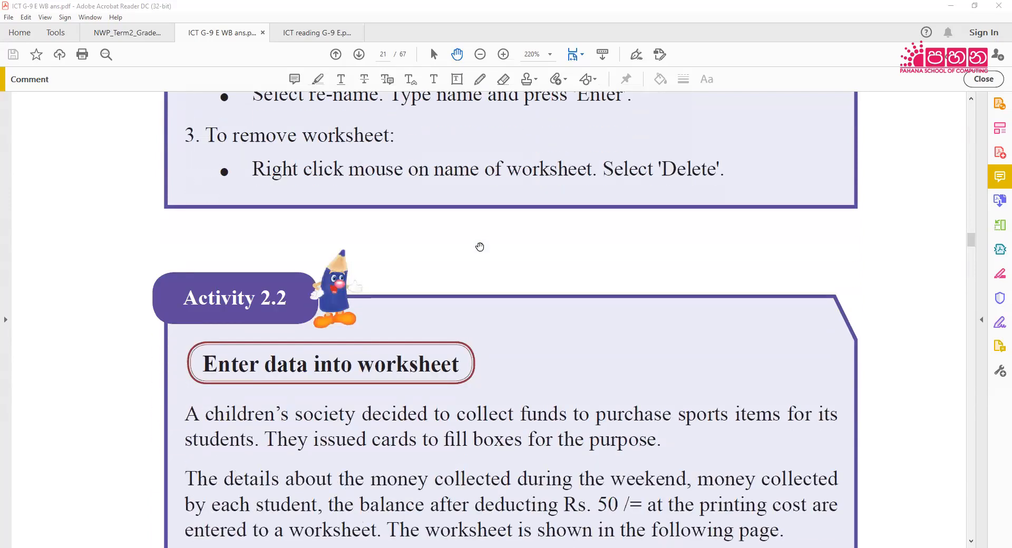
scroll(480, 247, up, 12)
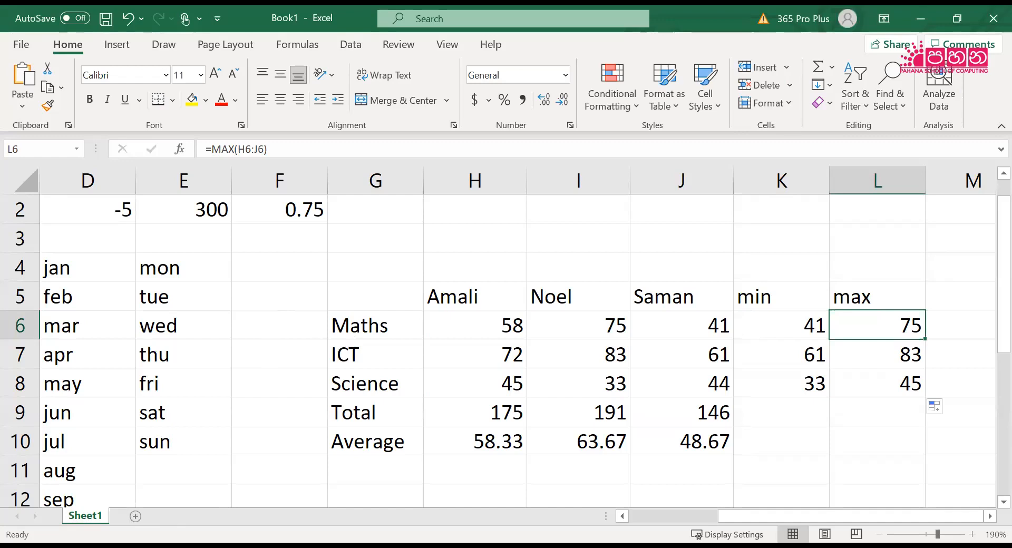
Add two new worksheets to the workbook and switch between Sheet1, Sheet2 and Sheet3 to view each one
click(135, 517)
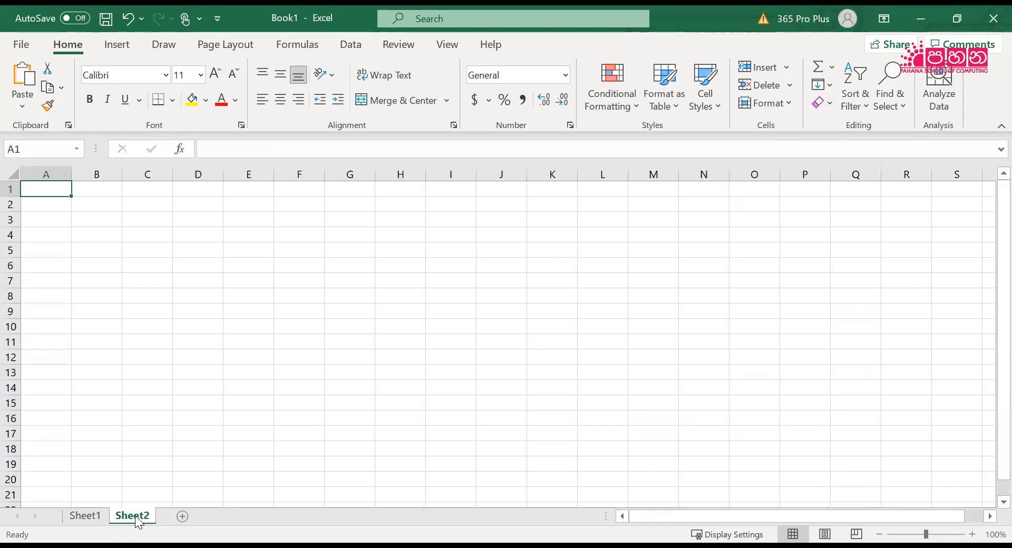
click(85, 517)
click(132, 518)
click(84, 517)
click(132, 517)
click(181, 517)
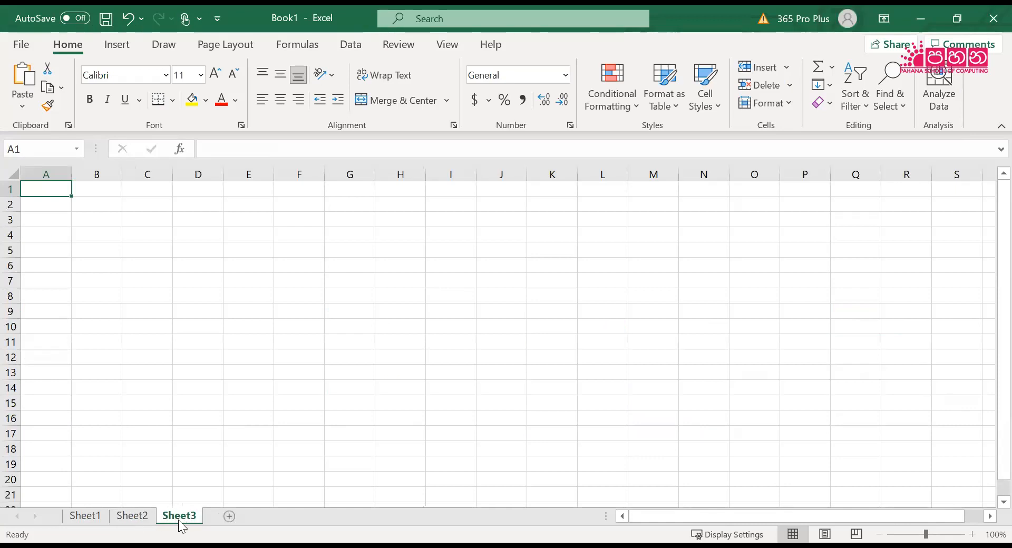
click(85, 517)
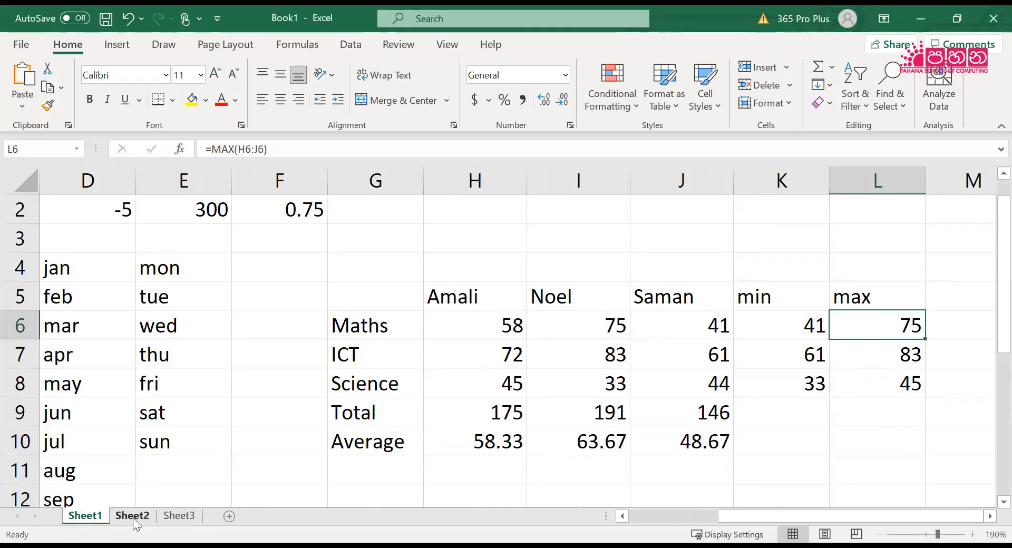
click(133, 517)
click(170, 517)
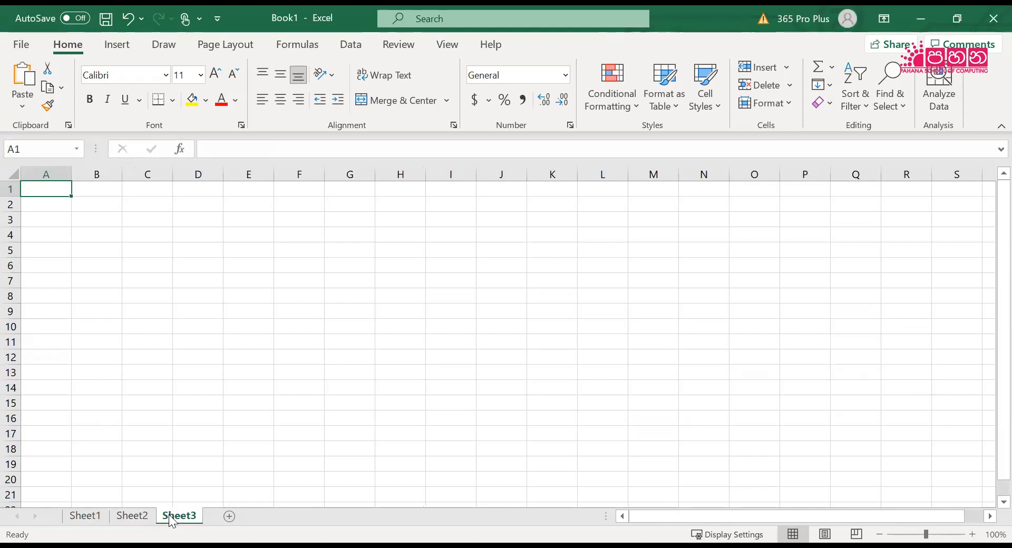
Rename Sheet1, which holds the marks table, as Marks
click(85, 518)
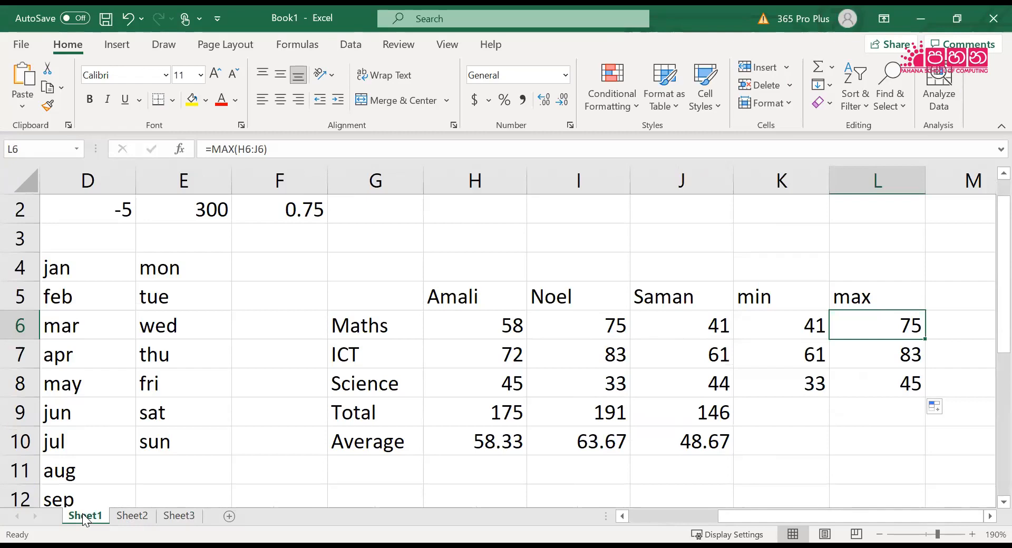
right_click(84, 519)
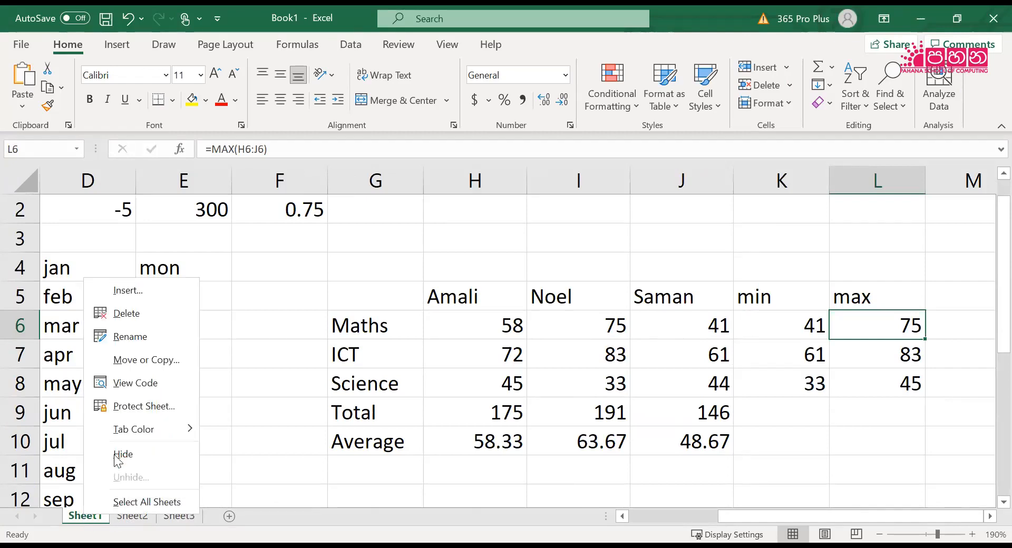
click(132, 337)
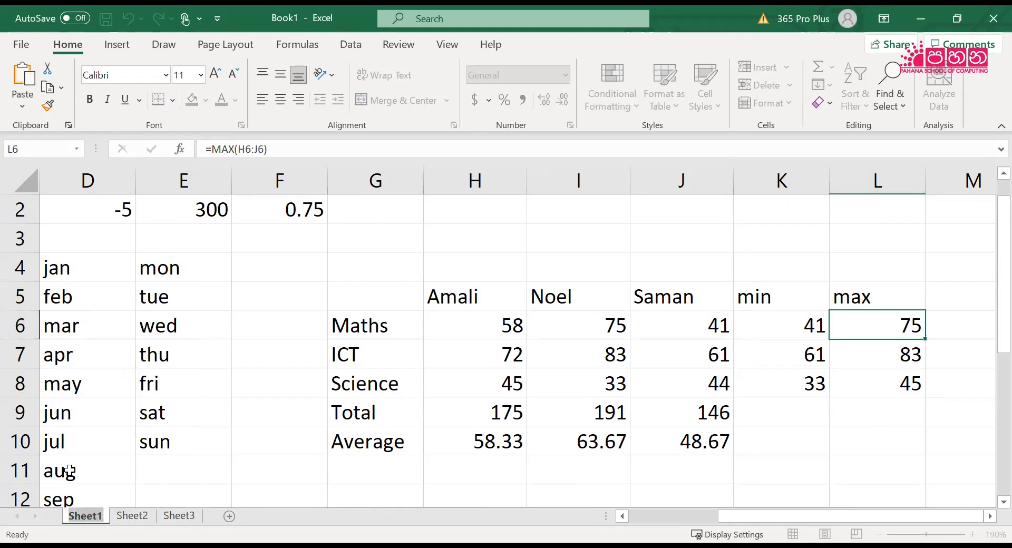
text(Marks)
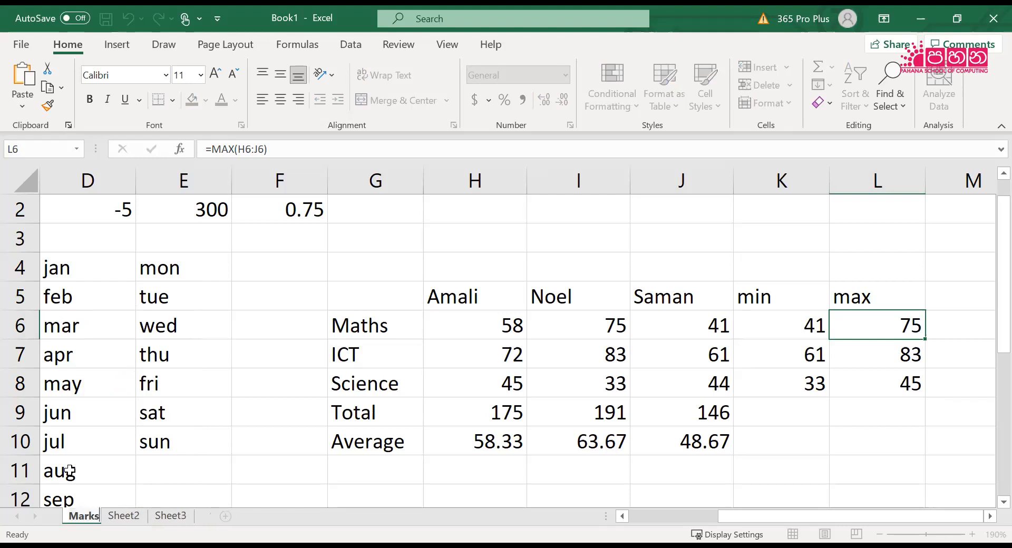
key(Return)
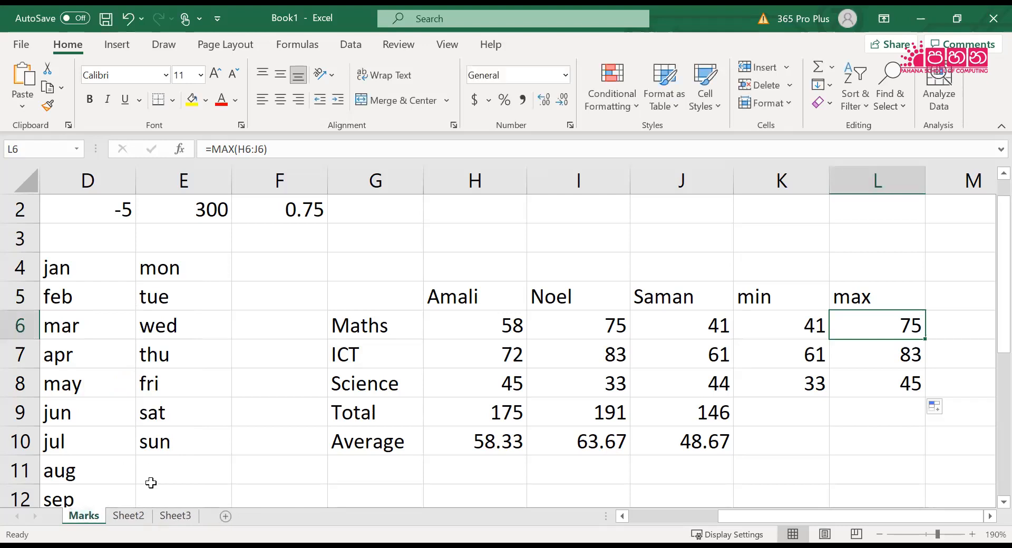
Rename the empty Sheet2 as Details
click(137, 518)
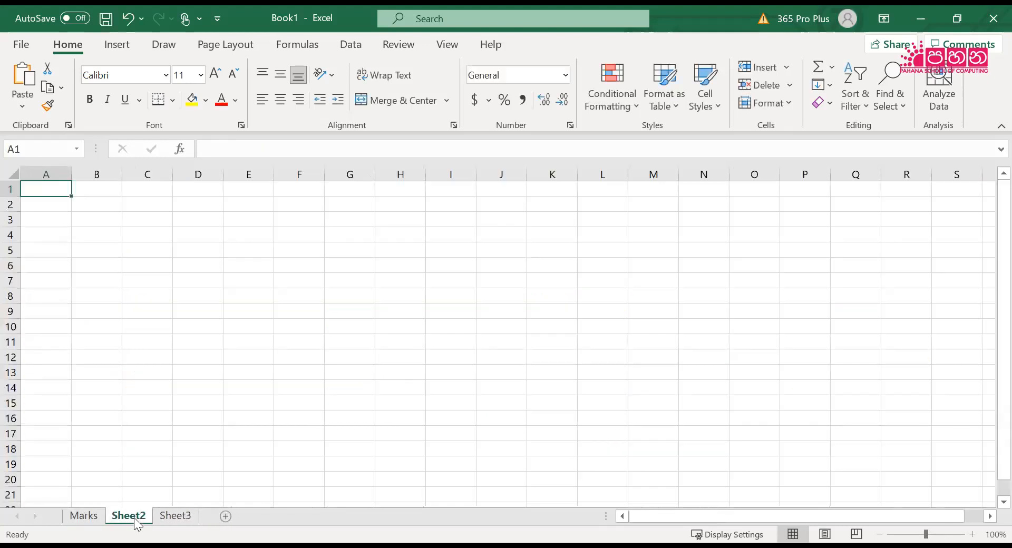
right_click(134, 518)
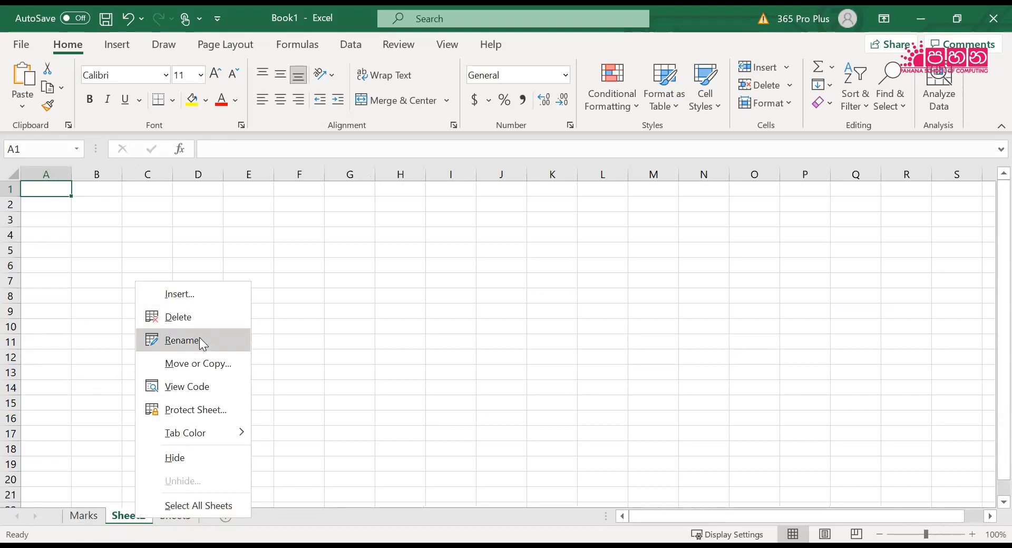
click(200, 340)
text(Details)
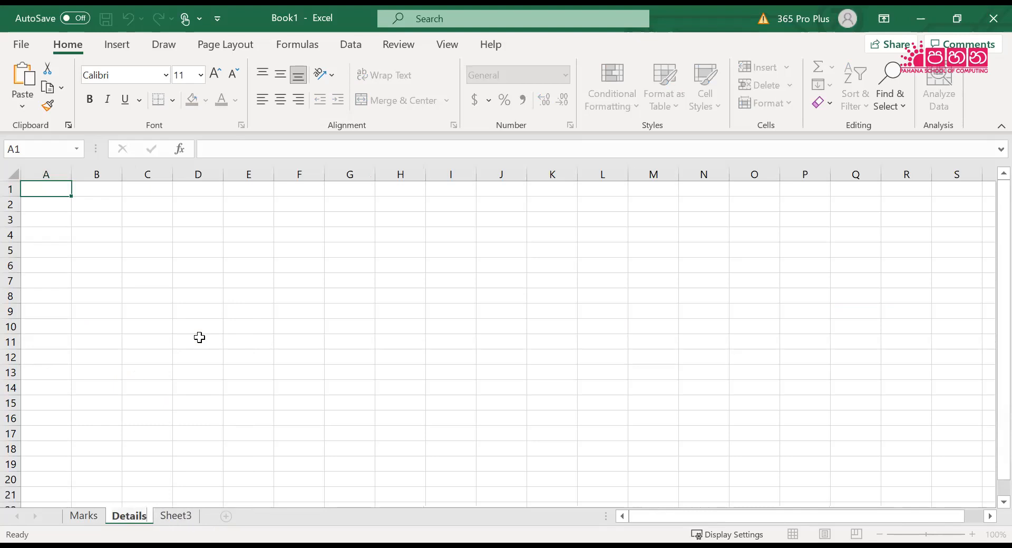
key(Return)
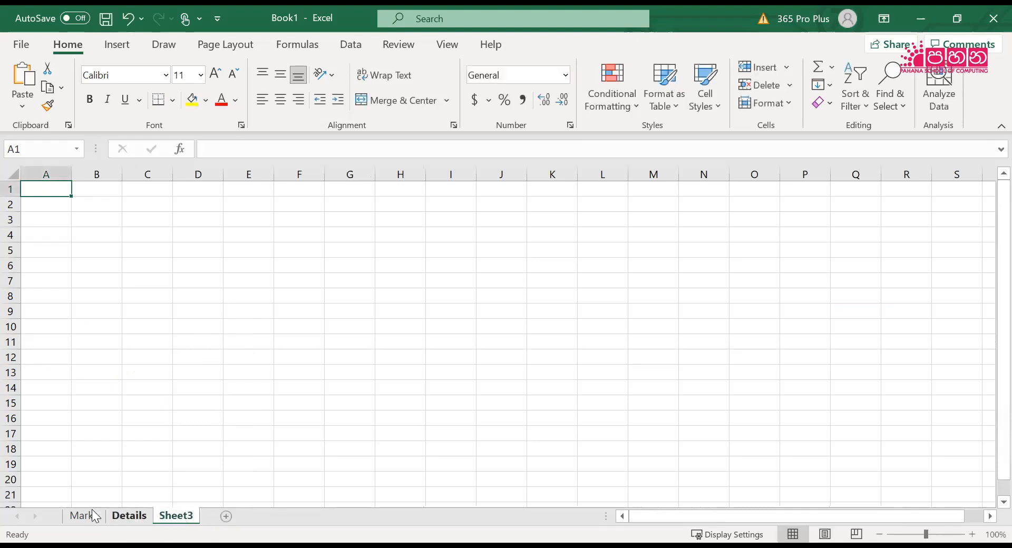
View the Marks, Details and Sheet3 worksheets in turn, and delete Sheet3 from the workbook
click(85, 515)
click(129, 515)
click(176, 515)
click(82, 516)
click(129, 515)
click(177, 516)
right_click(176, 512)
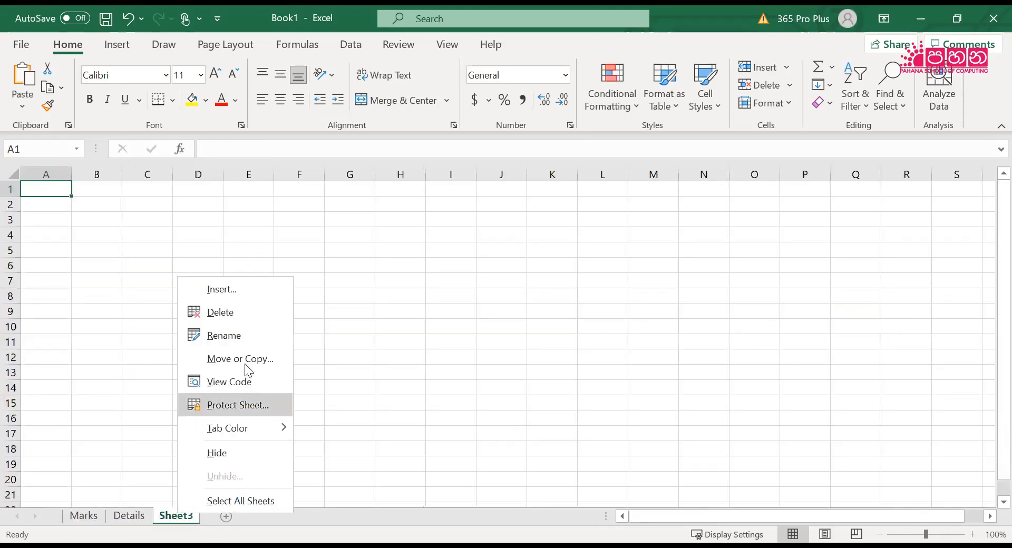
click(249, 314)
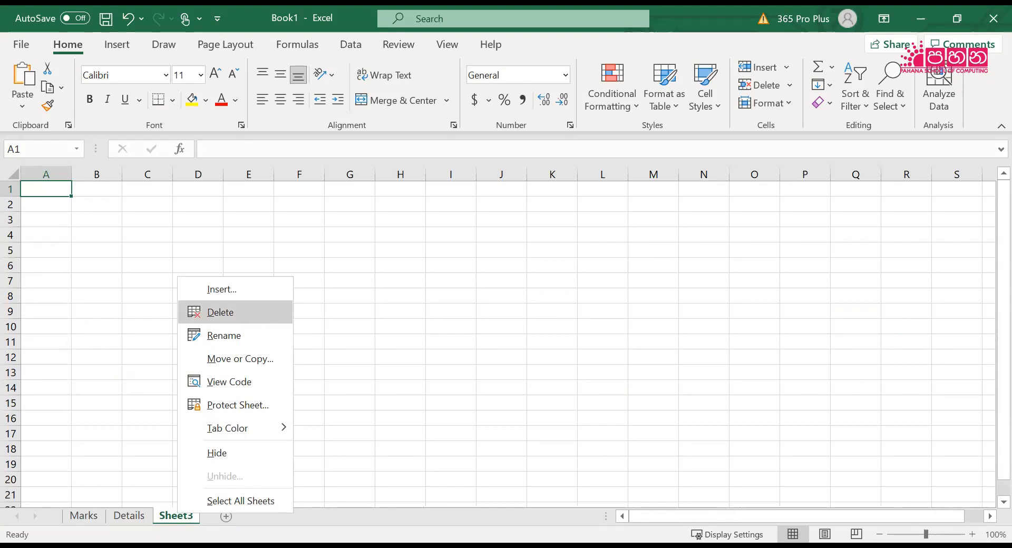
Switch back and forth between the Marks and Details worksheets to check the remaining sheets
click(89, 512)
click(123, 512)
click(95, 513)
click(120, 516)
click(96, 522)
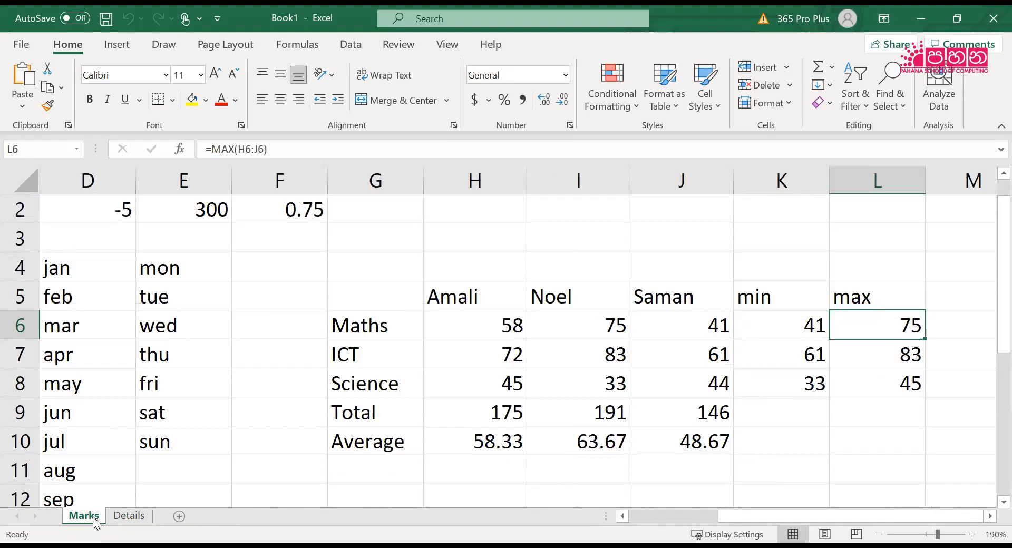
Delete the empty Details worksheet from the workbook
click(135, 522)
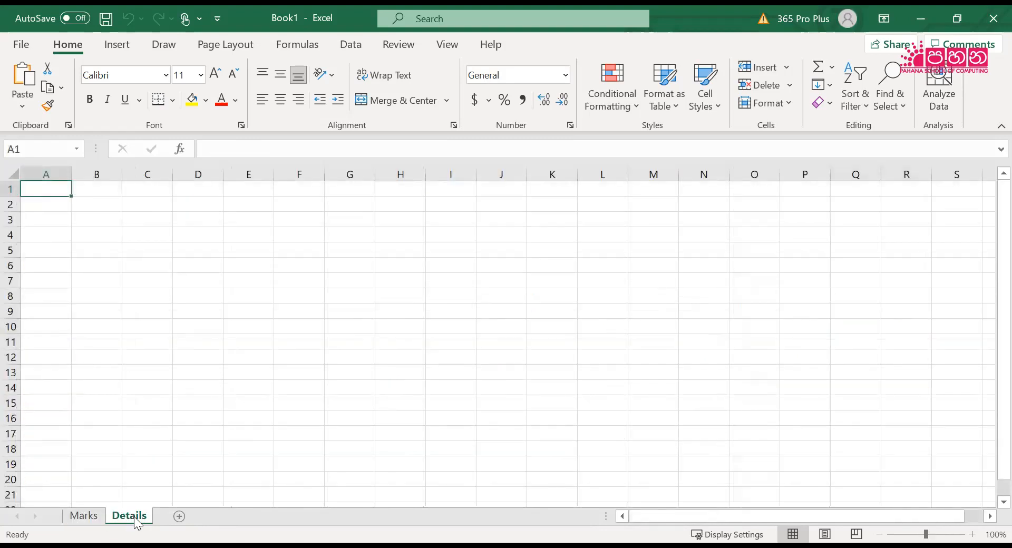
right_click(137, 520)
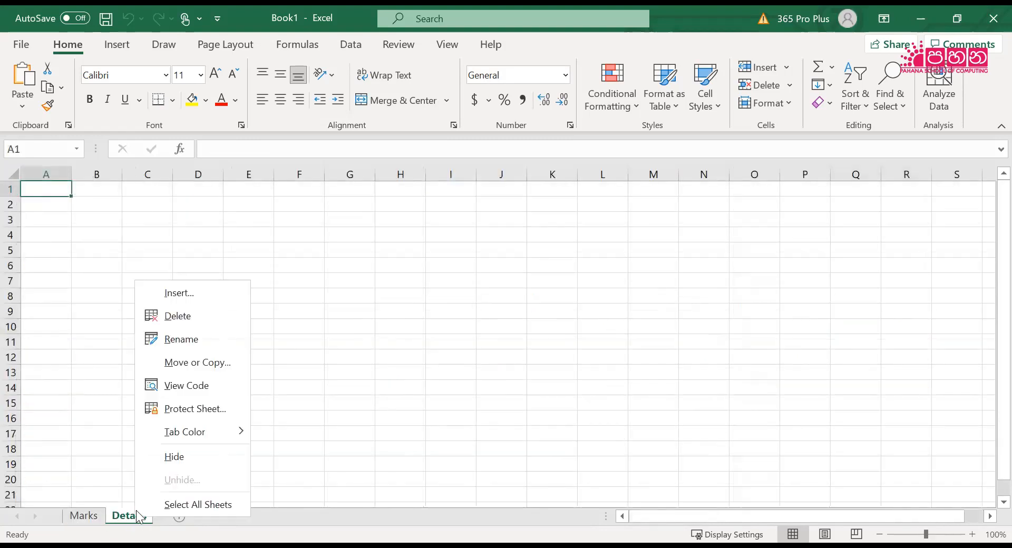
click(177, 316)
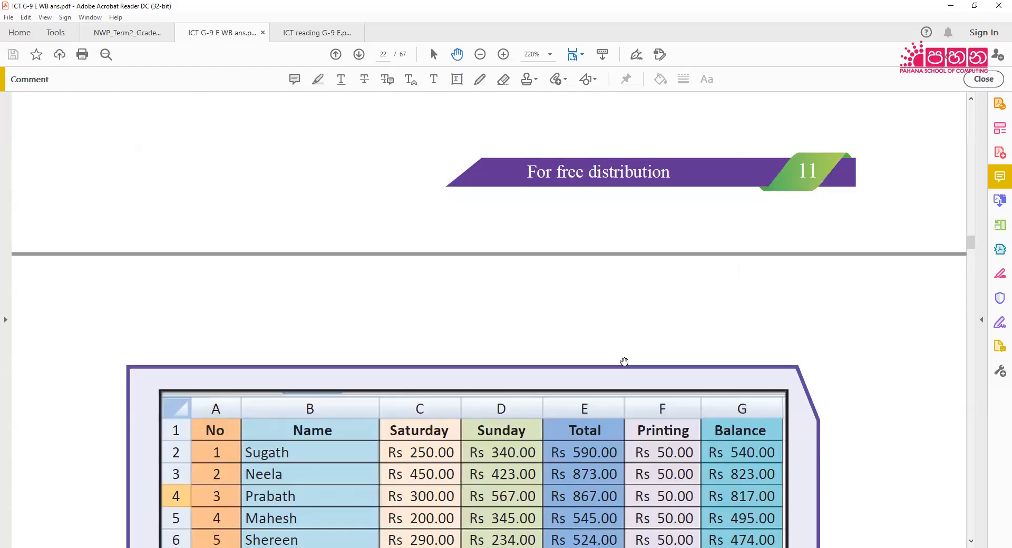
Read the Activity 2.2 instructions on entering data into a worksheet in the workbook PDF
scroll(624, 361, up, 4)
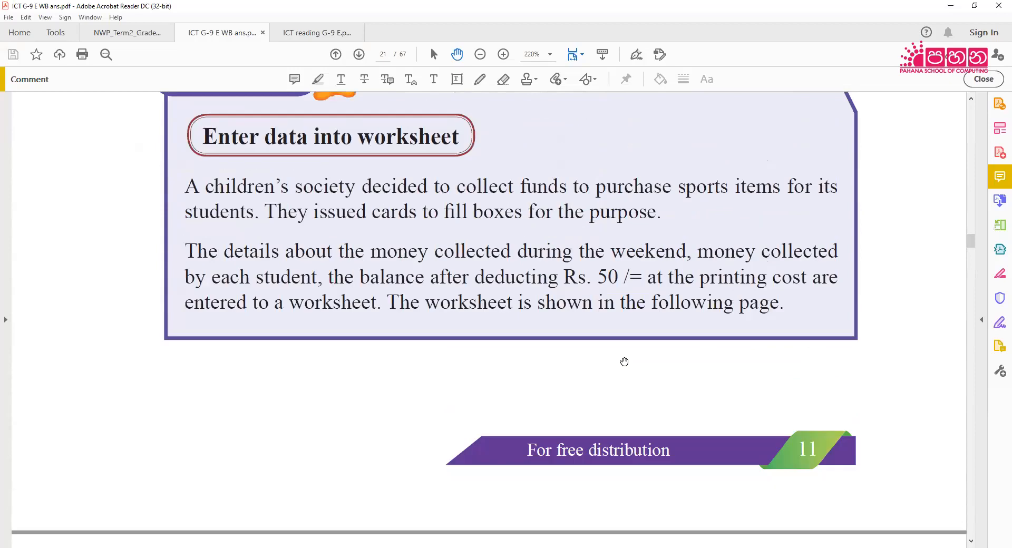
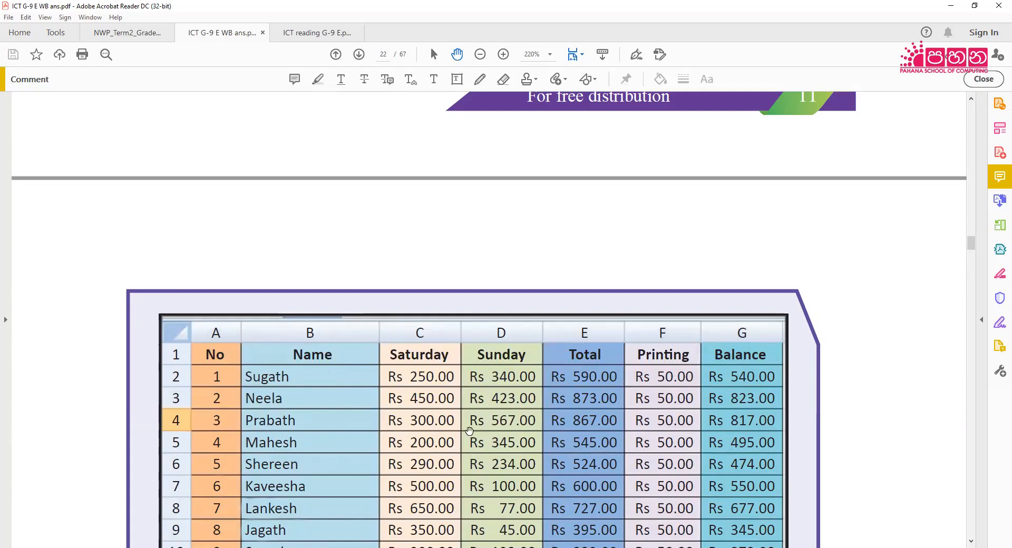
Examine the Activity 2.2 introduction and the sample weekend collection table on the following page of the workbook PDF
scroll(468, 433, down, 5)
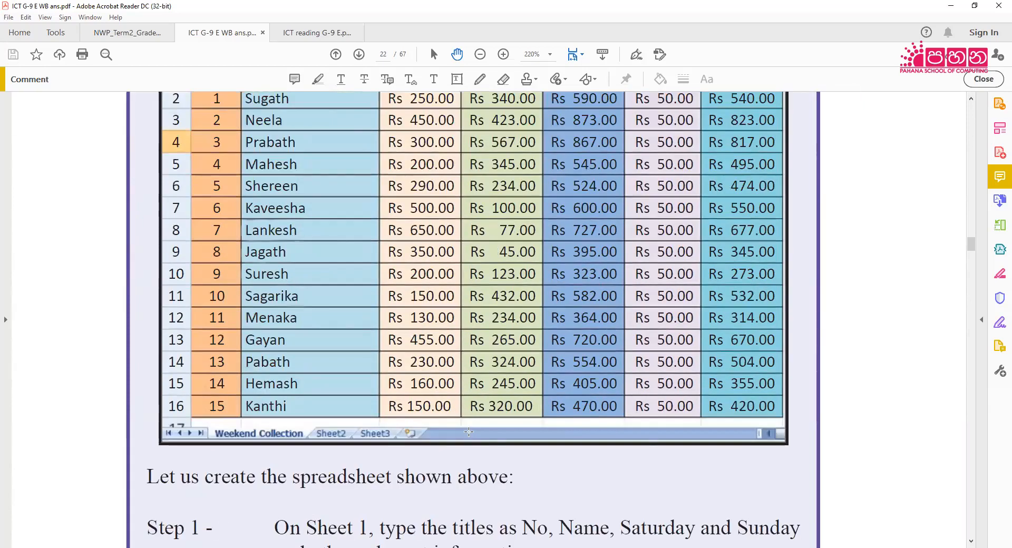
scroll(468, 434, up, 10)
scroll(468, 432, up, 2)
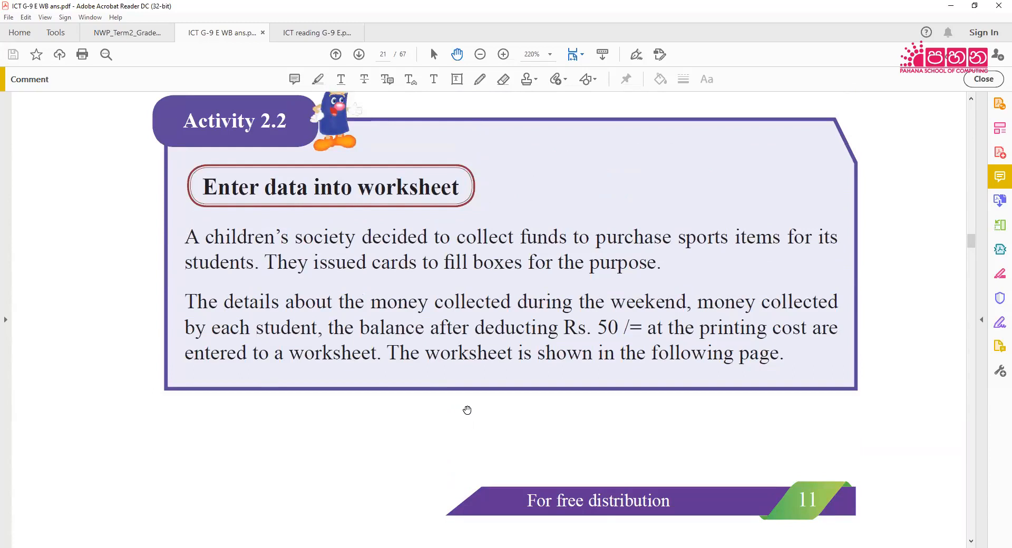
scroll(471, 405, down, 9)
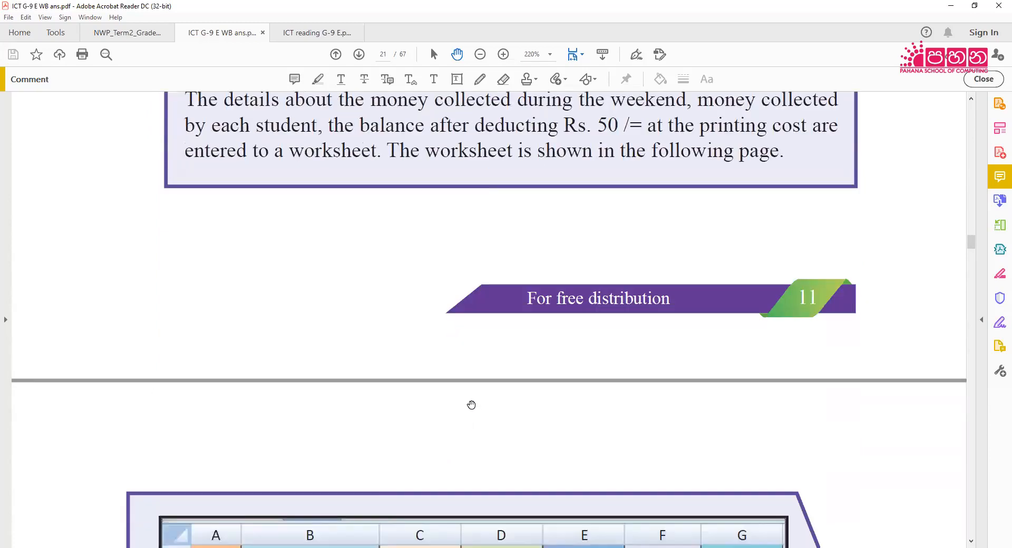
scroll(471, 403, up, 1)
scroll(470, 403, down, 1)
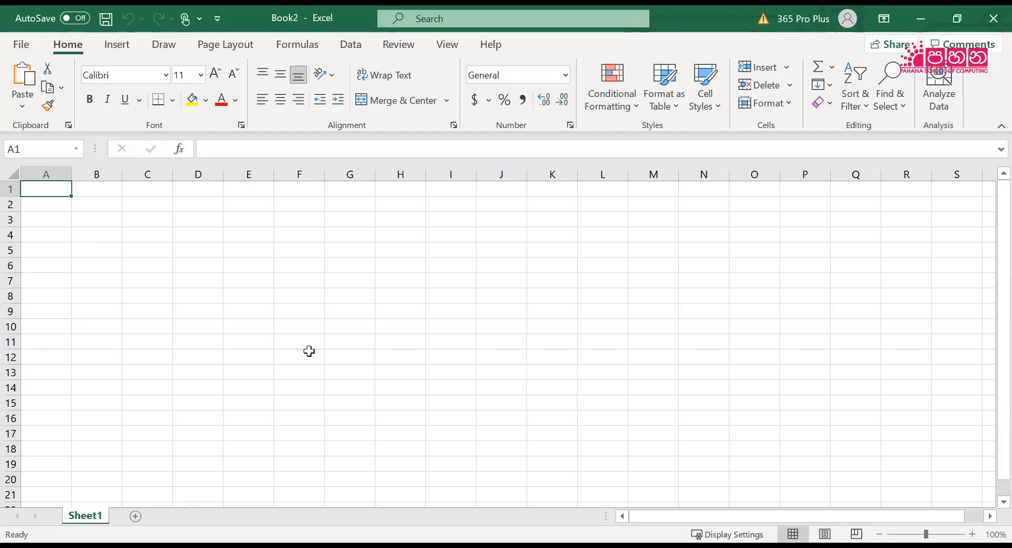
Enter the column headings No, Name, Saturday and Sunday in cells A1 to D1 of the blank worksheet
ctrl+scroll(431, 420, up, 3)
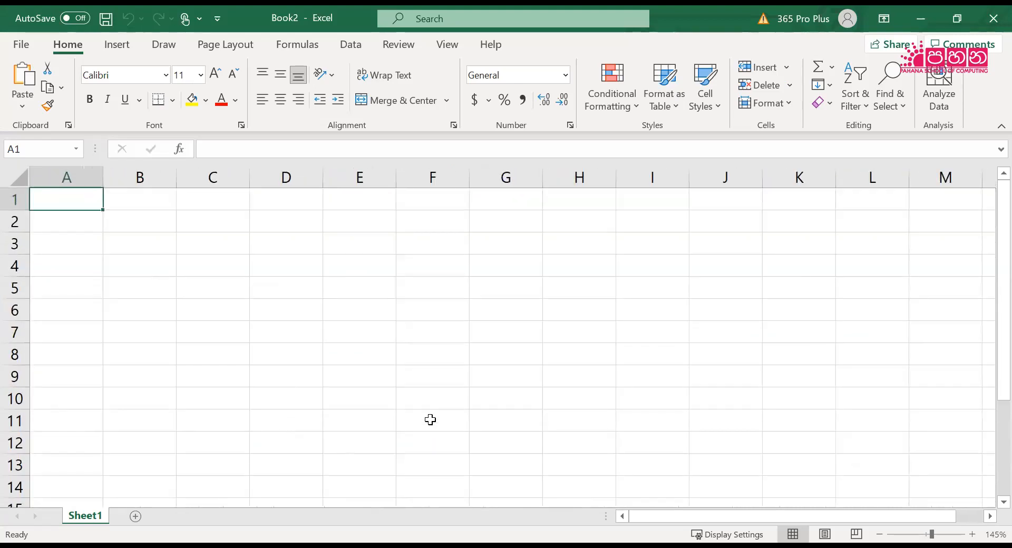
text(No)
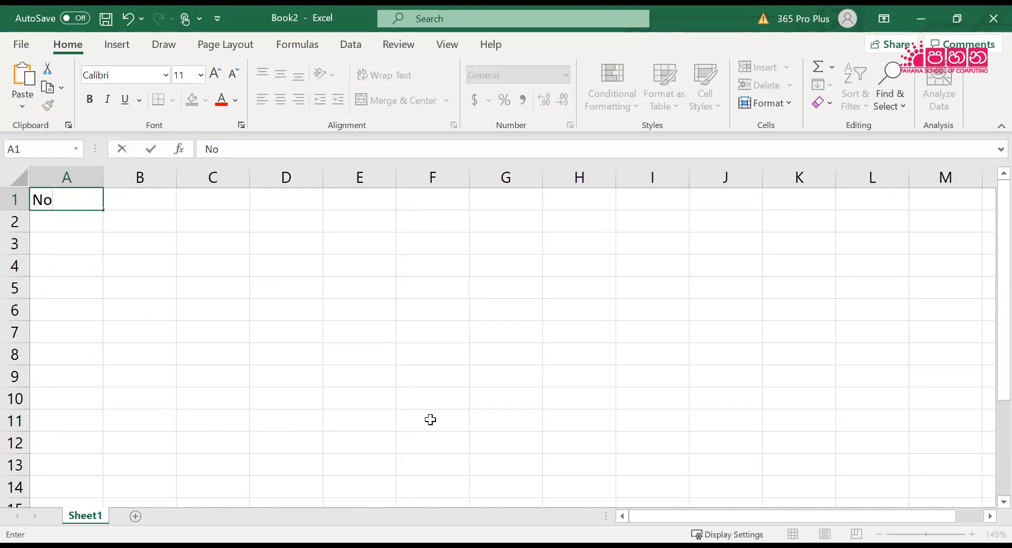
key(Tab)
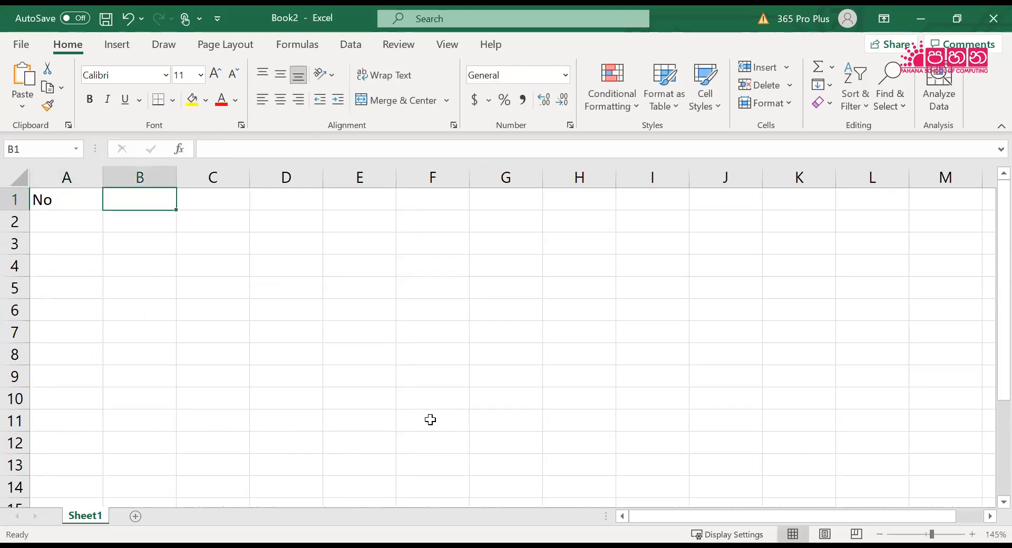
text(Name)
key(Tab)
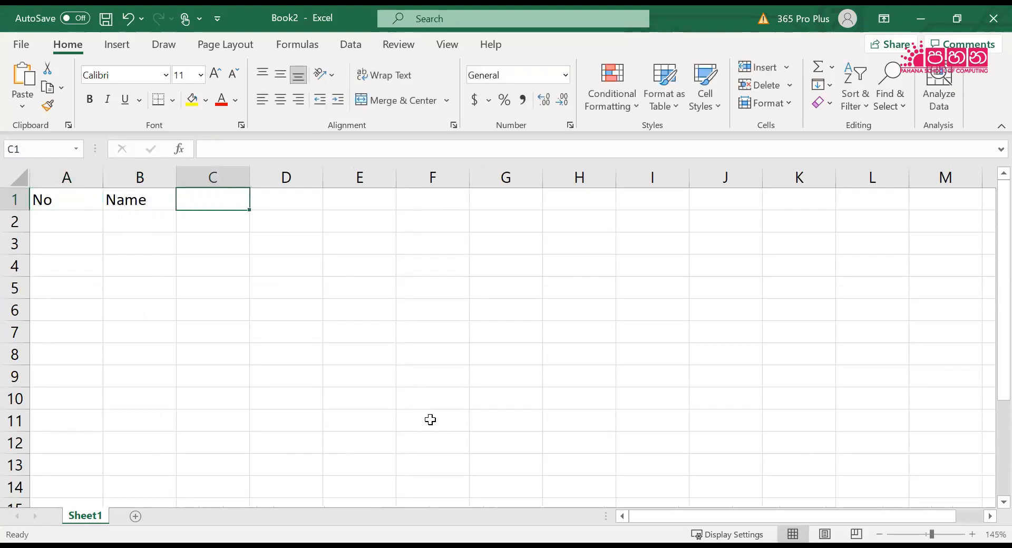
text(Saturday)
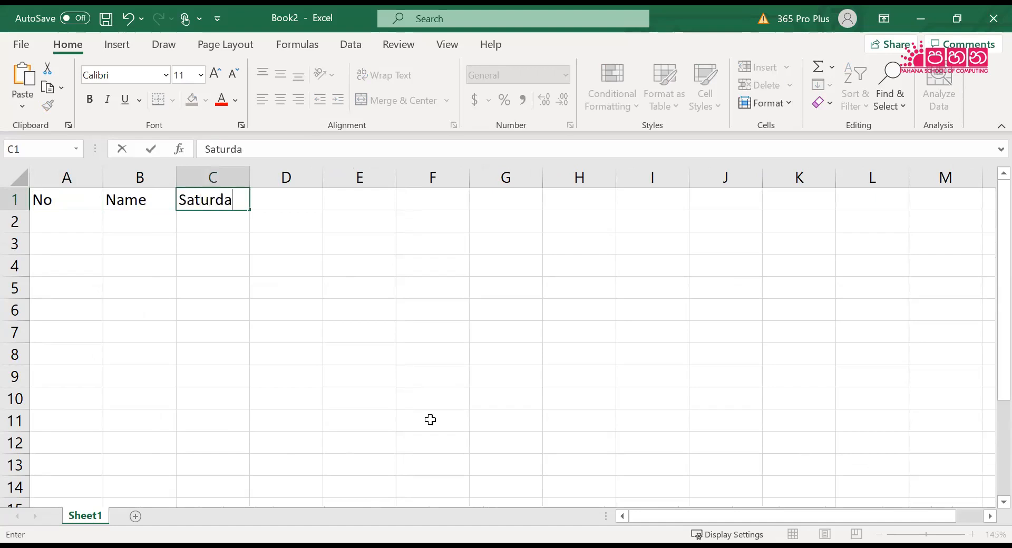
key(Tab)
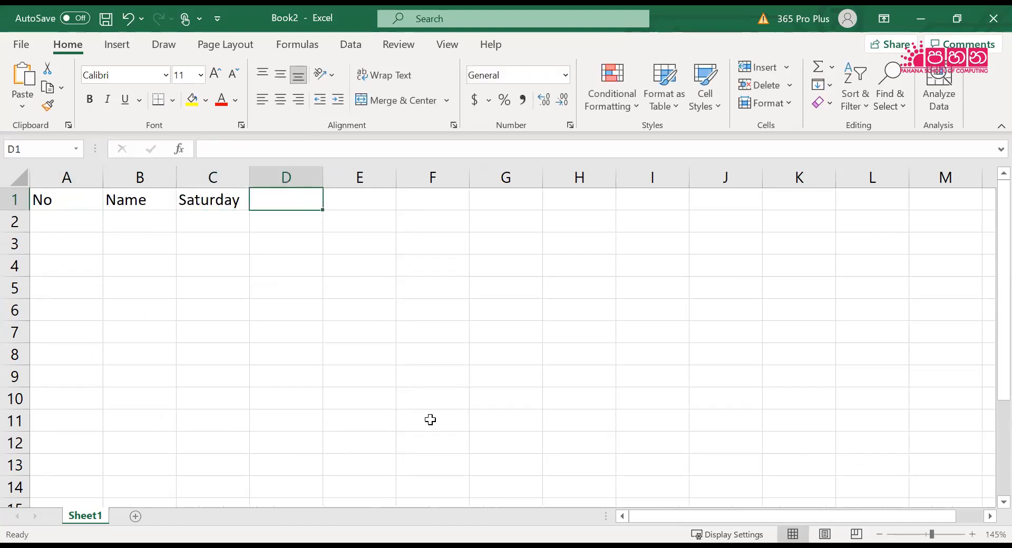
text(Sunday)
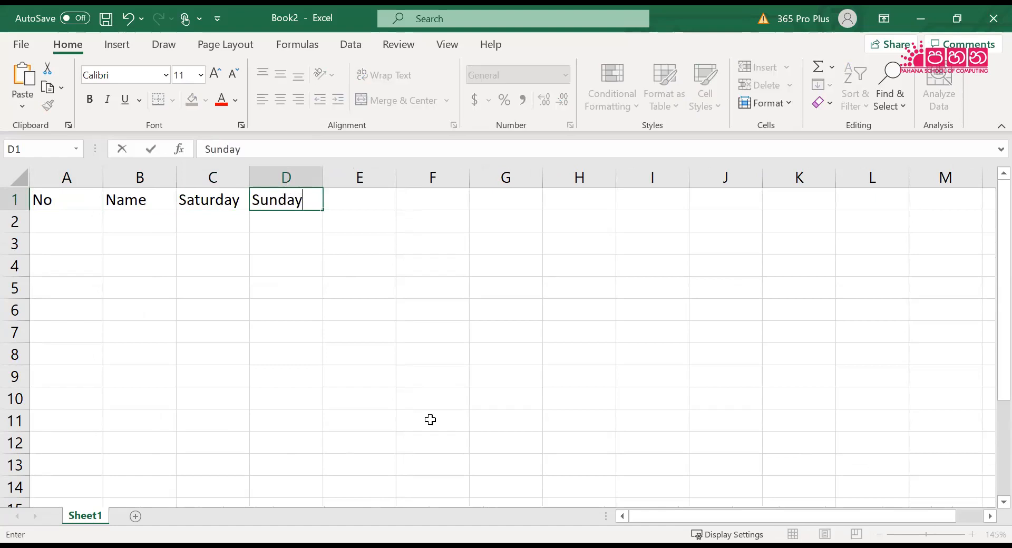
key(Tab)
Add the headings Total, Printing and Balance in cells E1 to G1
text(T)
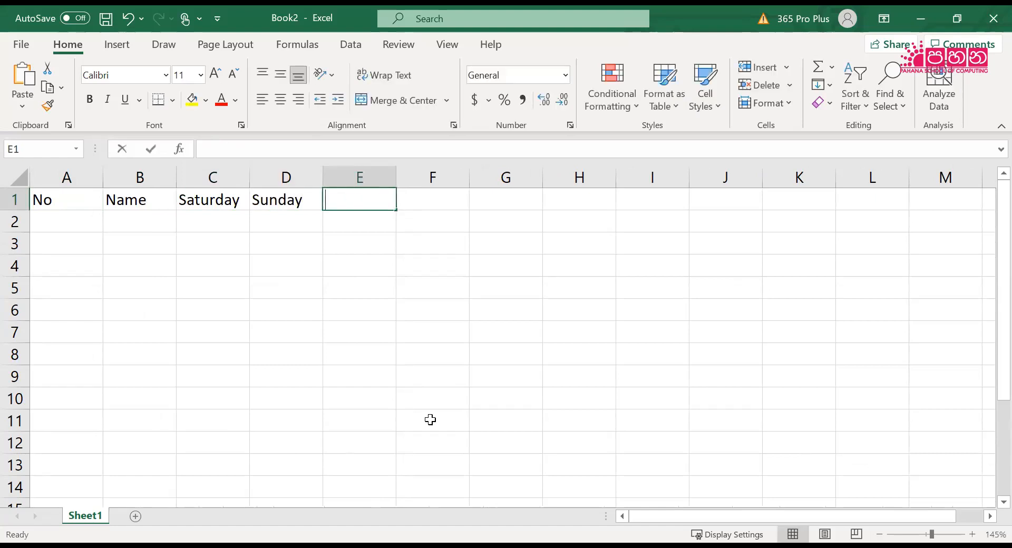
text(otal)
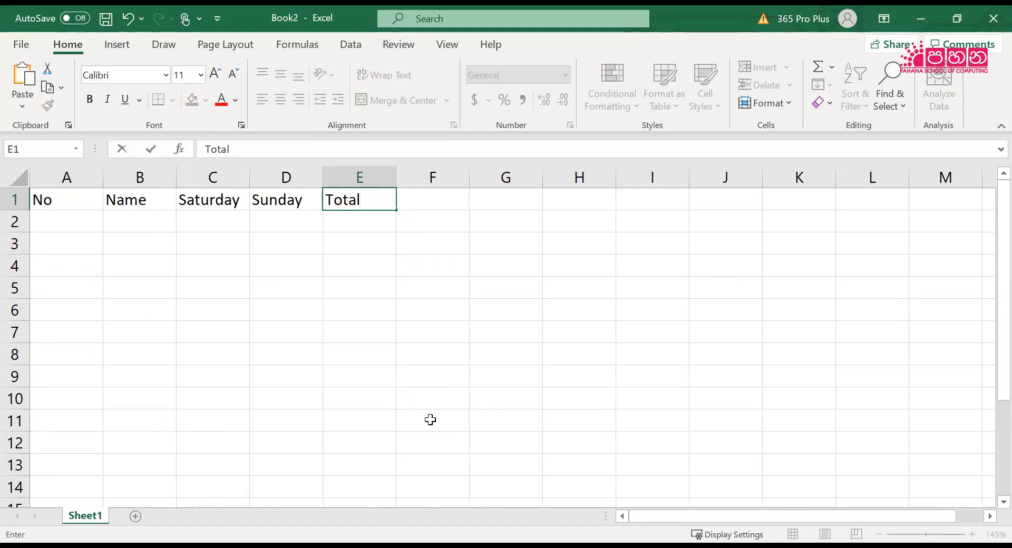
key(Tab)
text(Pri)
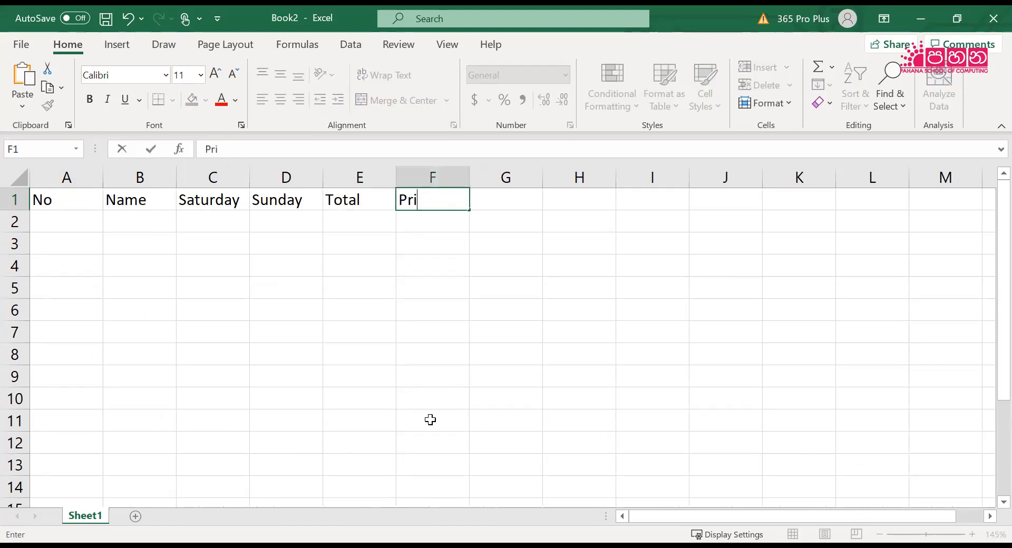
text(nting)
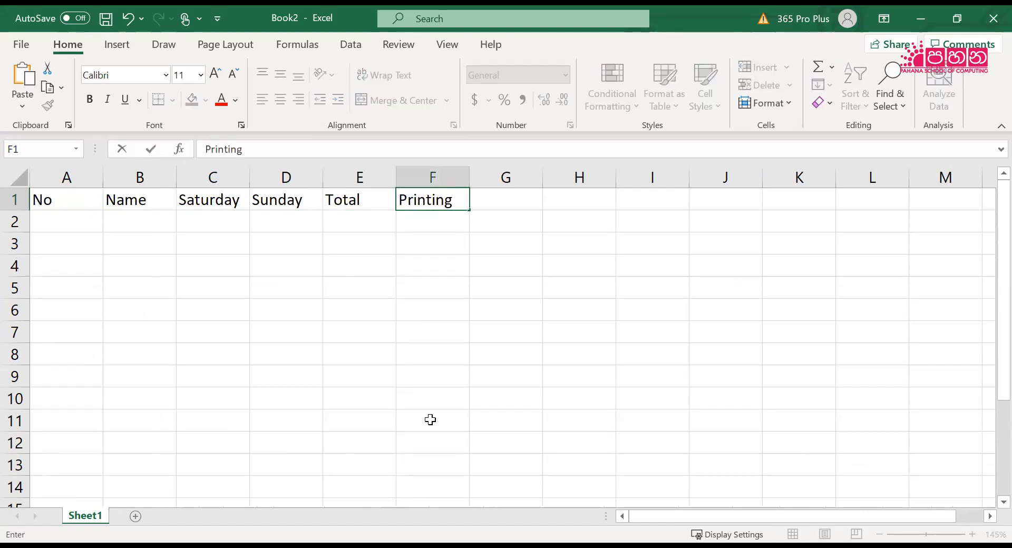
key(Tab)
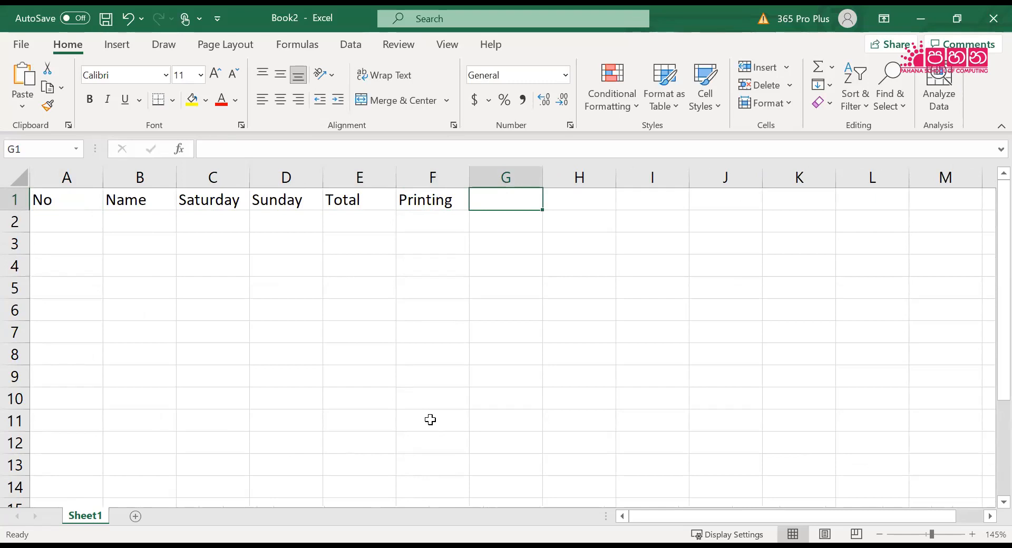
text(Balance)
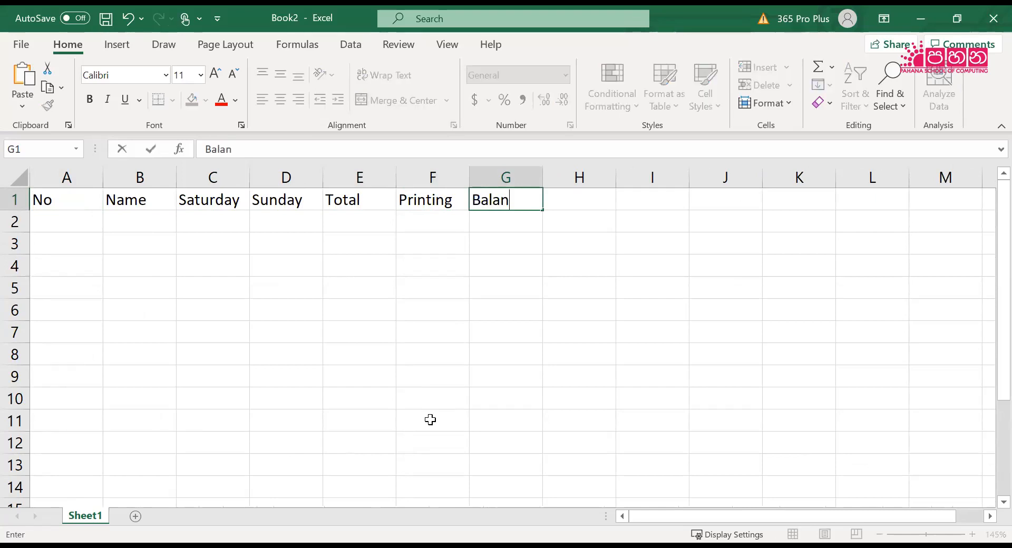
click(407, 404)
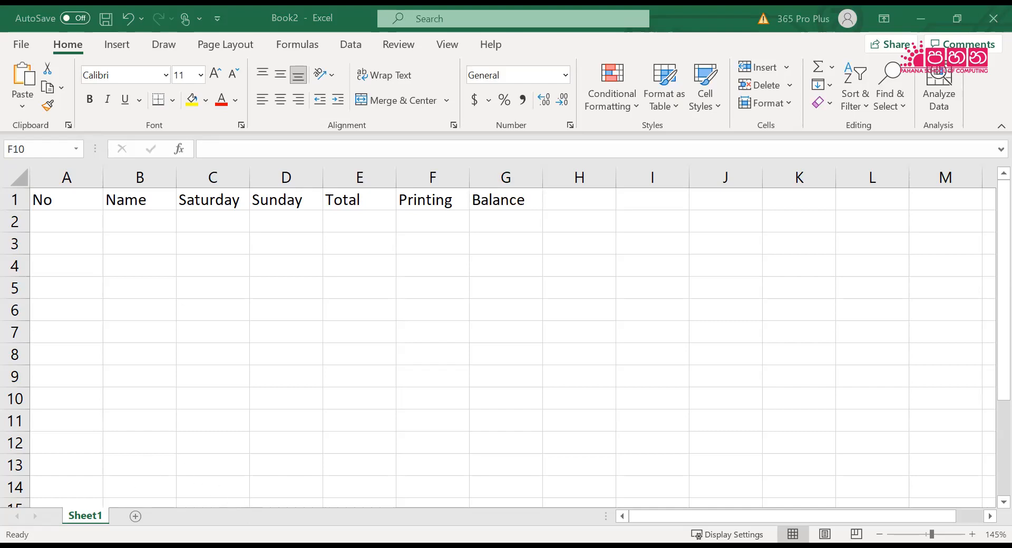
Rename the Sheet1 worksheet as Weekend Collection
click(86, 520)
right_click(85, 519)
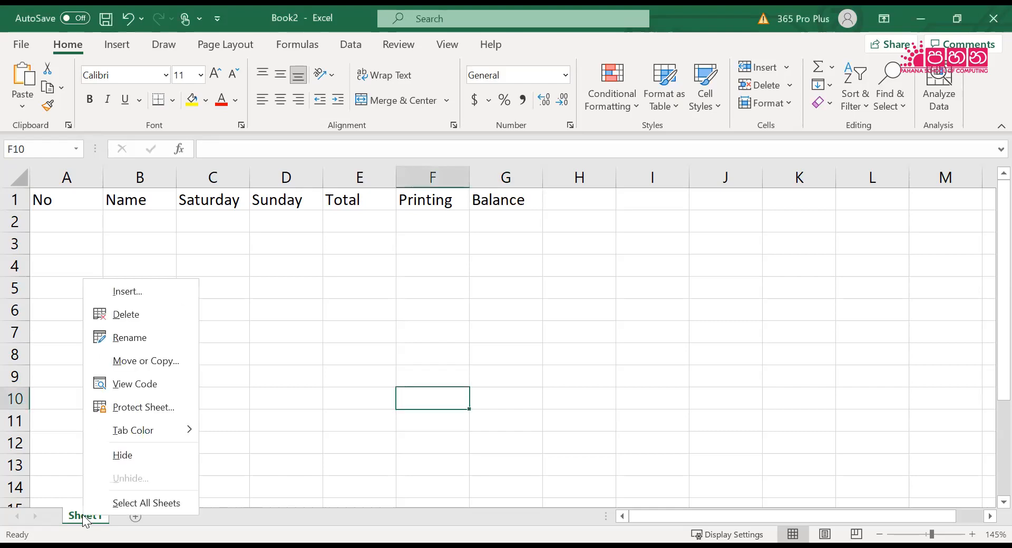
click(154, 343)
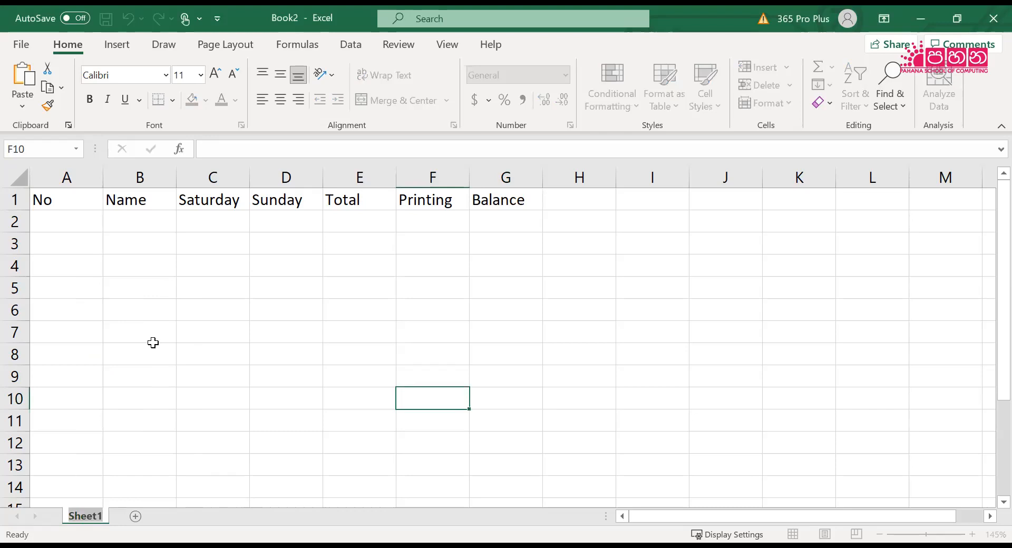
text(Wee)
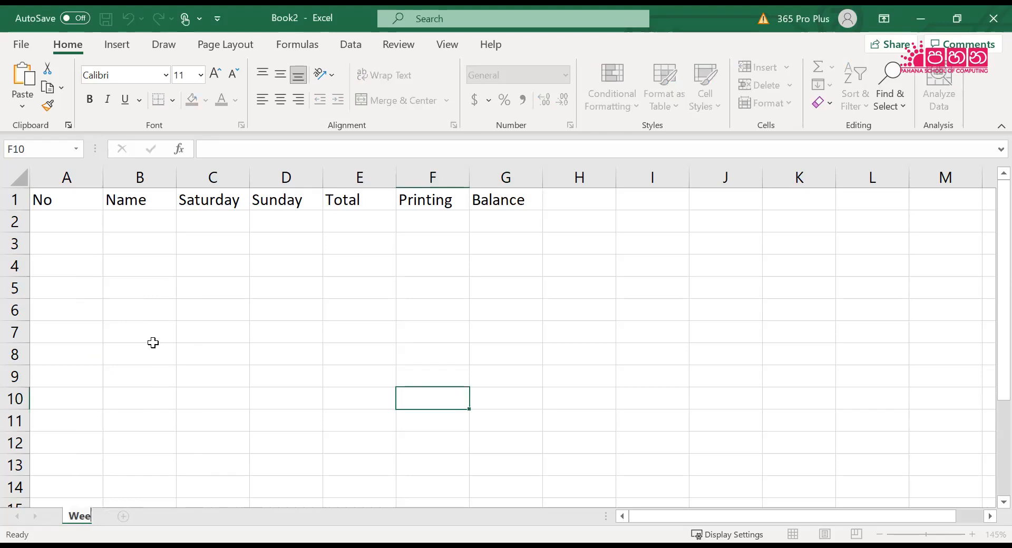
text(kend )
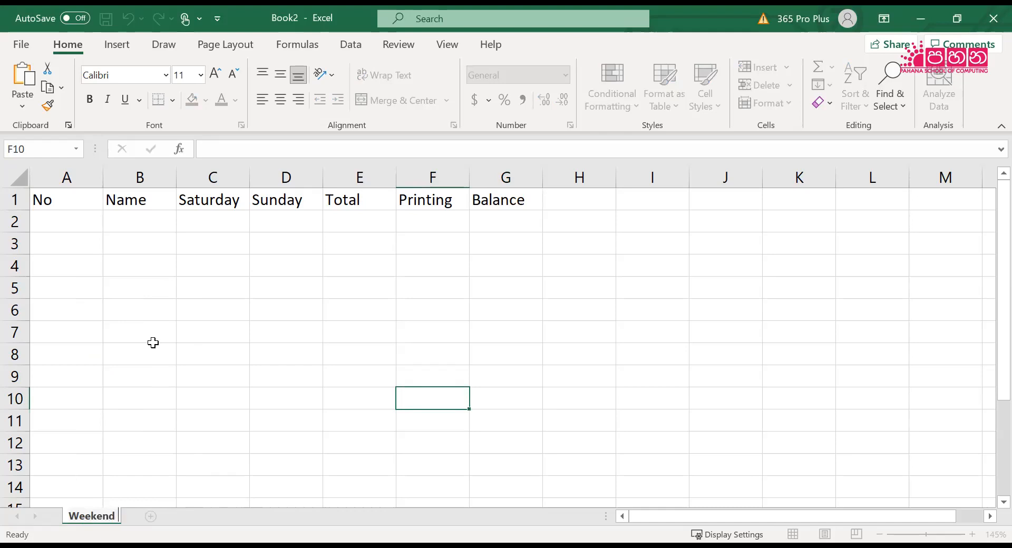
text(Collection)
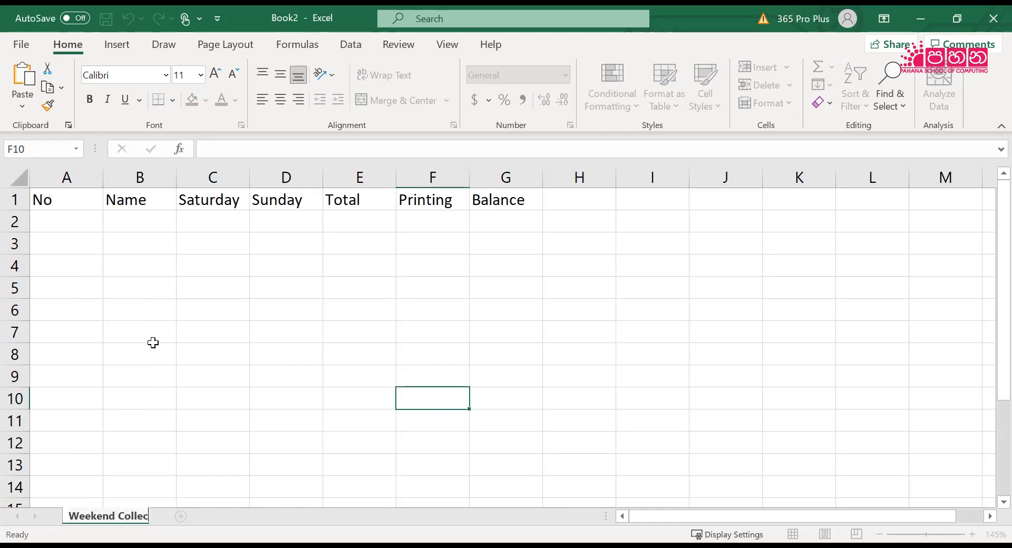
key(Return)
click(153, 343)
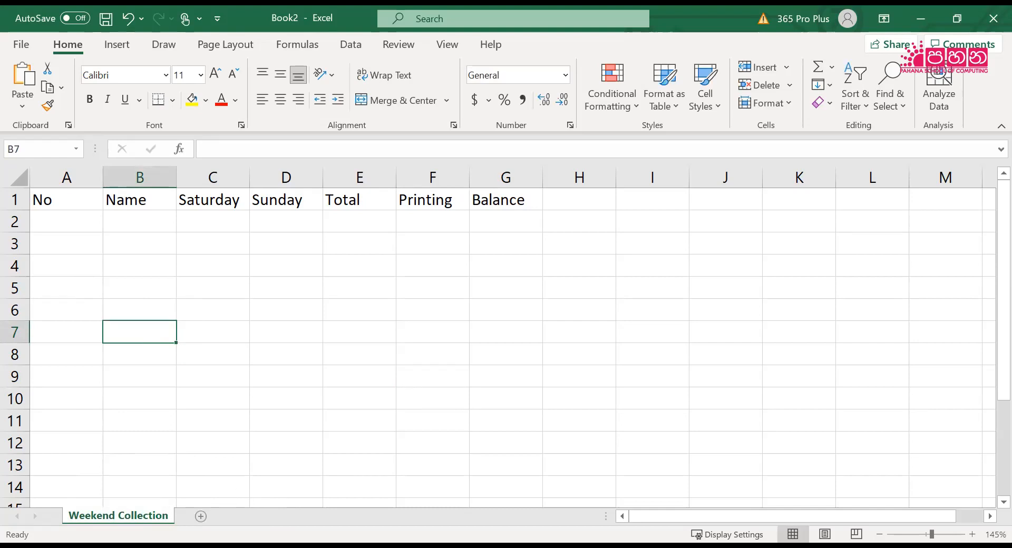
Review the row 1 headings one by one, from No in A1 to Balance in G1
click(53, 203)
click(119, 202)
click(203, 203)
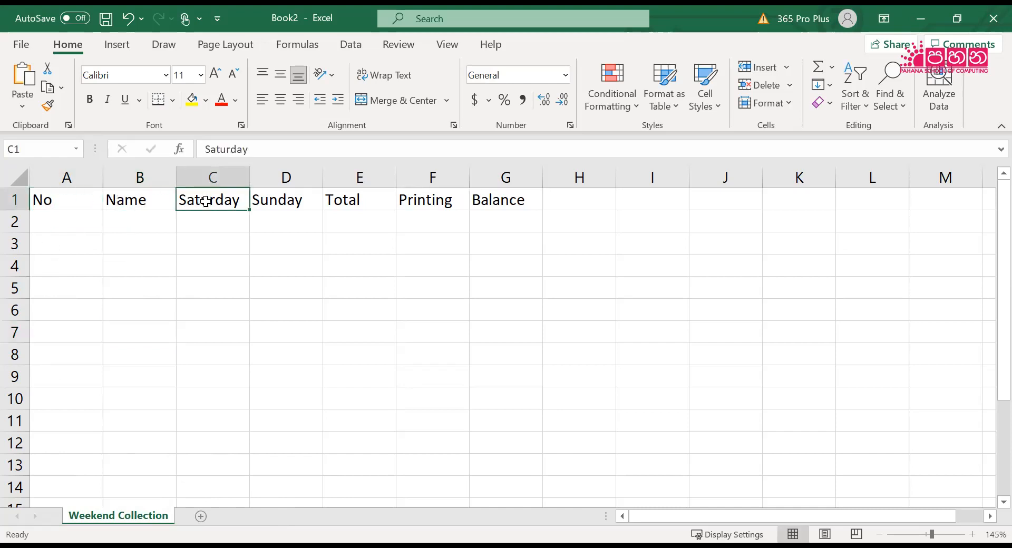
click(267, 200)
click(371, 201)
click(416, 201)
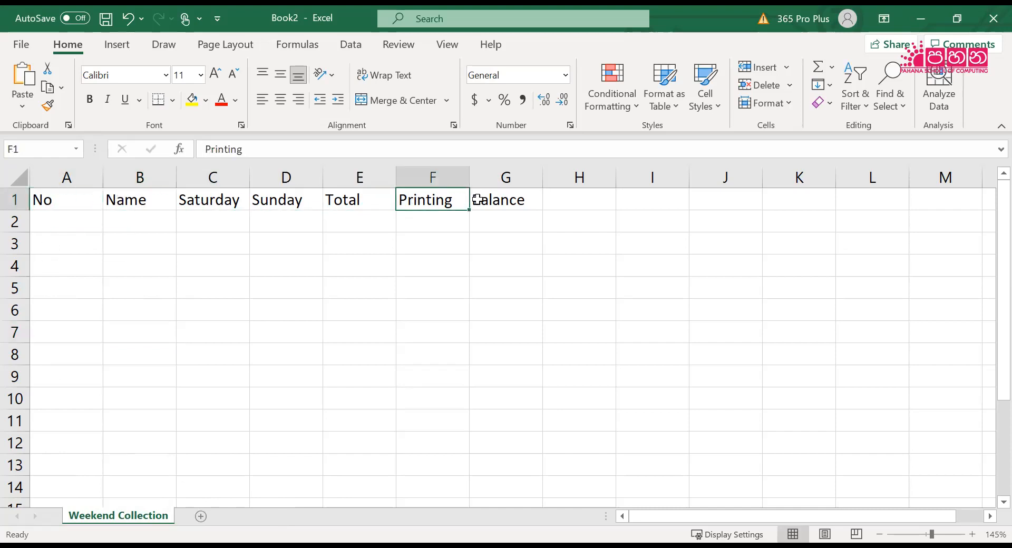
click(480, 200)
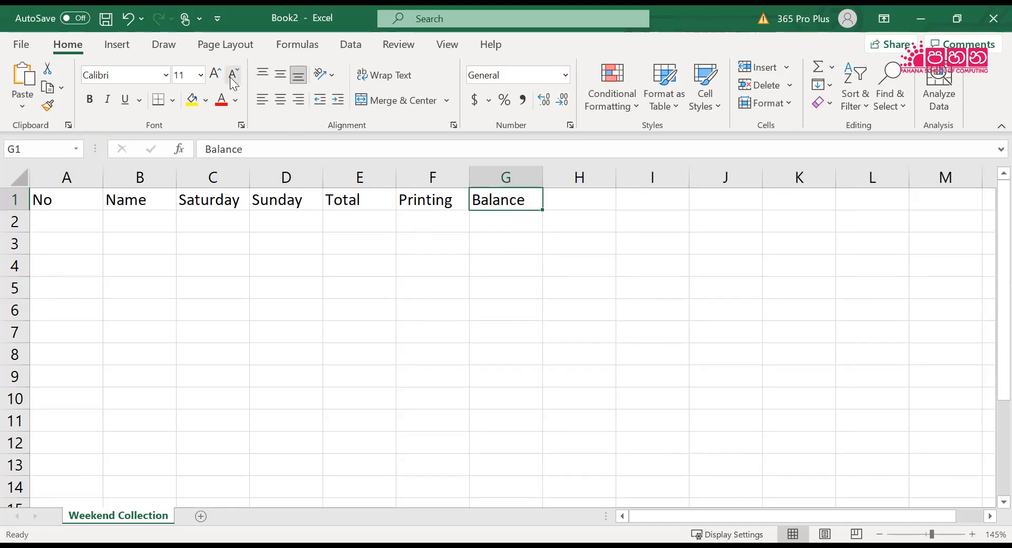
Save the workbook in the Documents folder as an Excel Workbook named Collection
click(22, 47)
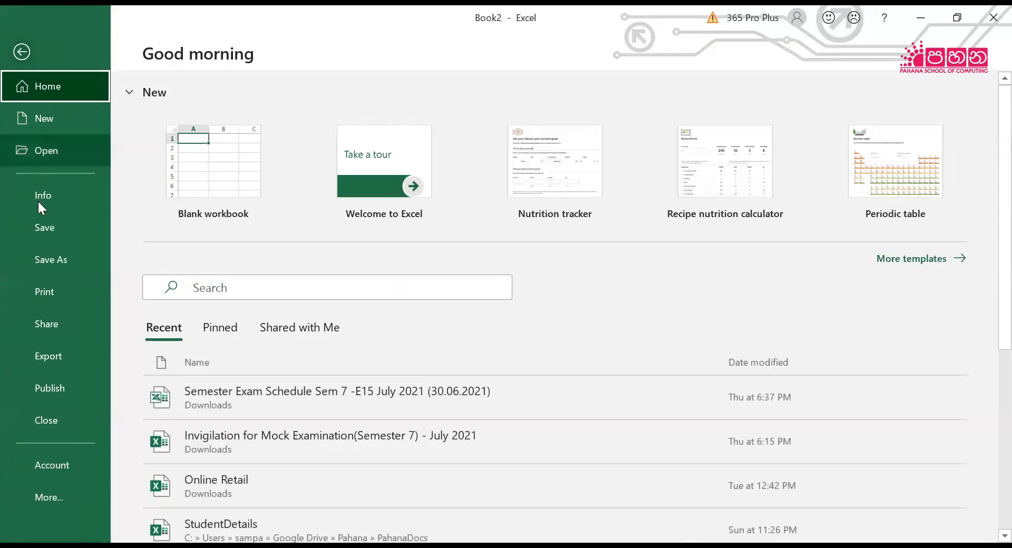
click(39, 229)
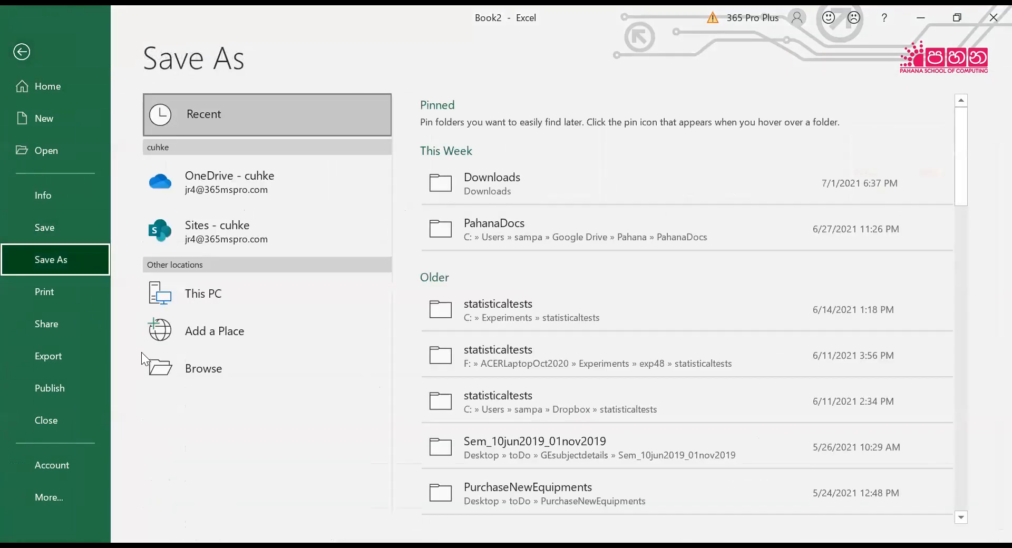
click(183, 369)
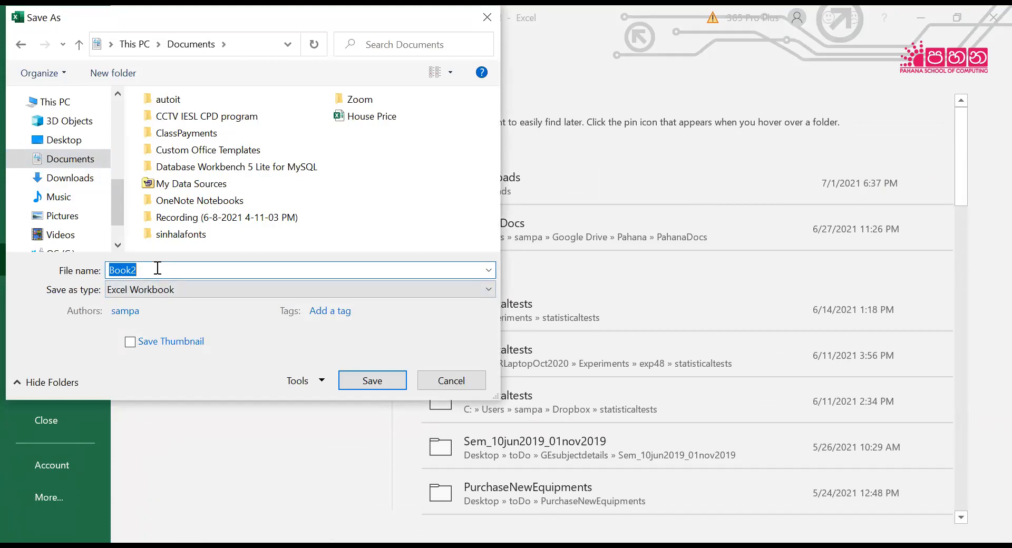
text(Collection)
click(372, 380)
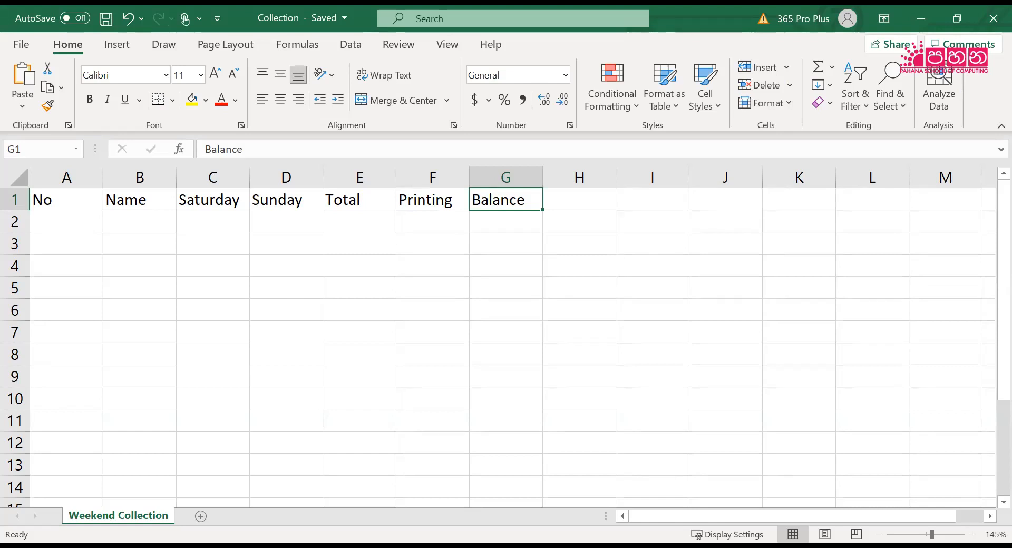
Switch to the workbook PDF in Adobe Acrobat Reader to consult the Activity 2.2 sample table
key(alt+Tab)
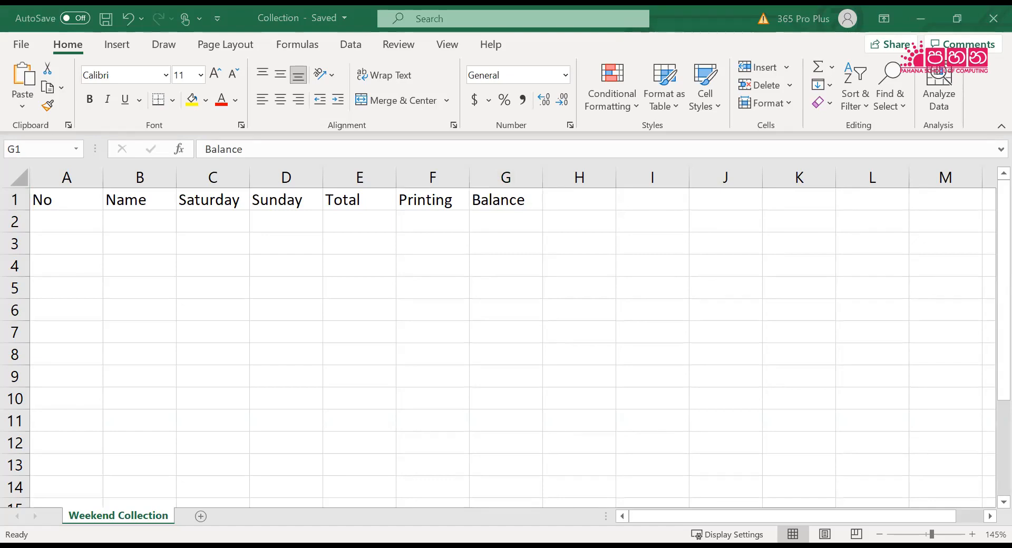
key(alt+Tab)
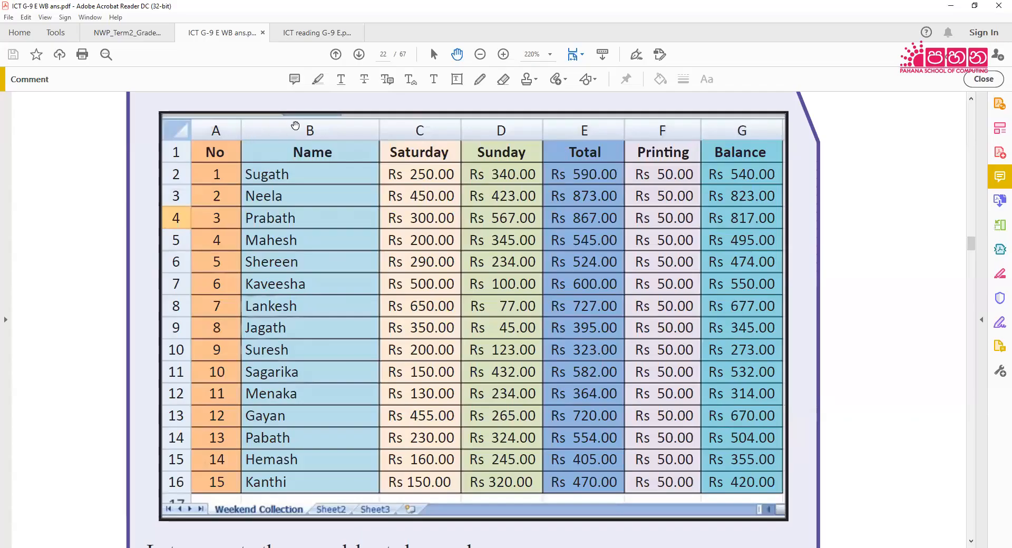
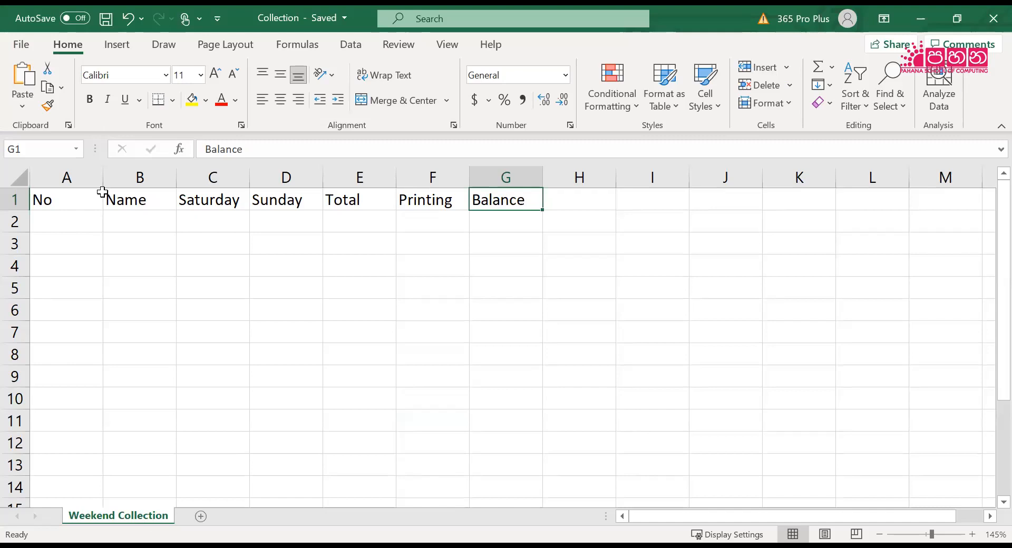
Number the rows in the No column from 1 to 15 in A2:A16, extending the series from 1 and 2
click(70, 227)
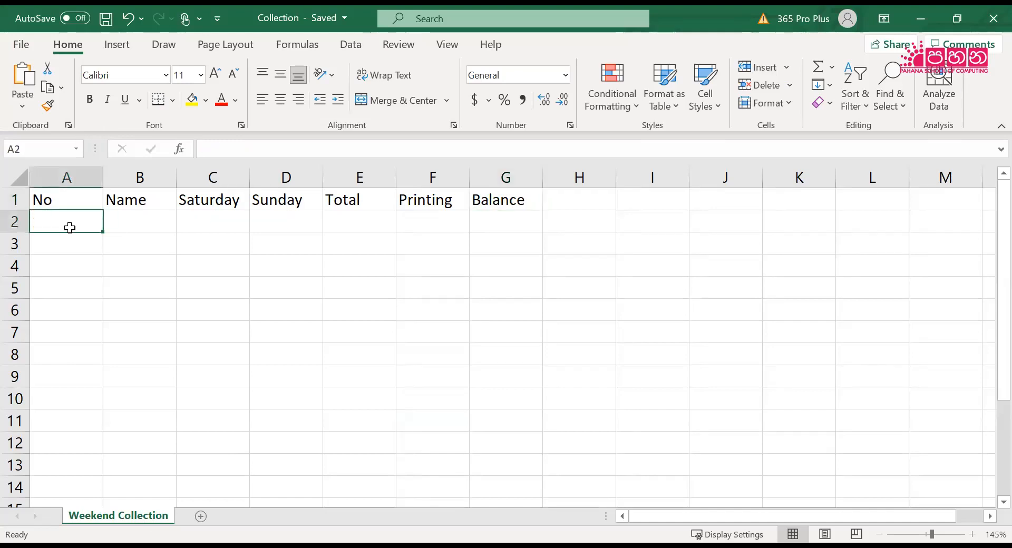
text(1)
key(Return)
text(2)
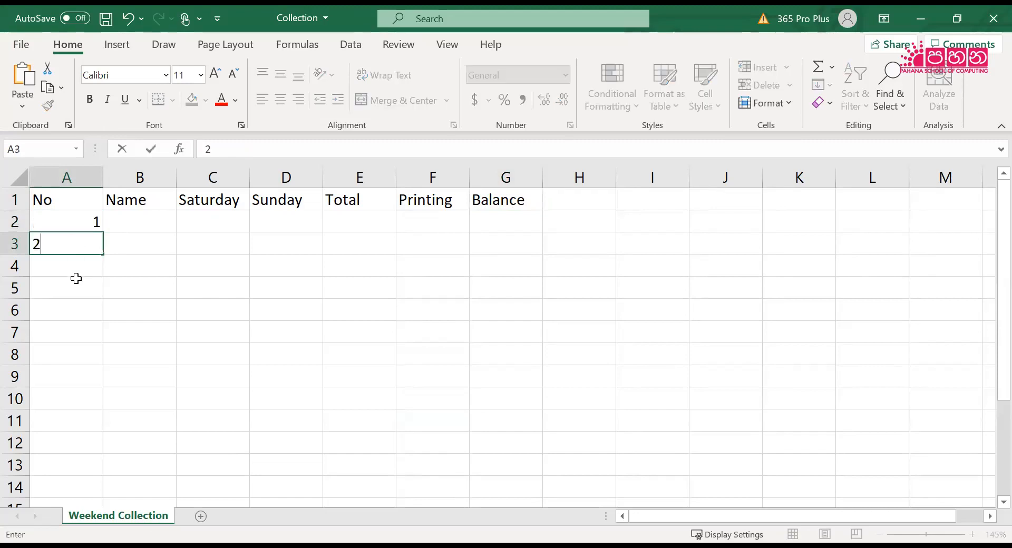
click(74, 279)
click(76, 221)
drag(76, 220, 80, 238)
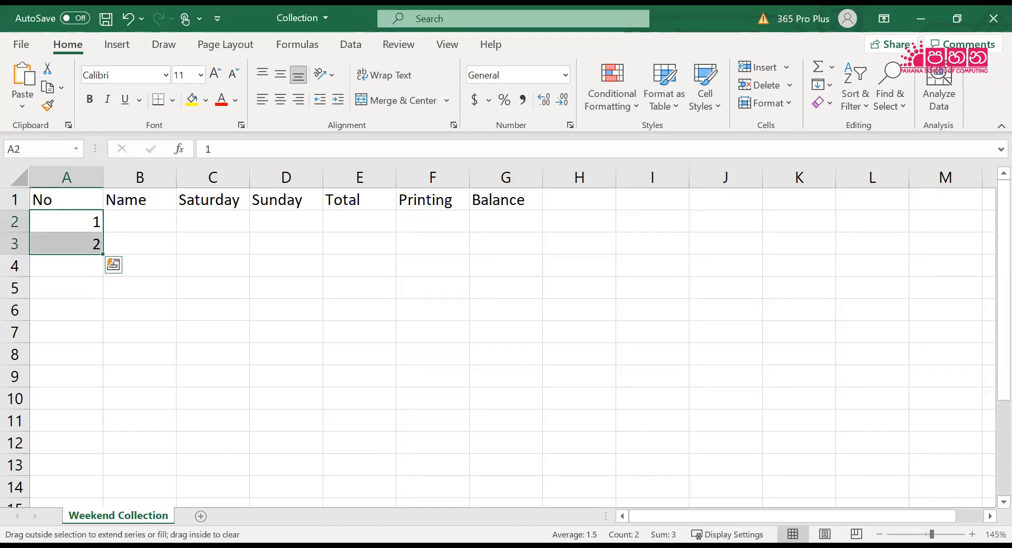
drag(103, 255, 109, 408)
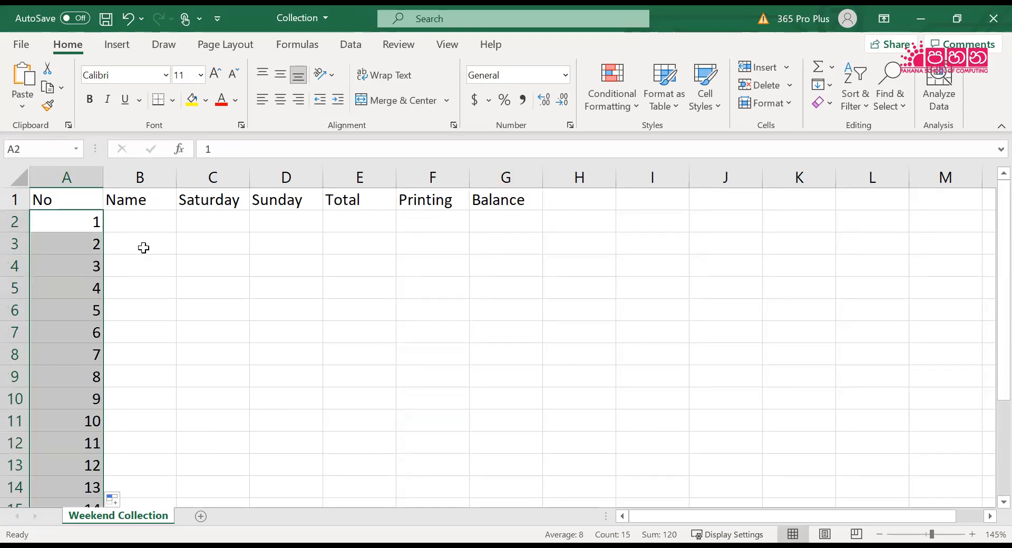
Enter the first names of people 1 to 4 from the sample table in B2:B5
click(136, 228)
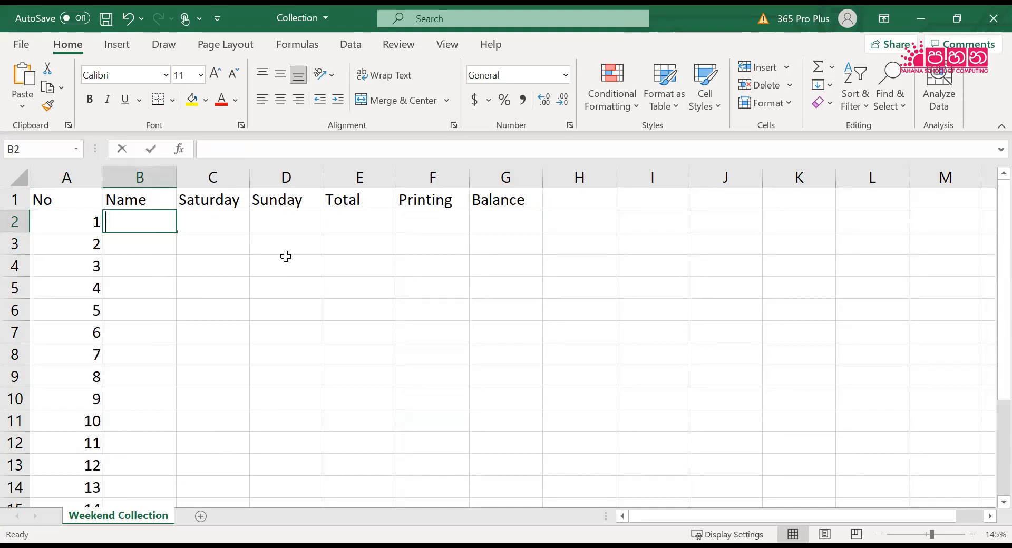
text(Sugath)
key(Return)
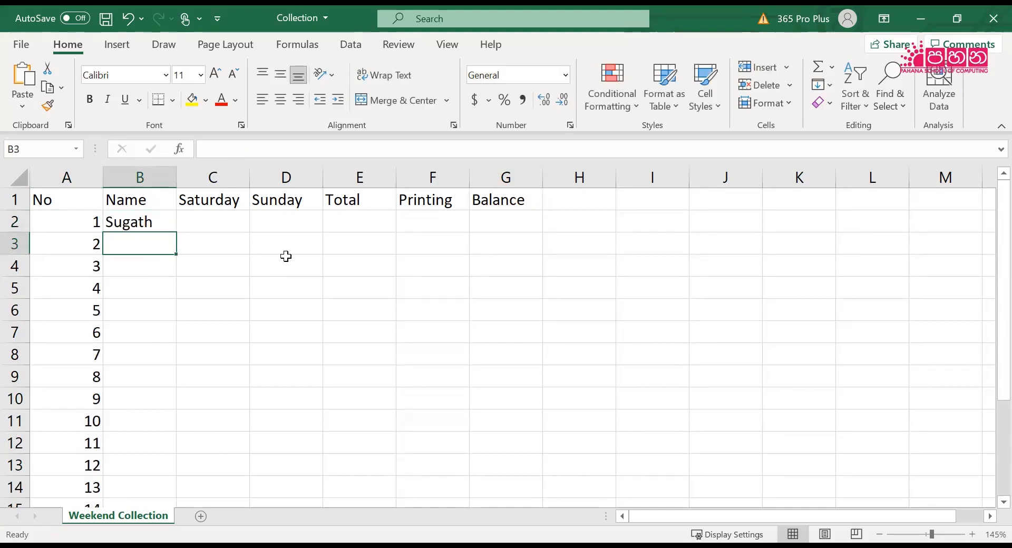
text(Neela)
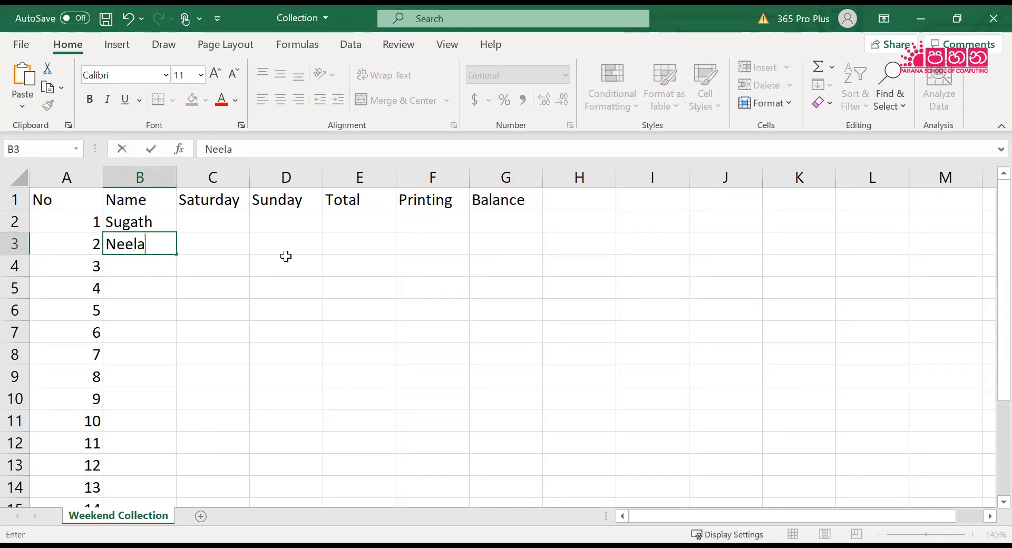
key(Return)
text(P)
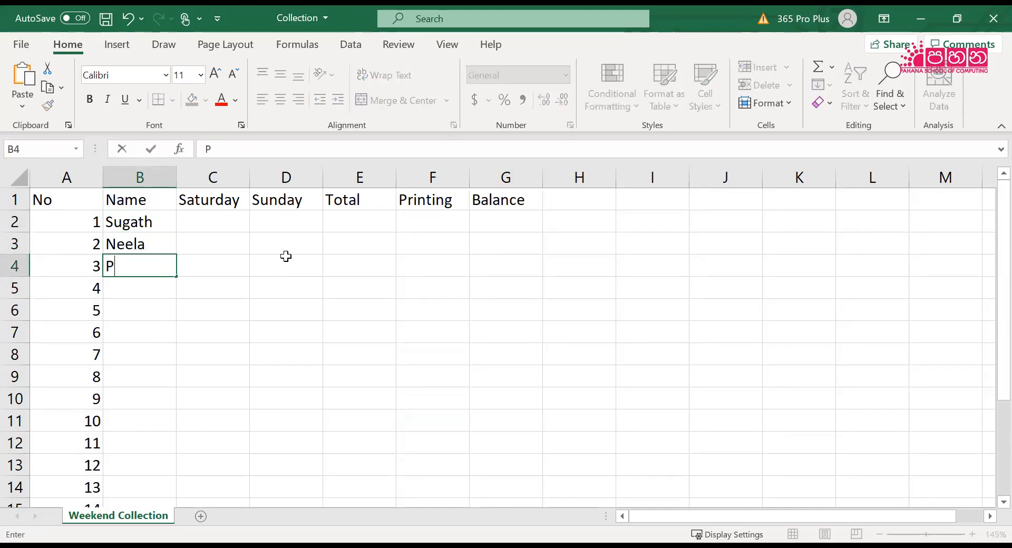
text(rabath)
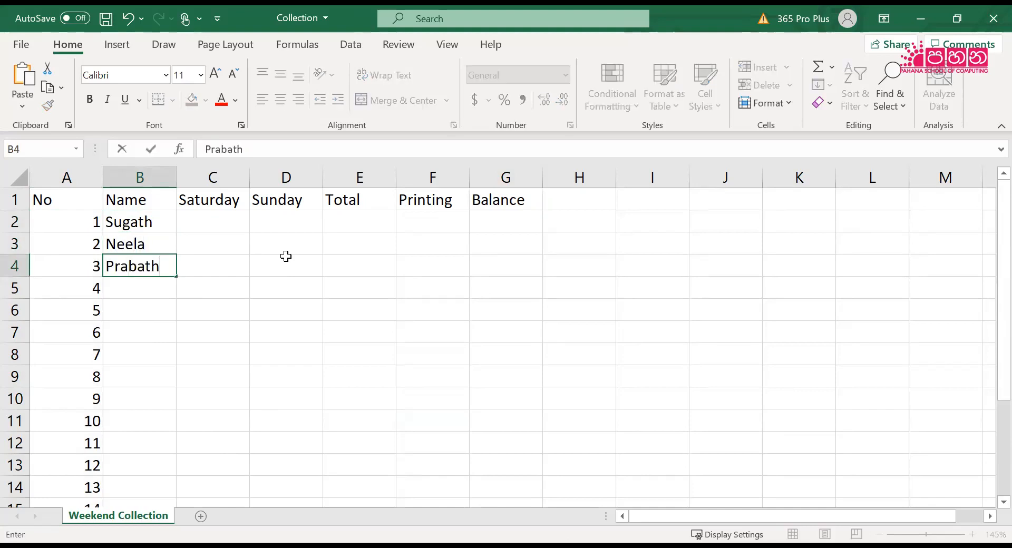
key(Return)
text(Mehesh)
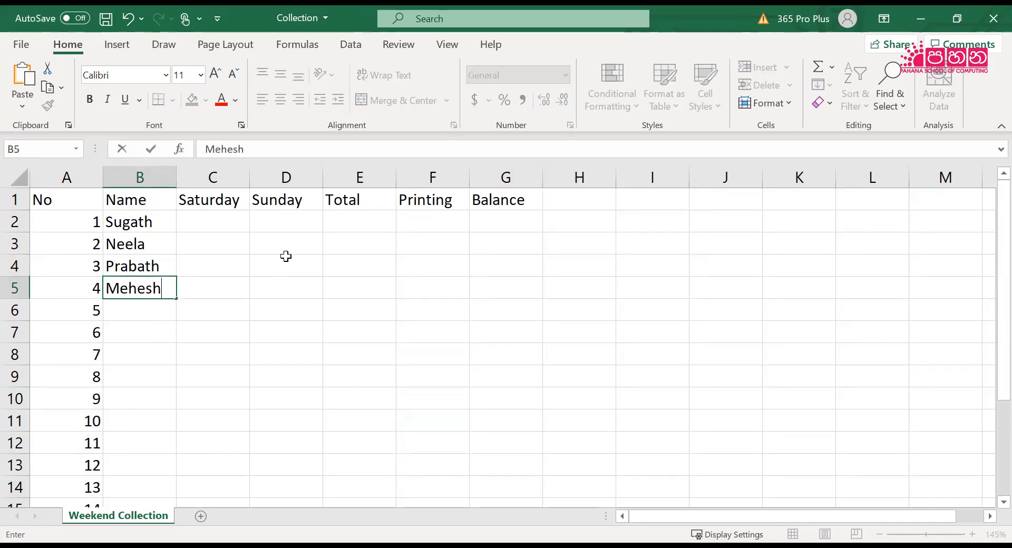
key(Return)
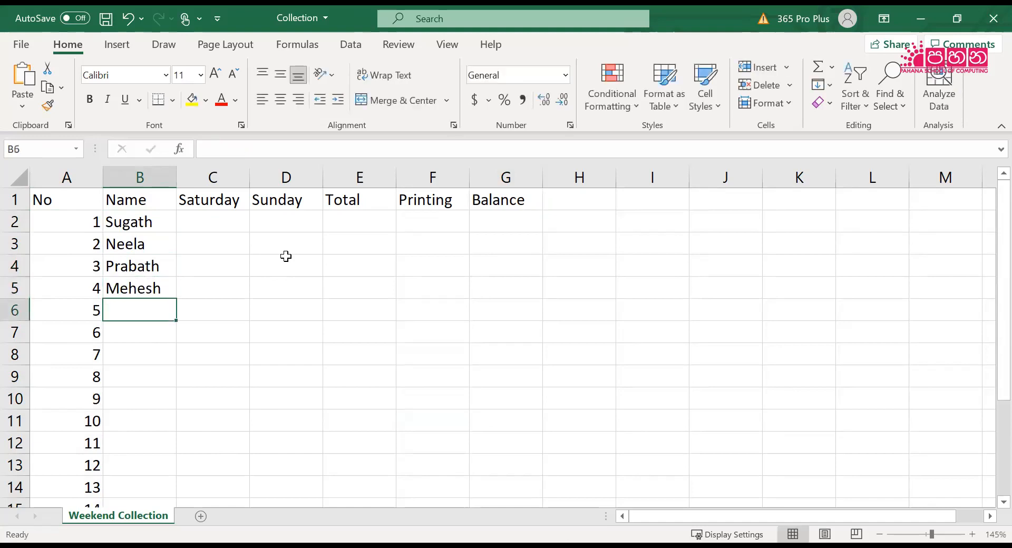
Enter the first names of people 5 to 7 in B6:B8, correcting the misspelt entry for number 7
text(Shereen)
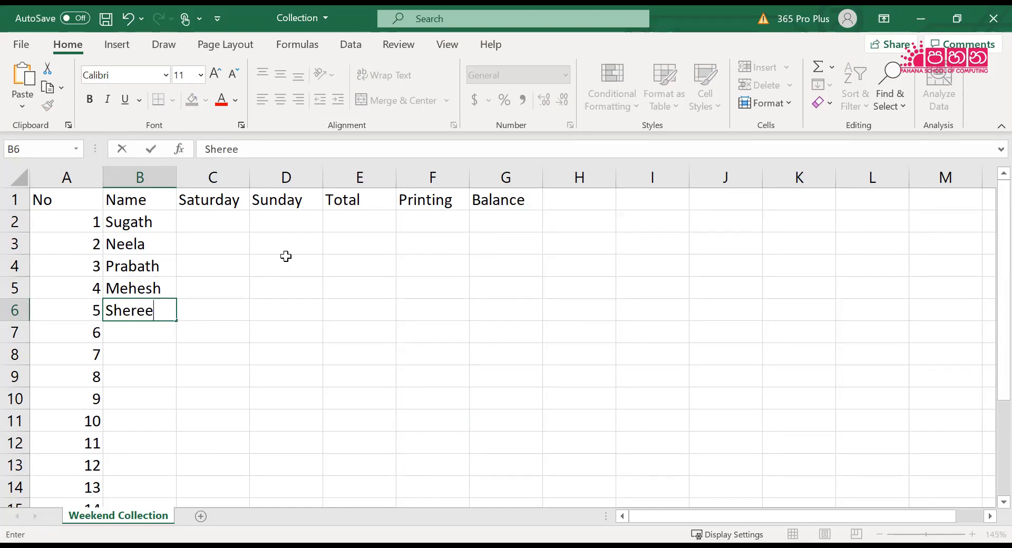
key(Return)
text(K)
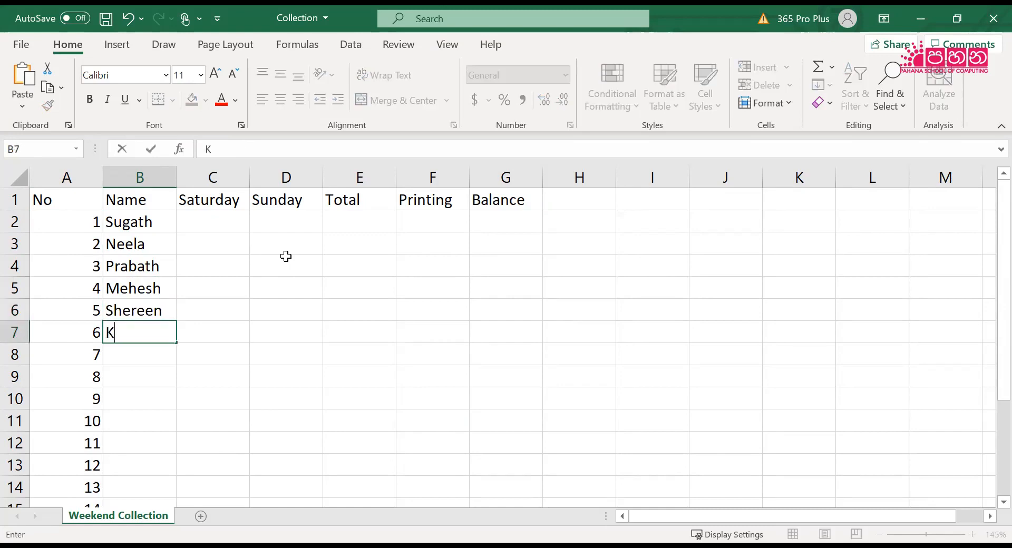
text(aveesha)
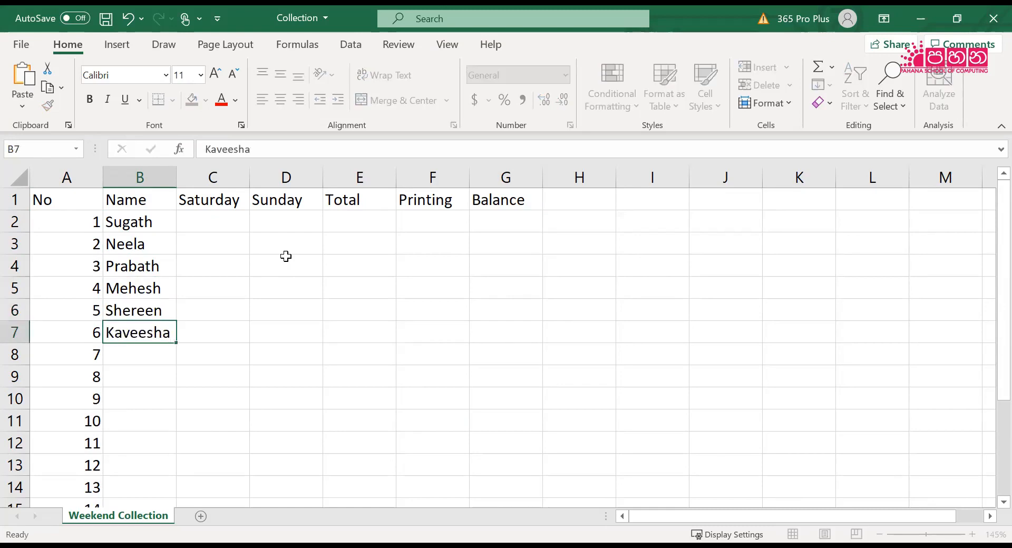
key(Return)
text(Lankkesh)
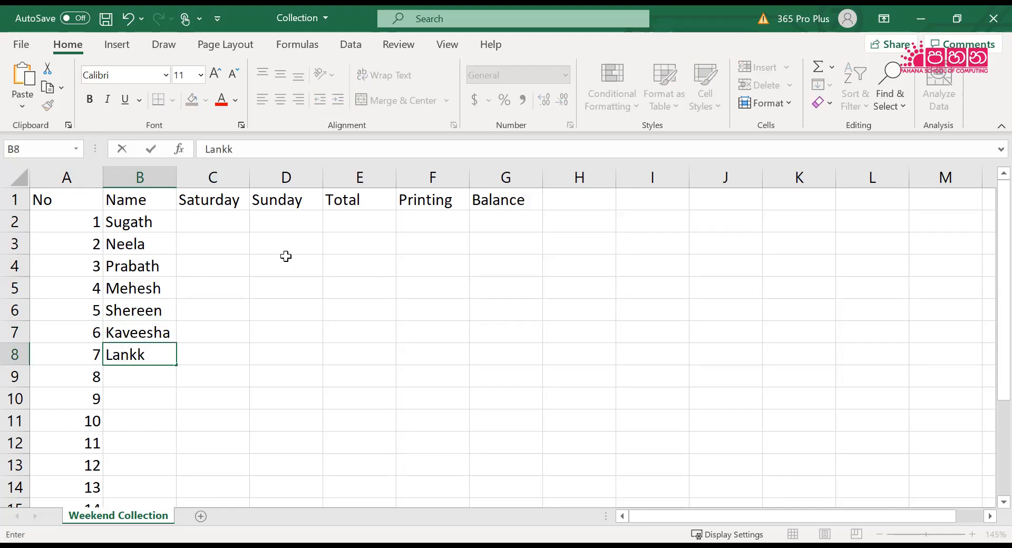
key(BackSpace)
key(BackSpace)
key(BackSpace)
key(BackSpace)
text(esh)
key(Return)
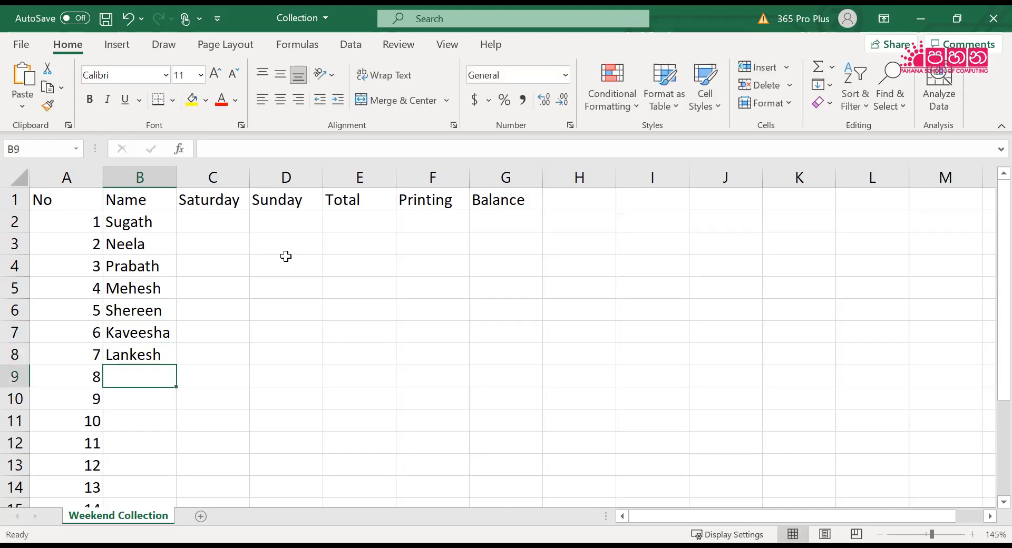
Fill in the first names of people 8 to 12 from the sample table in B9:B13
text(Ja)
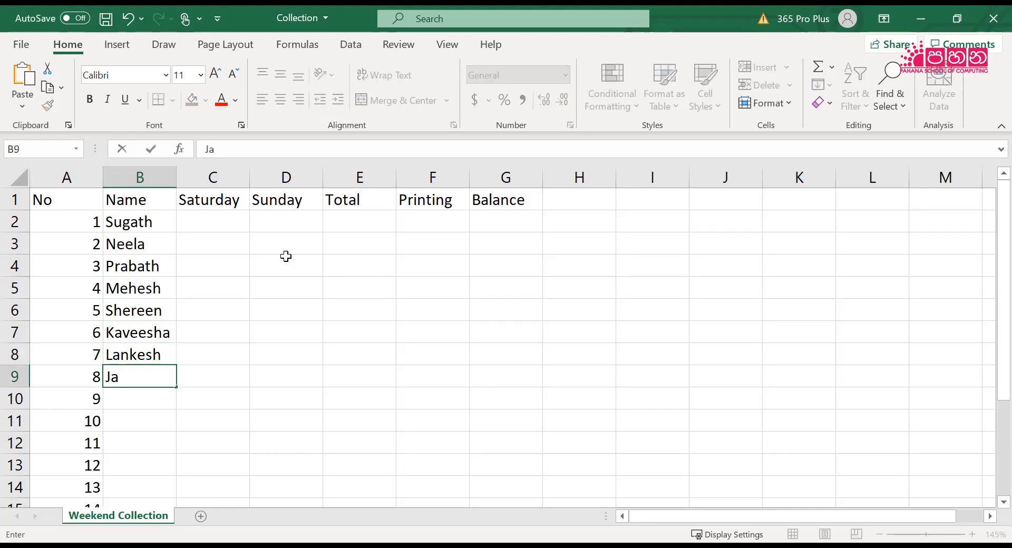
text(gath)
key(Return)
text(Suresh)
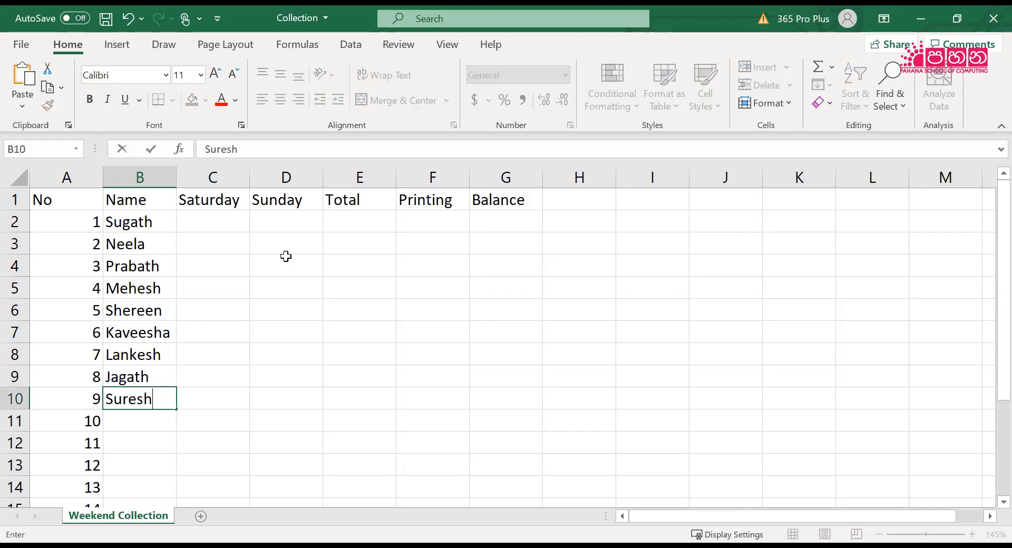
key(Return)
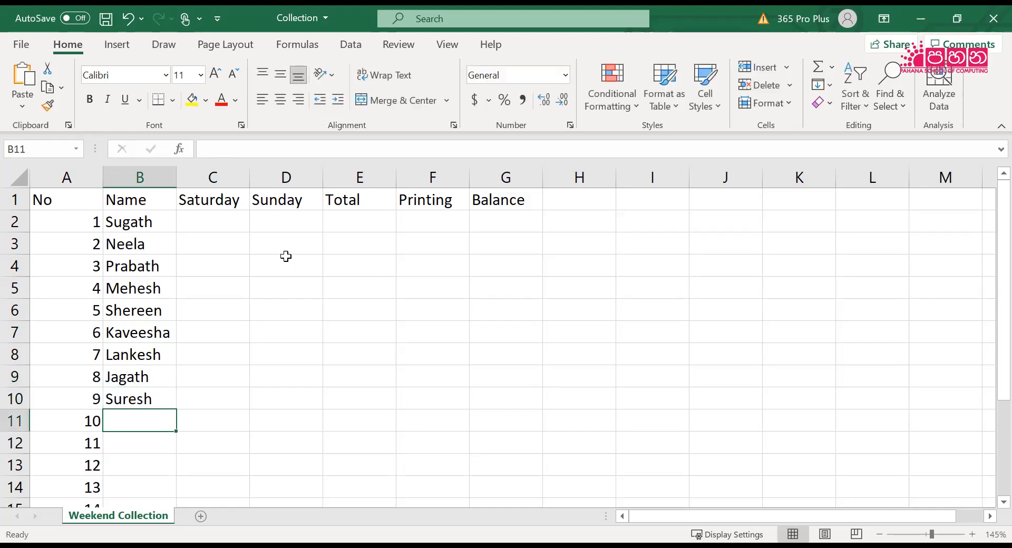
text(Sagarika)
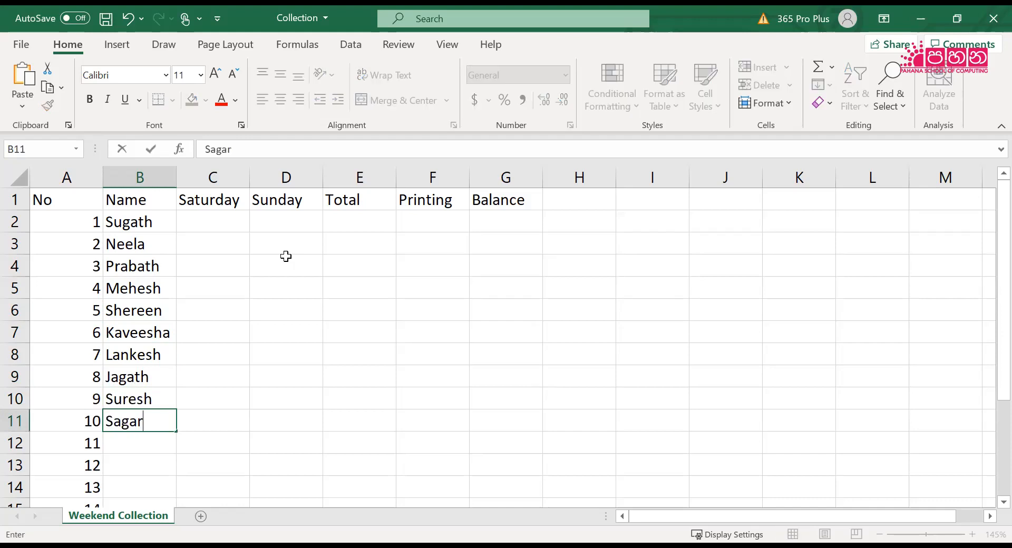
key(Return)
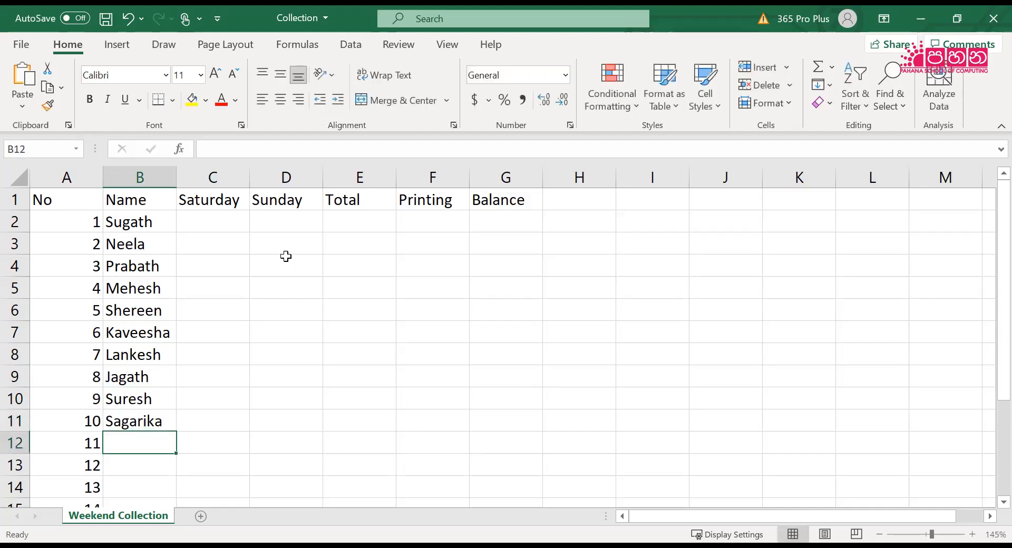
text(Menaka)
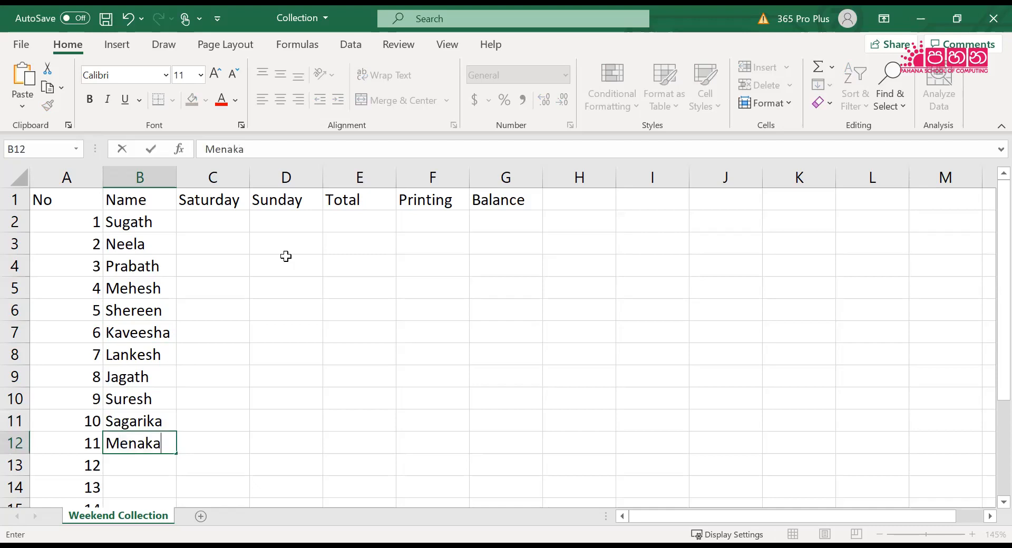
key(Return)
text(Gayan)
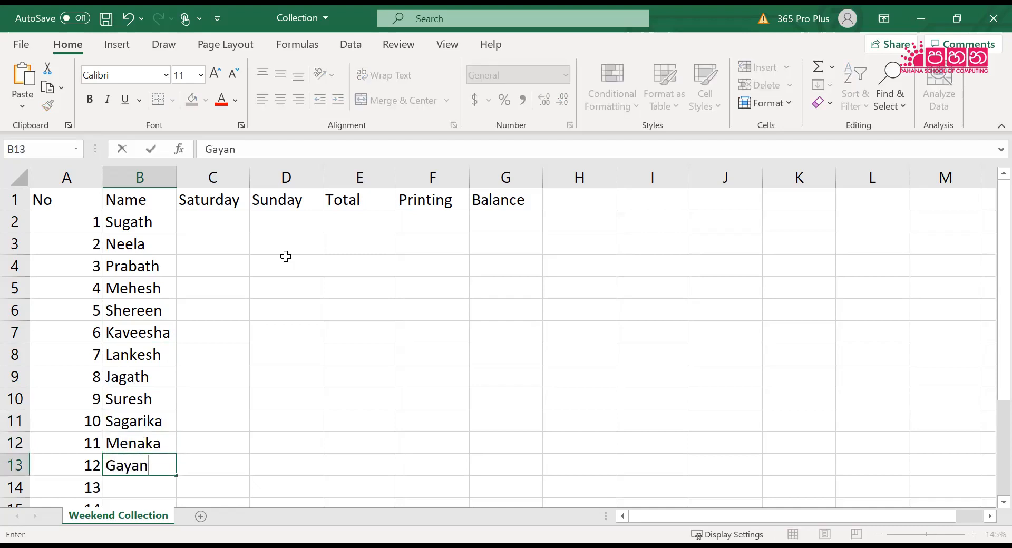
key(Return)
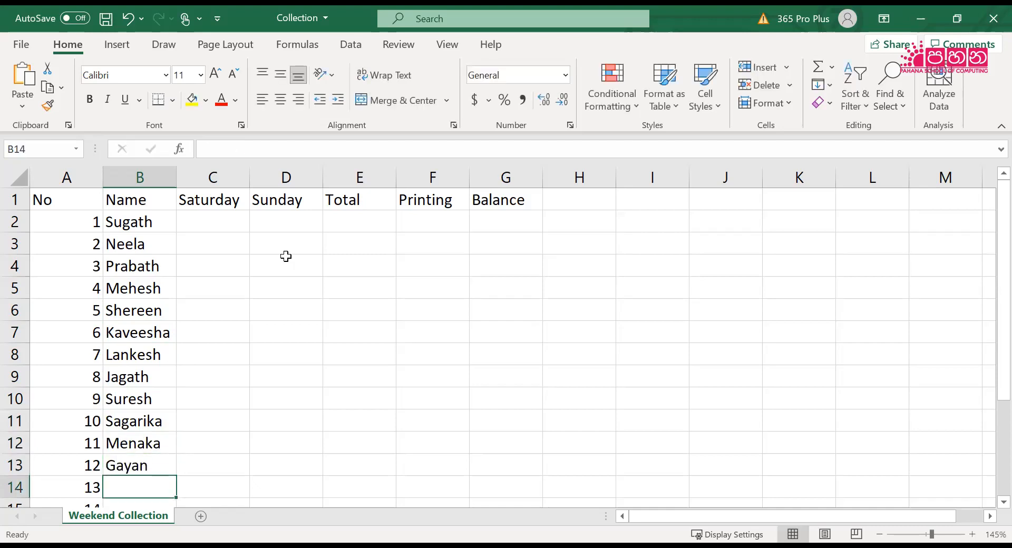
Complete the Name column with the first names of people 13 to 15 in B14:B16, replacing the autocomplete suggestion in B14
text(Pra)
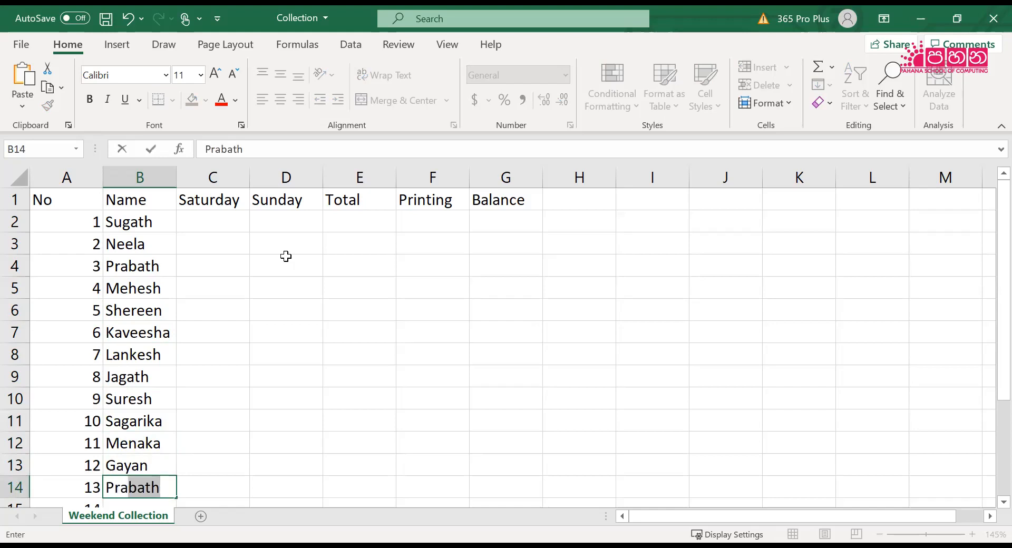
key(BackSpace)
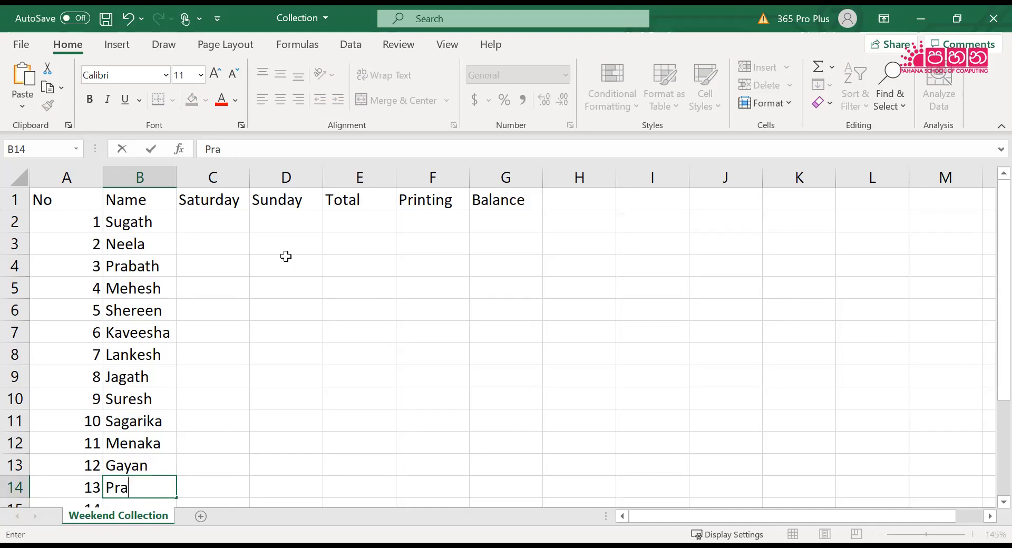
key(BackSpace)
key(BackSpace)
text(abath)
key(Return)
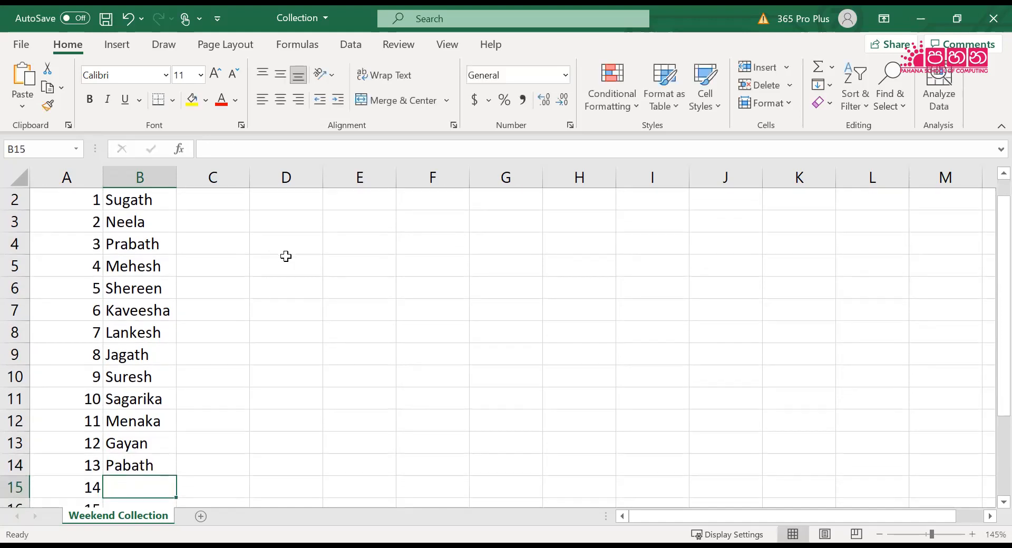
text(Hemash)
key(Return)
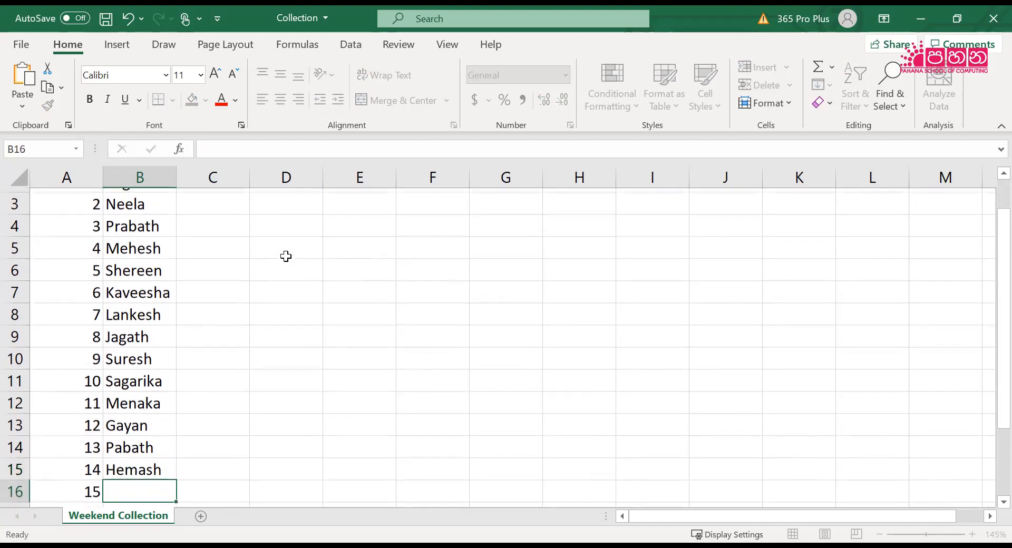
text(Kanthi)
key(Return)
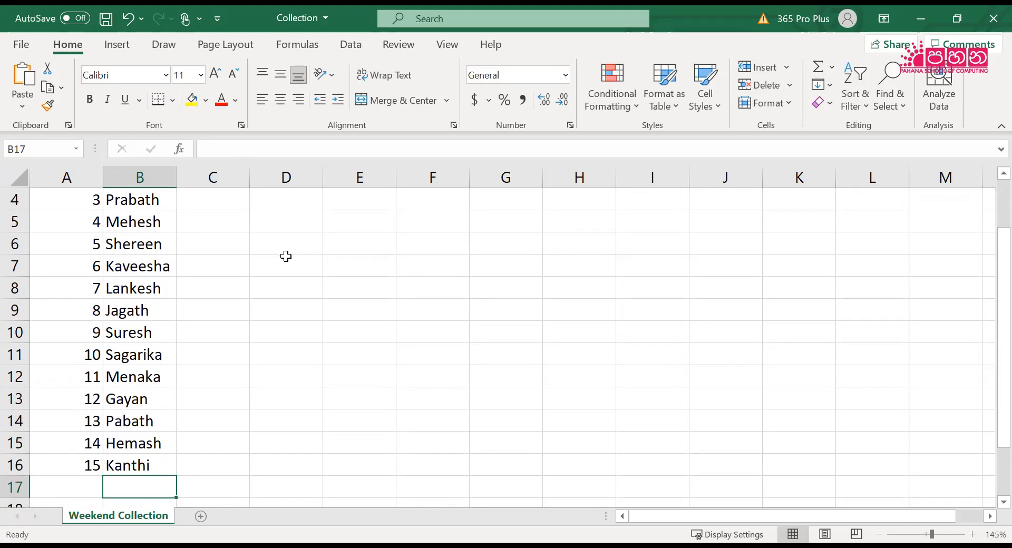
Return to the first data row and enter 250 as the Saturday amount in C2
key(Up)
key(Up)
key(Up)
key(Up)
key(Up)
key(Up)
key(Up)
key(Up)
key(Up)
key(Up)
key(Up)
key(Up)
key(Up)
key(Up)
key(Up)
key(Up)
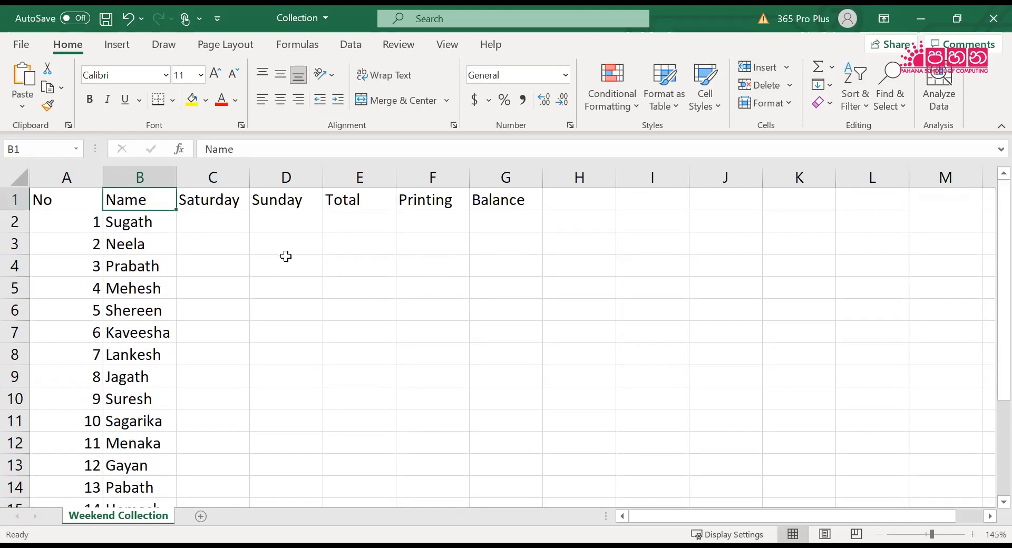
key(Down)
key(Right)
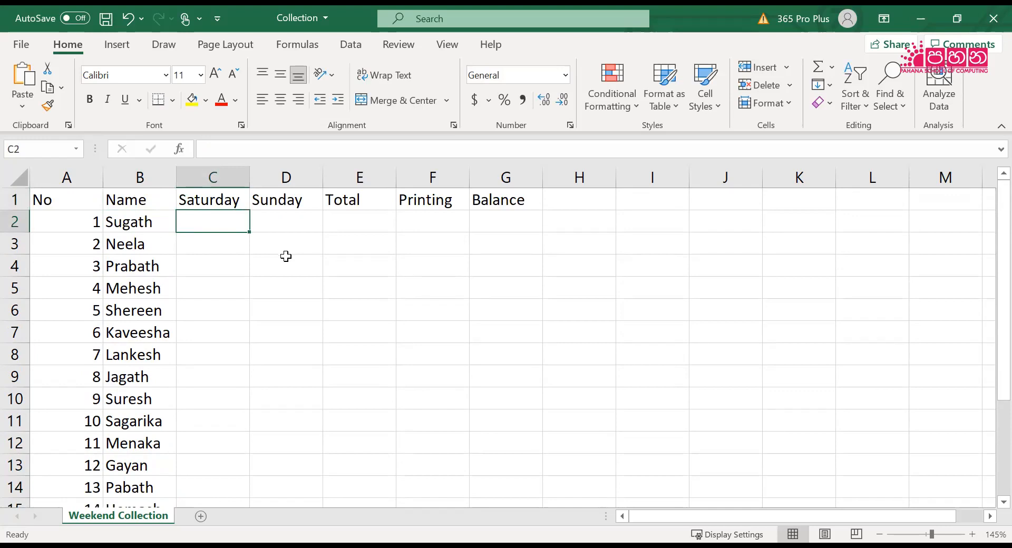
text(250)
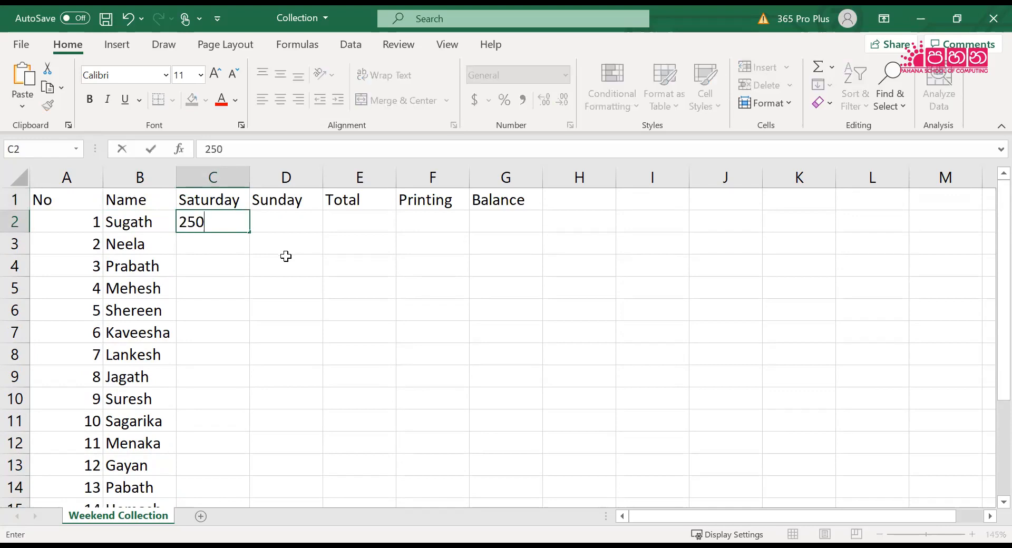
key(Return)
text(4)
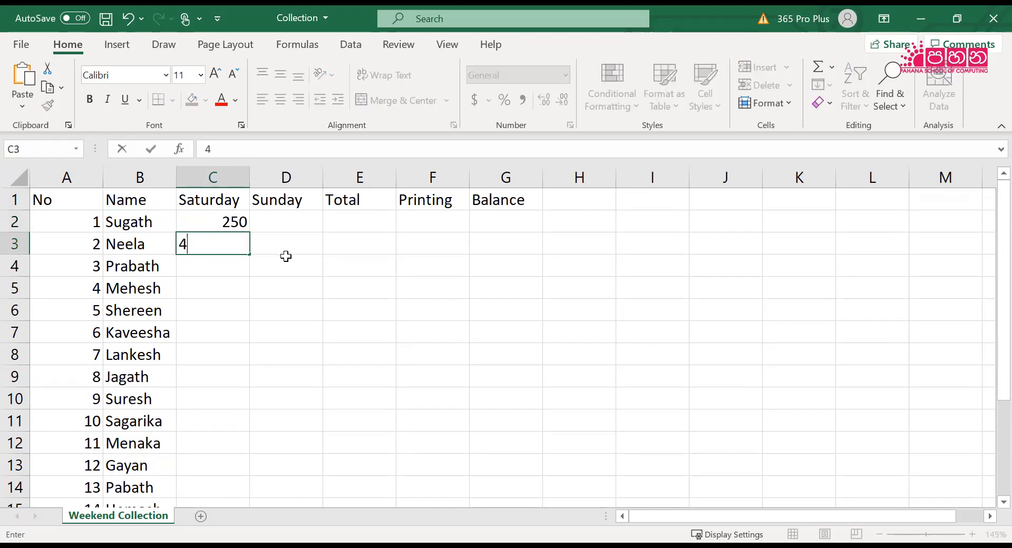
text(50300)
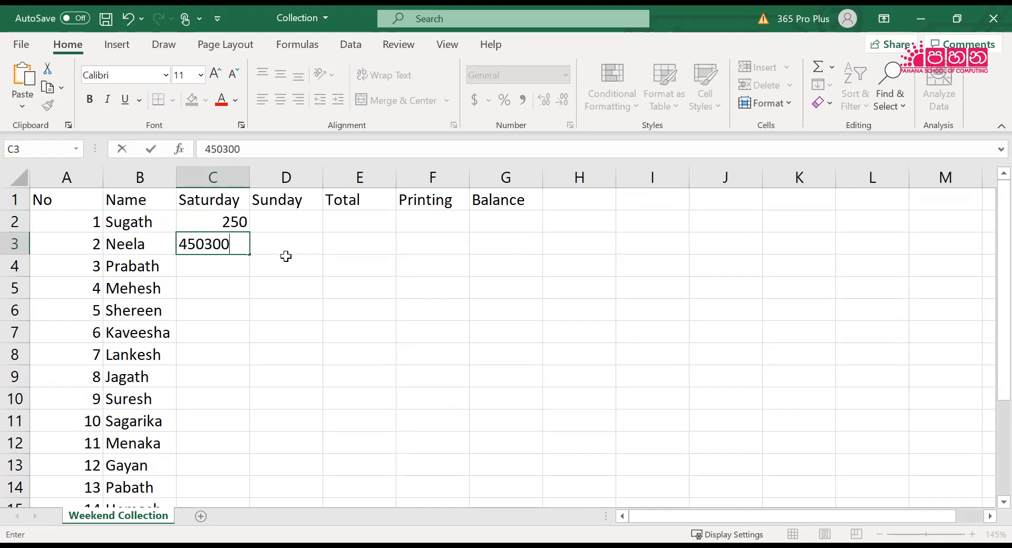
text(200290)
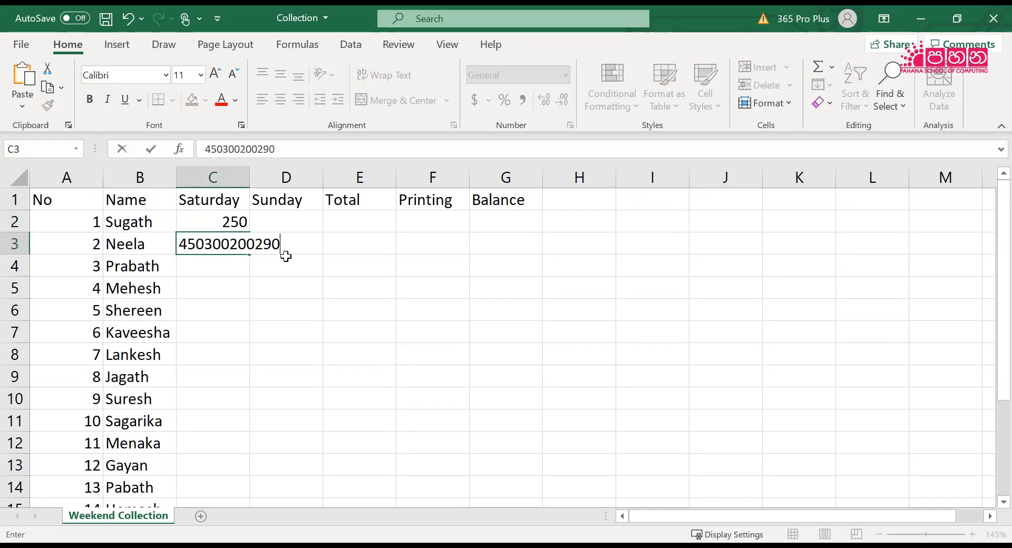
key(BackSpace)
key(BackSpace)
key(BackSpace)
key(BackSpace)
key(BackSpace)
key(BackSpace)
key(BackSpace)
key(BackSpace)
key(BackSpace)
key(BackSpace)
key(BackSpace)
key(BackSpace)
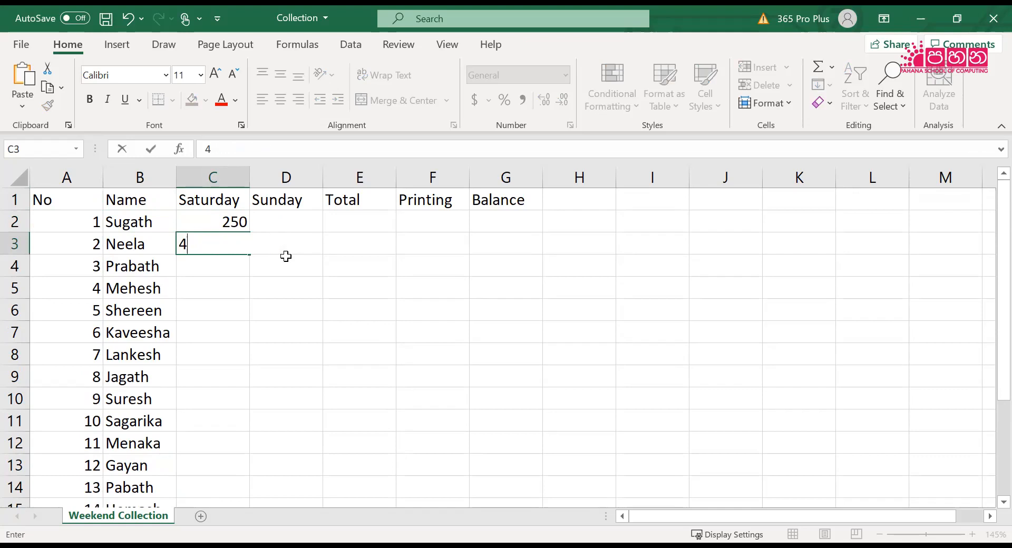
Enter the Saturday amounts 450, 300, 200 and 290 for numbers 2 to 5 in C3:C6
text(450)
key(Return)
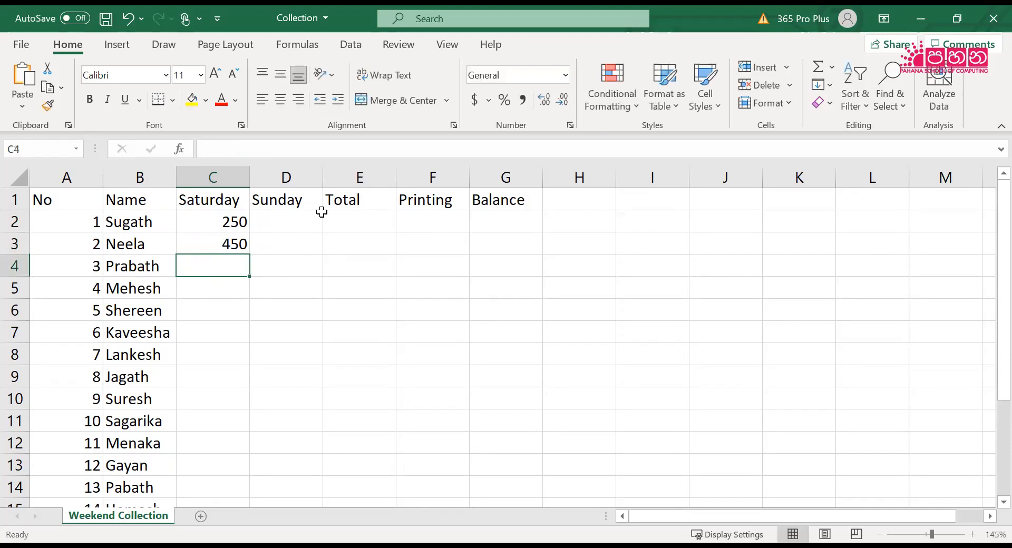
text(300)
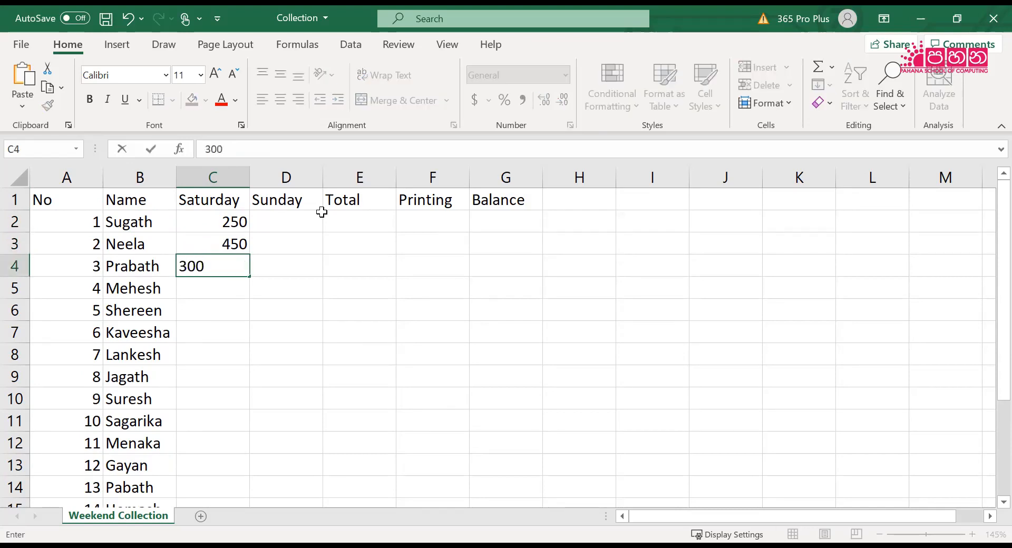
key(Return)
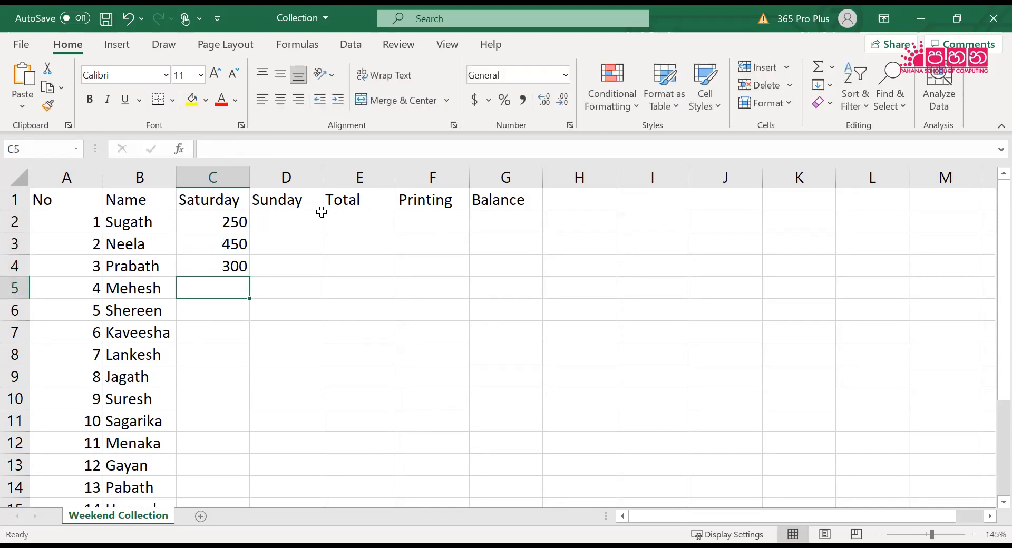
text(200)
key(ctrl+Return)
key(Return)
text(290)
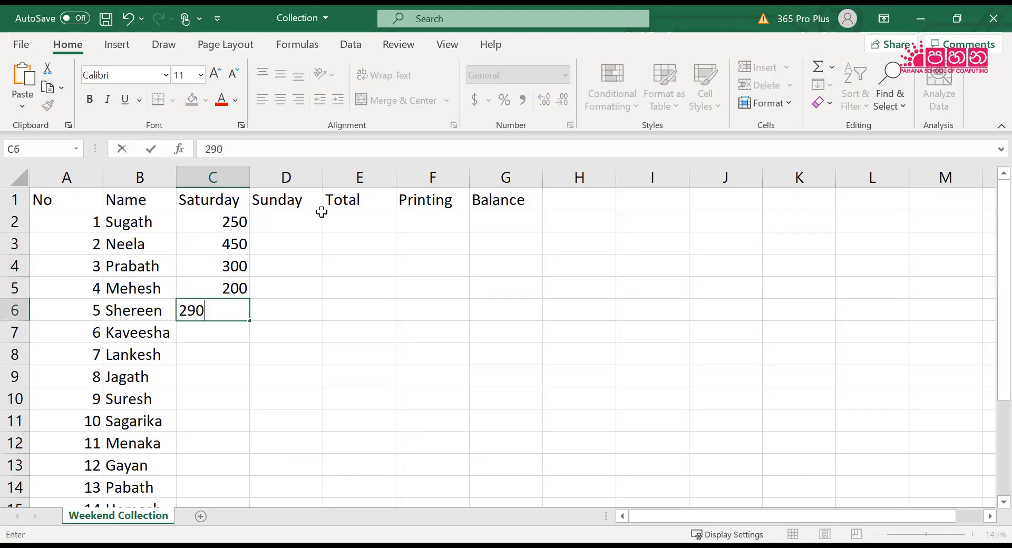
key(Return)
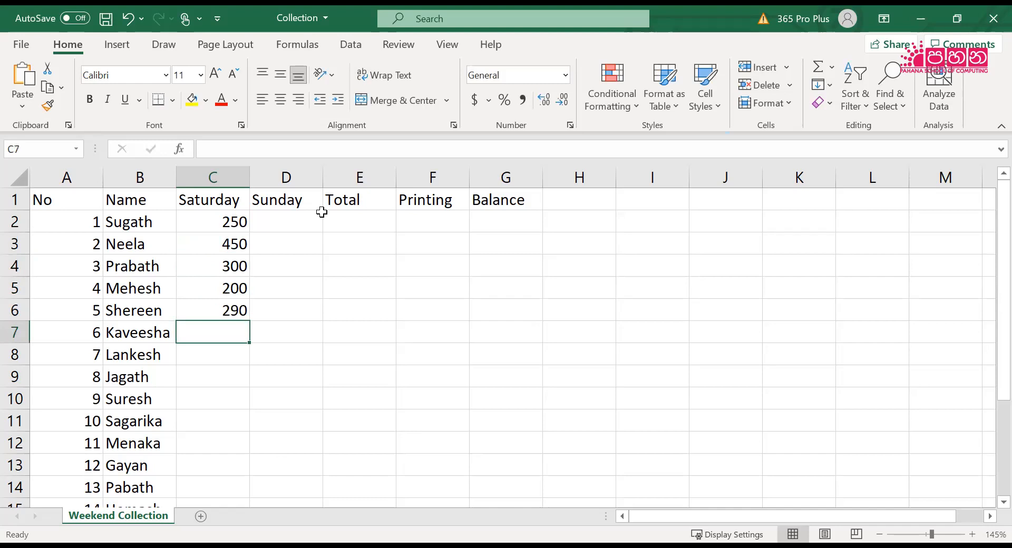
Enter the Saturday amounts 500, 650 and 350 for numbers 6 to 8 in C7:C9
text(500)
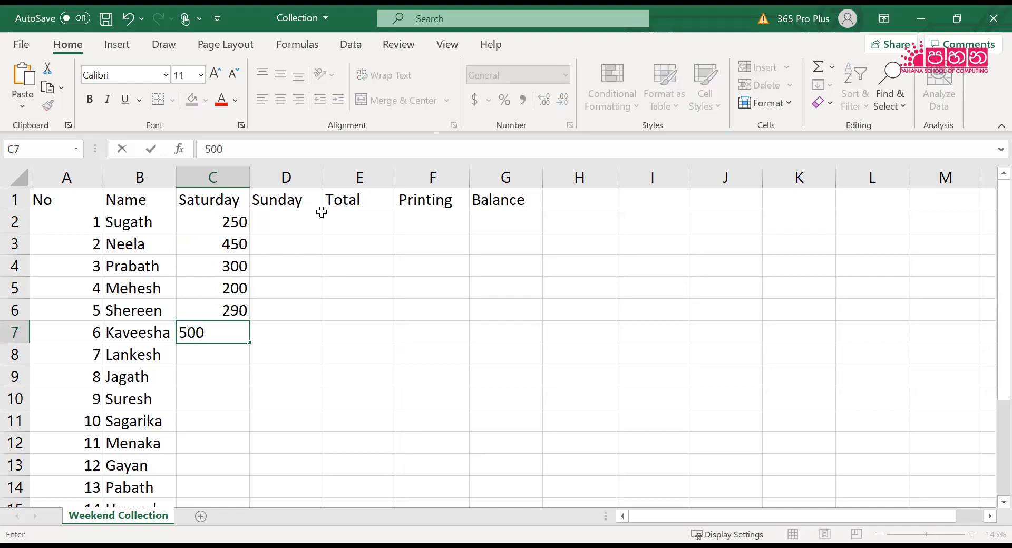
key(Return)
text(650)
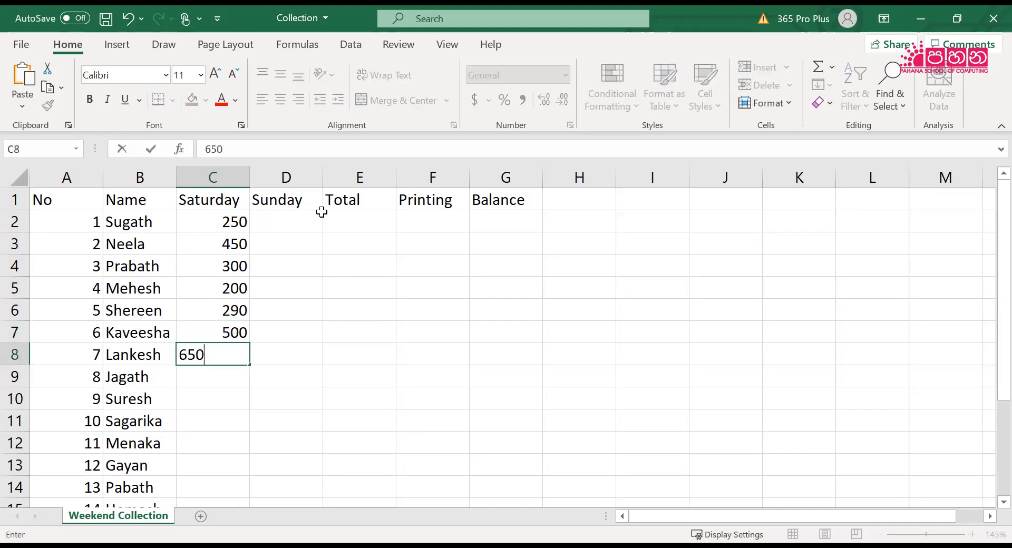
key(Return)
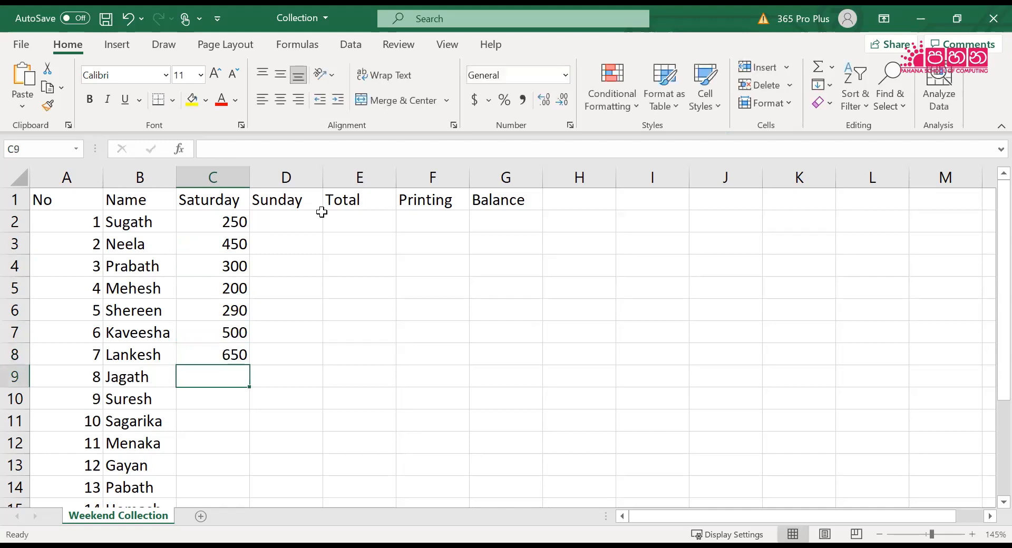
text(350)
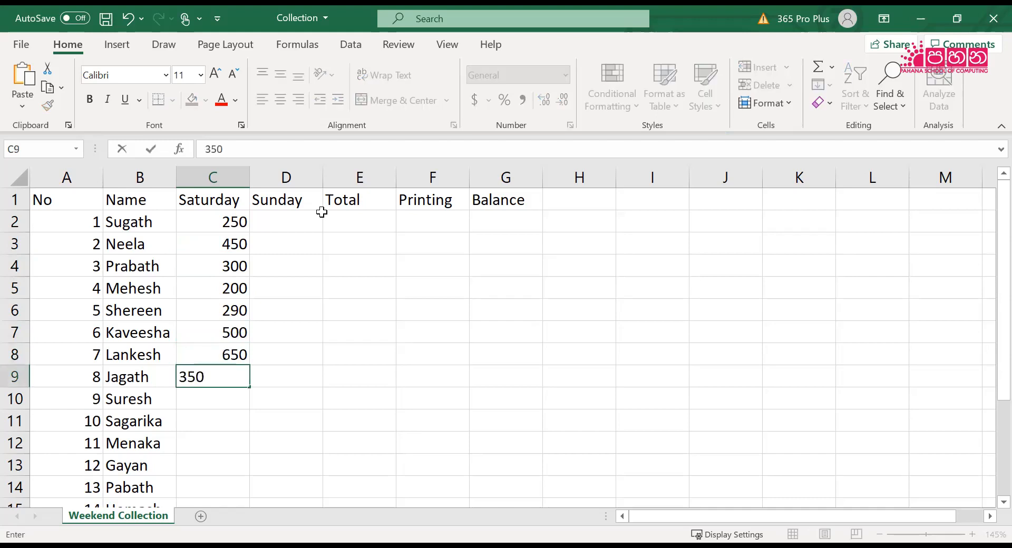
key(Return)
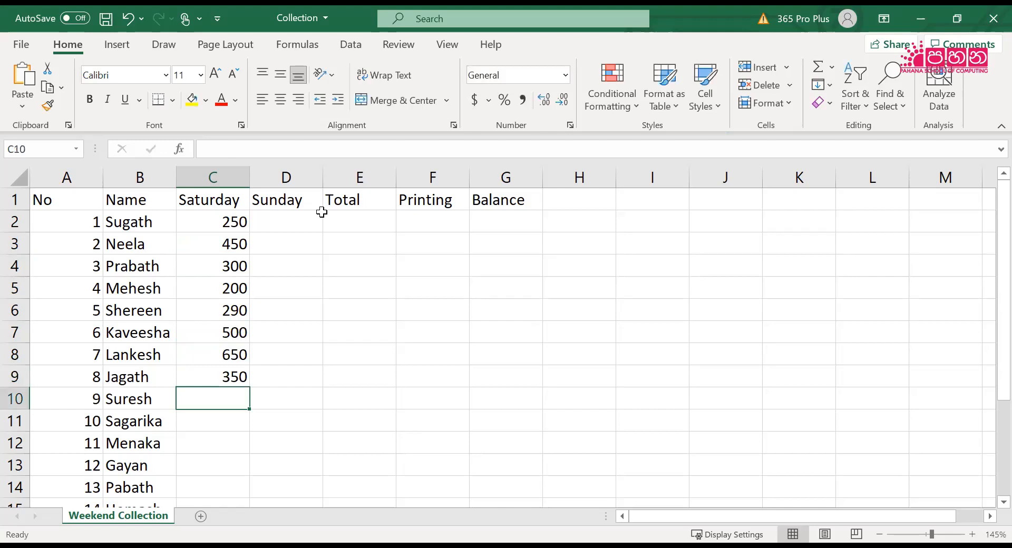
Fill in 200, 150 and 130 as the Saturday amounts for numbers 9 to 11 in C10:C12
text(200)
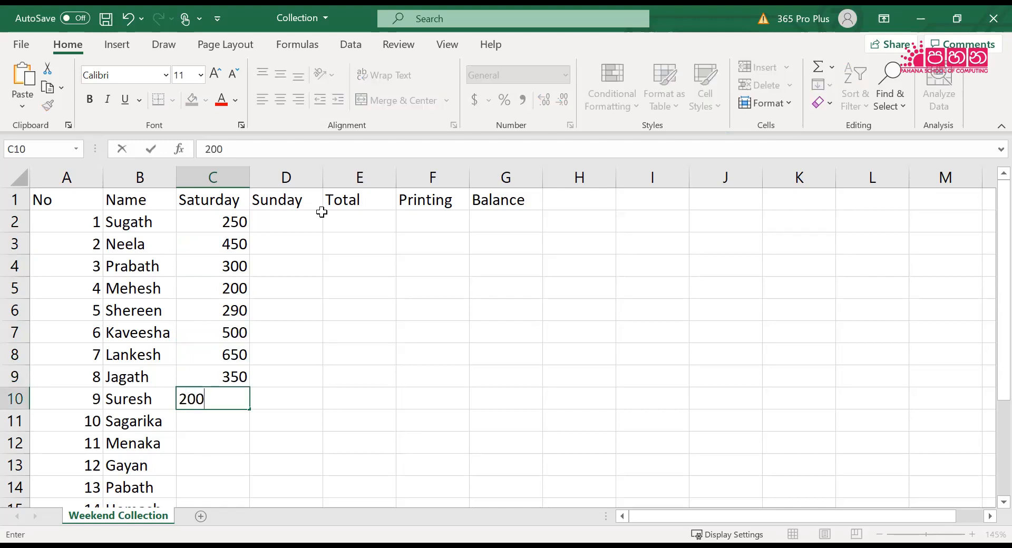
key(Return)
text(150)
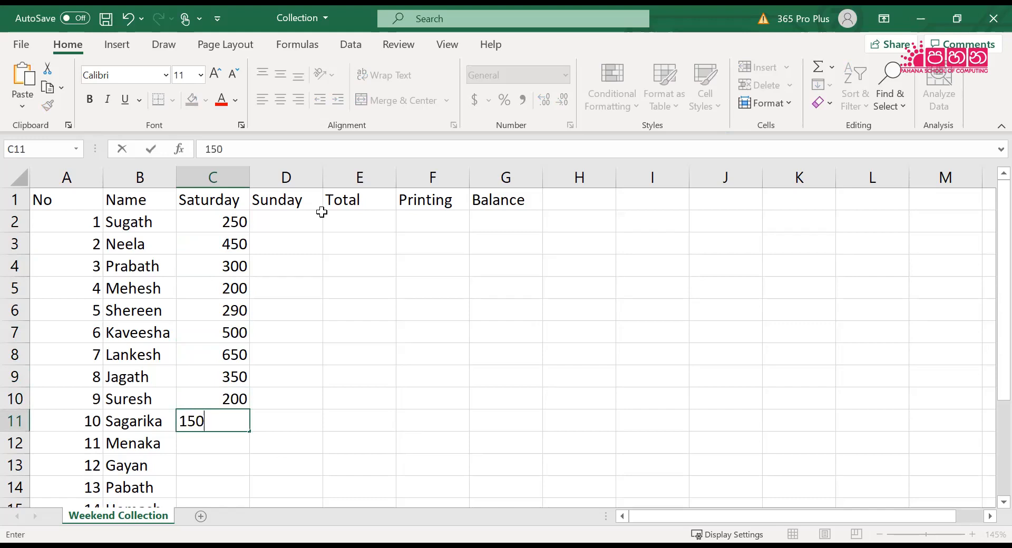
key(Return)
text(130)
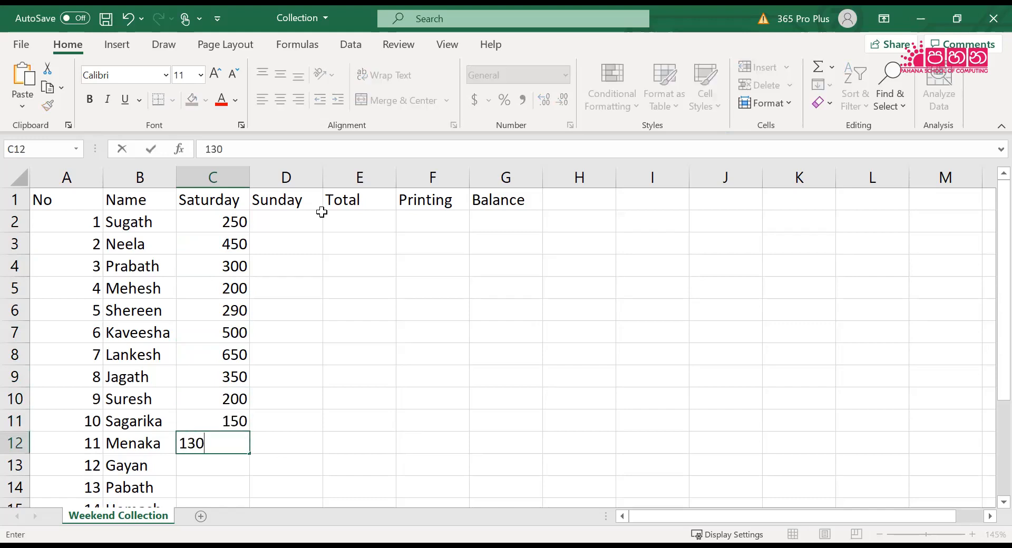
key(Return)
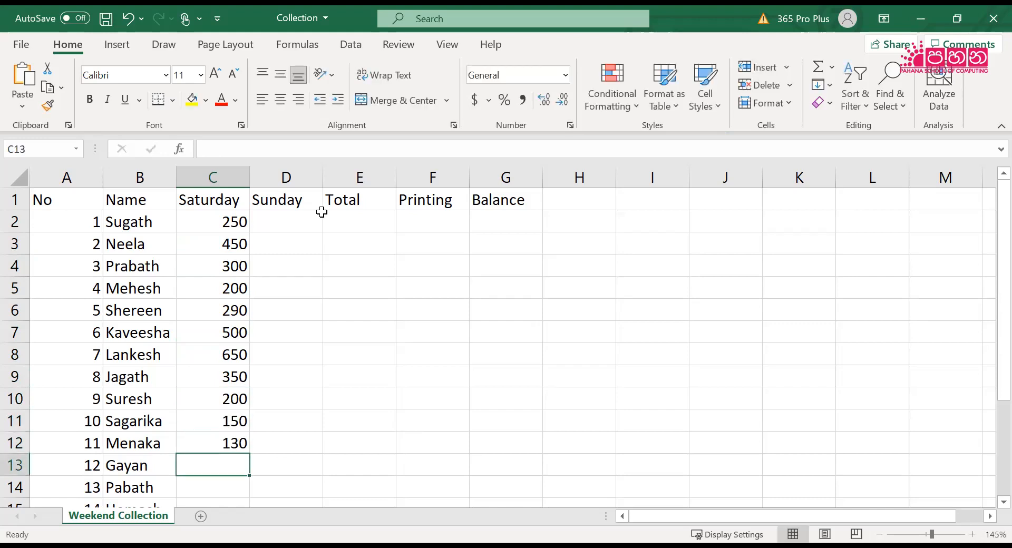
Complete the Saturday column with 455, 230, 160 and 150 for numbers 12 to 15 in C13:C16
text(455)
key(Return)
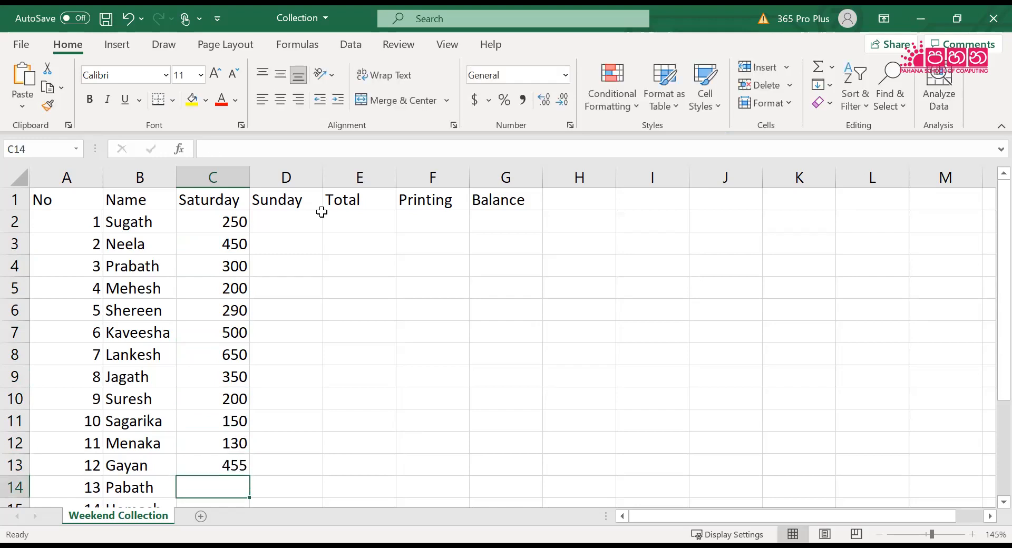
text(230)
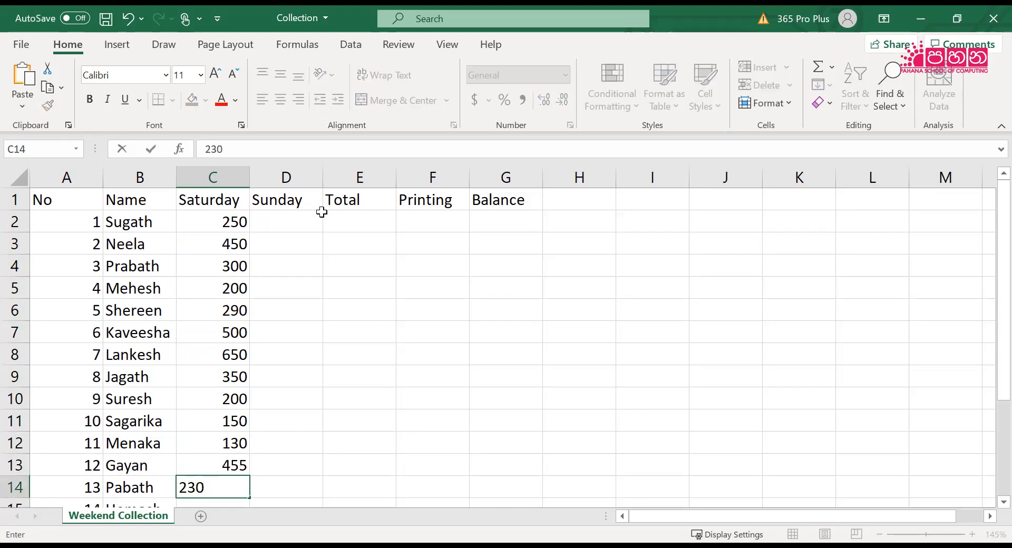
key(Return)
text(160)
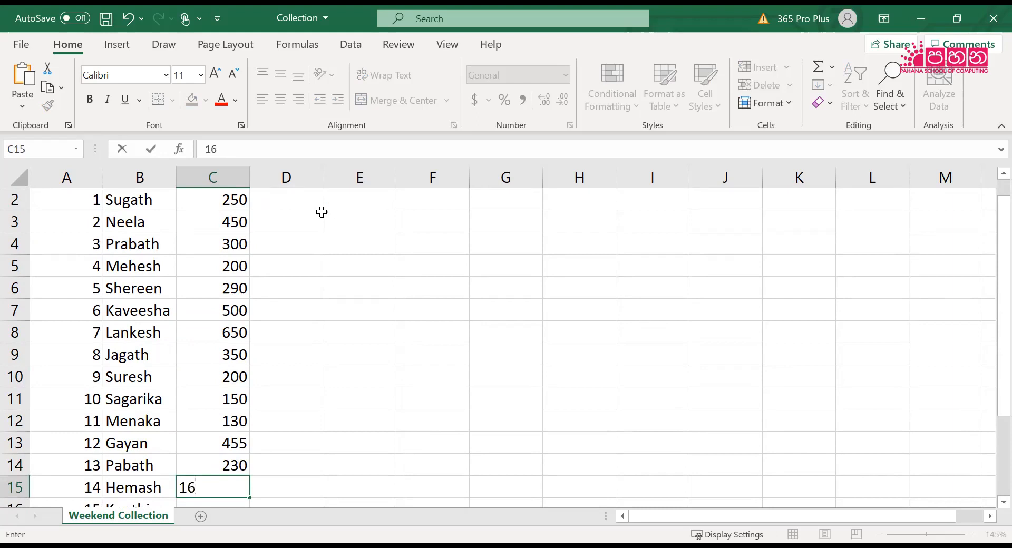
key(Return)
text(150)
key(Return)
Start the Sunday column at its first data row, entering 340 in D2 and 423 in D3
key(Right)
key(Up)
key(Up)
key(Up)
key(Up)
key(ctrl+Up)
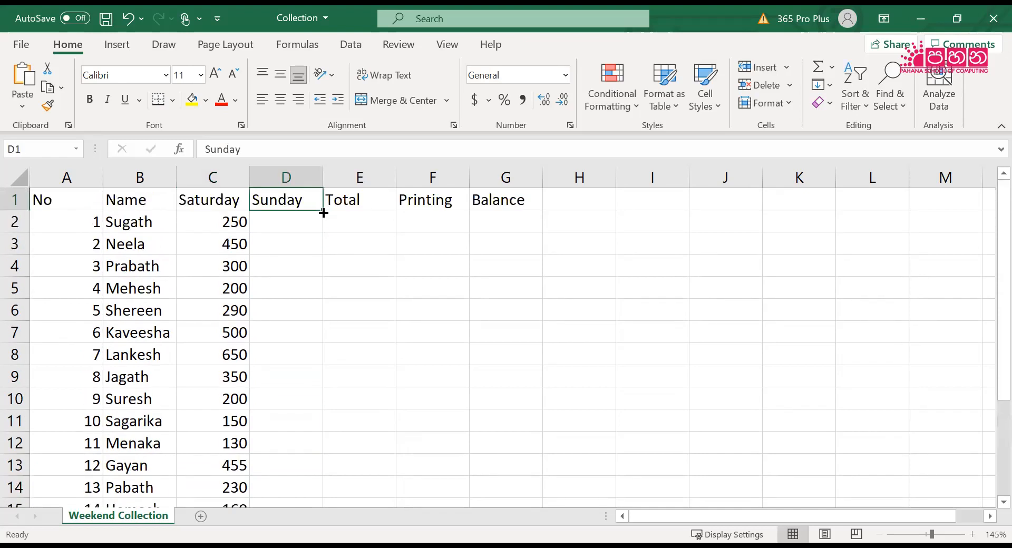
key(Down)
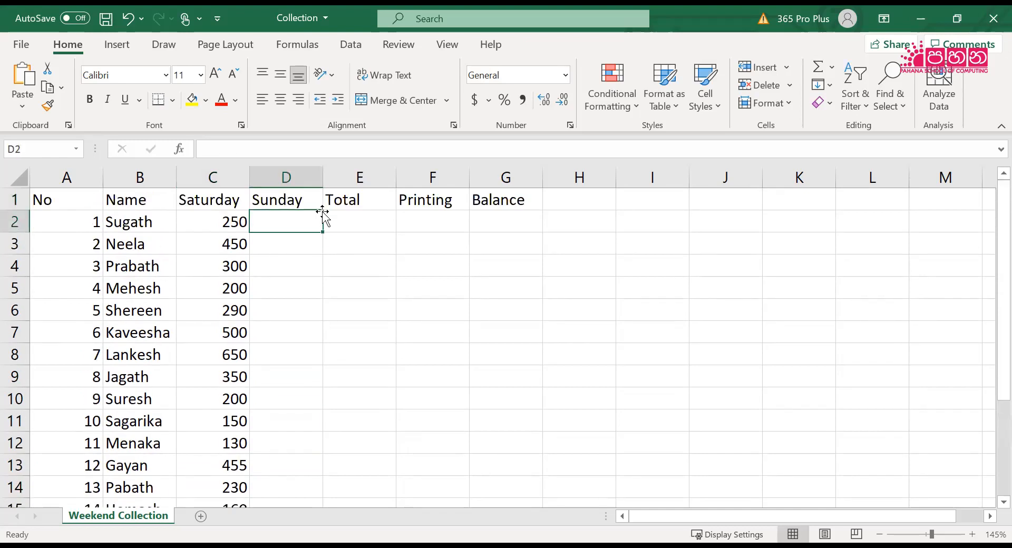
text(340)
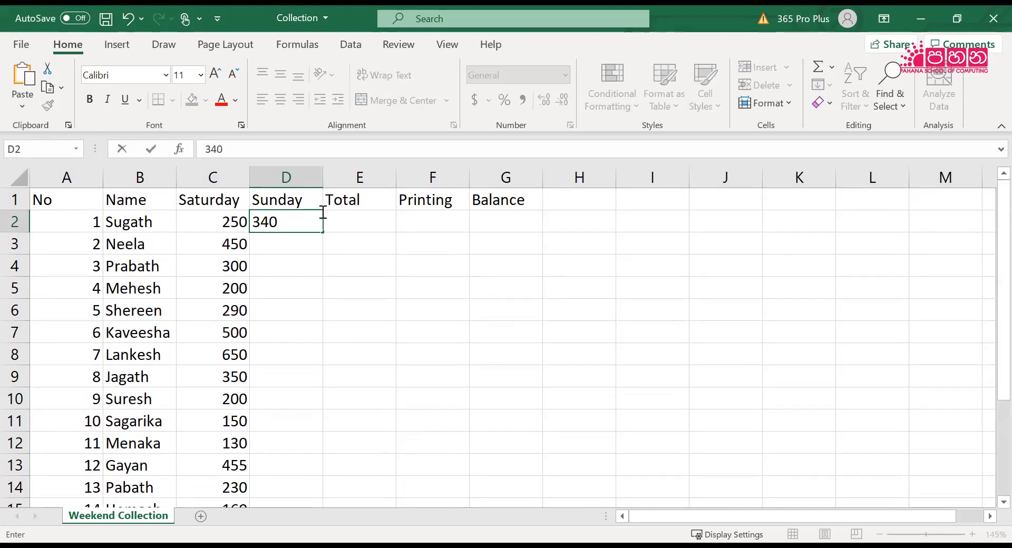
key(Return)
text(423)
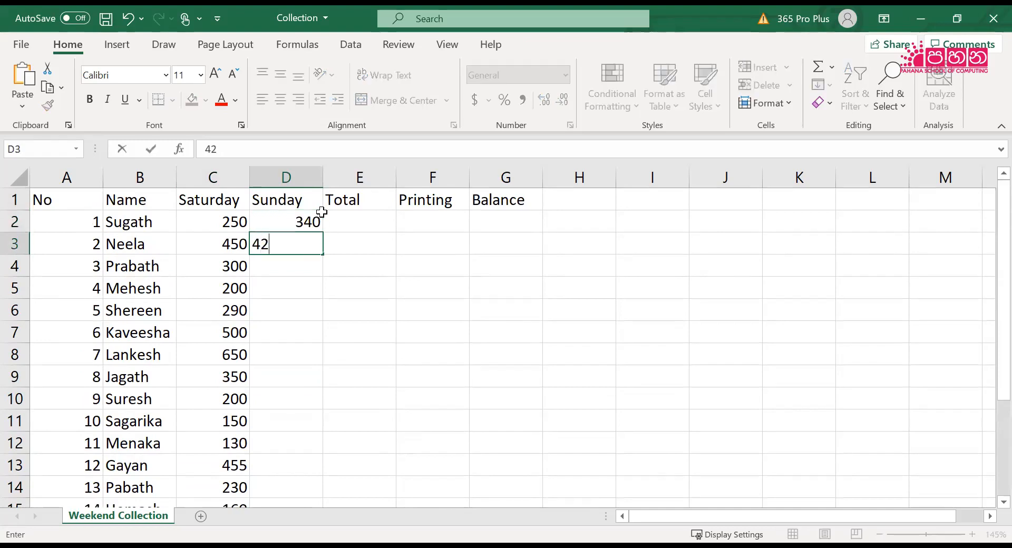
key(Return)
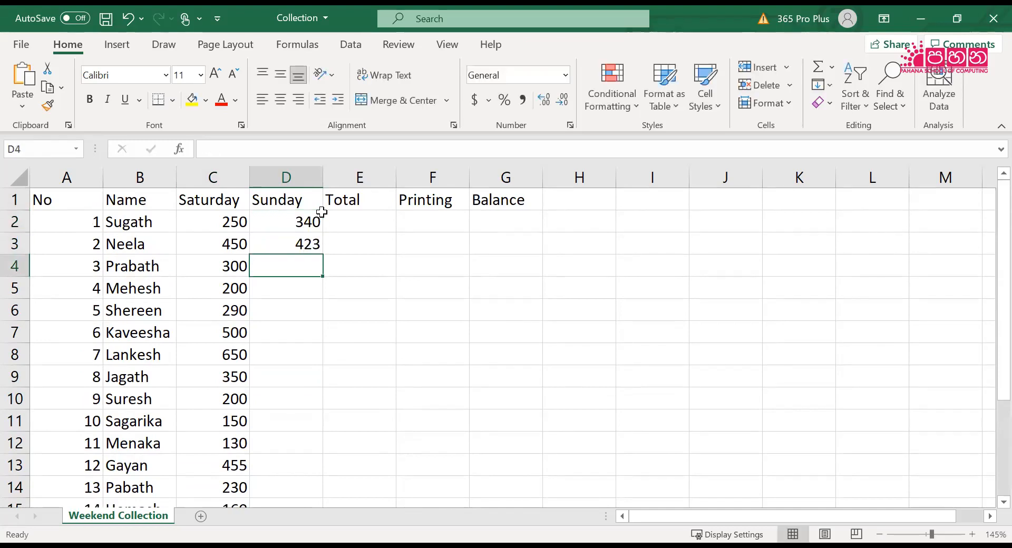
Enter the Sunday amounts 567, 345 and 234 for numbers 3 to 5 in D4:D6
text(567)
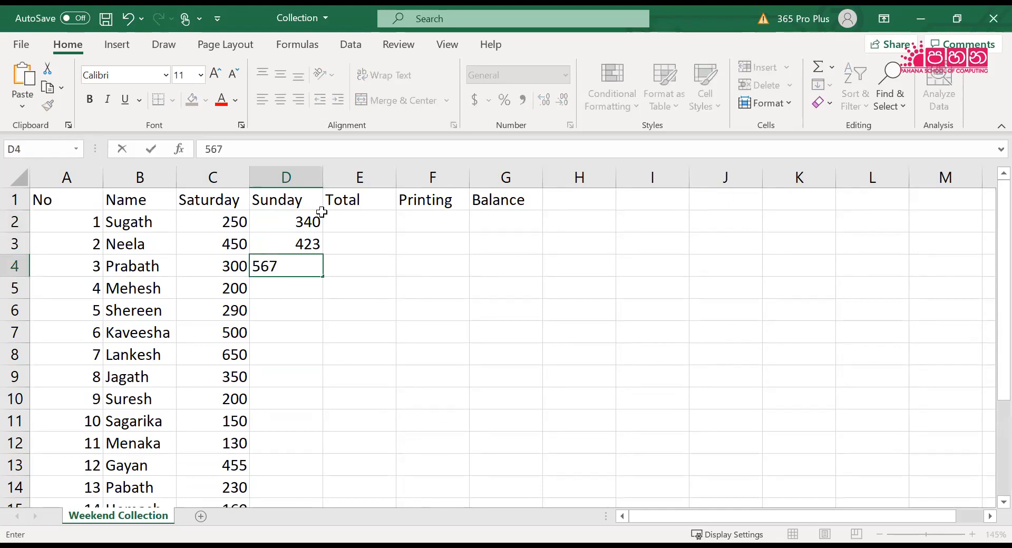
key(Return)
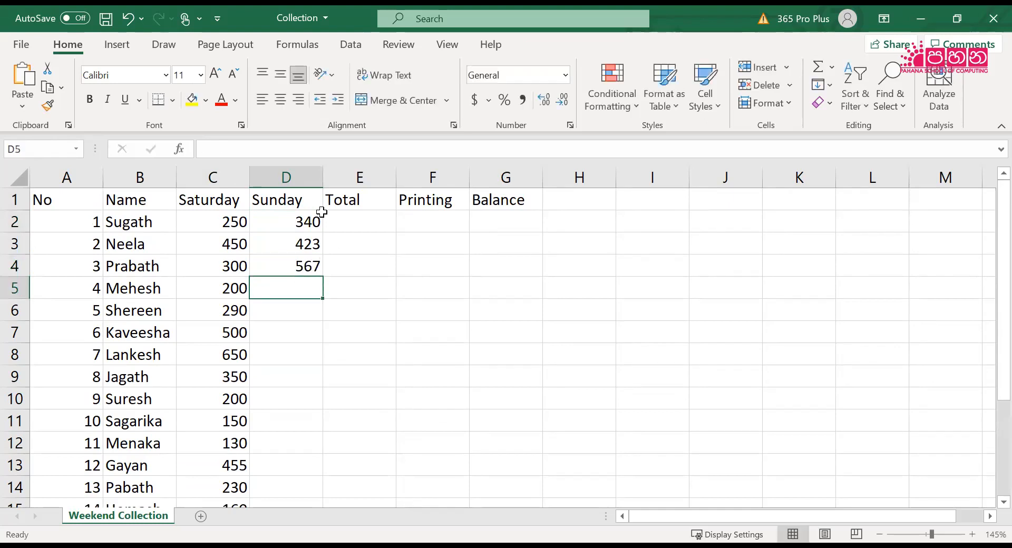
text(345)
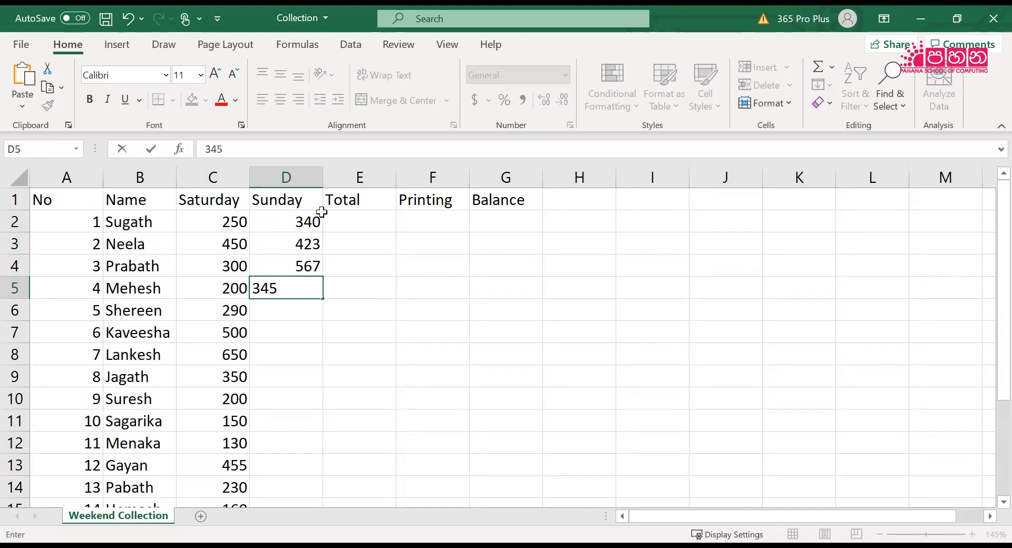
key(Return)
text(234)
key(Return)
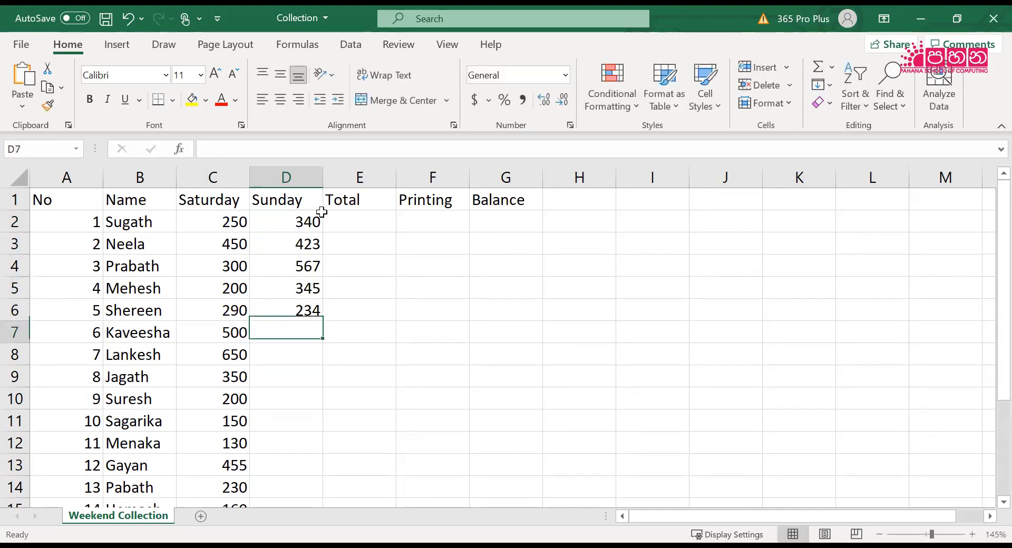
Enter the Sunday amounts 100, 77 and 45 for numbers 6 to 8 in D7:D9
text(100)
key(Return)
text(77)
key(Return)
text(45)
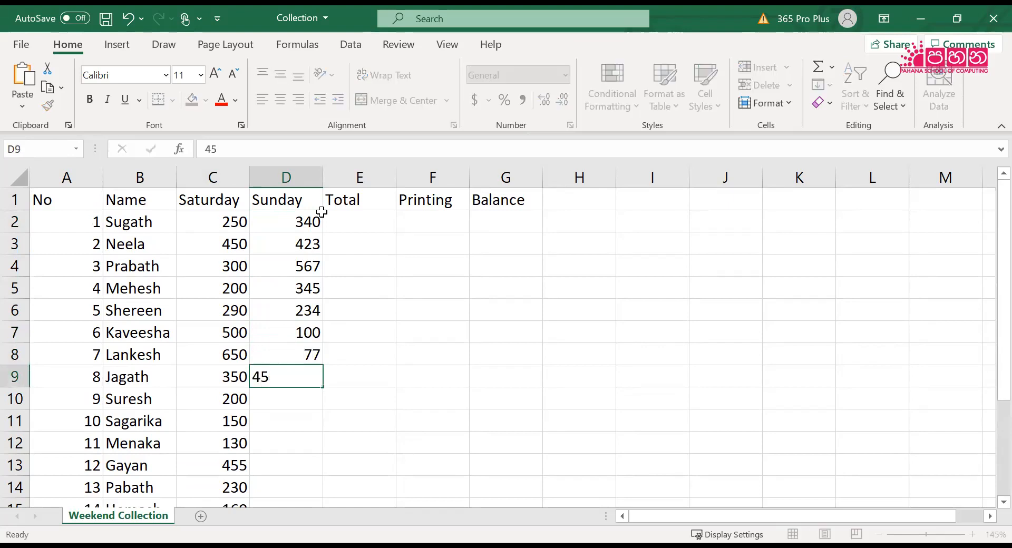
key(Return)
Enter the Sunday amounts 123, 432, 234 and 265 for numbers 9 to 12 in D10:D13
text(123)
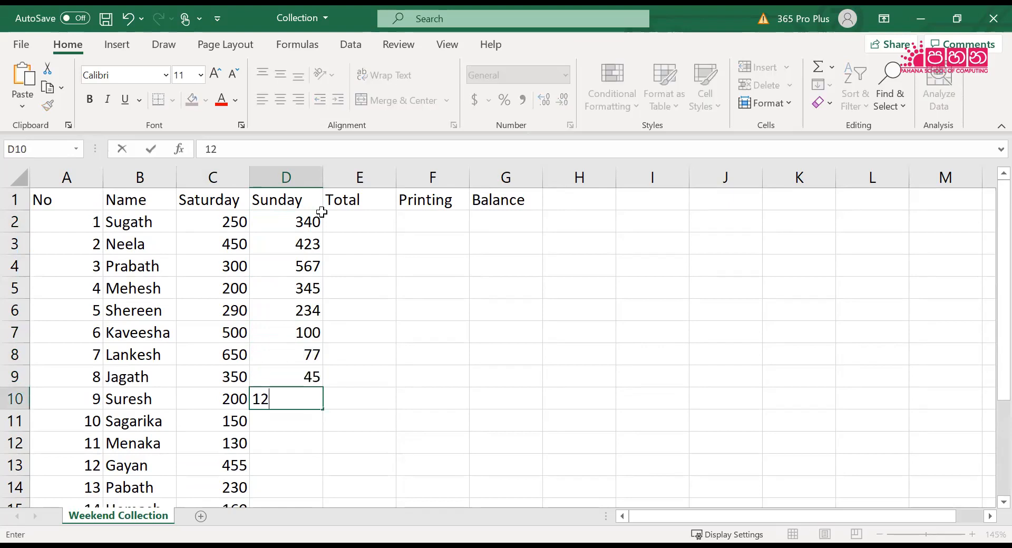
key(Return)
text(432)
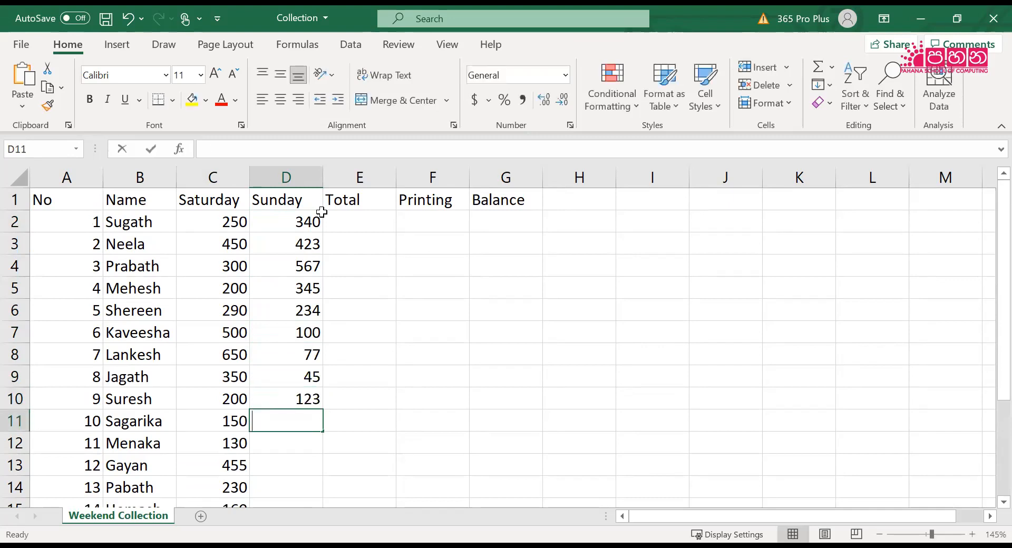
key(Return)
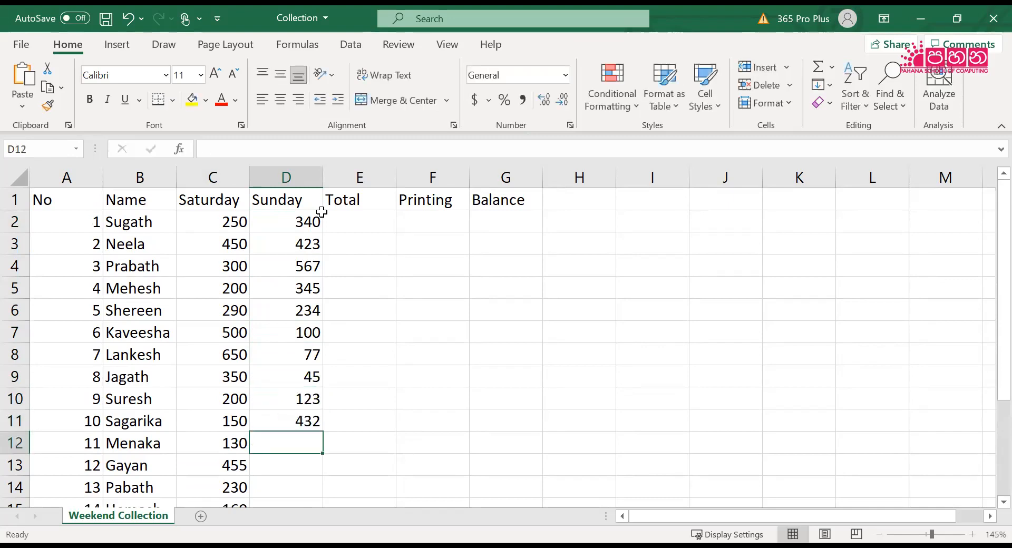
text(234)
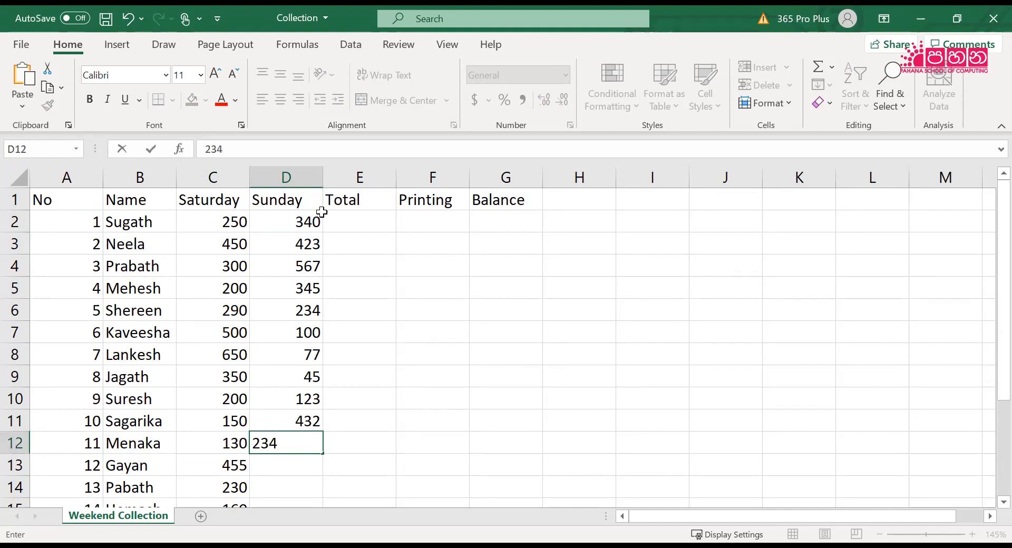
key(Return)
text(265)
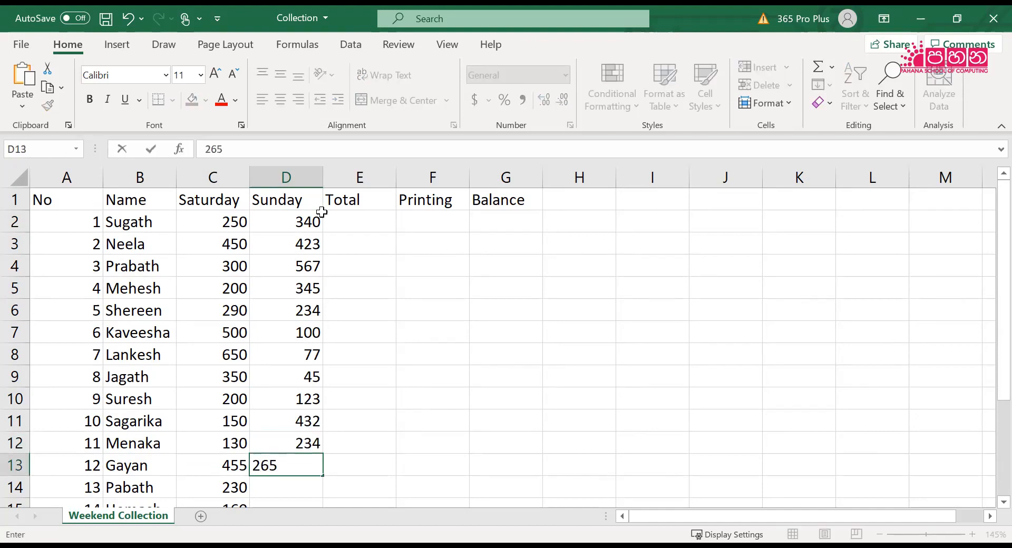
key(Return)
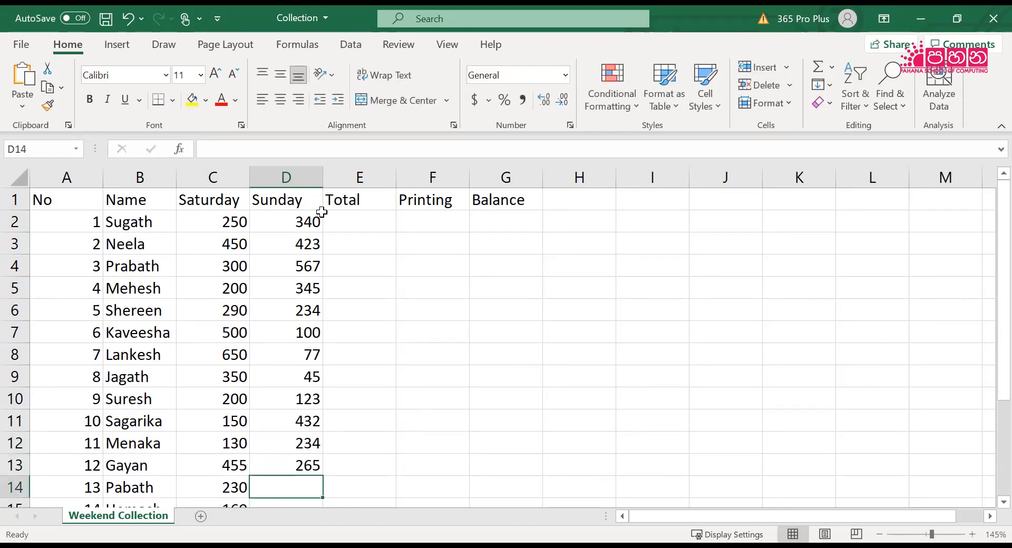
Complete the Sunday column with 324, 245 and 320 for numbers 13 to 15 in D14:D16, and return to D1
text(324)
key(Return)
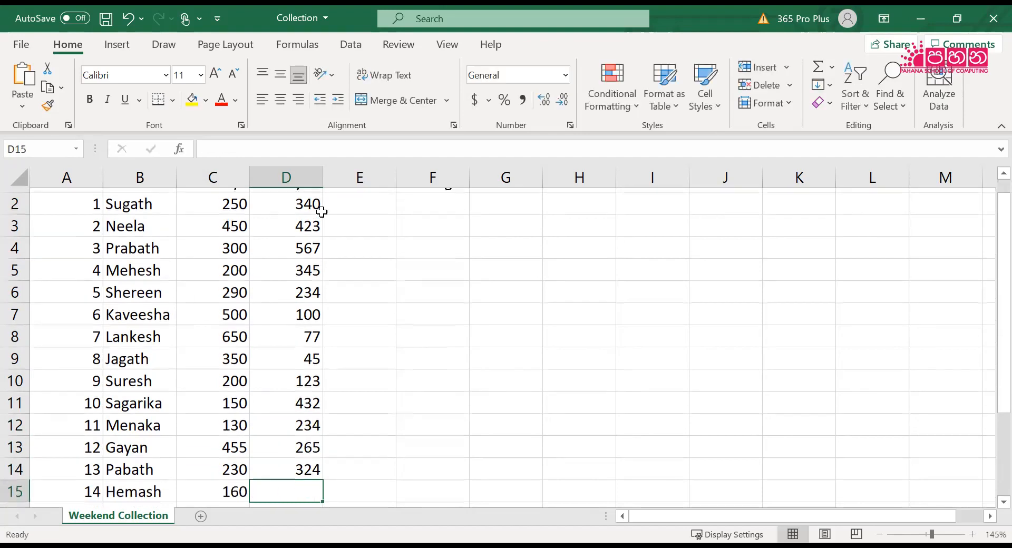
text(245)
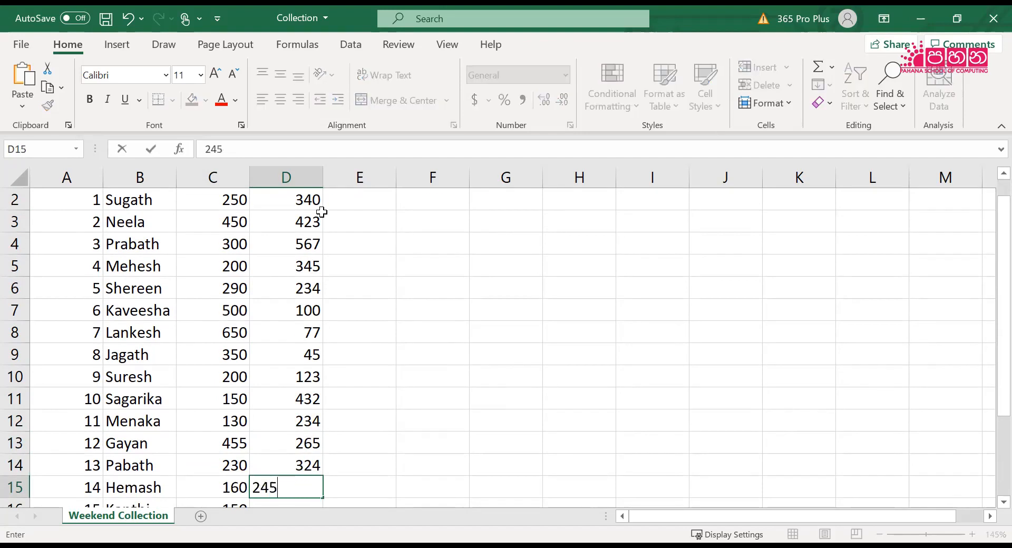
key(Return)
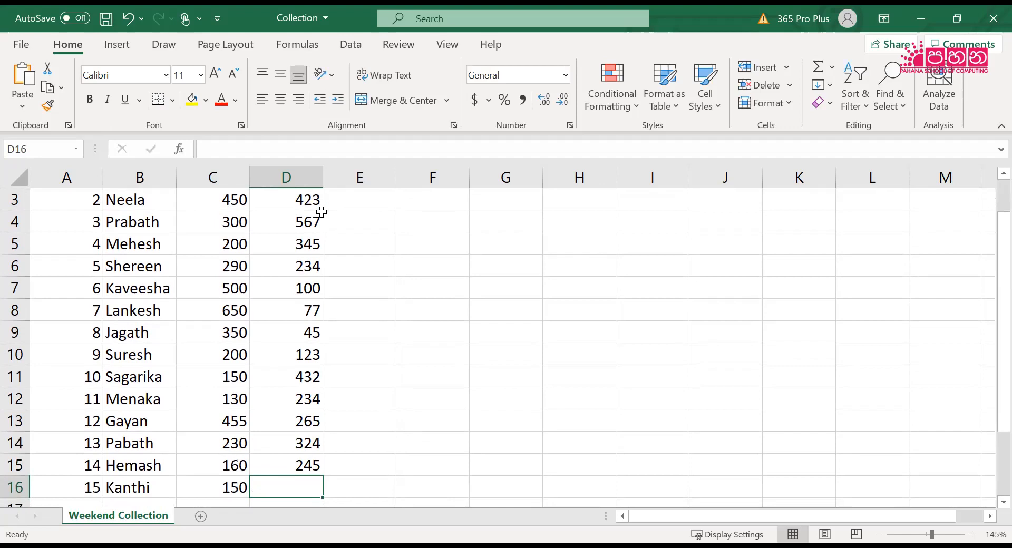
text(320)
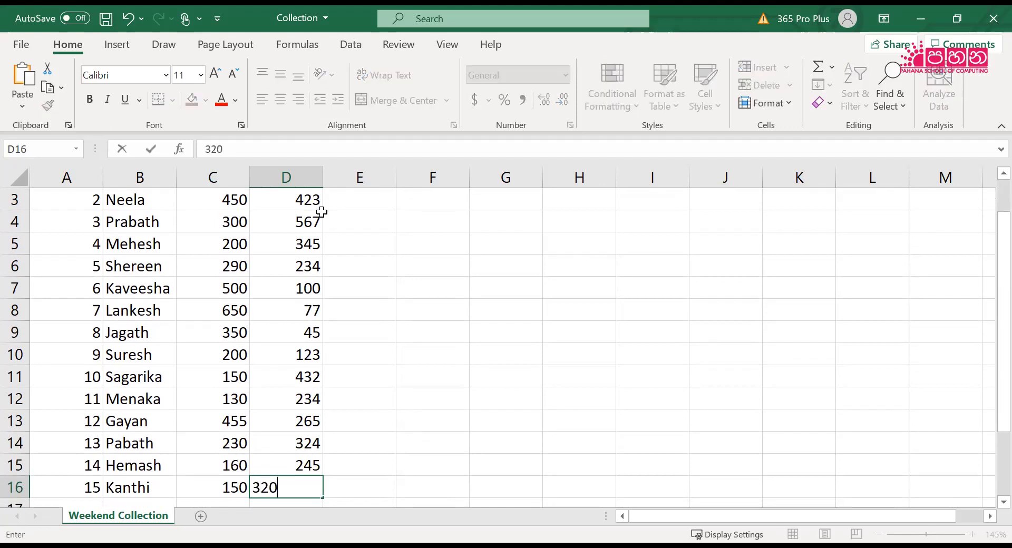
key(Up)
key(Up)
key(Up)
key(Up)
key(Up)
key(Up)
key(Up)
key(Up)
key(Up)
key(Up)
key(Up)
key(Up)
key(Up)
key(Up)
key(Up)
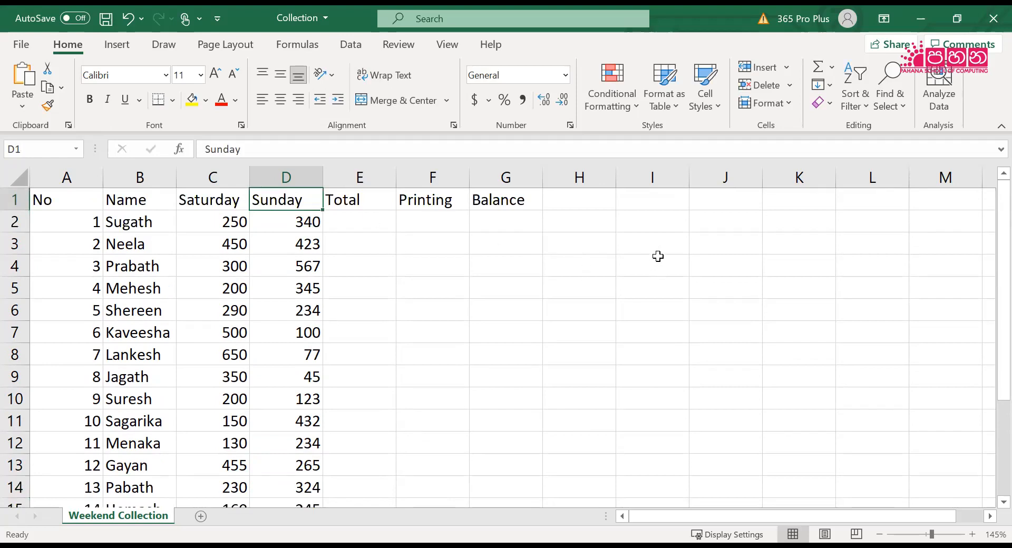
Switch to the workbook PDF in Adobe Acrobat Reader and read the Activity 2.3 rules and first steps for finding each child's weekend total
double_click(66, 42)
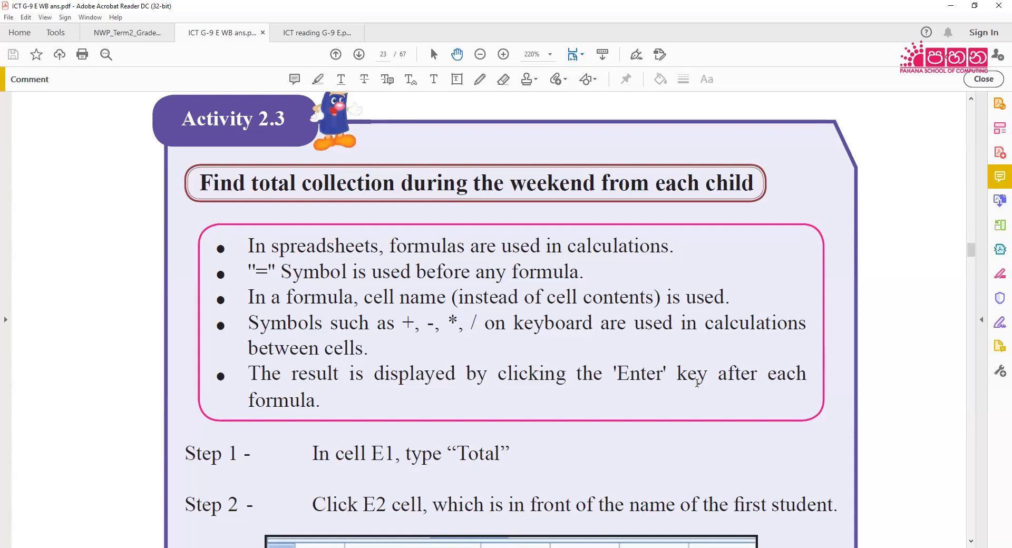
scroll(693, 383, down, 3)
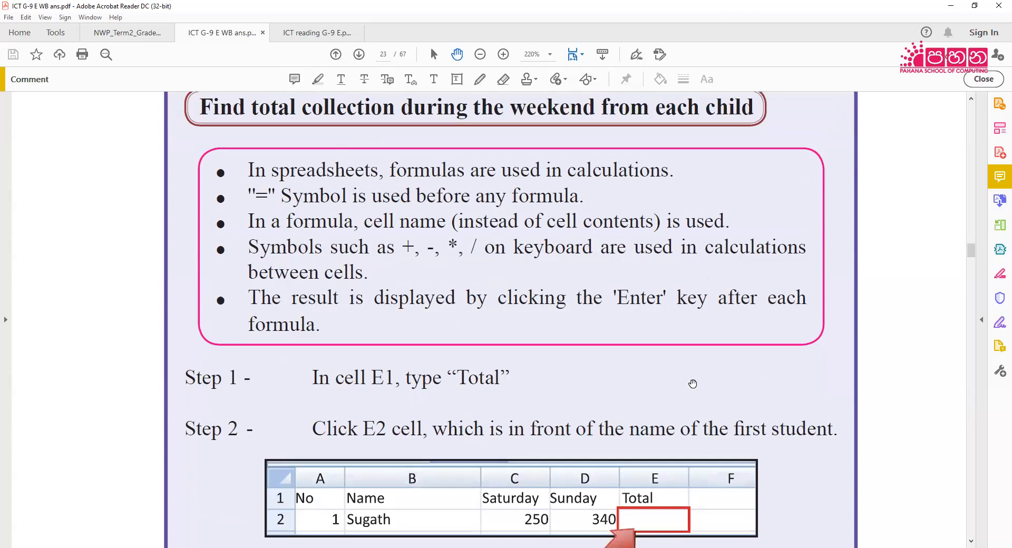
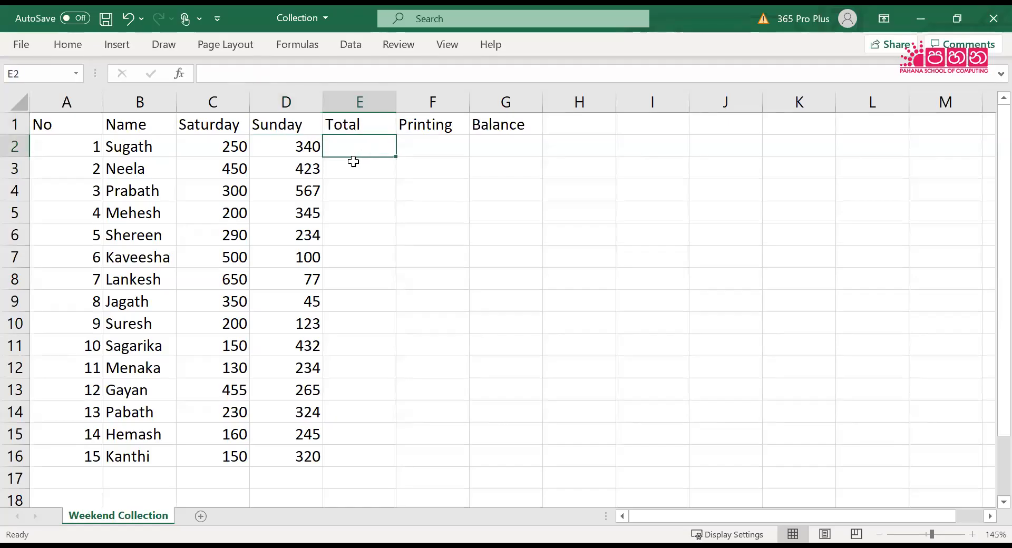
Switch to the Collection workbook in Excel and enter the formula =C2+D2 in E2 for the first child's total
key(F2)
text(=)
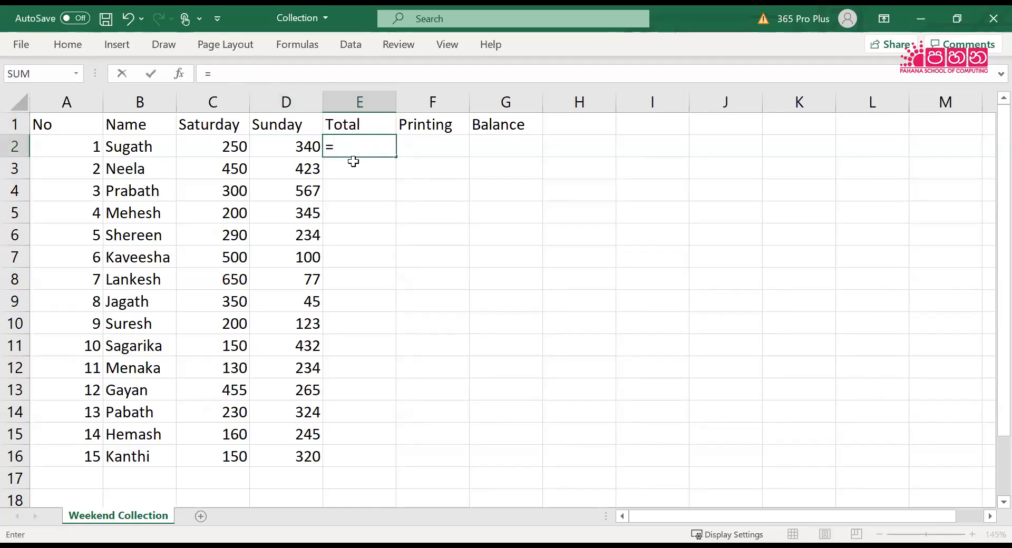
text(C)
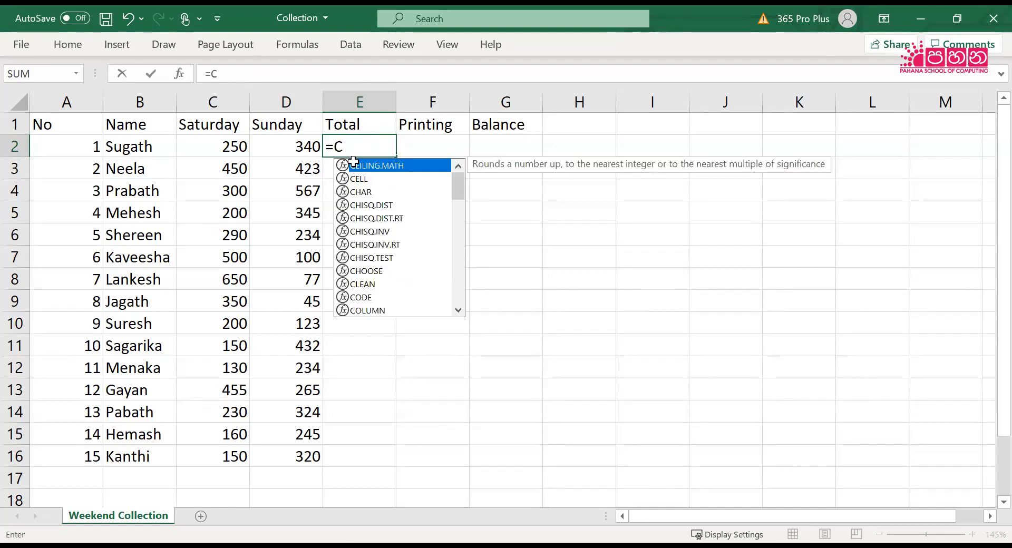
text(2+)
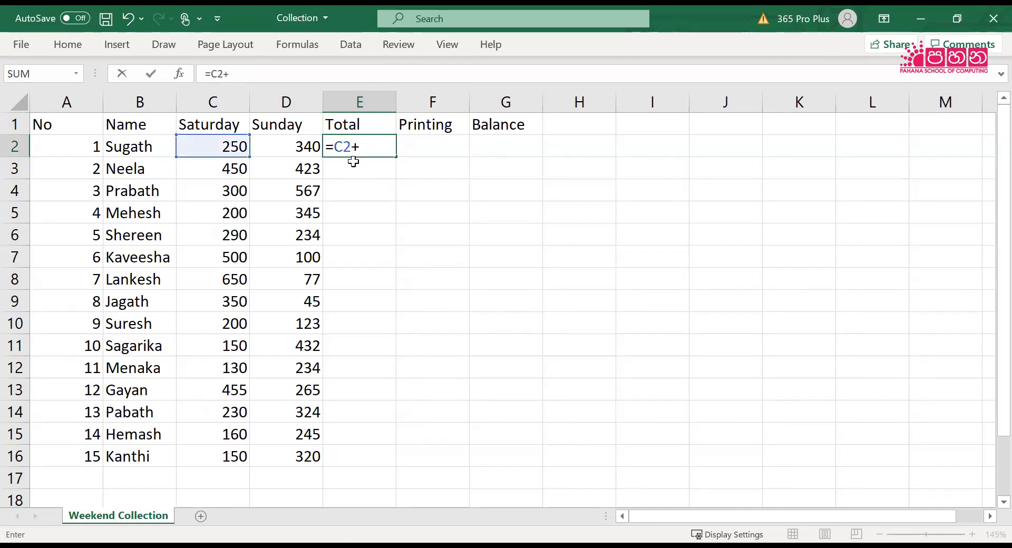
text(D2)
key(Return)
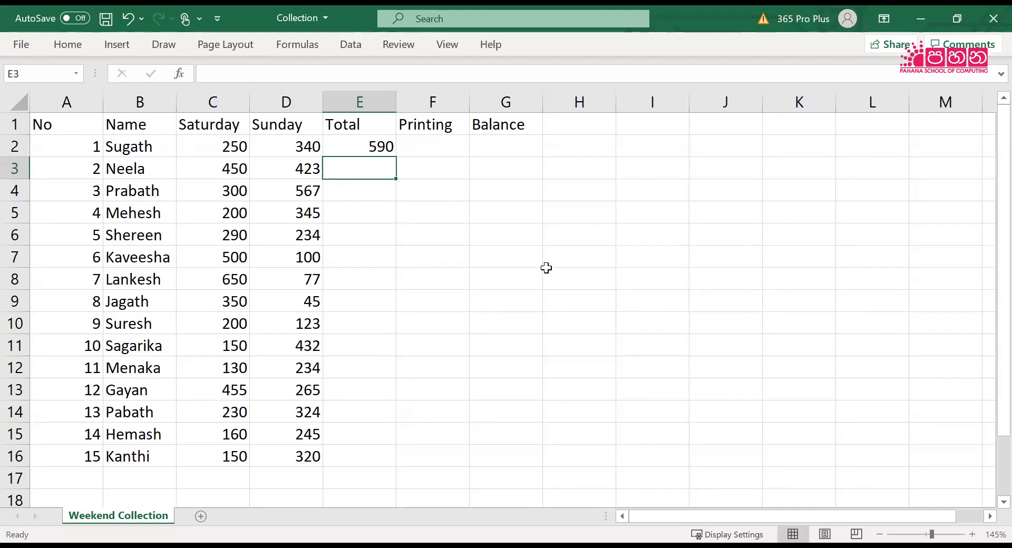
Fill the total formula from E2 down to E16, undo the fill and cancel the pending copy
click(369, 147)
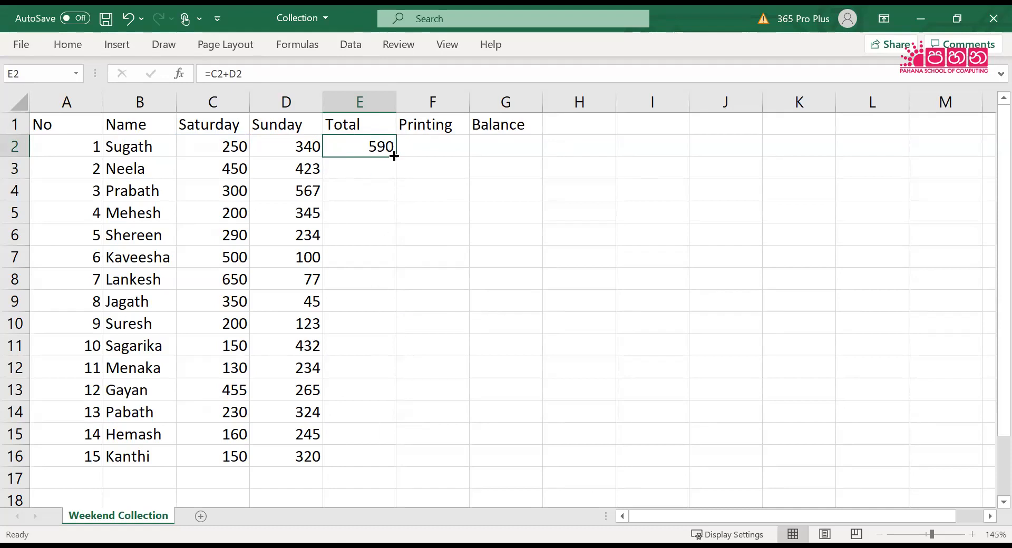
drag(394, 156, 381, 464)
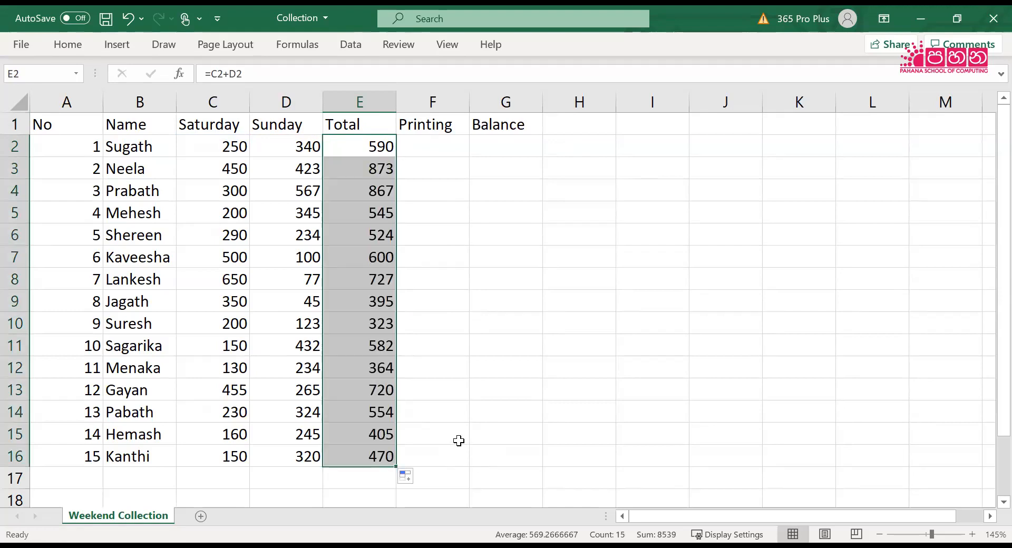
key(ctrl+c)
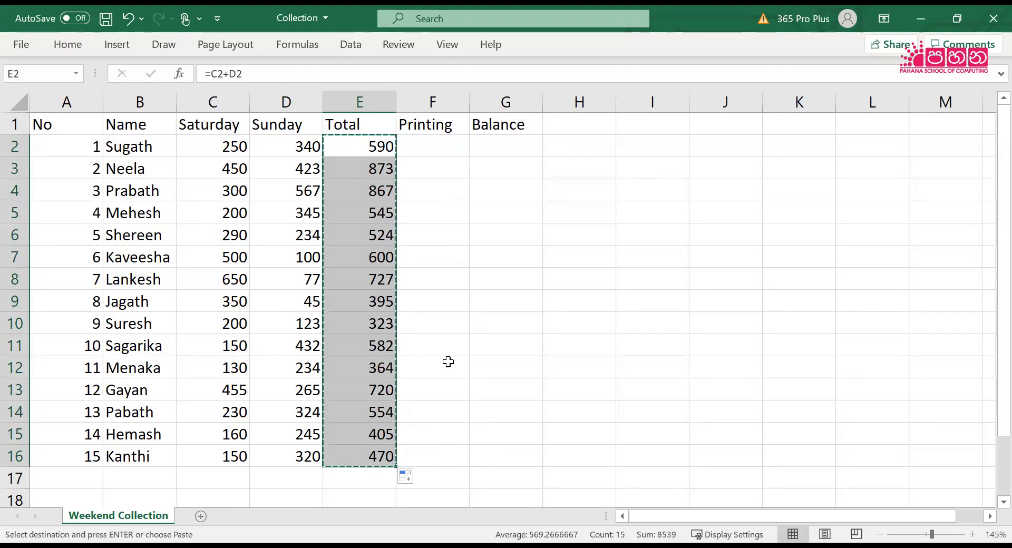
key(ctrl+z)
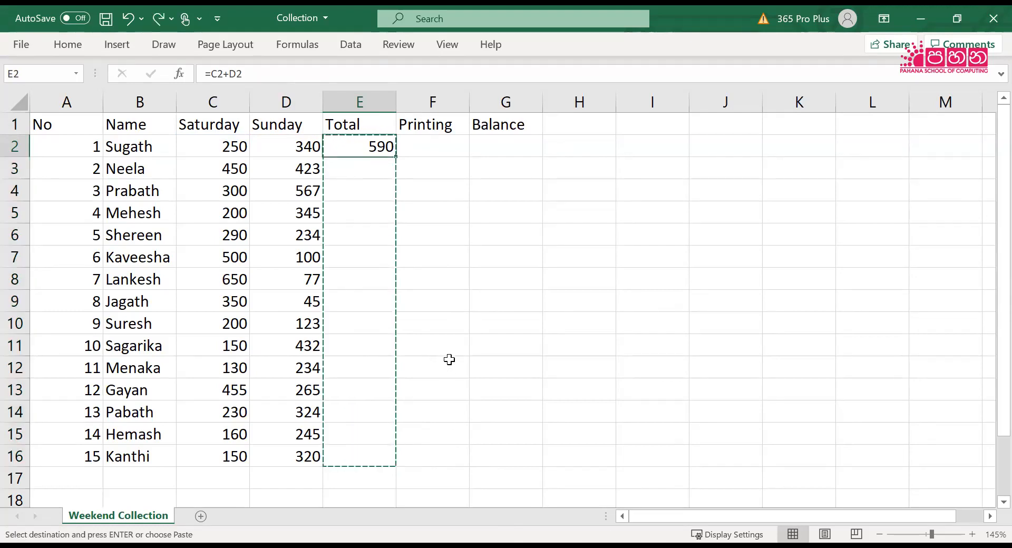
click(454, 351)
click(377, 151)
key(Escape)
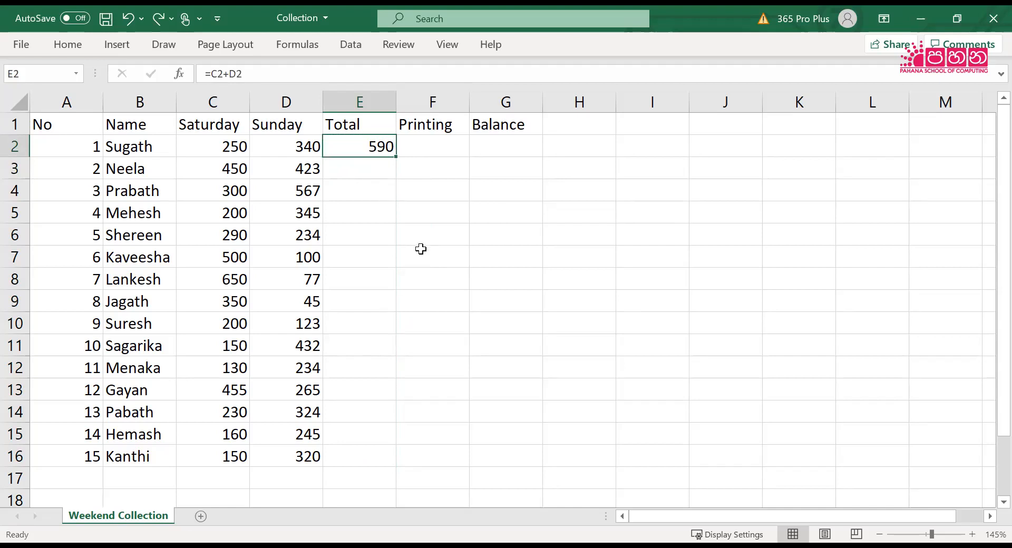
Copy the total formula in E2 and paste it into E3:E16
key(ctrl+c)
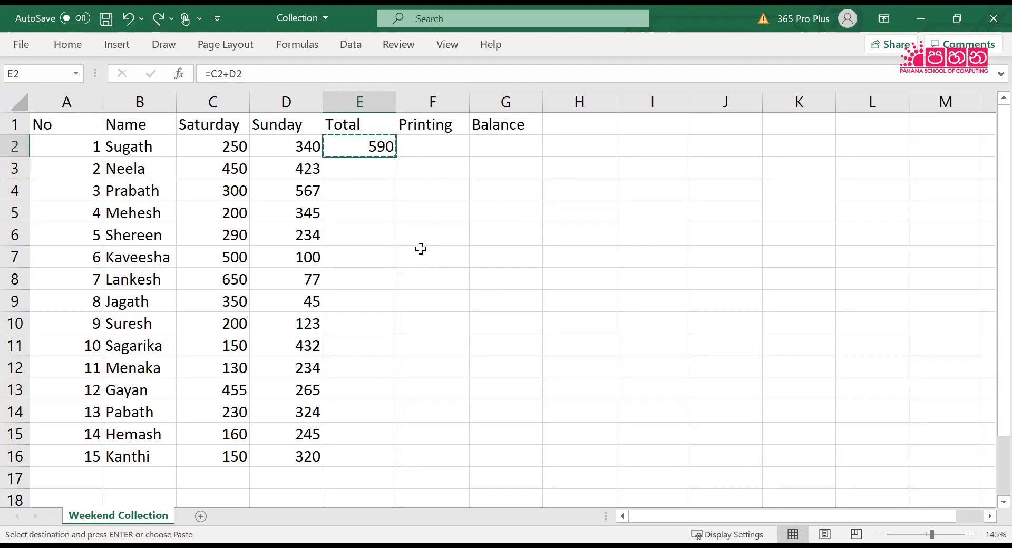
drag(354, 169, 366, 458)
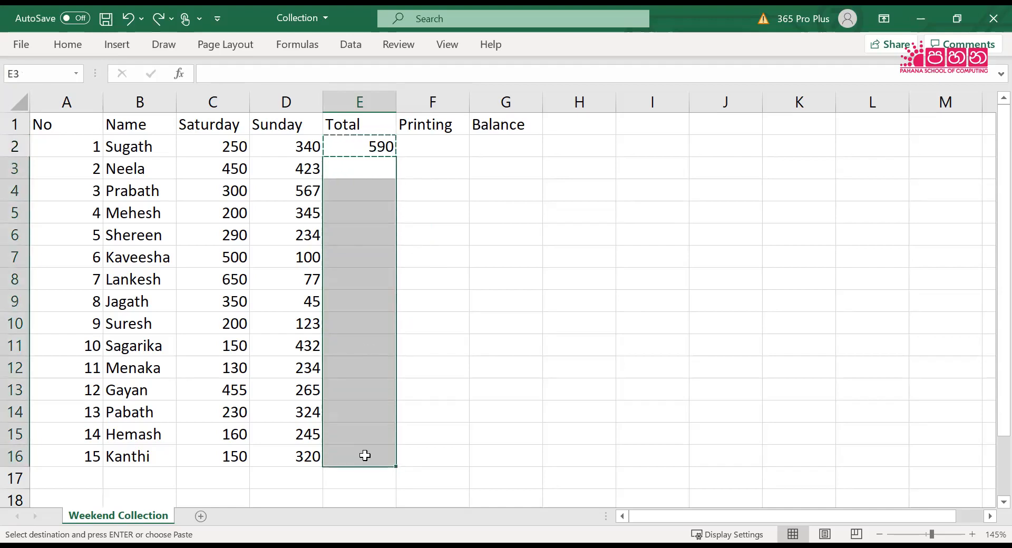
key(ctrl+v)
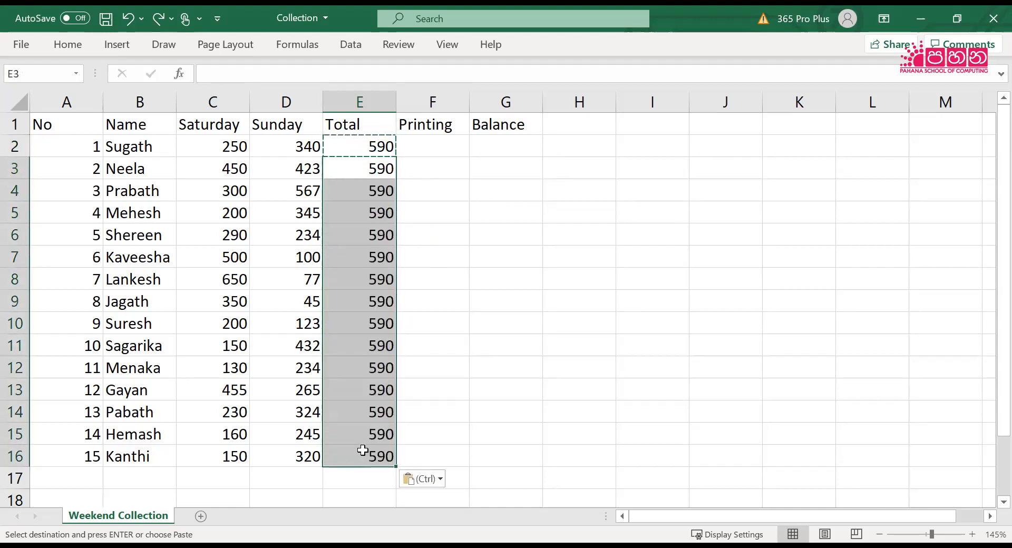
click(461, 377)
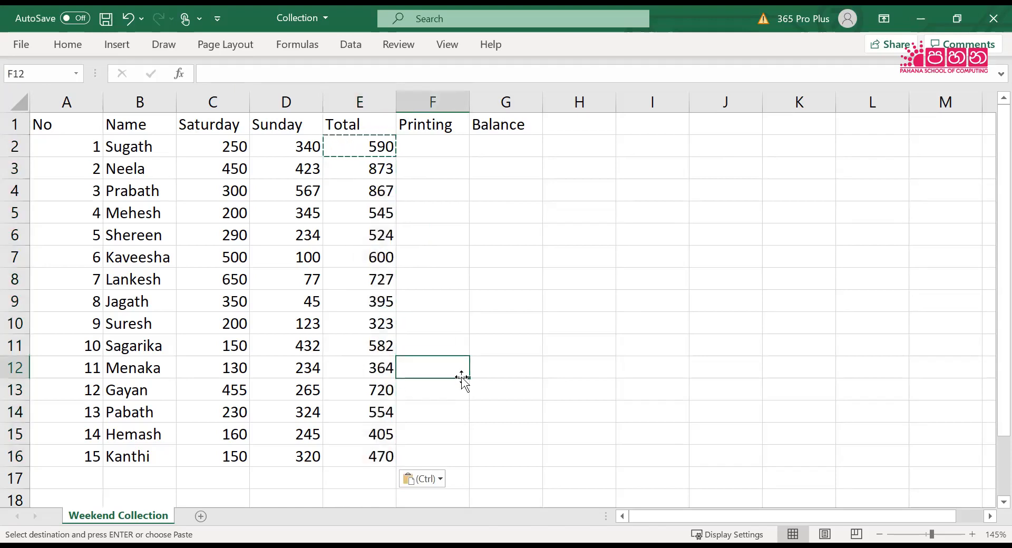
key(Escape)
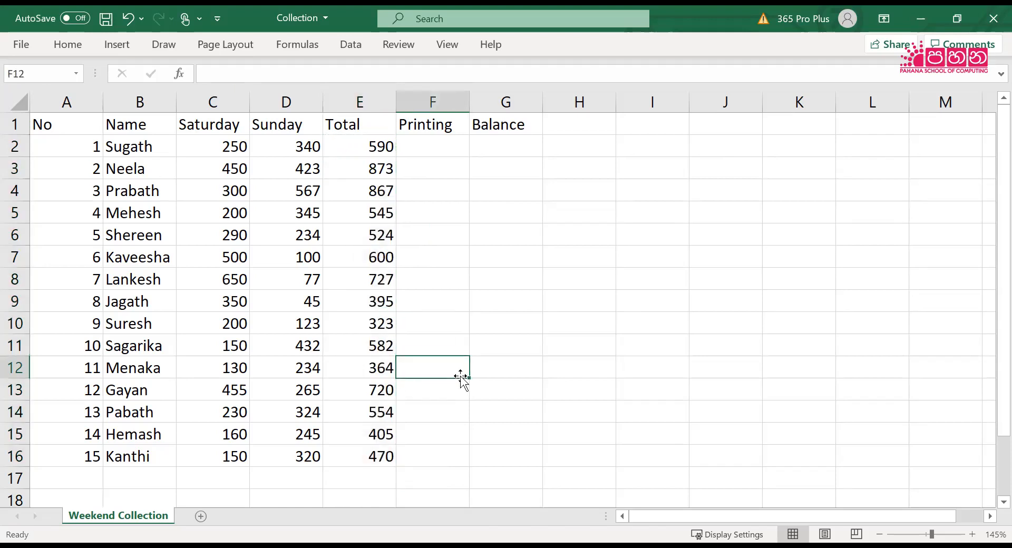
Fill the total formula from E2 down to E16 with the fill handle and return to E2
click(364, 148)
drag(401, 161, 413, 458)
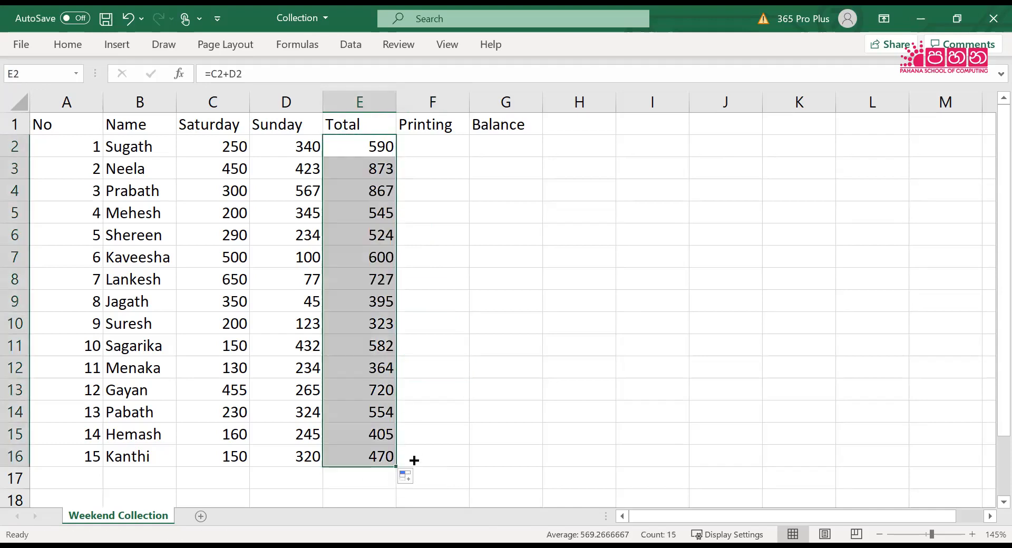
click(499, 368)
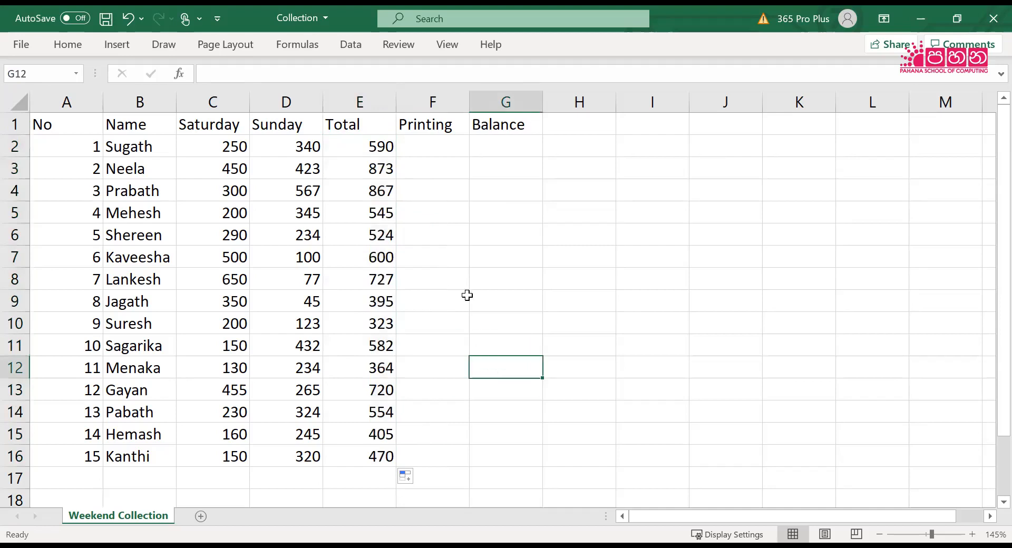
click(366, 146)
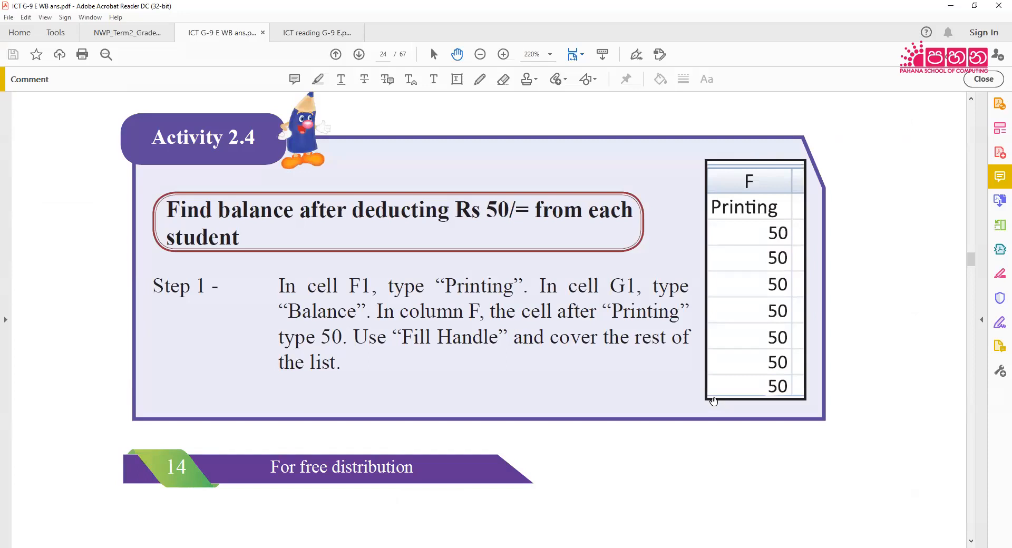
Switch to the workbook PDF in Adobe Acrobat Reader and read the Activity 2.4 steps for deducting the printing cost
scroll(690, 393, down, 3)
scroll(685, 390, down, 3)
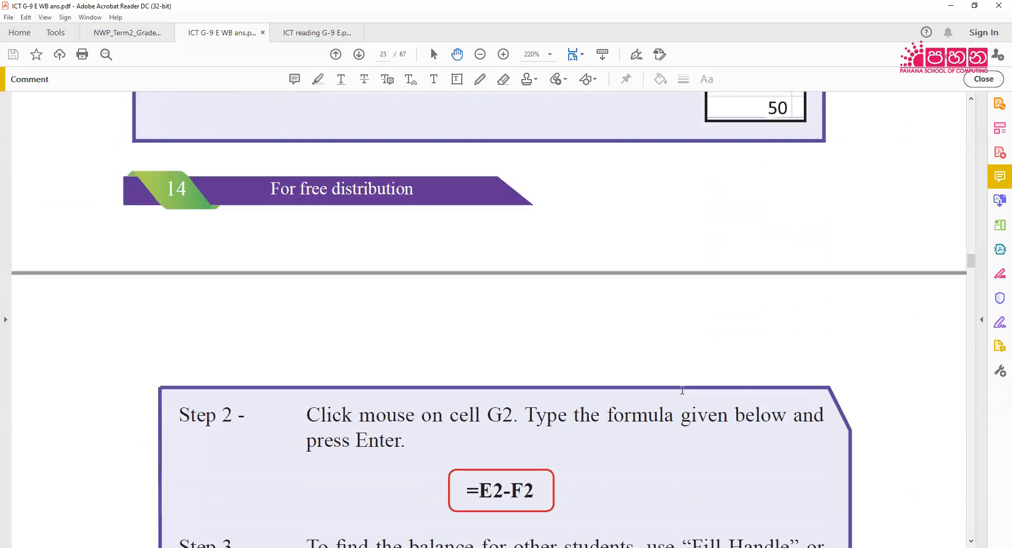
scroll(681, 390, up, 5)
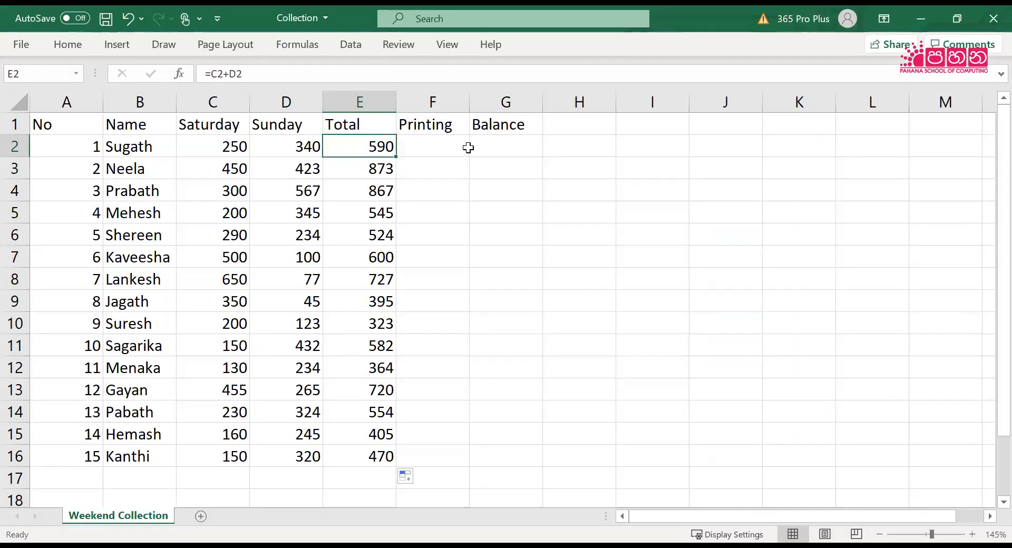
Switch back to Excel, enter 50 in F2 under Printing and fill it down to F16
click(467, 147)
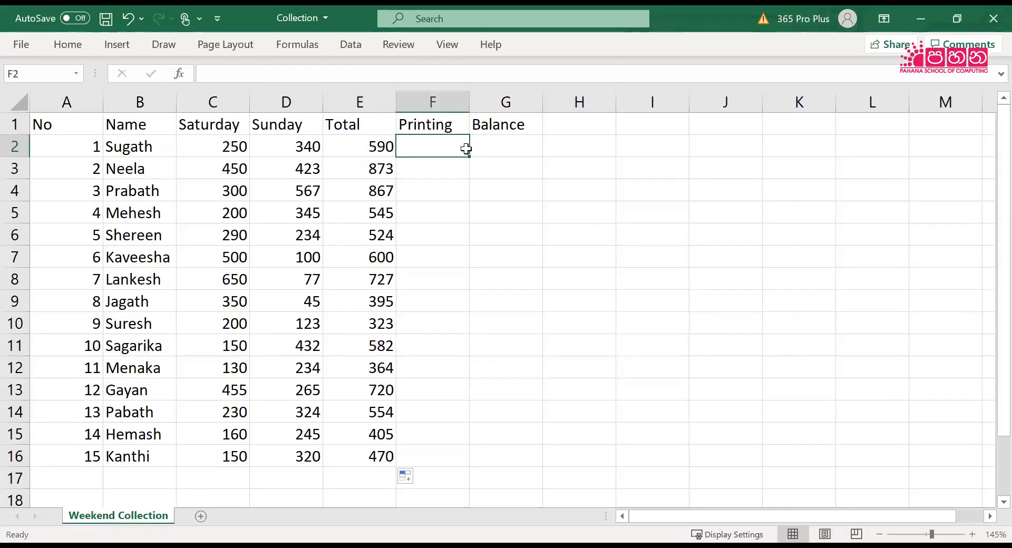
text(50)
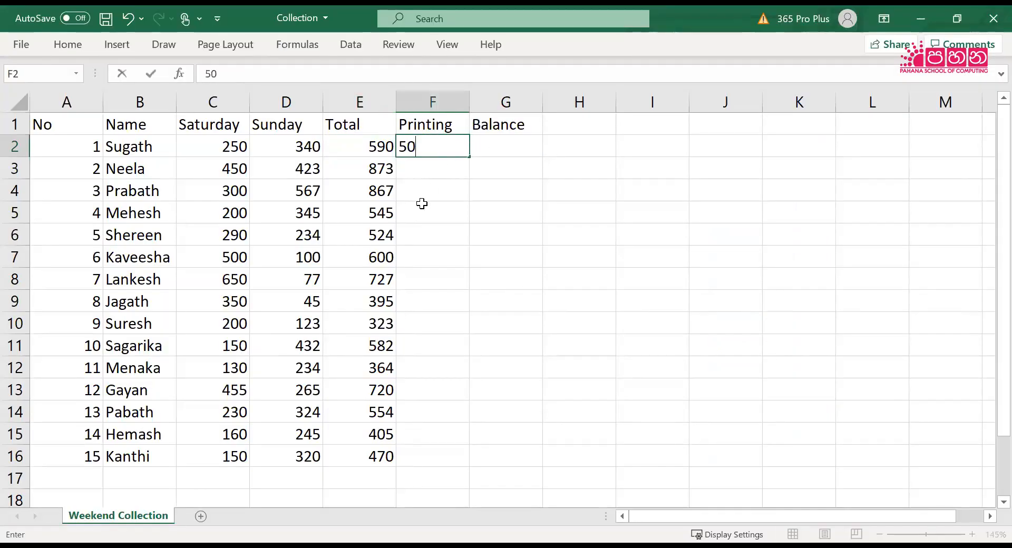
click(422, 207)
click(425, 149)
drag(468, 158, 440, 467)
click(575, 303)
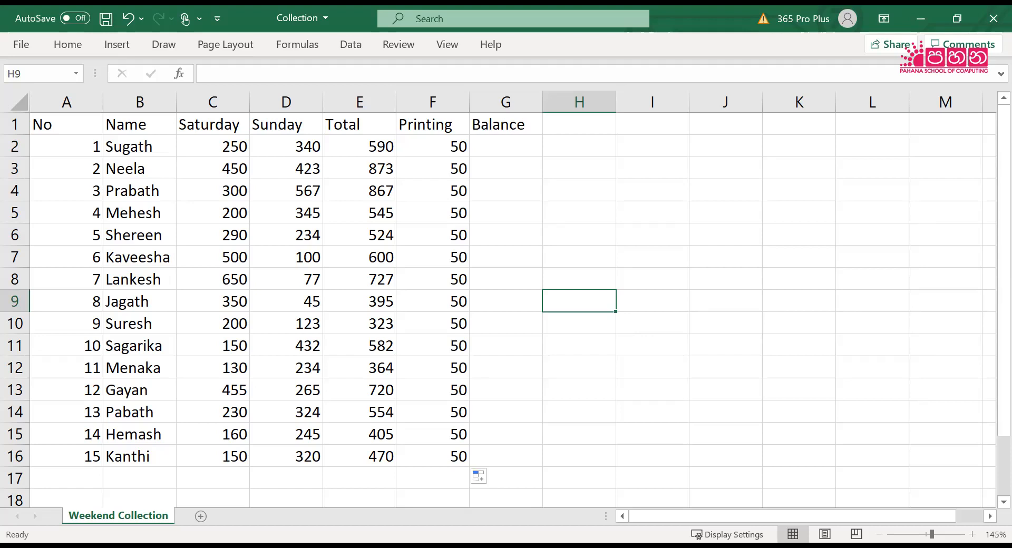
Enter the formula =E2-F2 in G2 for the first child's balance
click(505, 146)
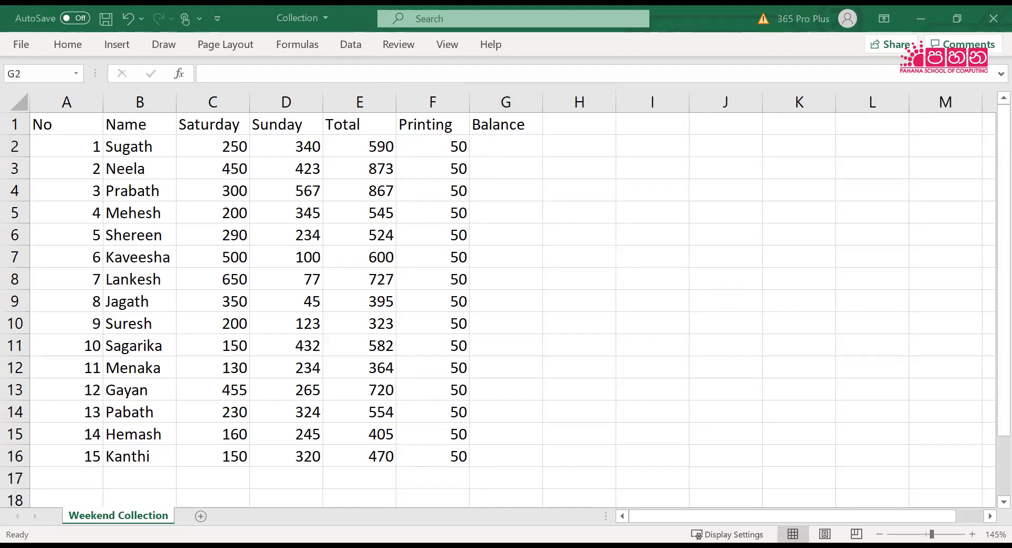
click(503, 151)
text(=)
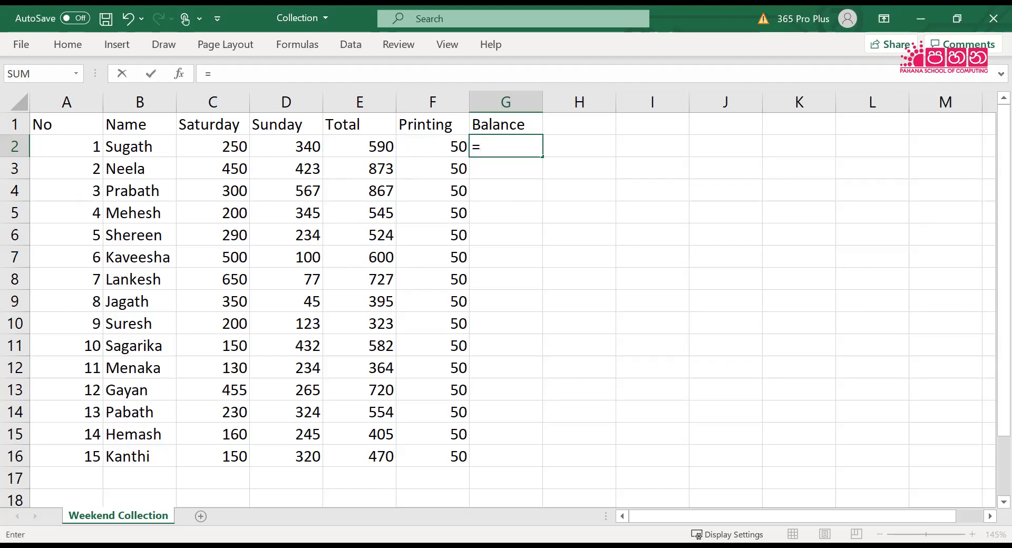
text(E)
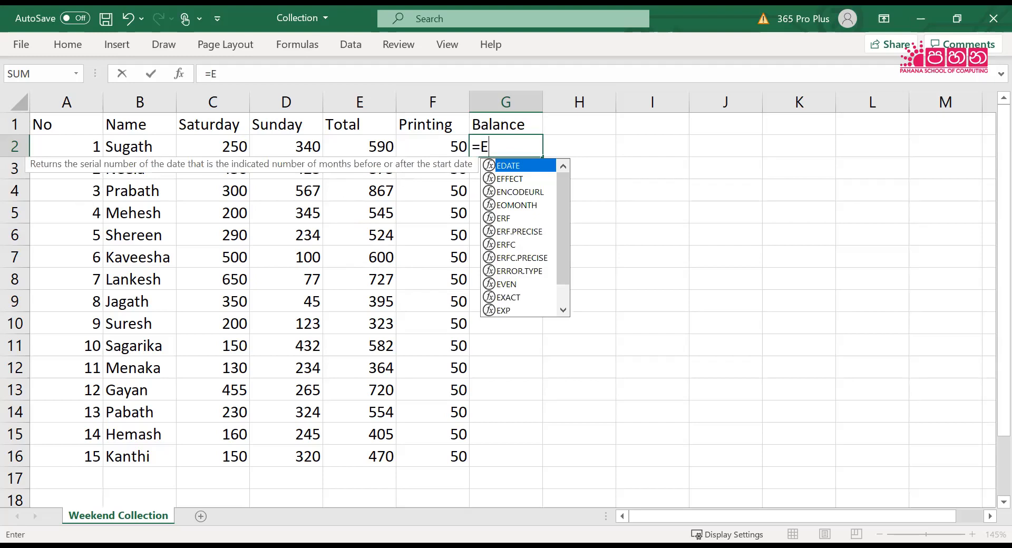
text(2-)
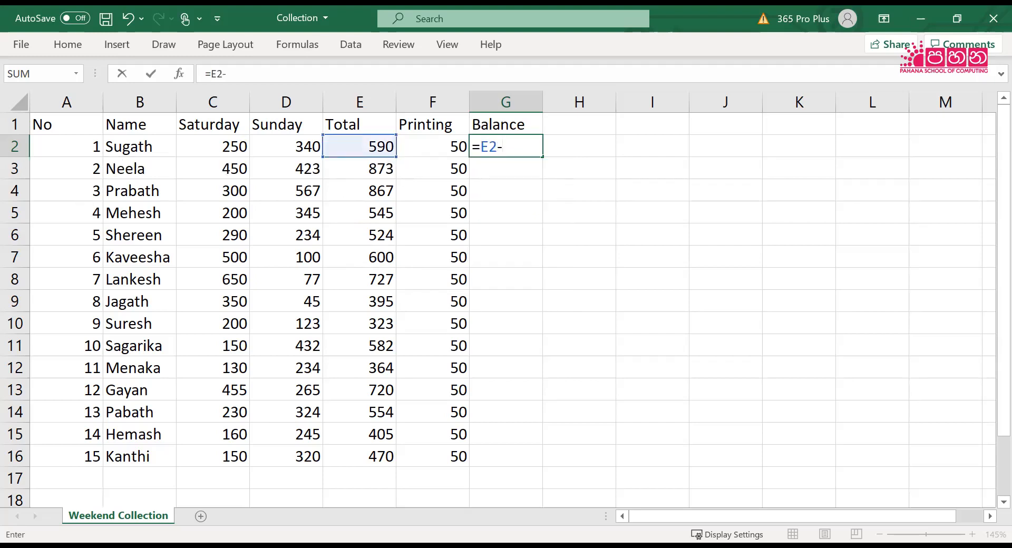
text(f)
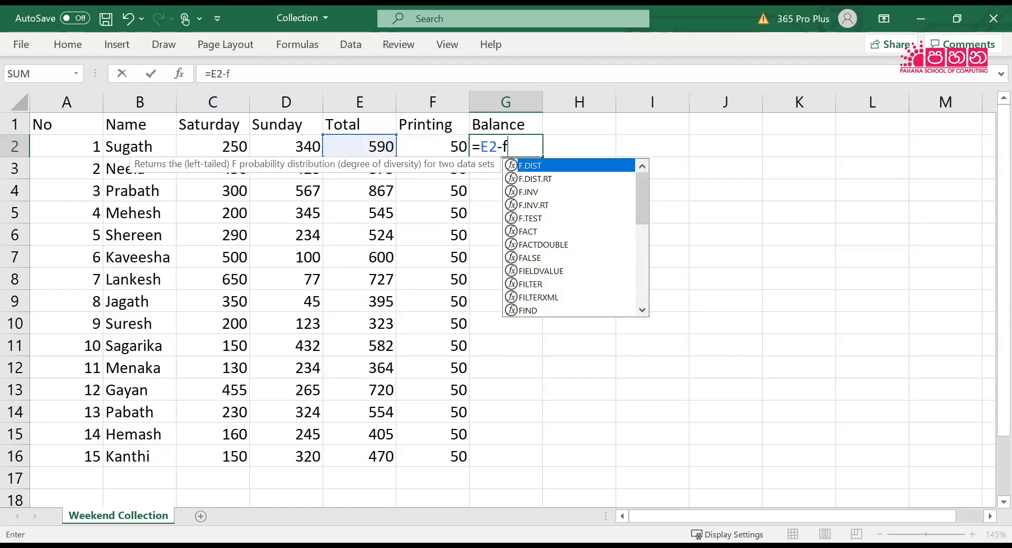
key(BackSpace)
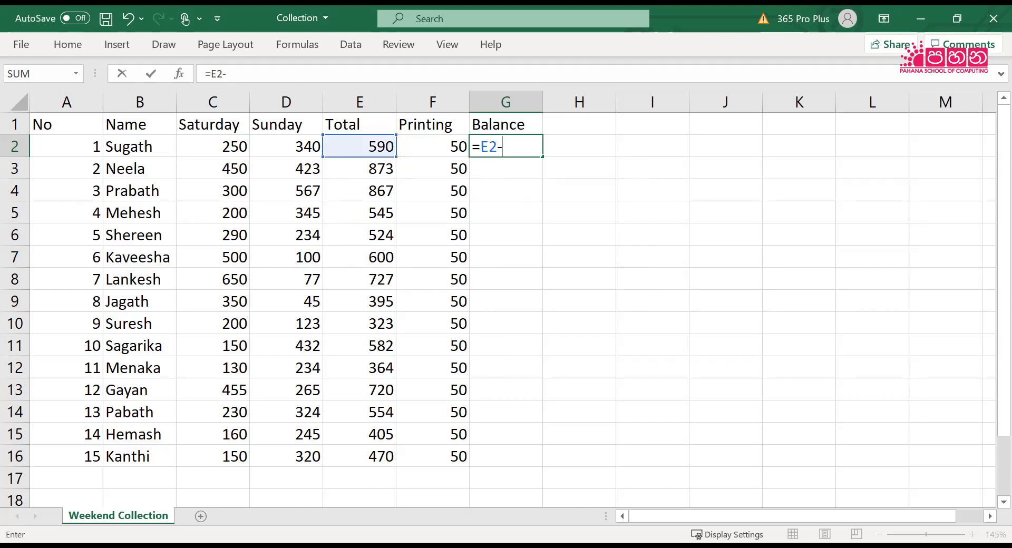
text(F)
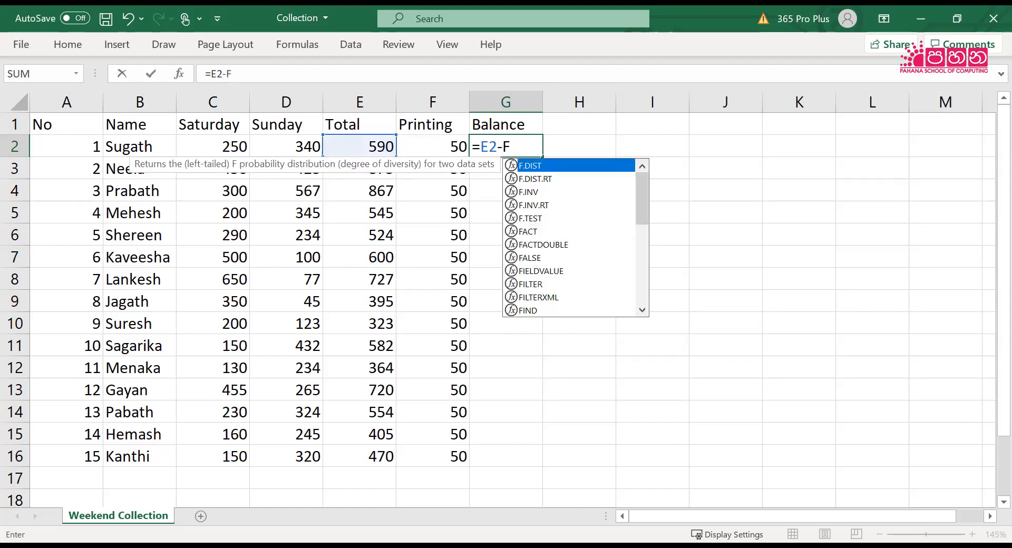
text(2)
key(Return)
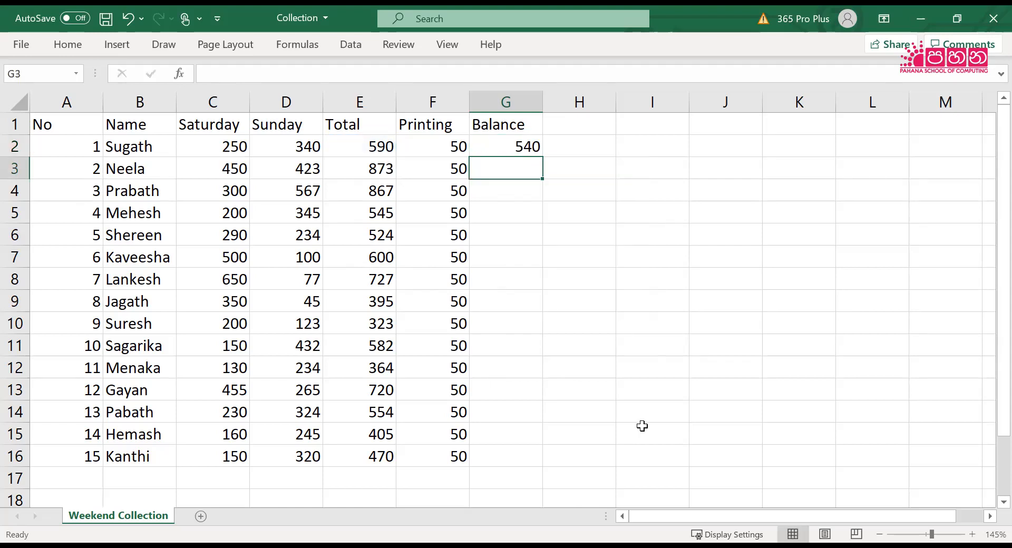
Fill the balance formula from G2 down to G16
click(515, 146)
drag(541, 157, 546, 464)
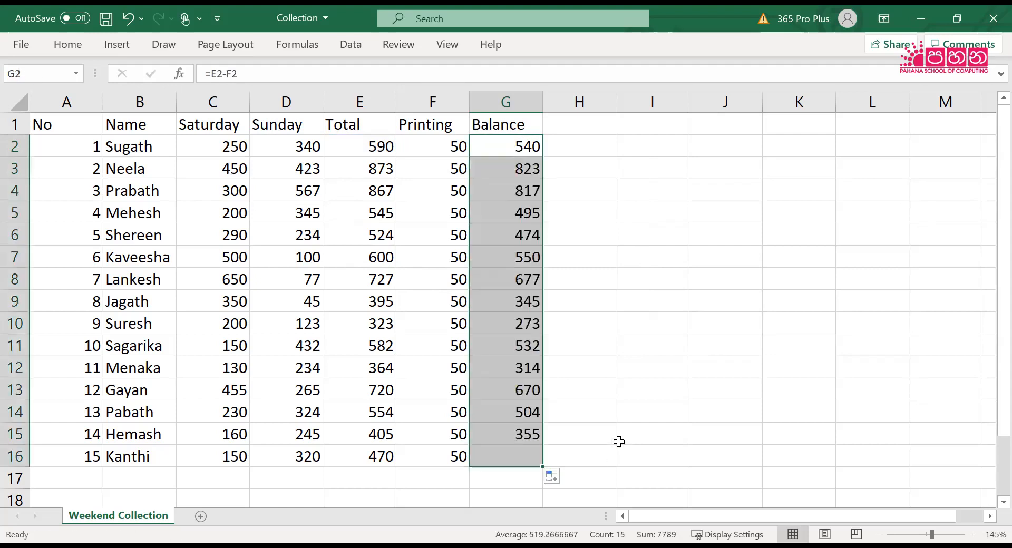
click(617, 440)
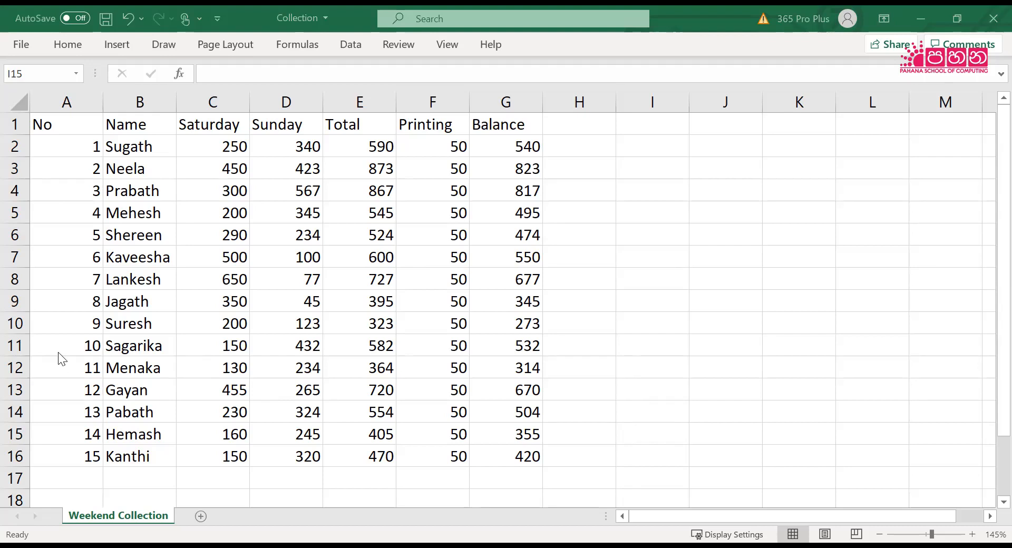
Apply All Borders to the whole table in A1:G16
drag(68, 132, 512, 455)
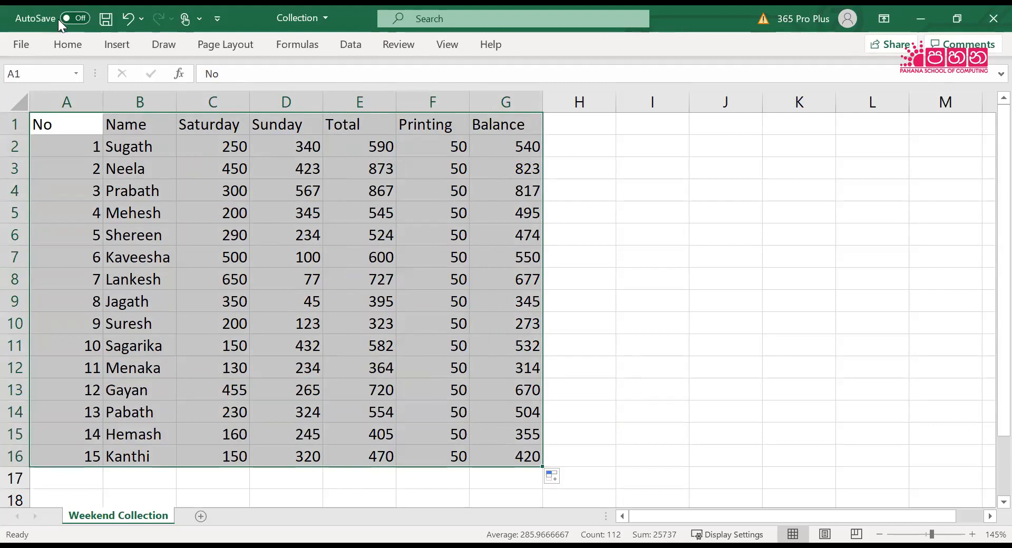
click(71, 46)
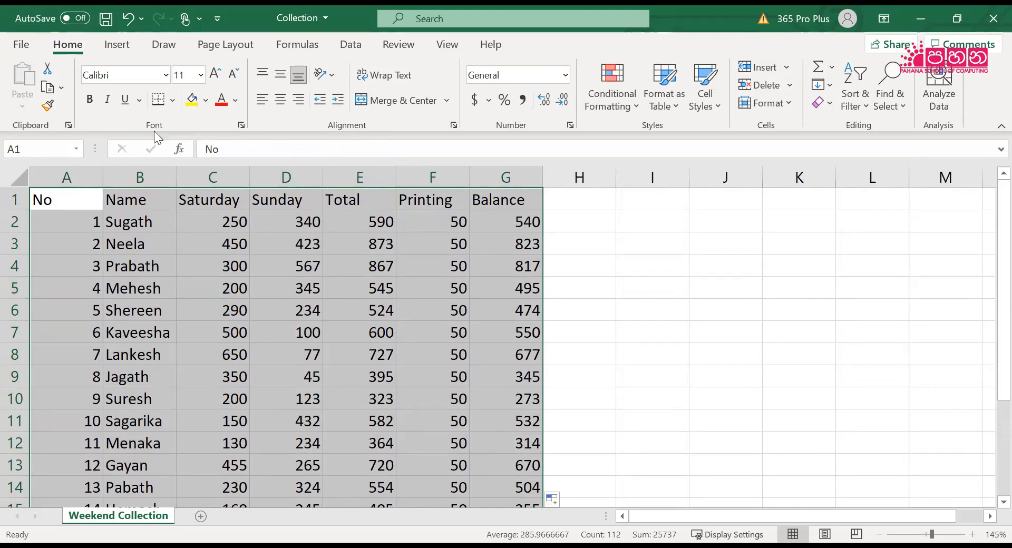
click(173, 100)
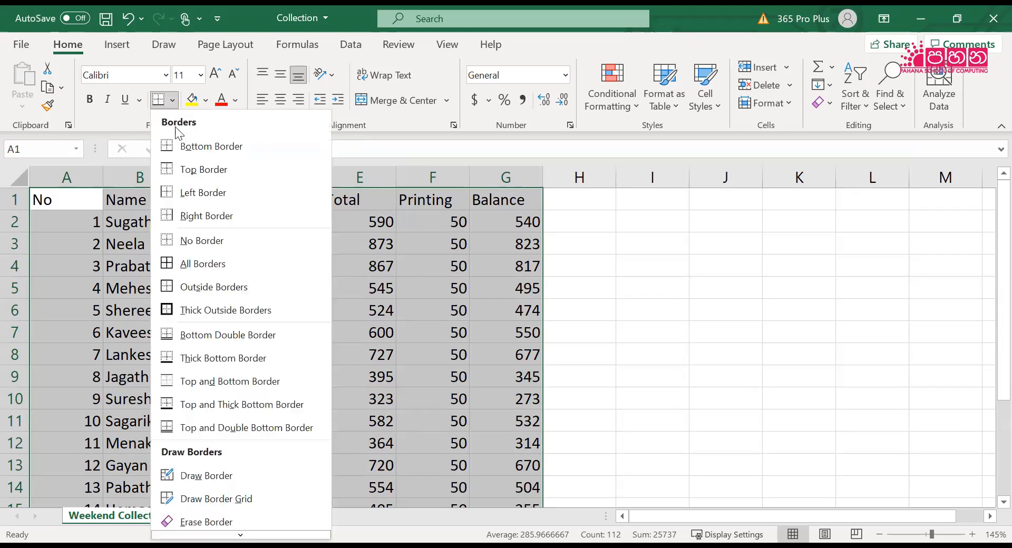
click(194, 266)
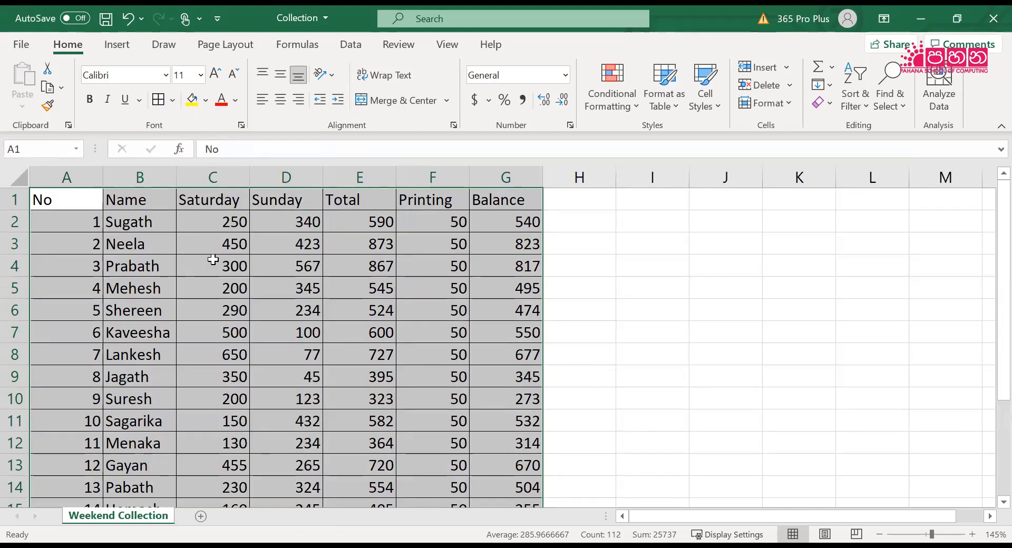
click(669, 332)
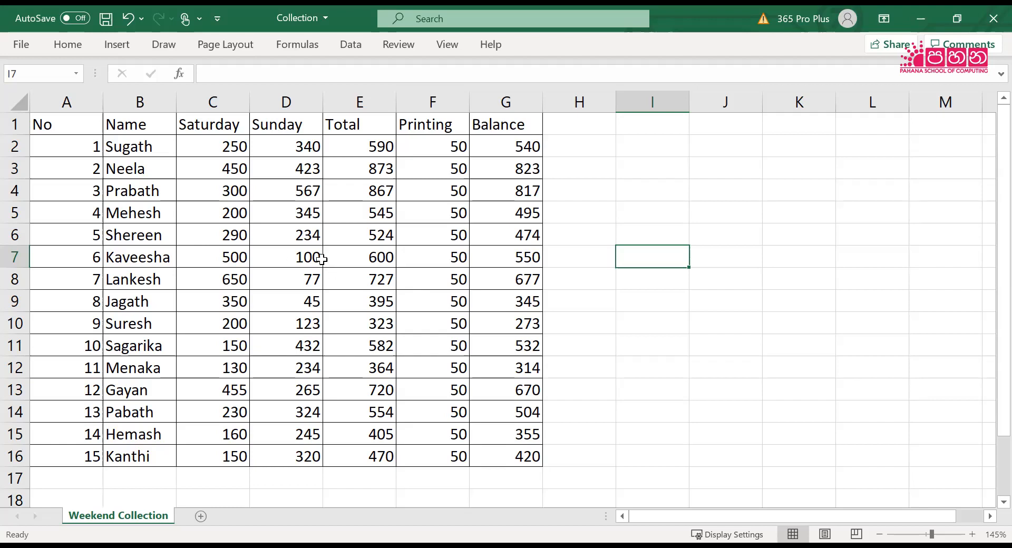
Fill the No column, A1:A16, with a light orange theme colour
click(66, 42)
double_click(68, 45)
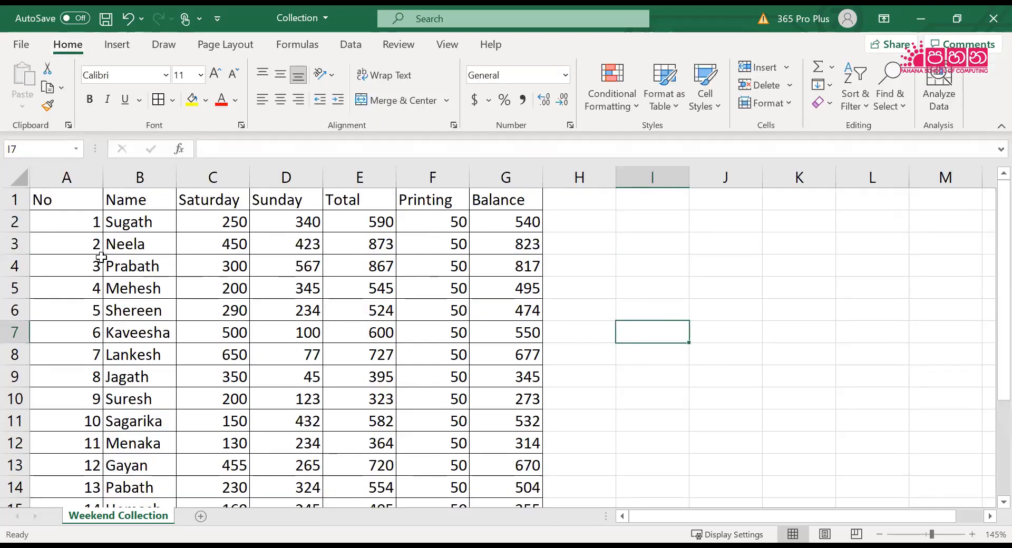
drag(71, 201, 68, 458)
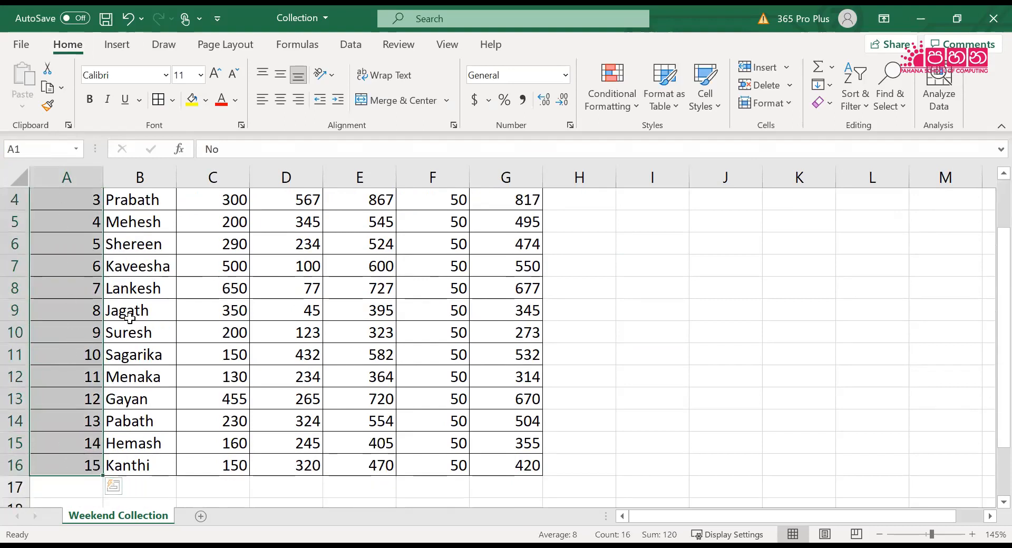
scroll(129, 316, up, 1)
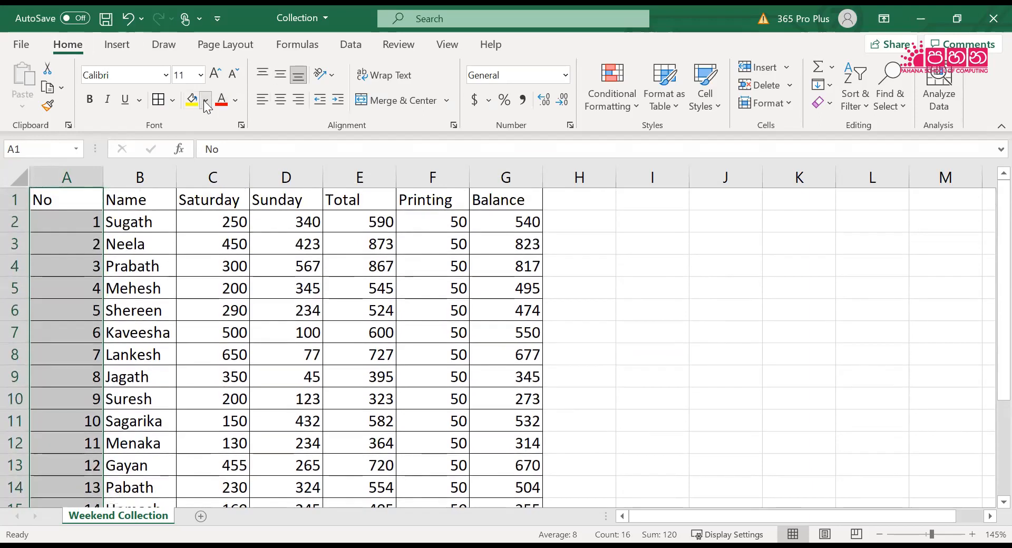
click(206, 101)
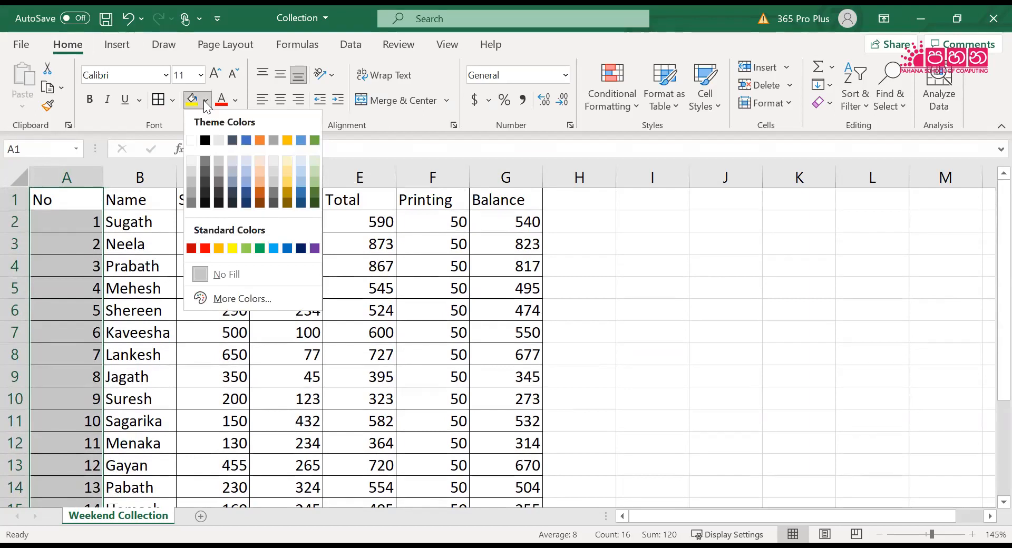
click(258, 182)
click(296, 293)
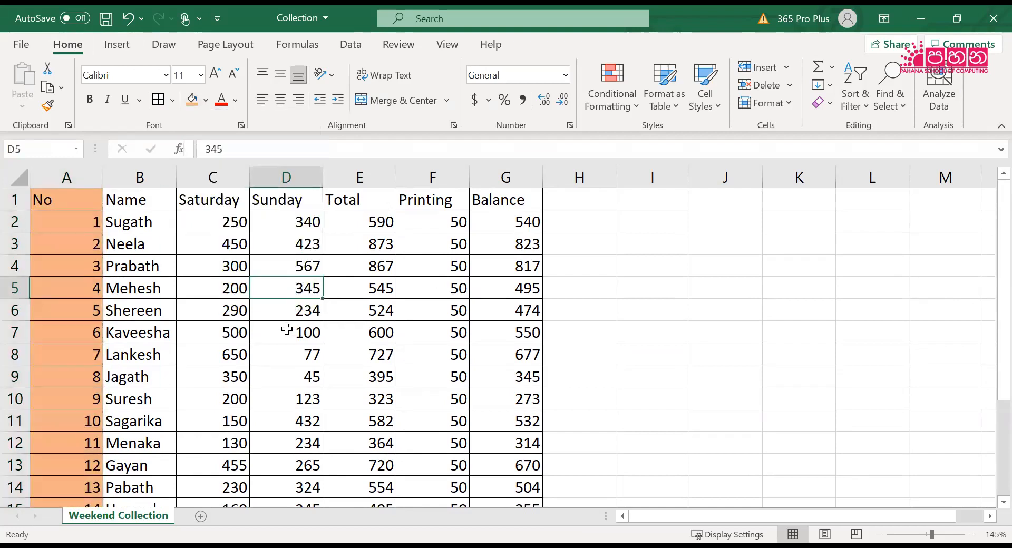
Fill the Name column, B1:B16, with a light blue theme colour
drag(142, 199, 140, 469)
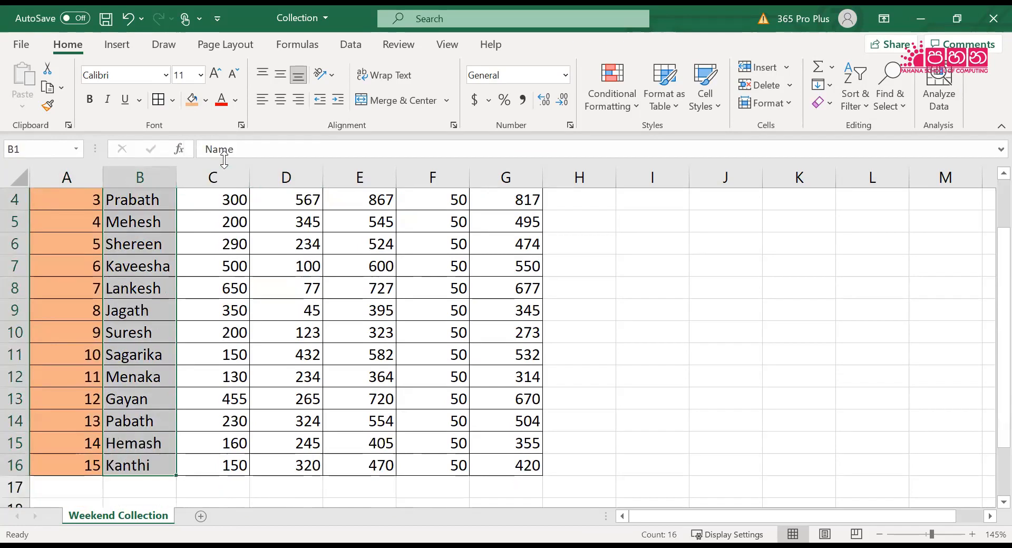
click(206, 102)
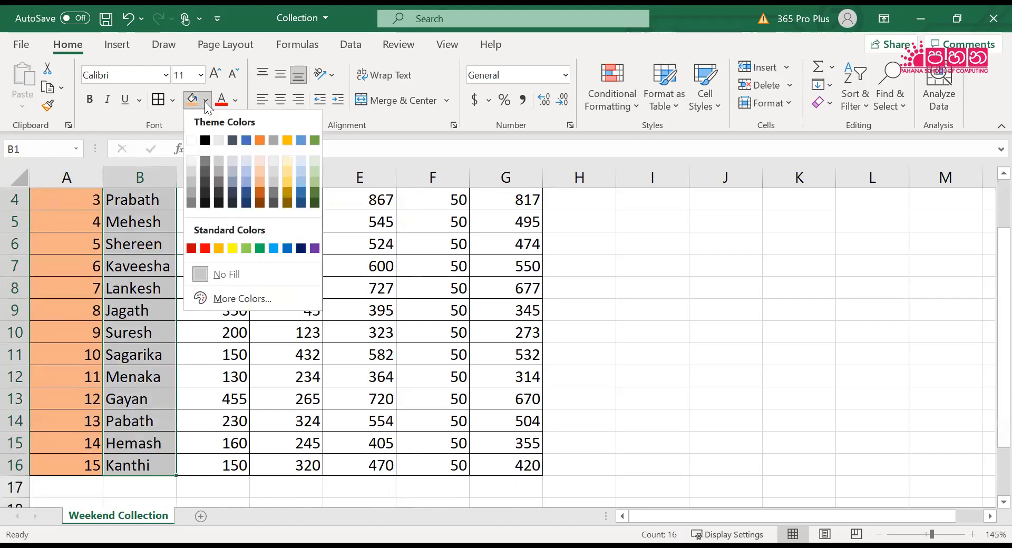
click(299, 172)
scroll(219, 222, up, 1)
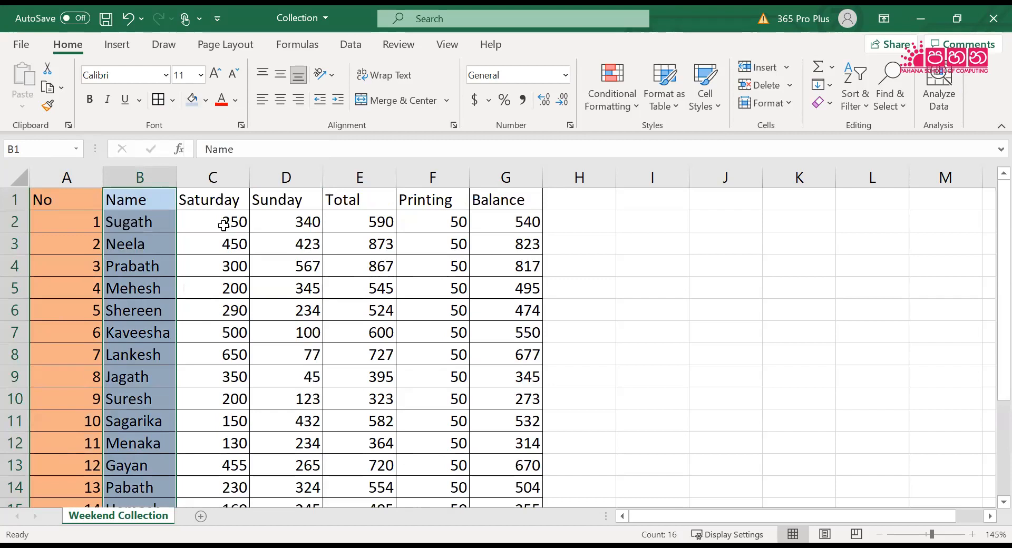
Fill the Saturday column, C1:C16, with the palest orange theme colour
click(213, 202)
drag(213, 202, 223, 471)
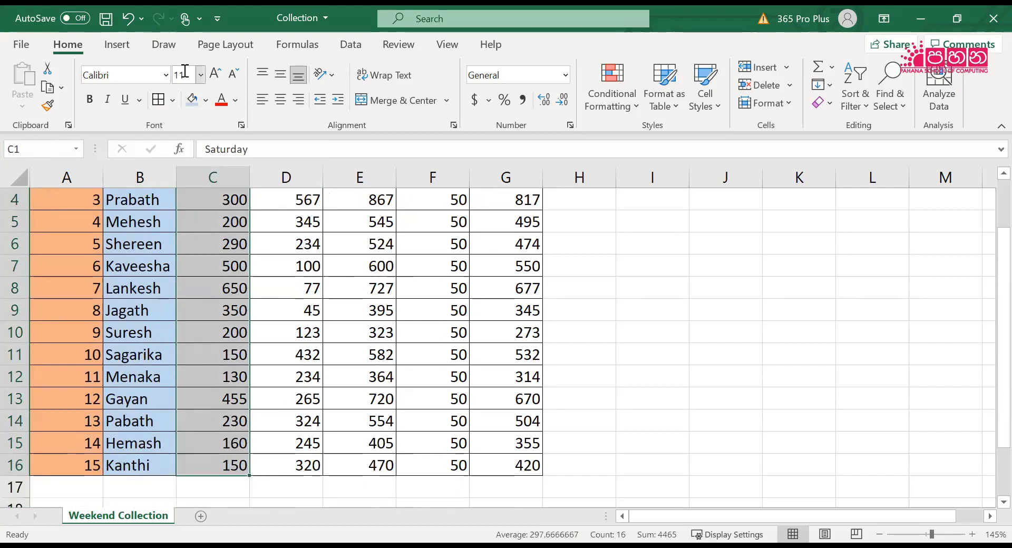
click(205, 101)
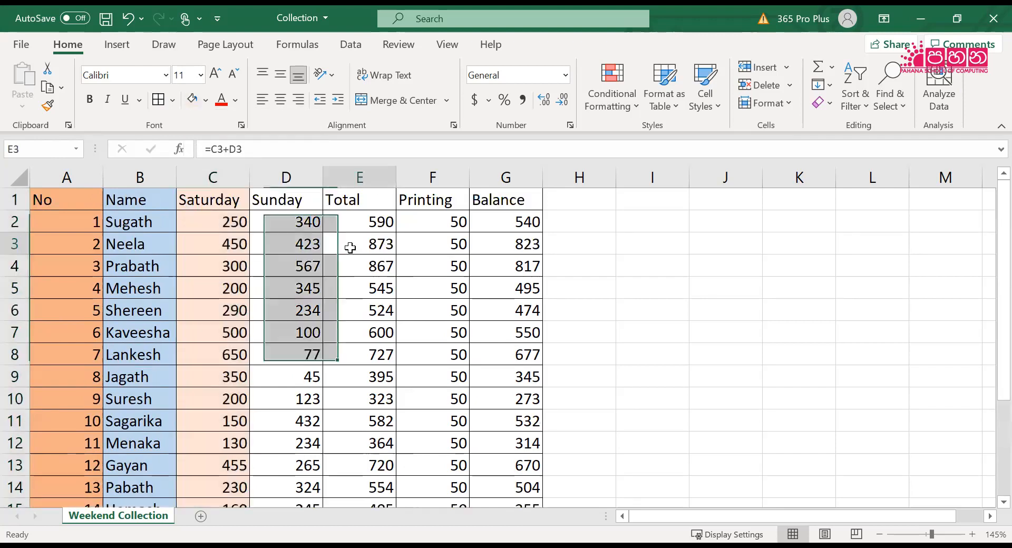
Fill the Sunday column, D1:D16, with the palest green theme colour
drag(284, 200, 301, 462)
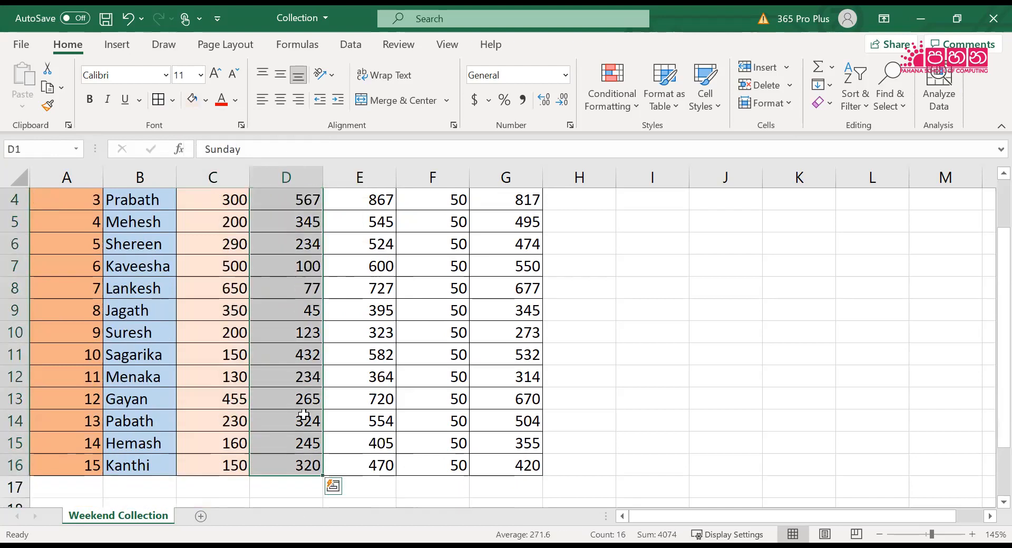
click(205, 104)
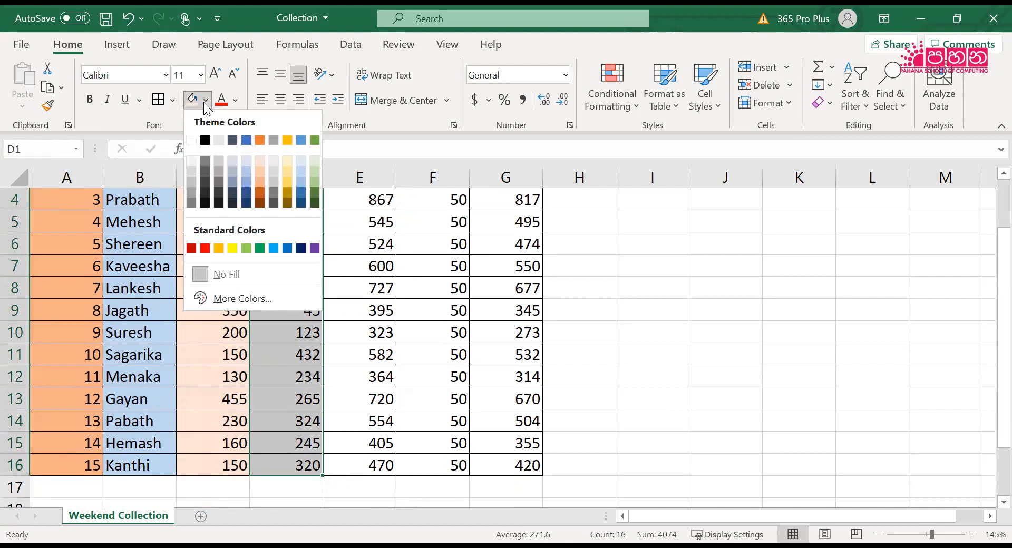
click(315, 161)
scroll(377, 250, up, 1)
Fill the Total column, E1:E16, with a medium blue theme colour
click(377, 250)
drag(365, 200, 369, 523)
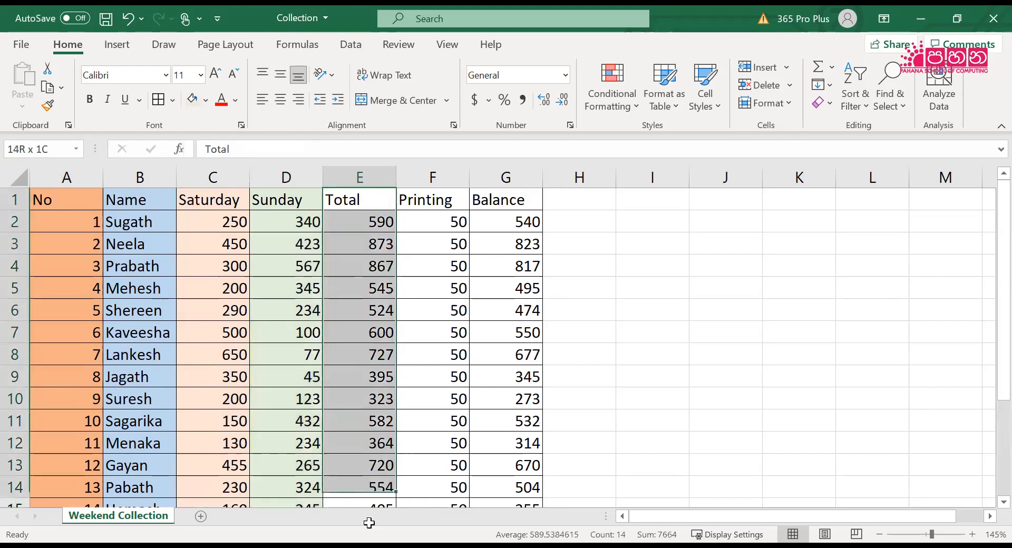
drag(386, 468, 386, 464)
scroll(343, 366, up, 1)
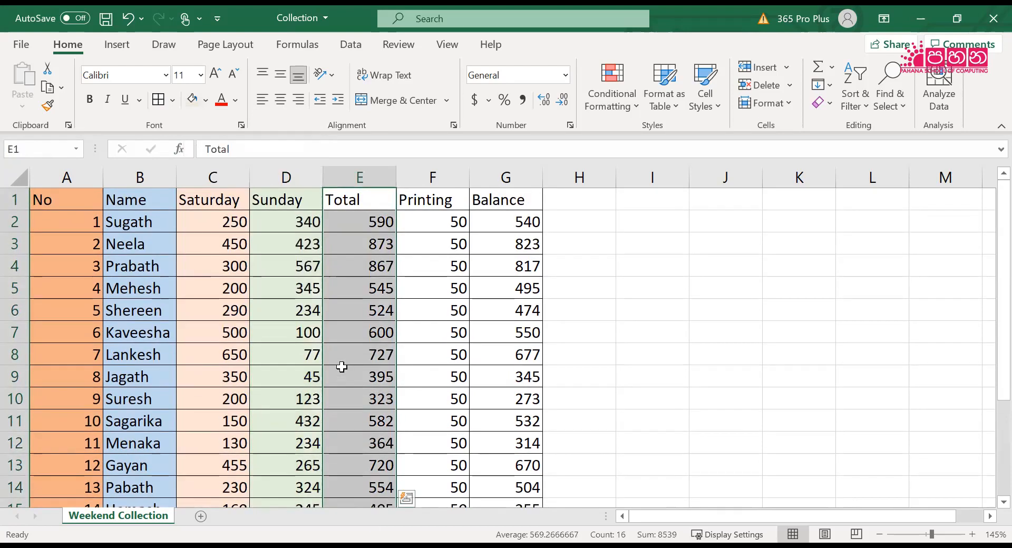
click(206, 101)
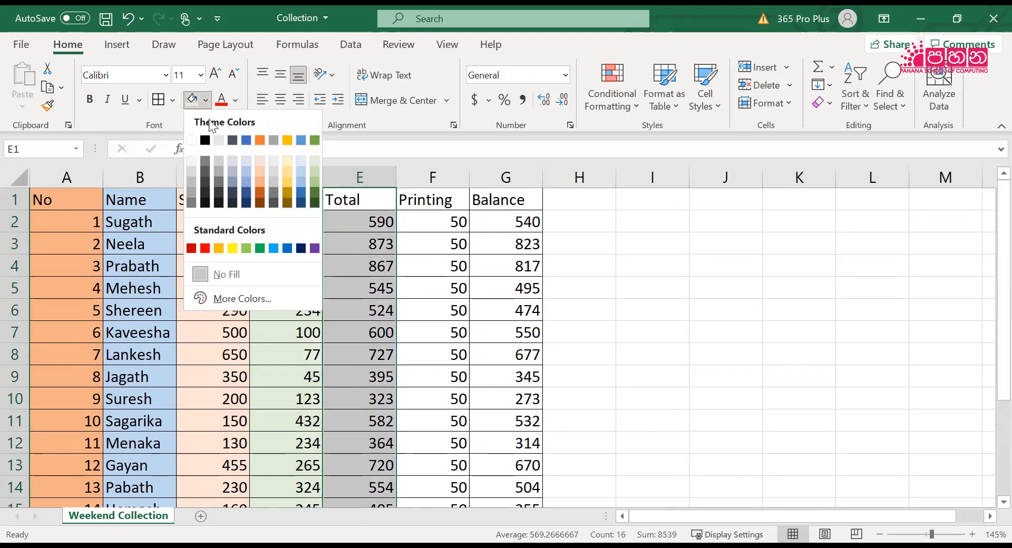
click(246, 178)
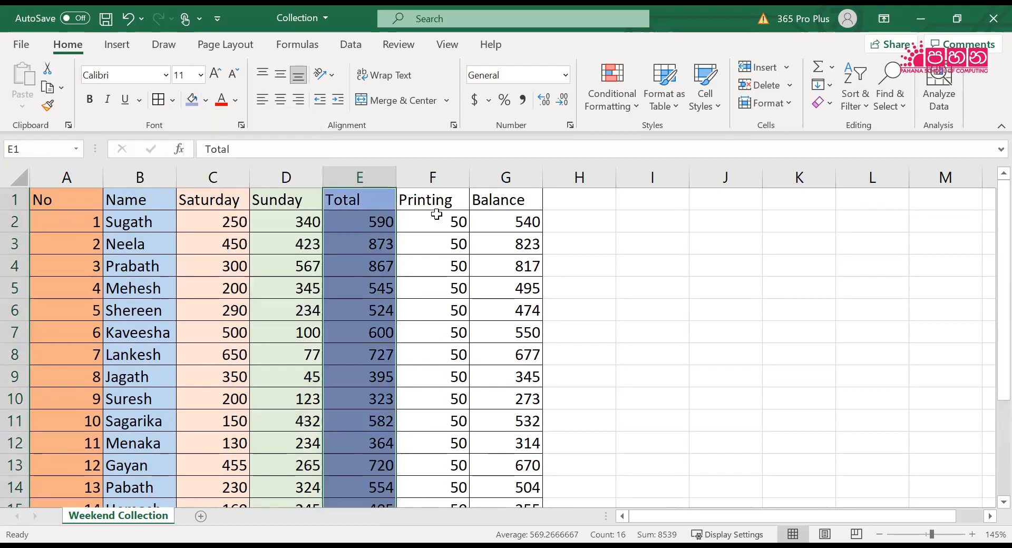
Fill the Printing column, F1:F16, with a light pink chosen from the extended colour palette
click(436, 206)
drag(438, 238, 441, 508)
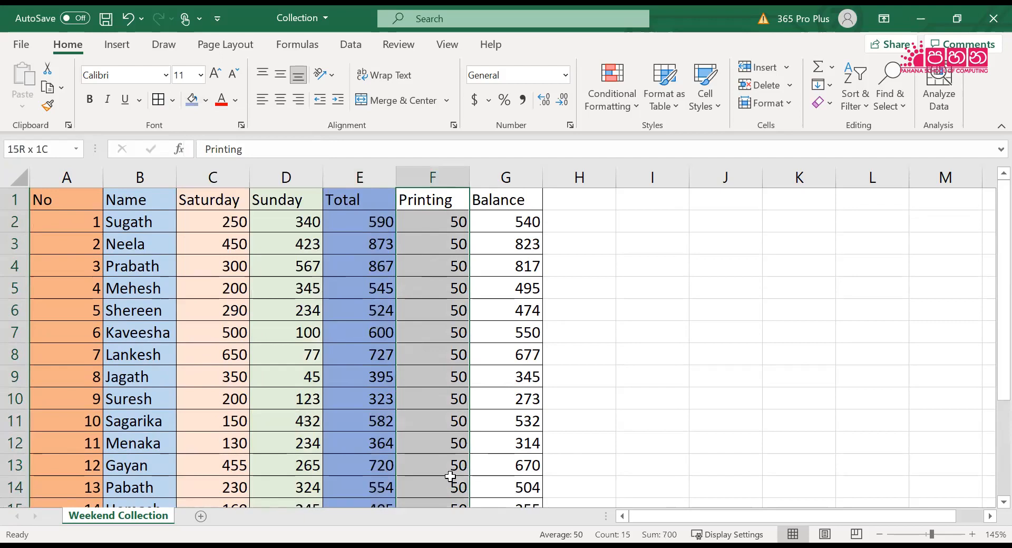
drag(451, 468, 442, 505)
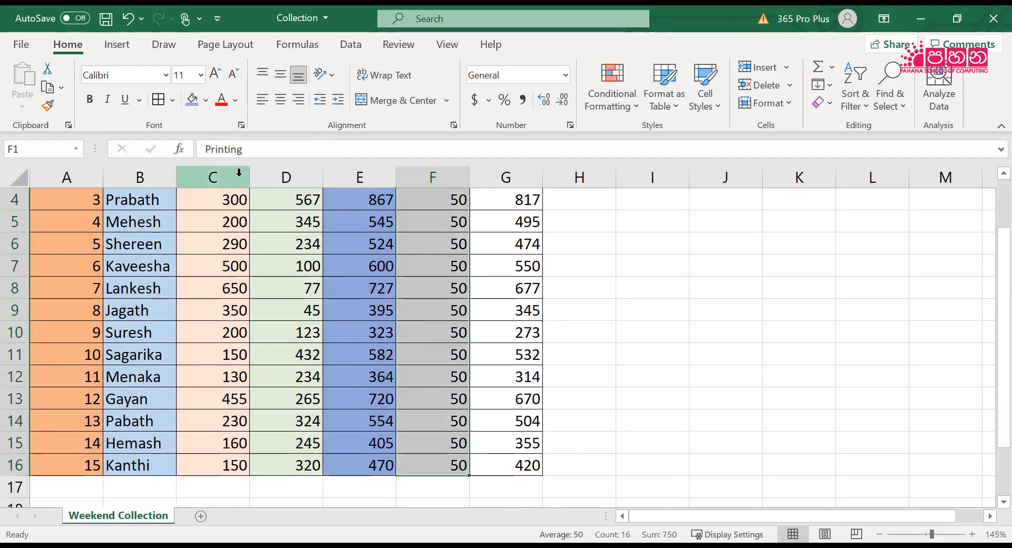
click(211, 107)
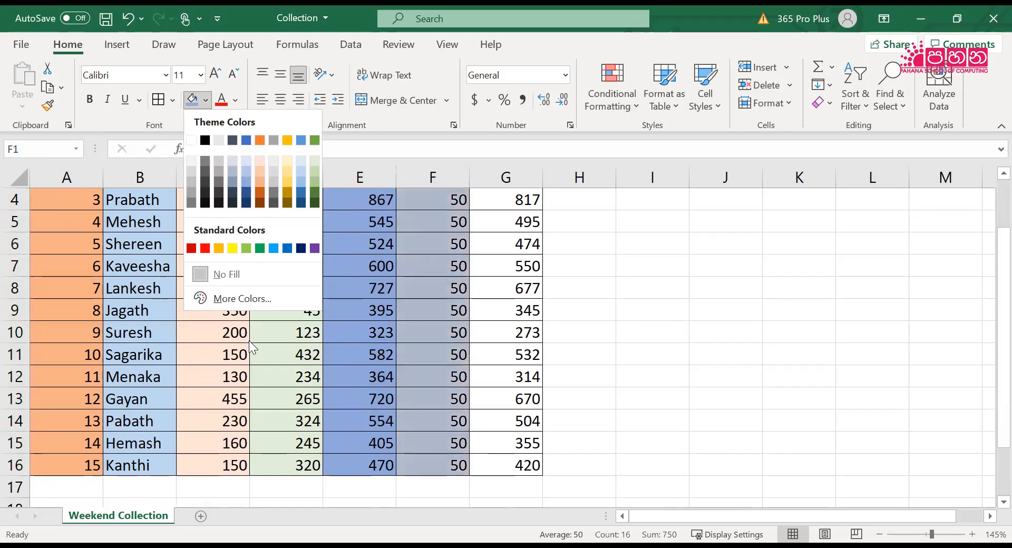
click(275, 296)
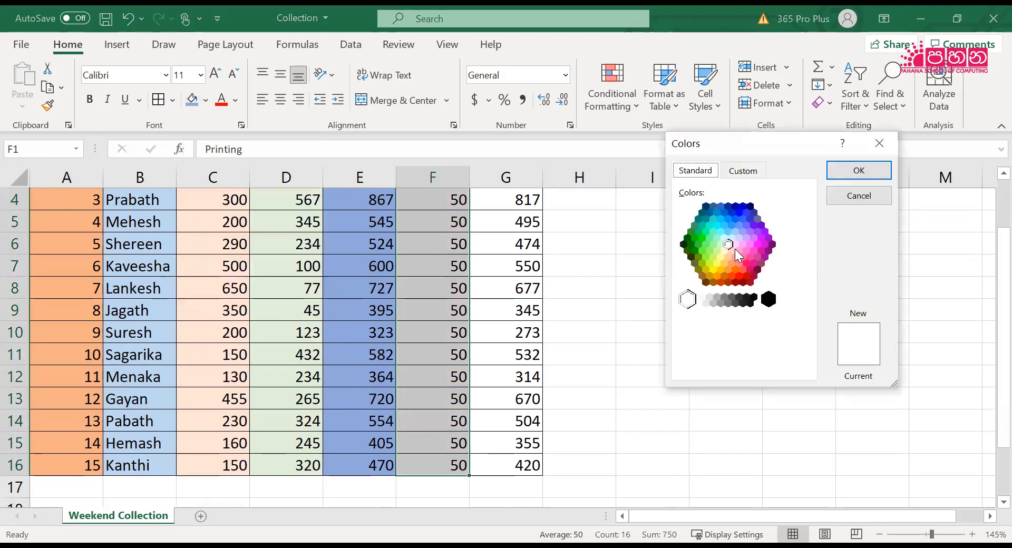
click(732, 251)
click(873, 175)
scroll(580, 323, up, 1)
click(580, 322)
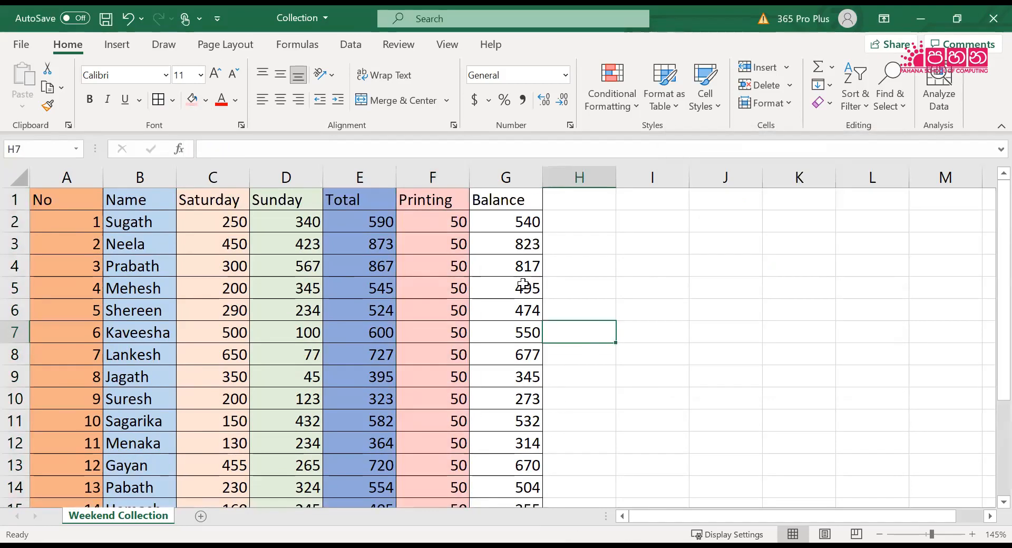
Fill the Balance column, G1:G16, with a dark teal chosen from the extended colour palette
drag(520, 198, 538, 467)
scroll(538, 467, down, 1)
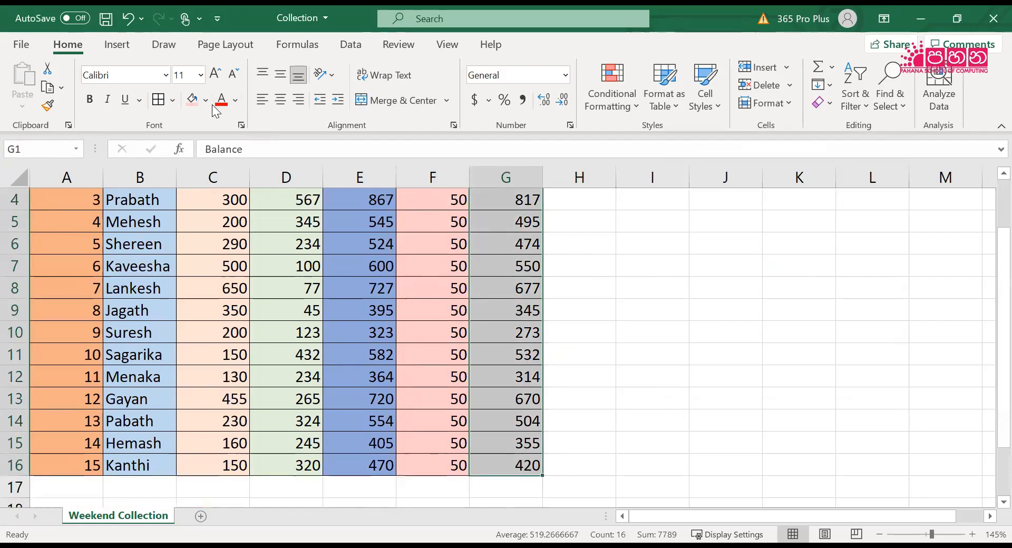
click(205, 100)
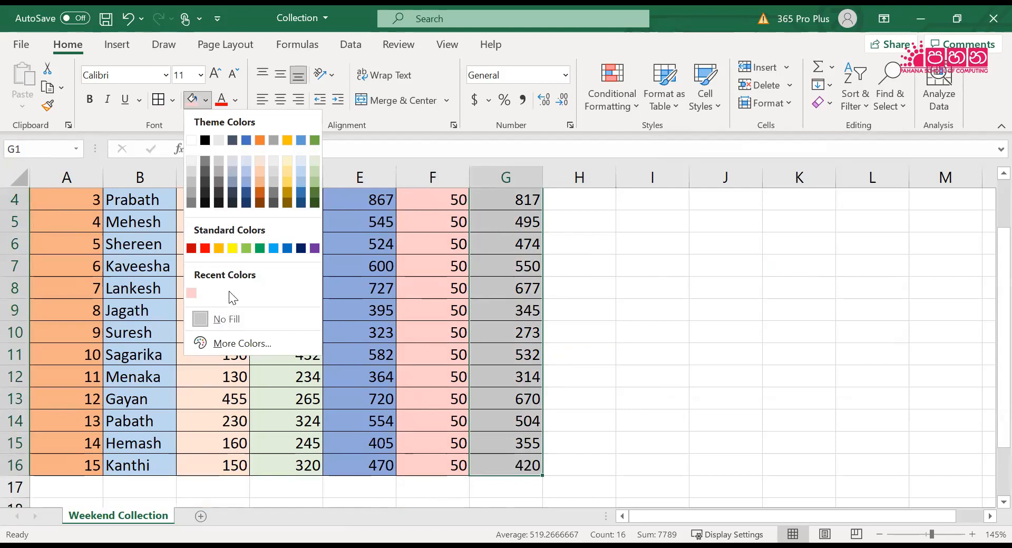
click(235, 343)
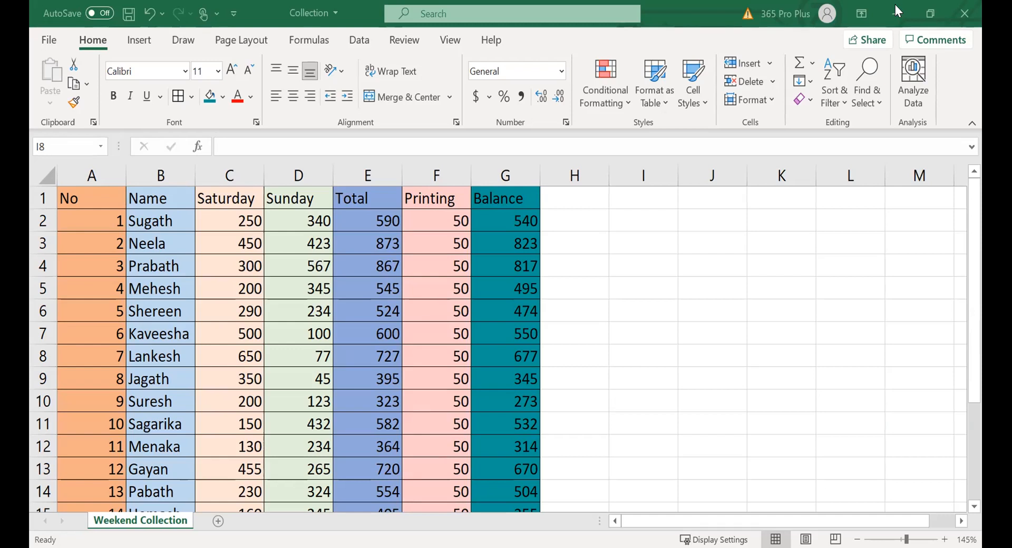
click(851, 339)
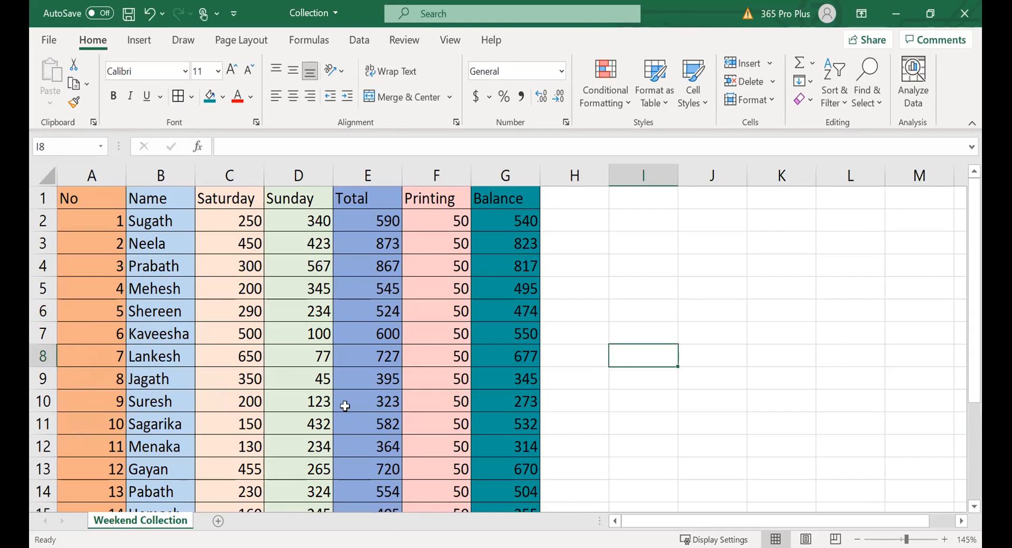
Make the column headings in A1:G1 bold and centre them horizontally
click(79, 197)
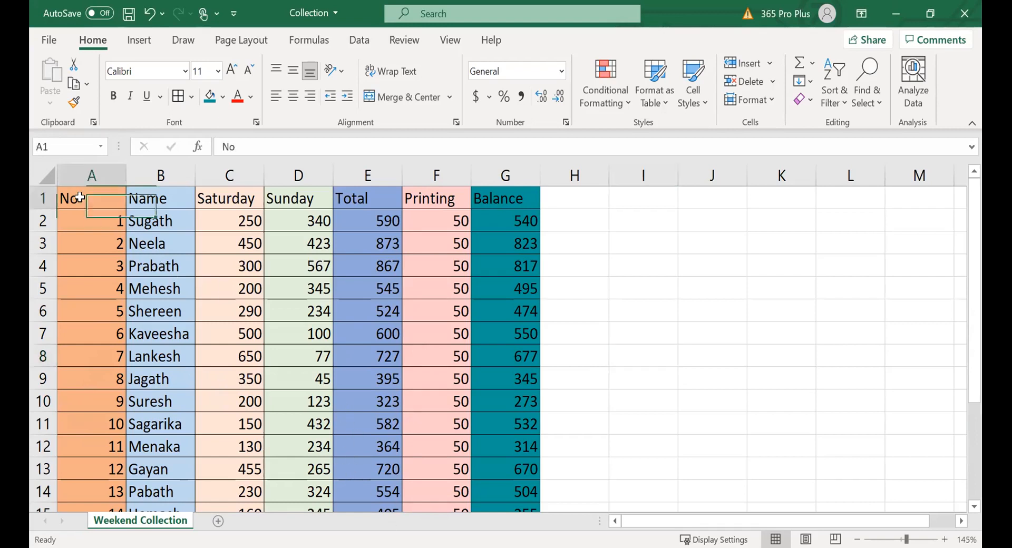
drag(79, 197, 494, 201)
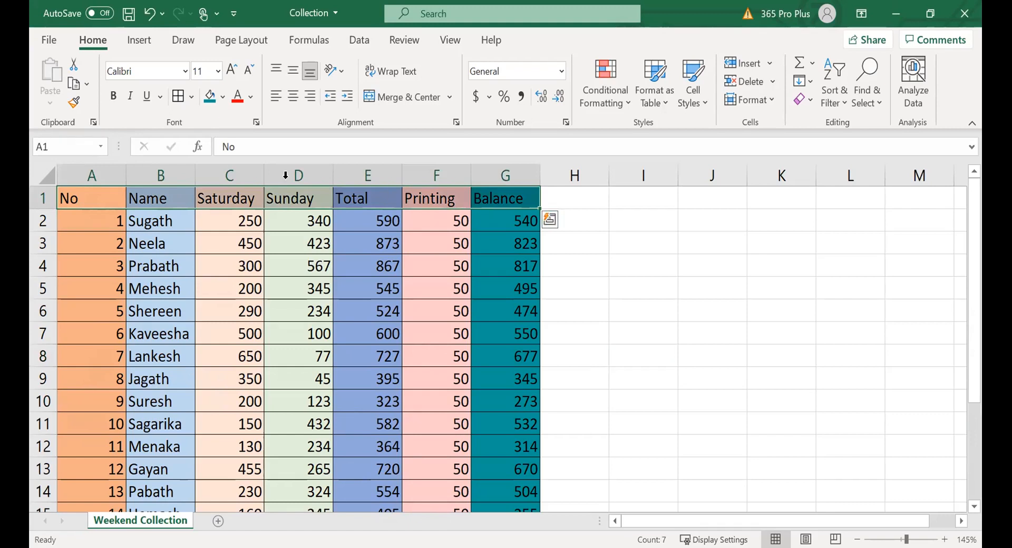
click(113, 96)
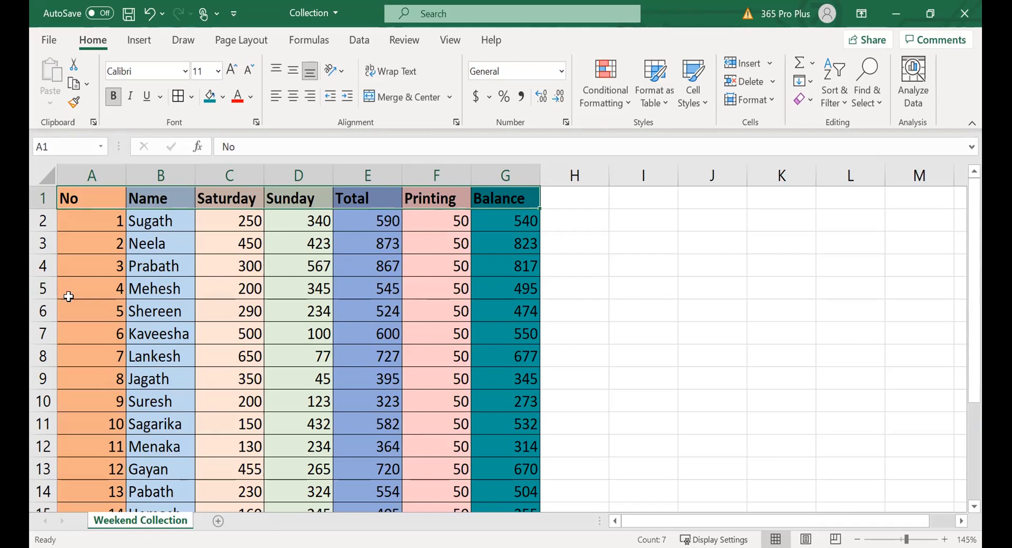
click(294, 96)
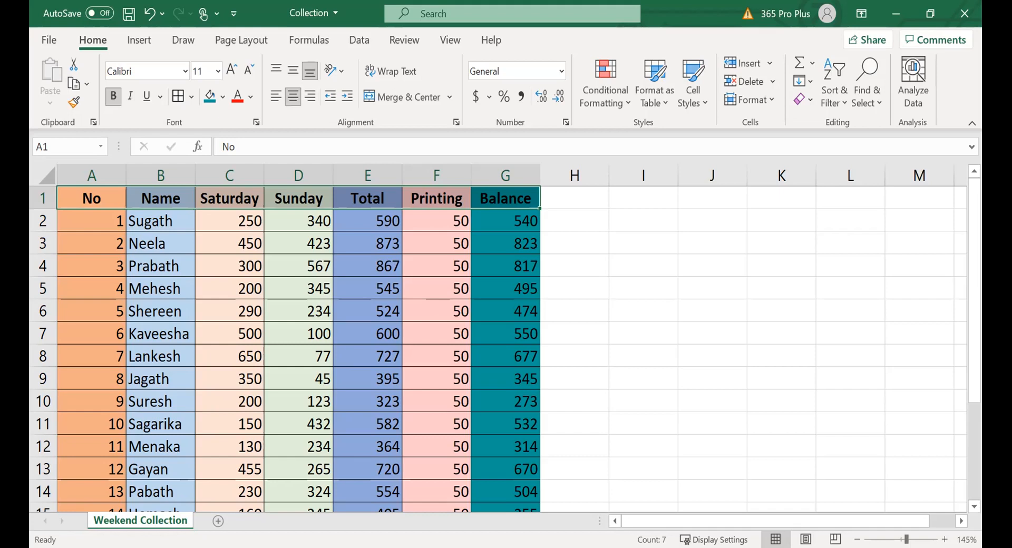
Centre the numbers of the No column in A2:A16
click(92, 230)
drag(92, 231, 91, 514)
click(293, 96)
scroll(372, 278, up, 1)
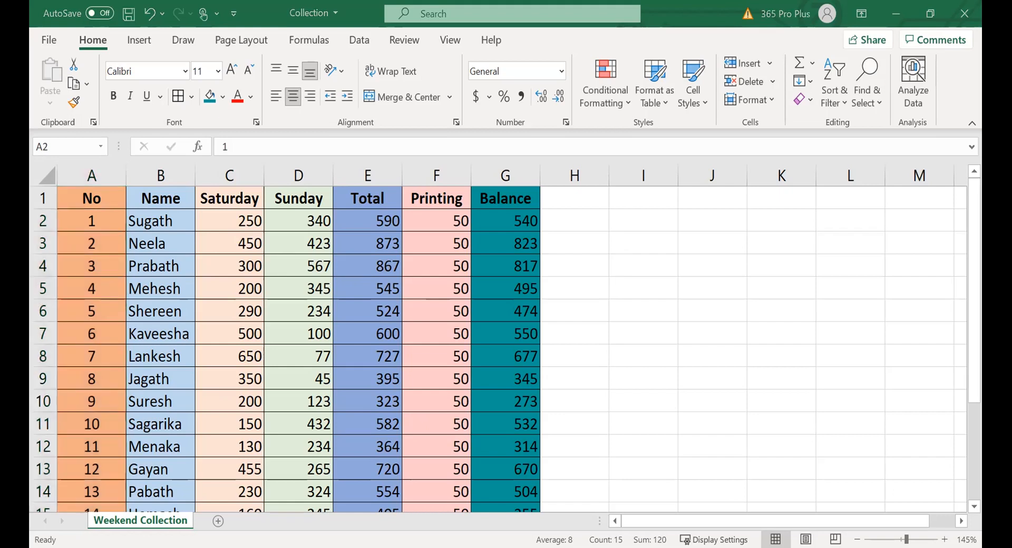
Apply the Currency number format to the Saturday amounts in C2:C16
click(227, 215)
drag(228, 215, 228, 476)
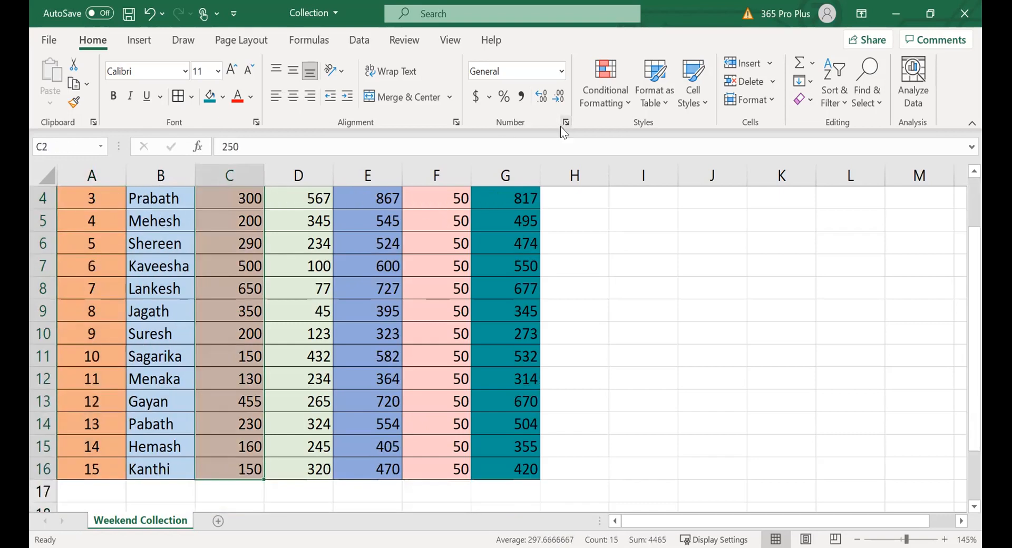
click(562, 71)
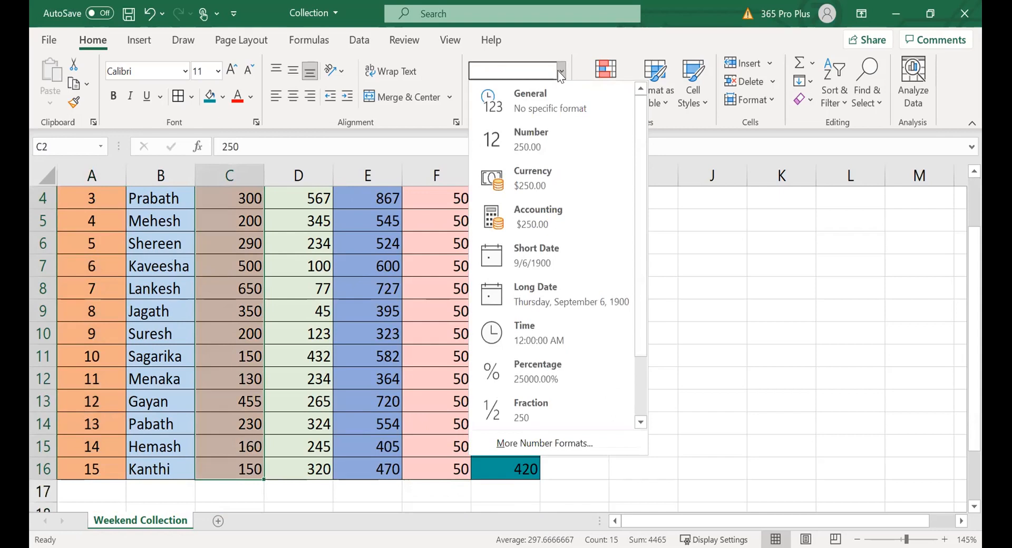
click(533, 175)
scroll(537, 178, up, 1)
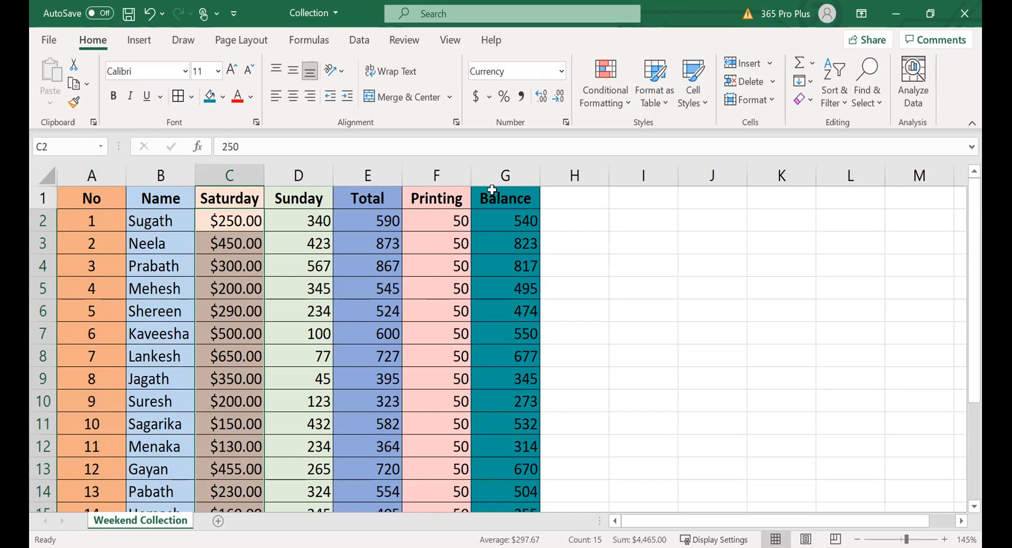
Open the detailed number format settings for C2:C16, choose the Currency category and look through the available currency symbols
click(560, 73)
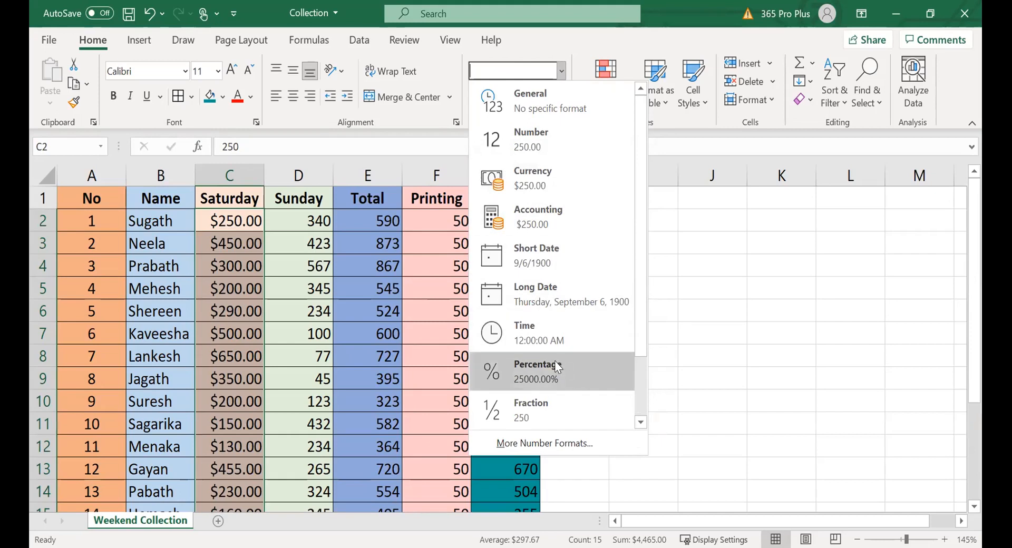
click(543, 444)
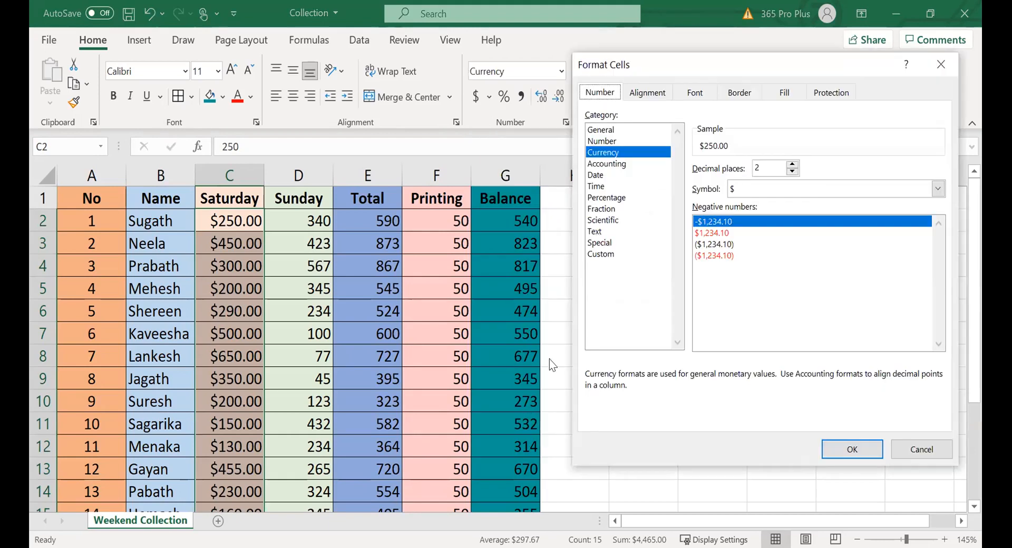
click(608, 153)
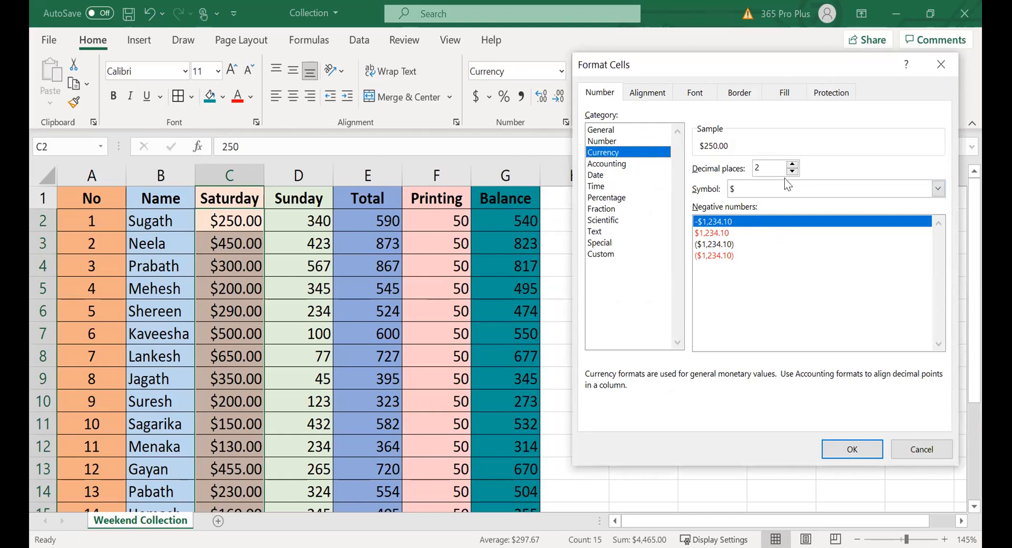
click(784, 193)
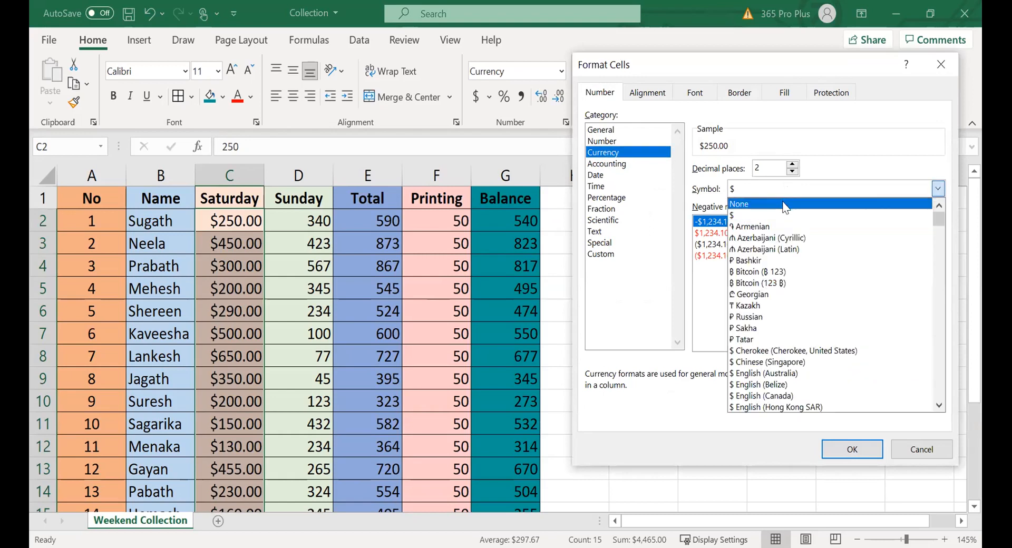
scroll(854, 226, down, 4)
drag(938, 226, 933, 303)
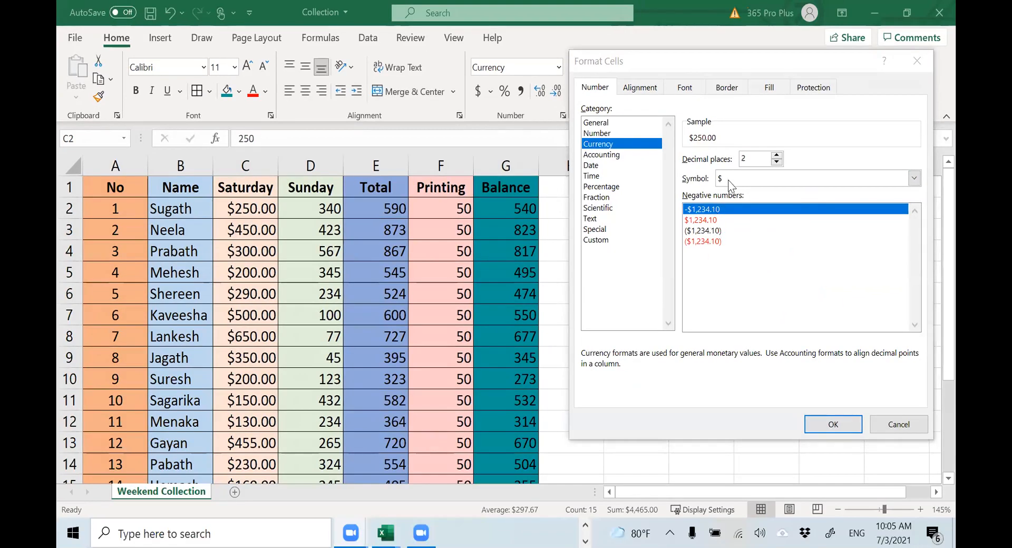
click(729, 183)
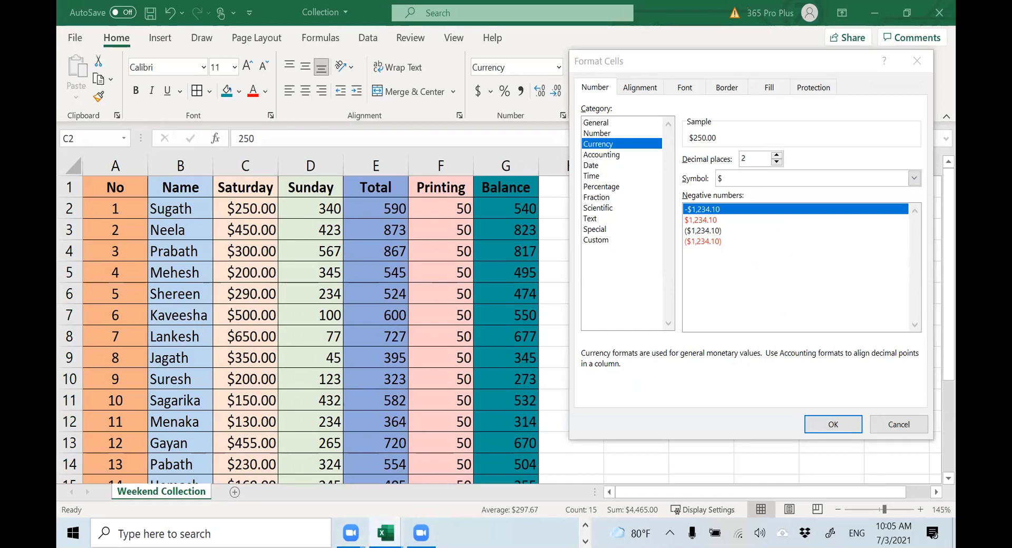
Set the currency symbol of the Saturday amounts in C2:C16 to Rs. Tamil (Sri Lanka) and apply the format
click(776, 179)
scroll(763, 264, down, 5)
scroll(765, 265, down, 1)
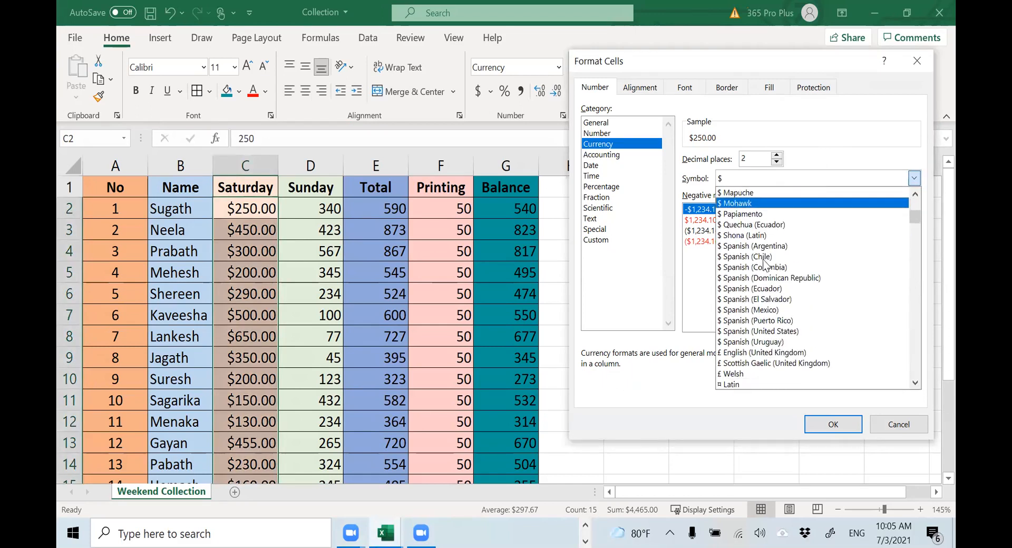
scroll(768, 258, up, 3)
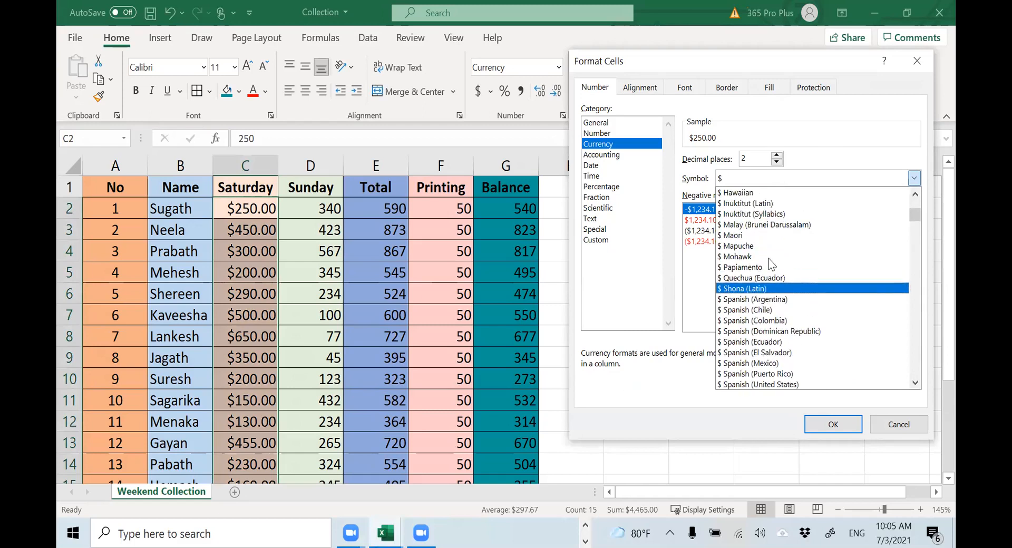
scroll(772, 262, up, 3)
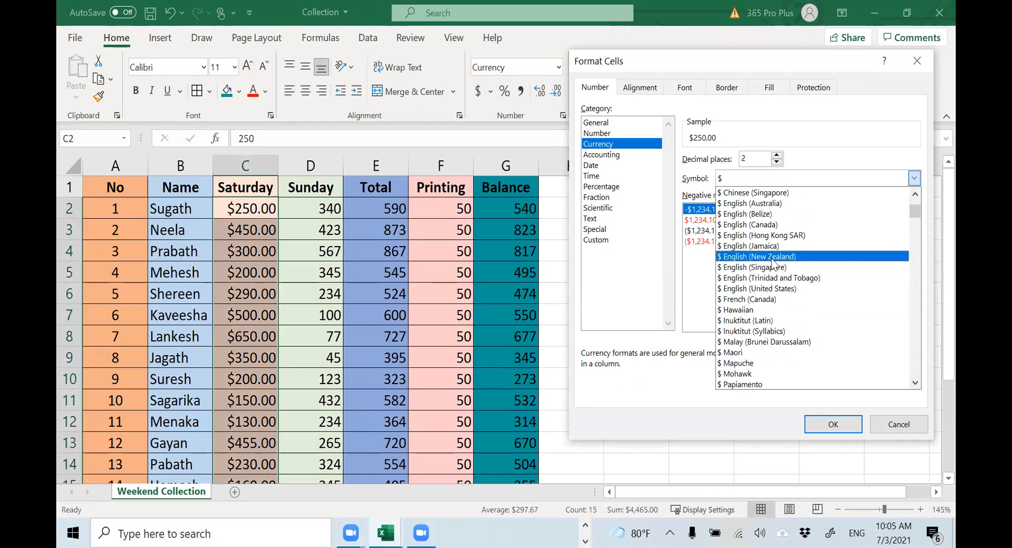
scroll(772, 261, up, 2)
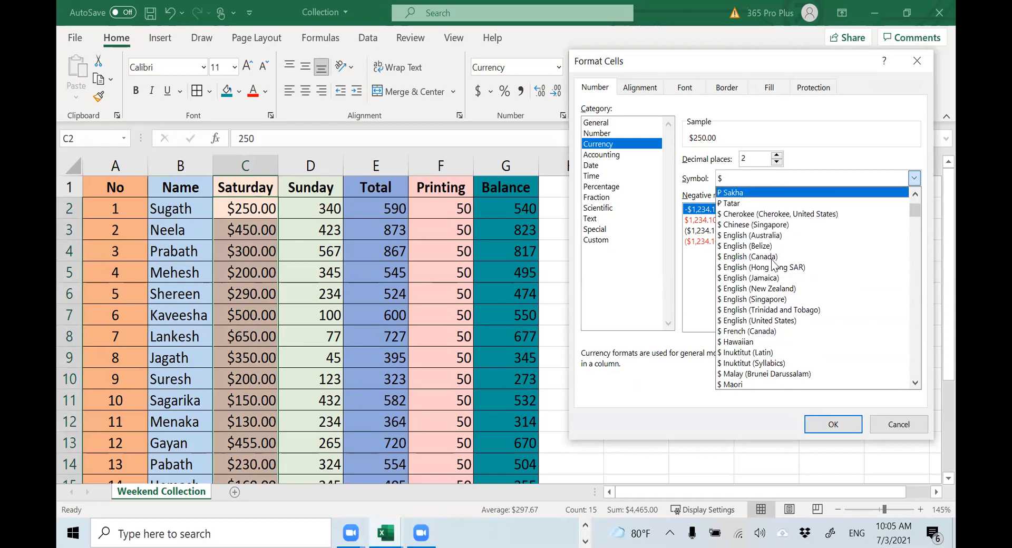
scroll(771, 260, up, 2)
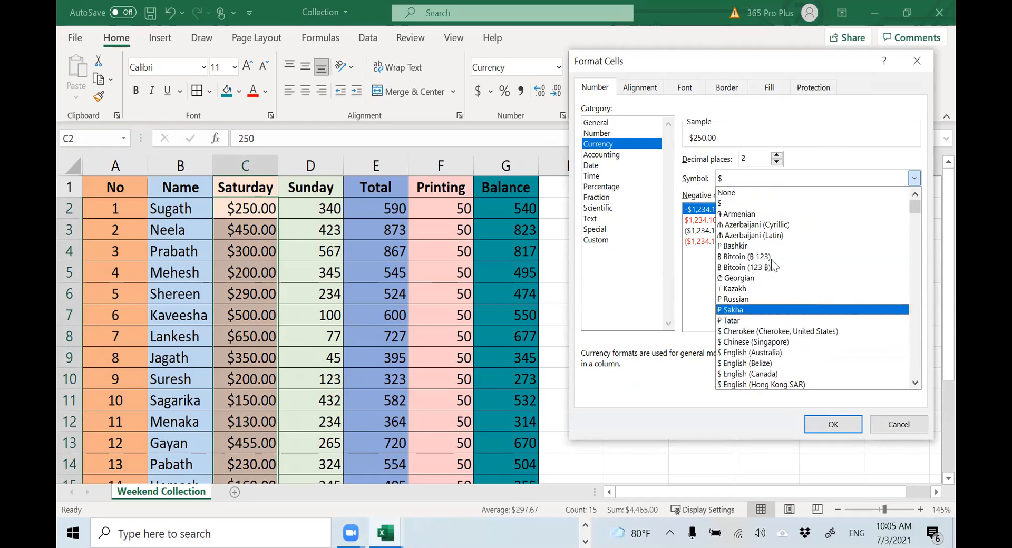
scroll(796, 259, down, 8)
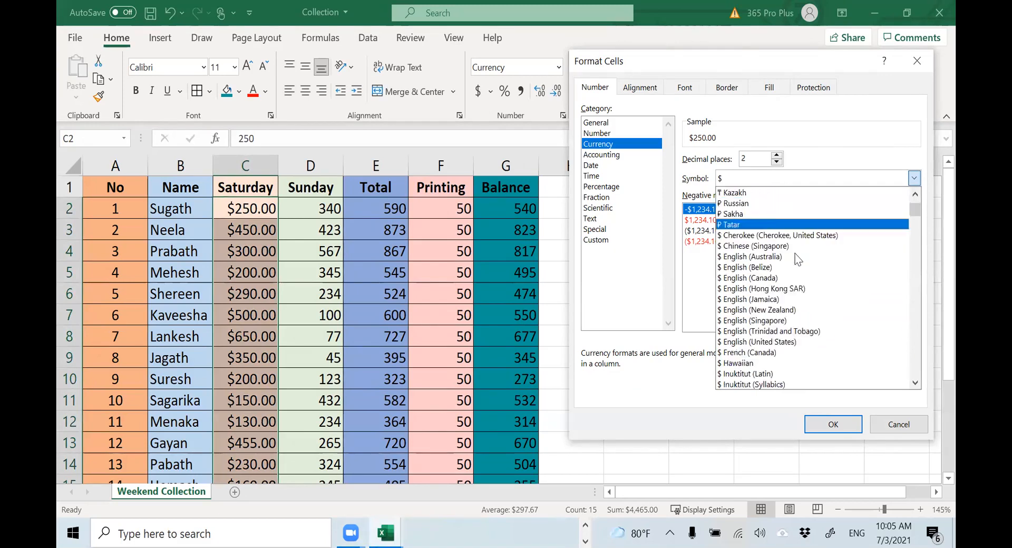
scroll(797, 258, down, 4)
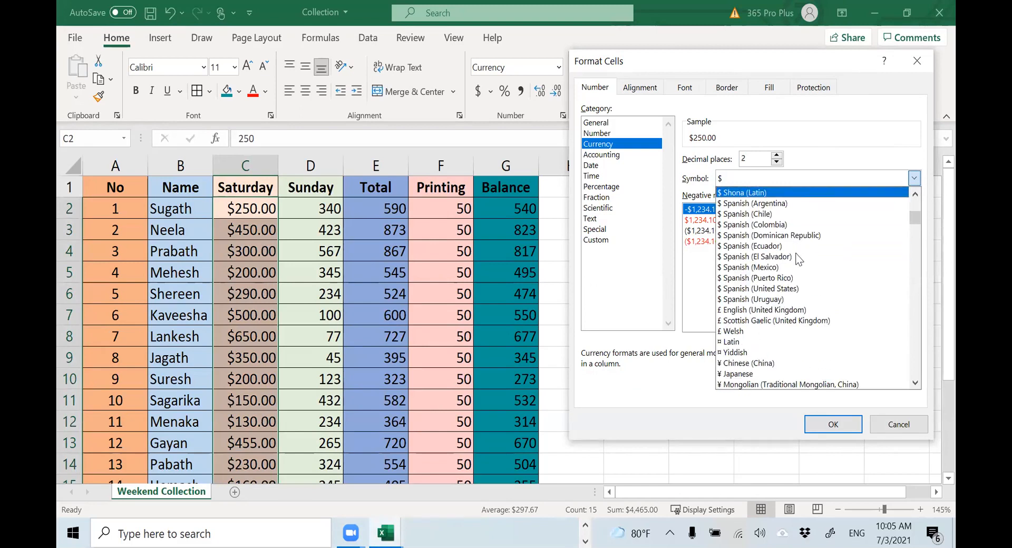
scroll(798, 258, down, 3)
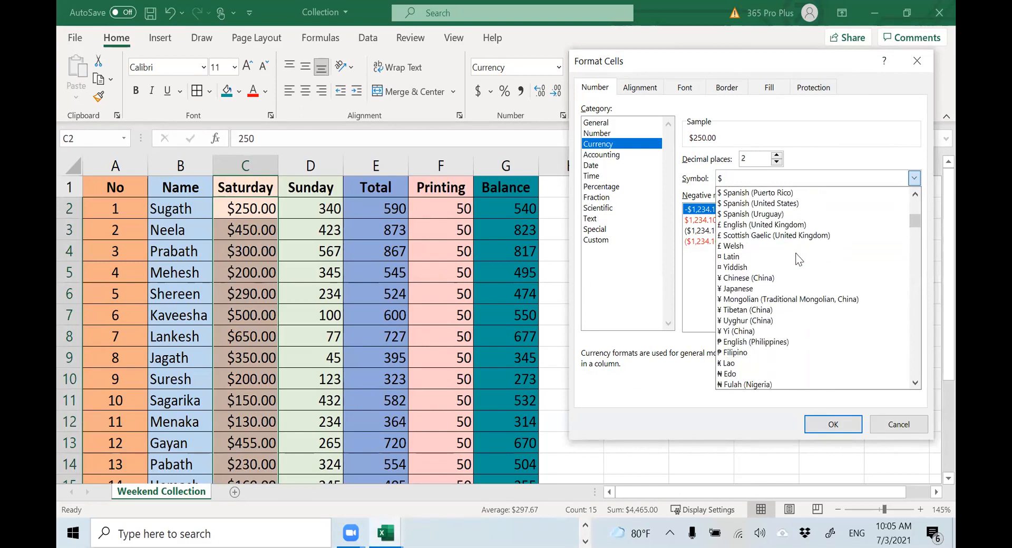
scroll(799, 259, down, 1)
scroll(798, 258, down, 8)
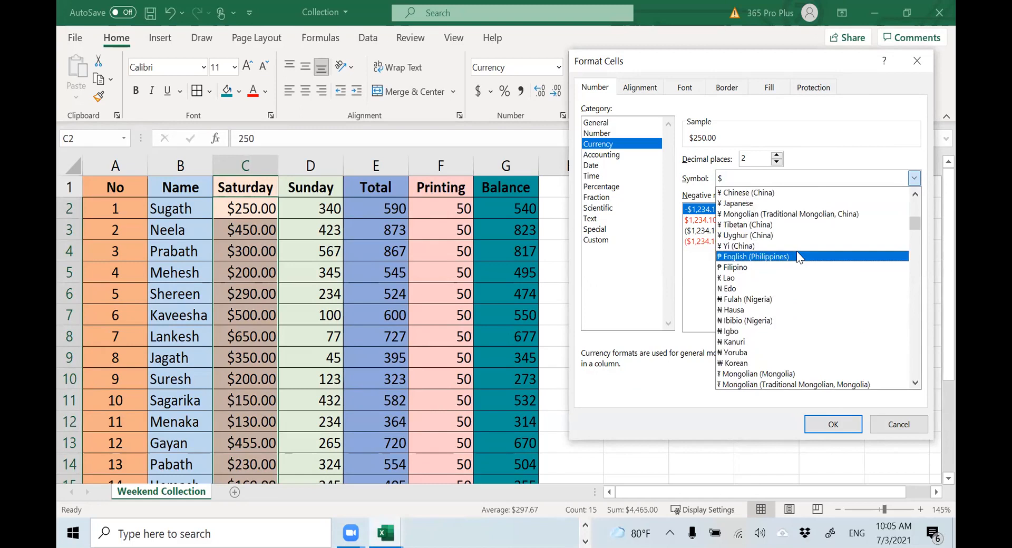
scroll(799, 257, down, 12)
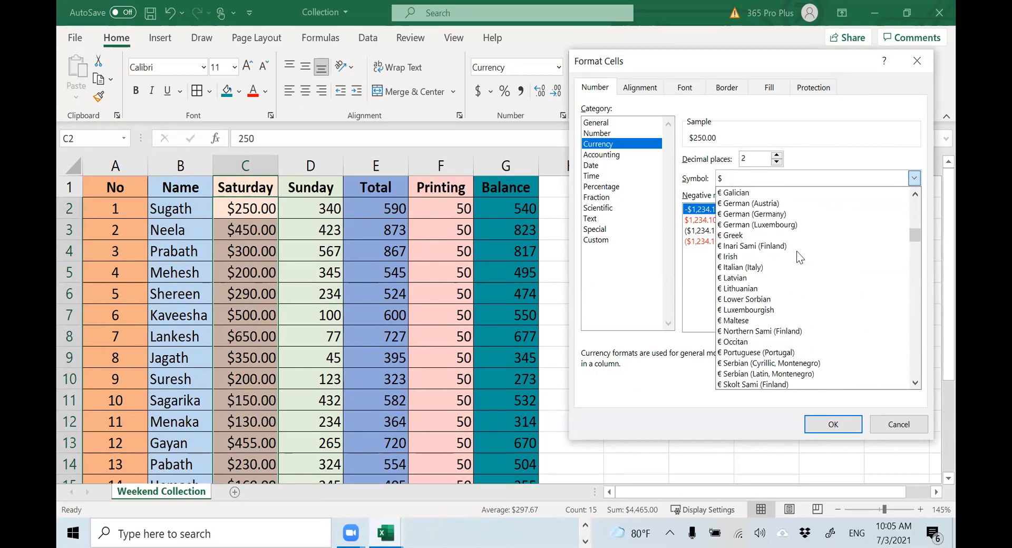
scroll(797, 257, down, 8)
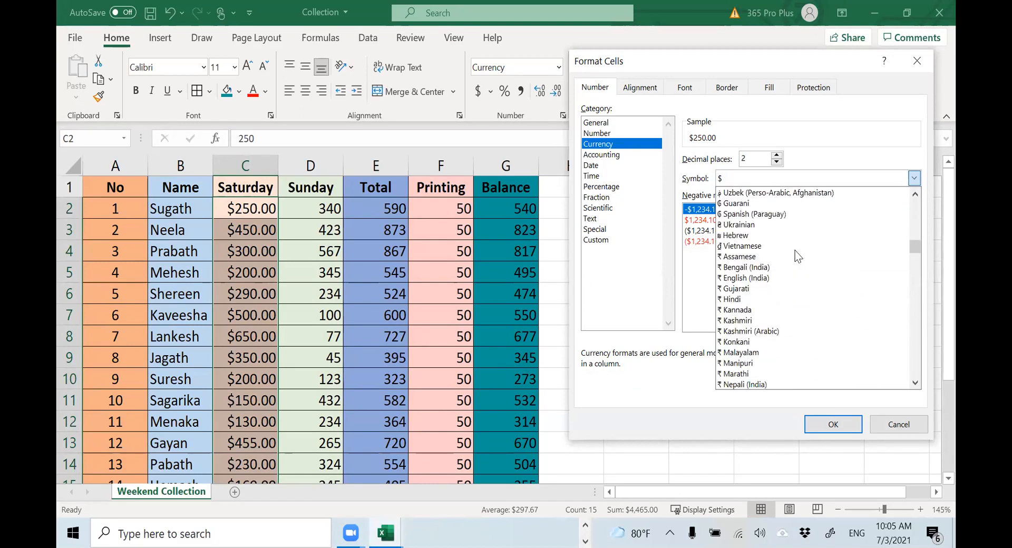
scroll(786, 256, down, 12)
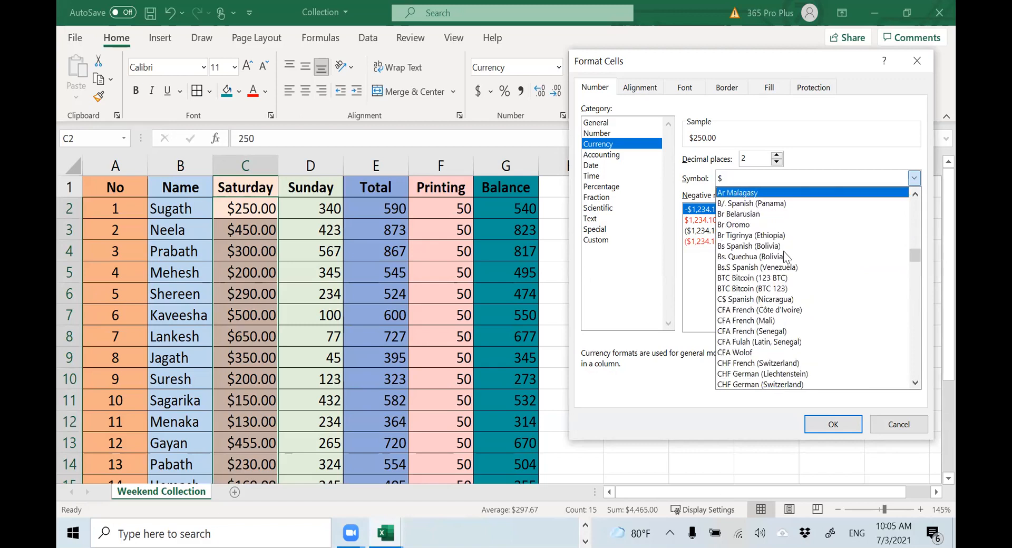
scroll(784, 257, down, 12)
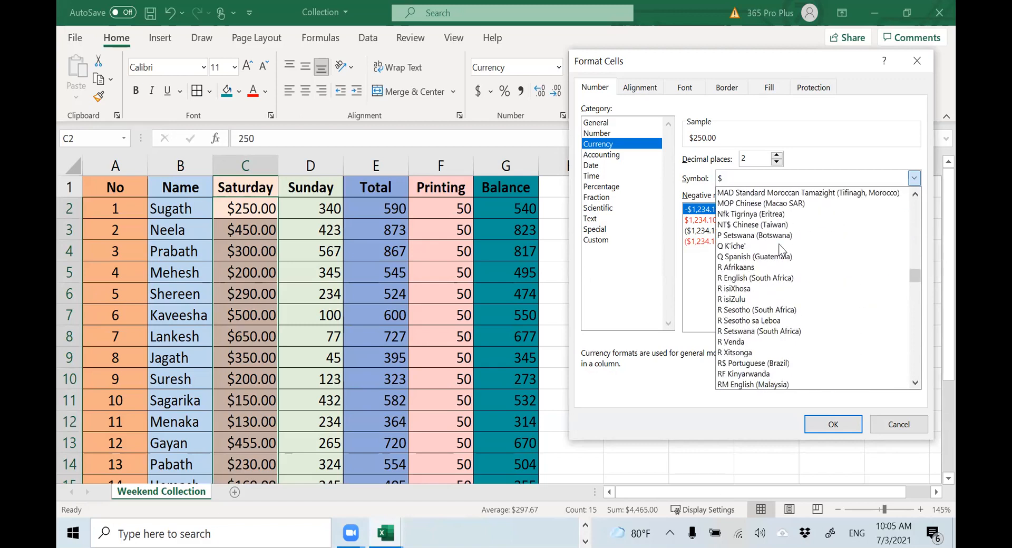
scroll(782, 249, down, 4)
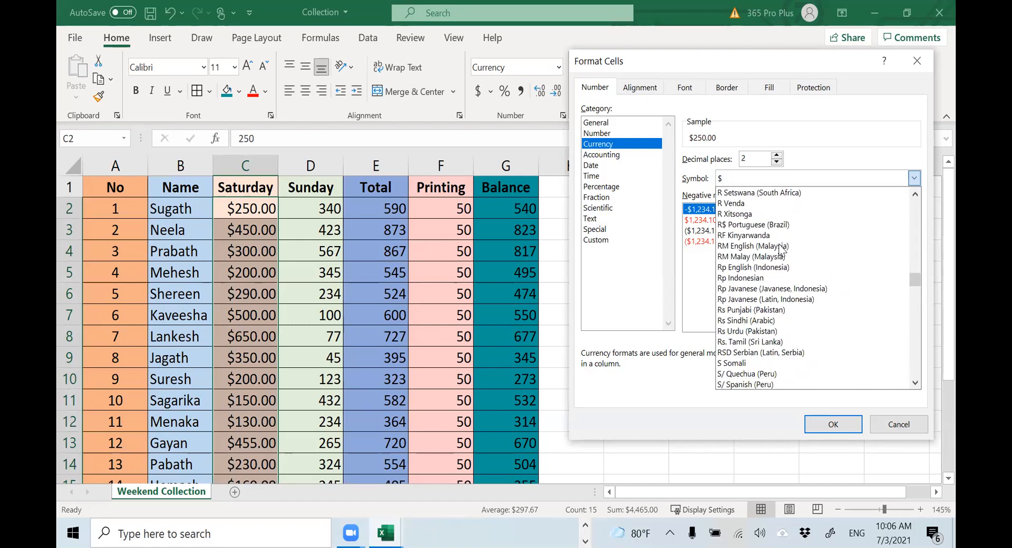
click(746, 343)
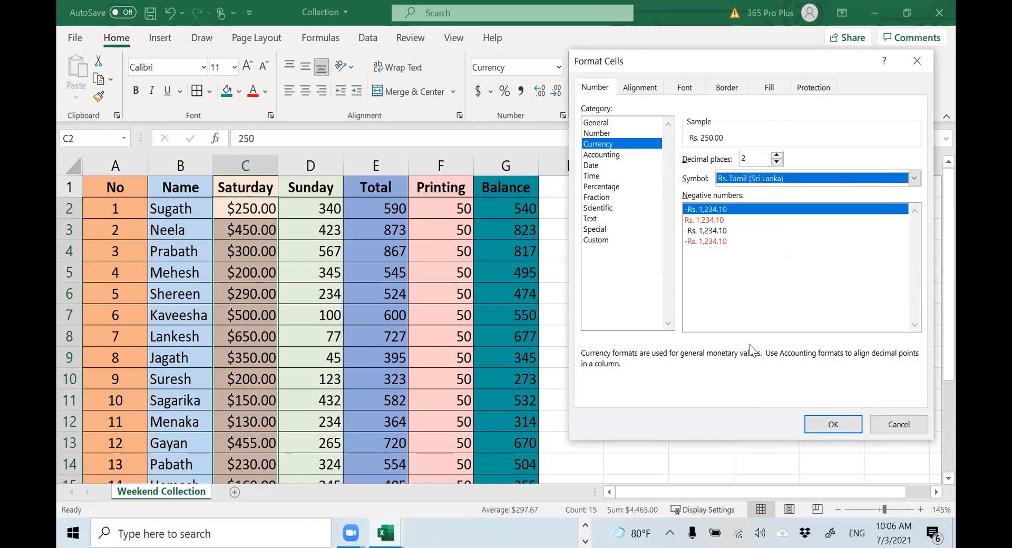
click(845, 425)
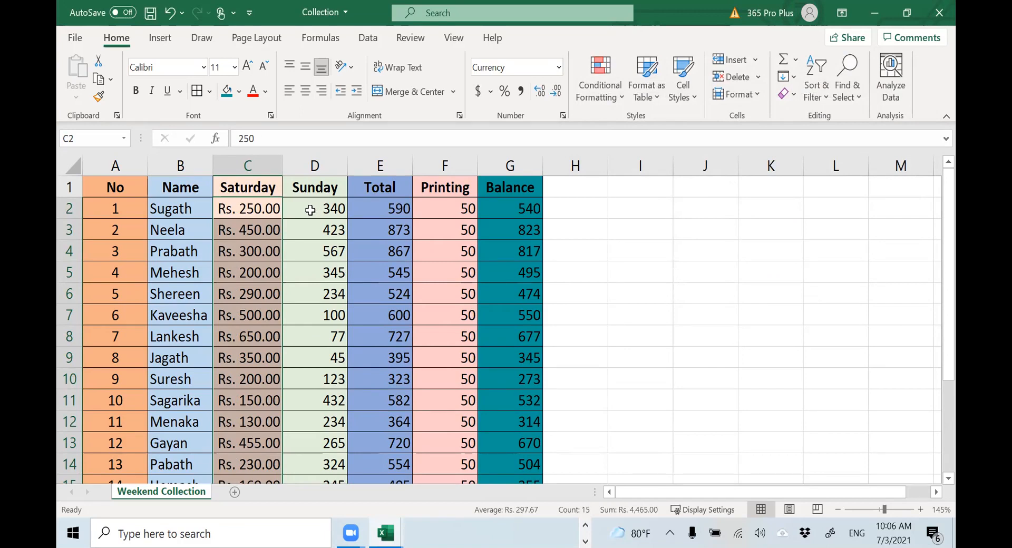
Apply the Currency number format to the Sunday, Total, Printing and Balance amounts in D2:G16
drag(309, 209, 527, 429)
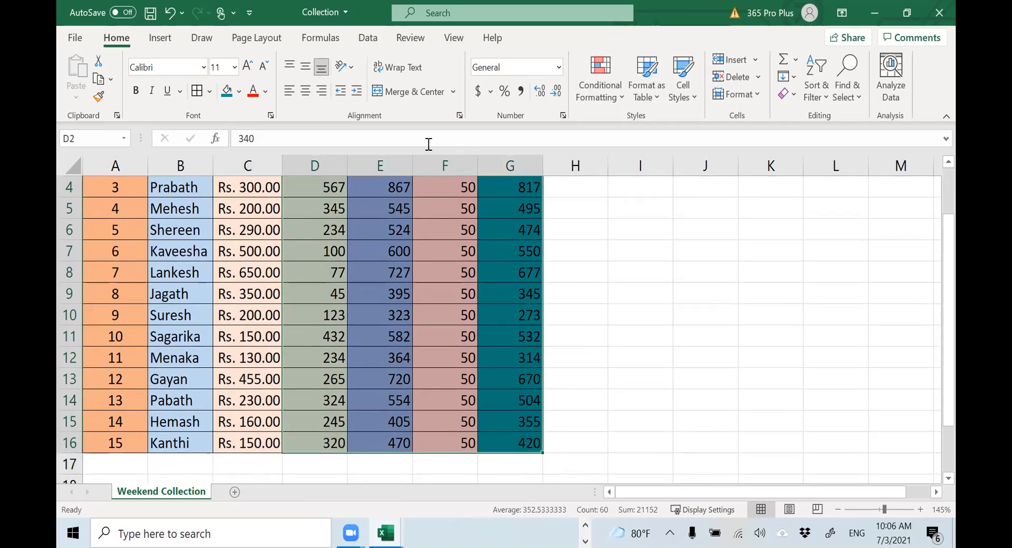
click(558, 68)
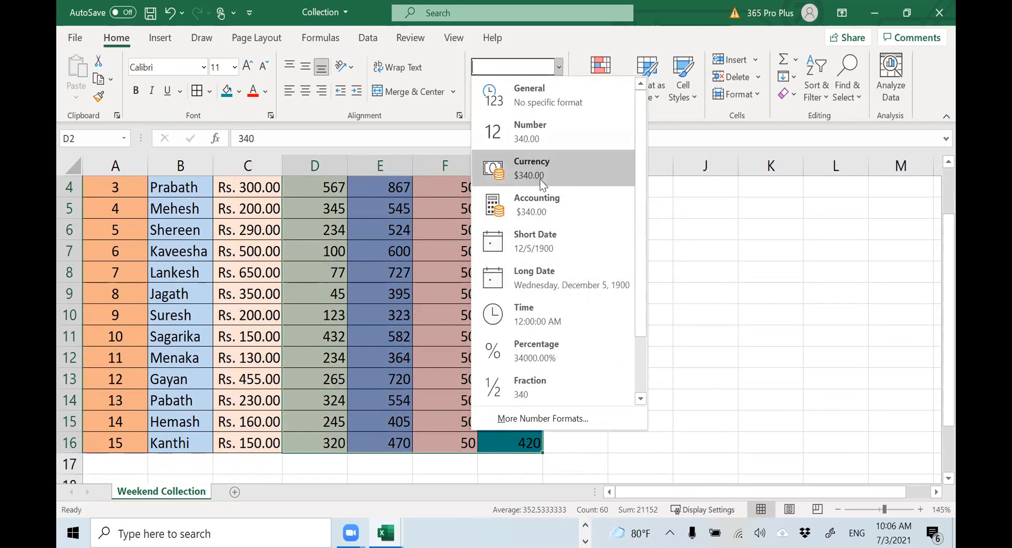
click(540, 181)
scroll(551, 173, up, 1)
Set the currency symbol of the amounts in D2:G16 to Rs. Tamil (Sri Lanka) through the detailed number format settings
click(558, 69)
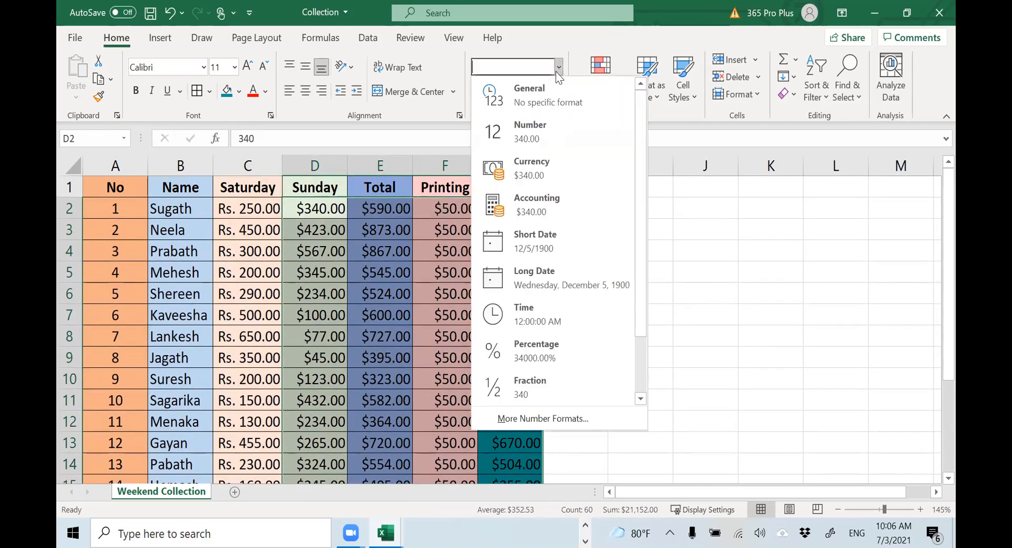
click(531, 418)
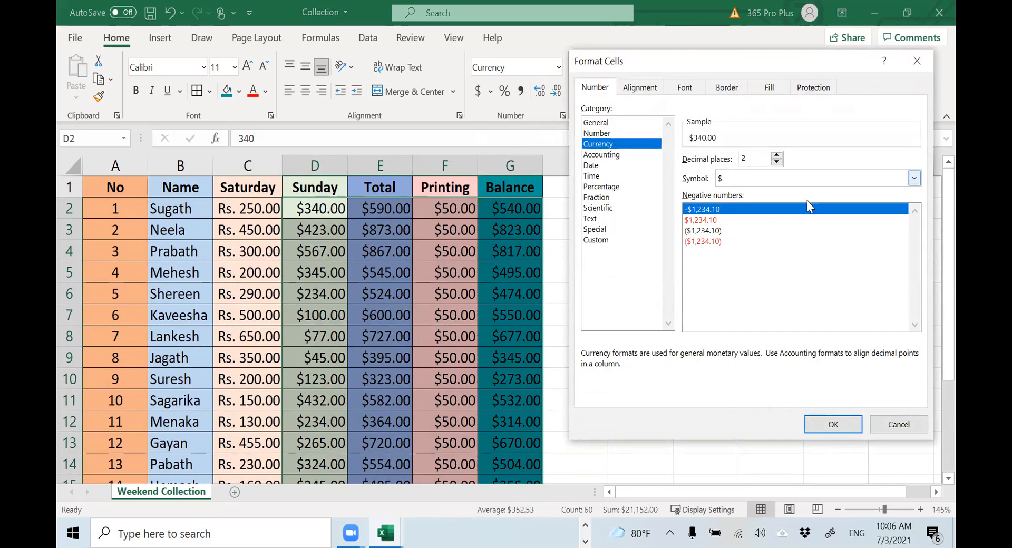
click(914, 178)
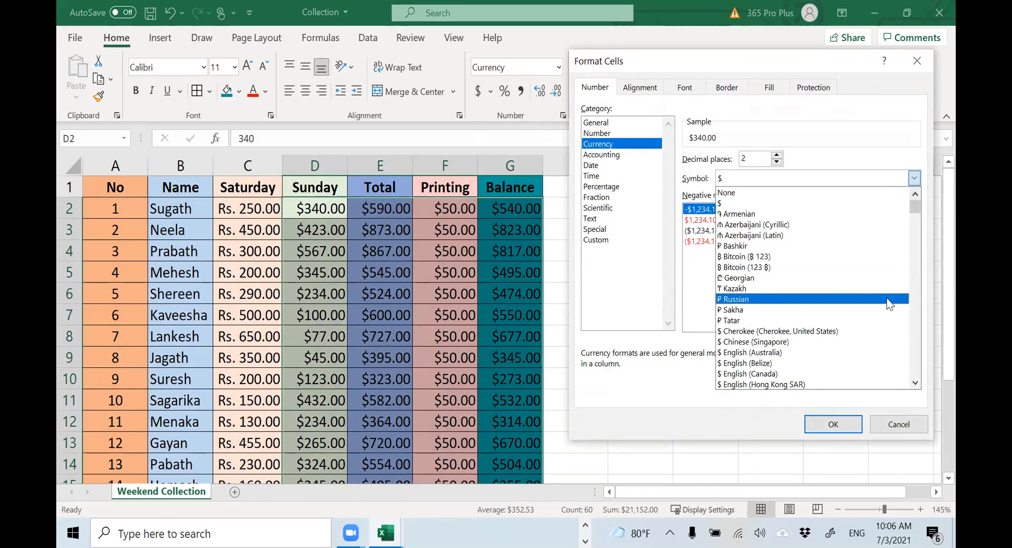
scroll(888, 298, down, 2)
drag(915, 209, 911, 339)
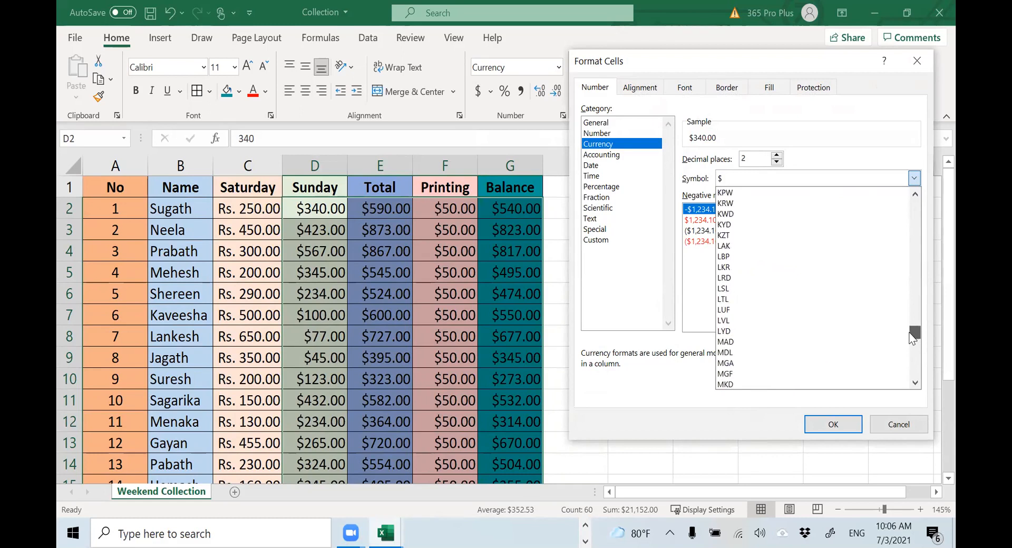
drag(912, 337, 913, 282)
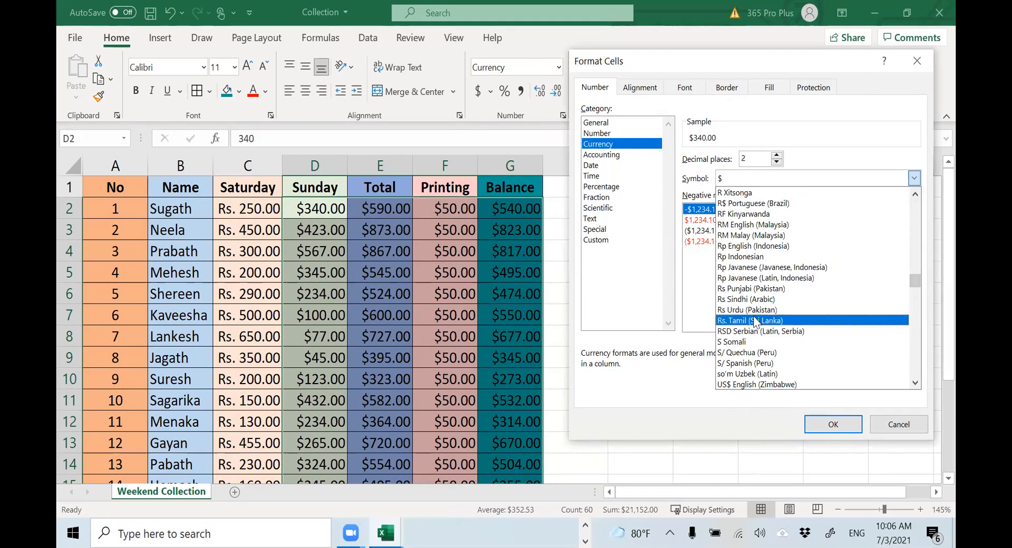
click(756, 322)
click(815, 424)
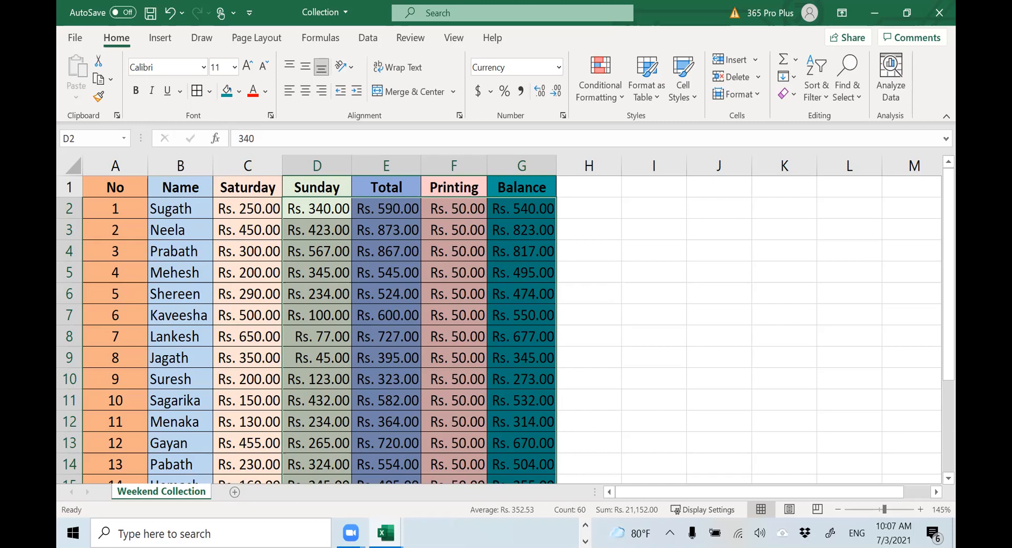
Switch from the Weekend Collection workbook to another open window
key(alt+Tab)
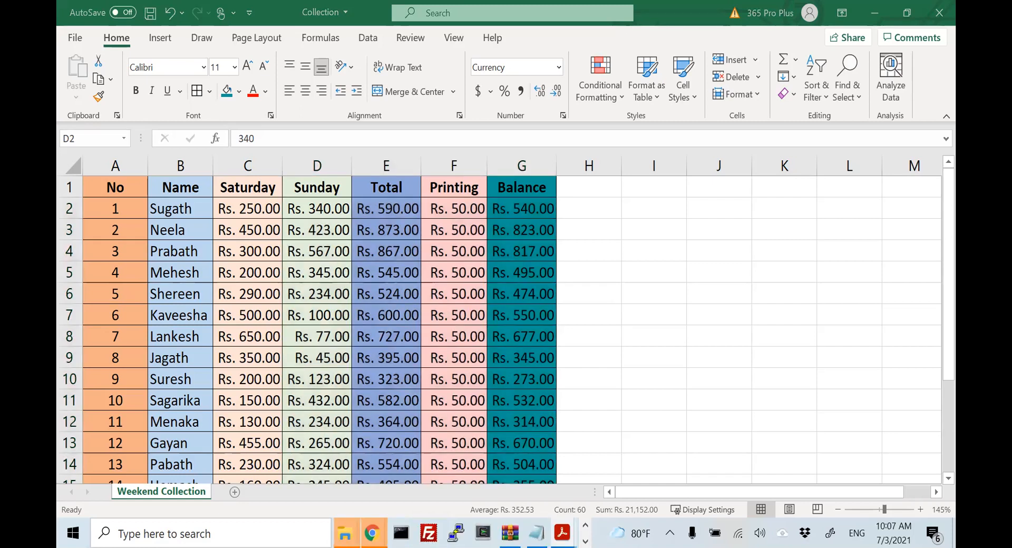